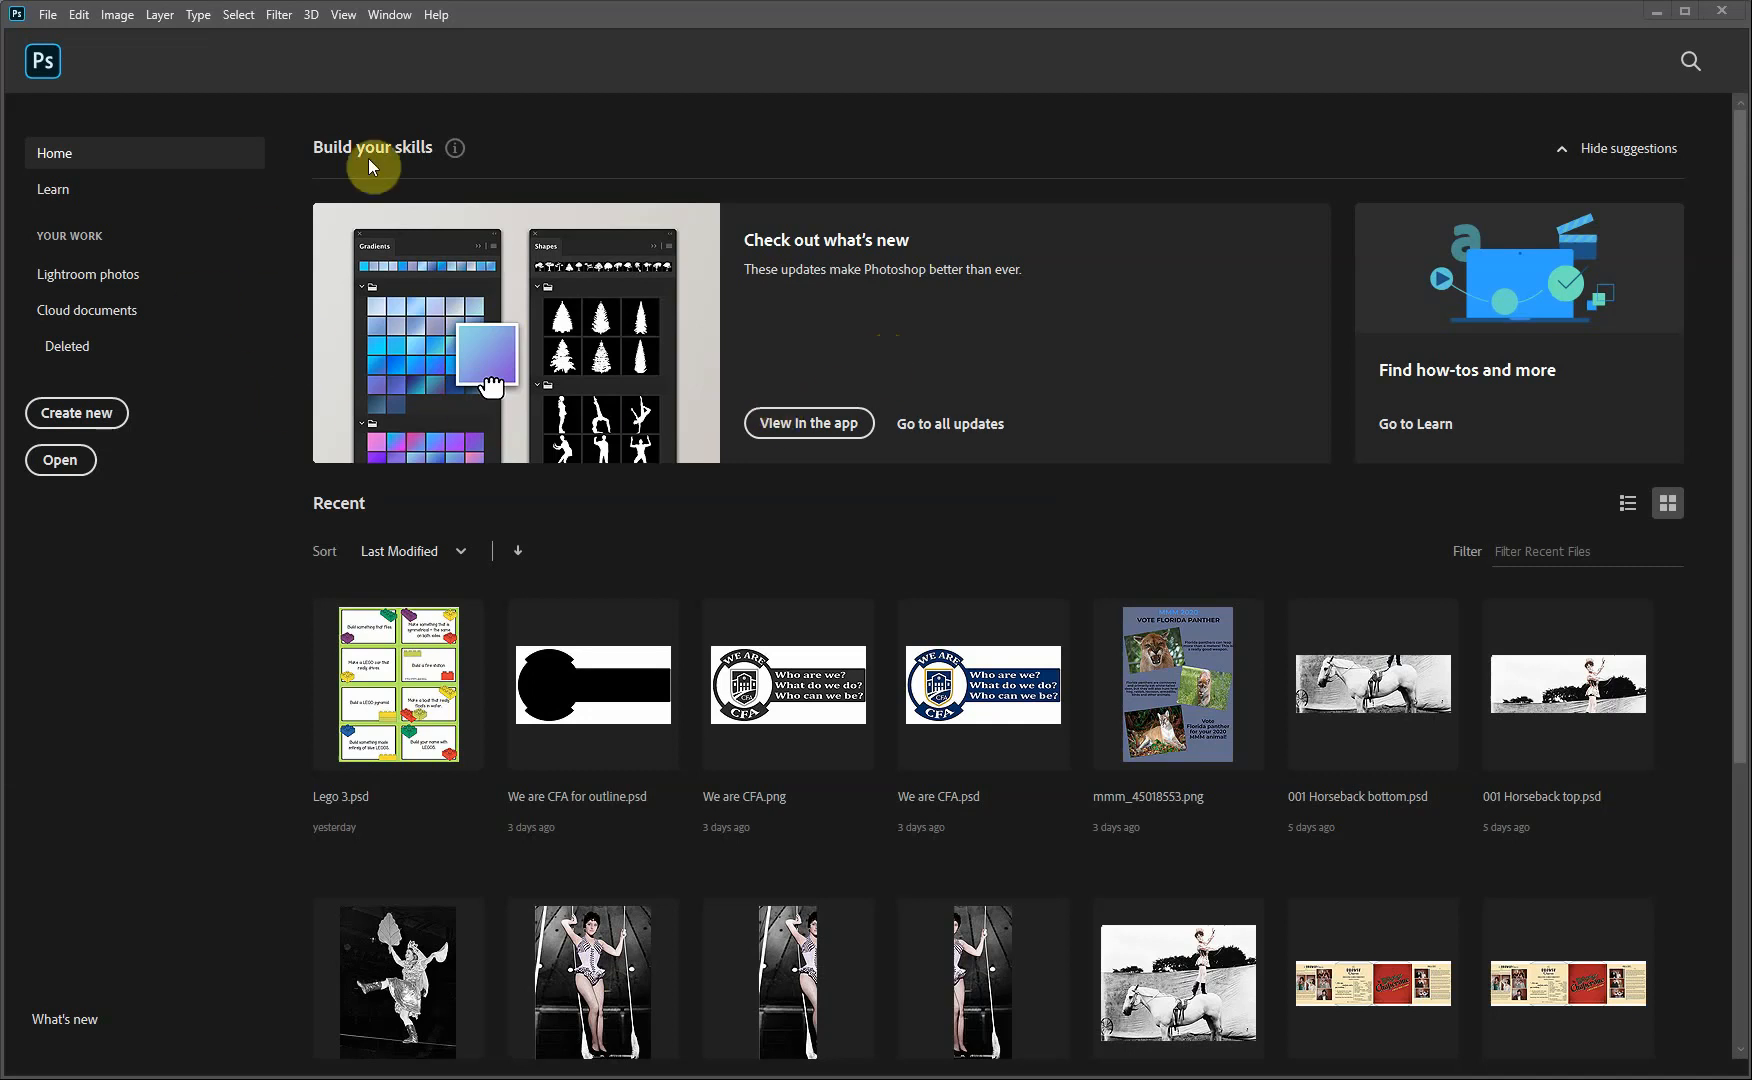
Step: Create a white 5 × 5 inch RGB document at 150 pixels/inch and place the CFA_Shield file in it as an embedded object
left_click(82, 416)
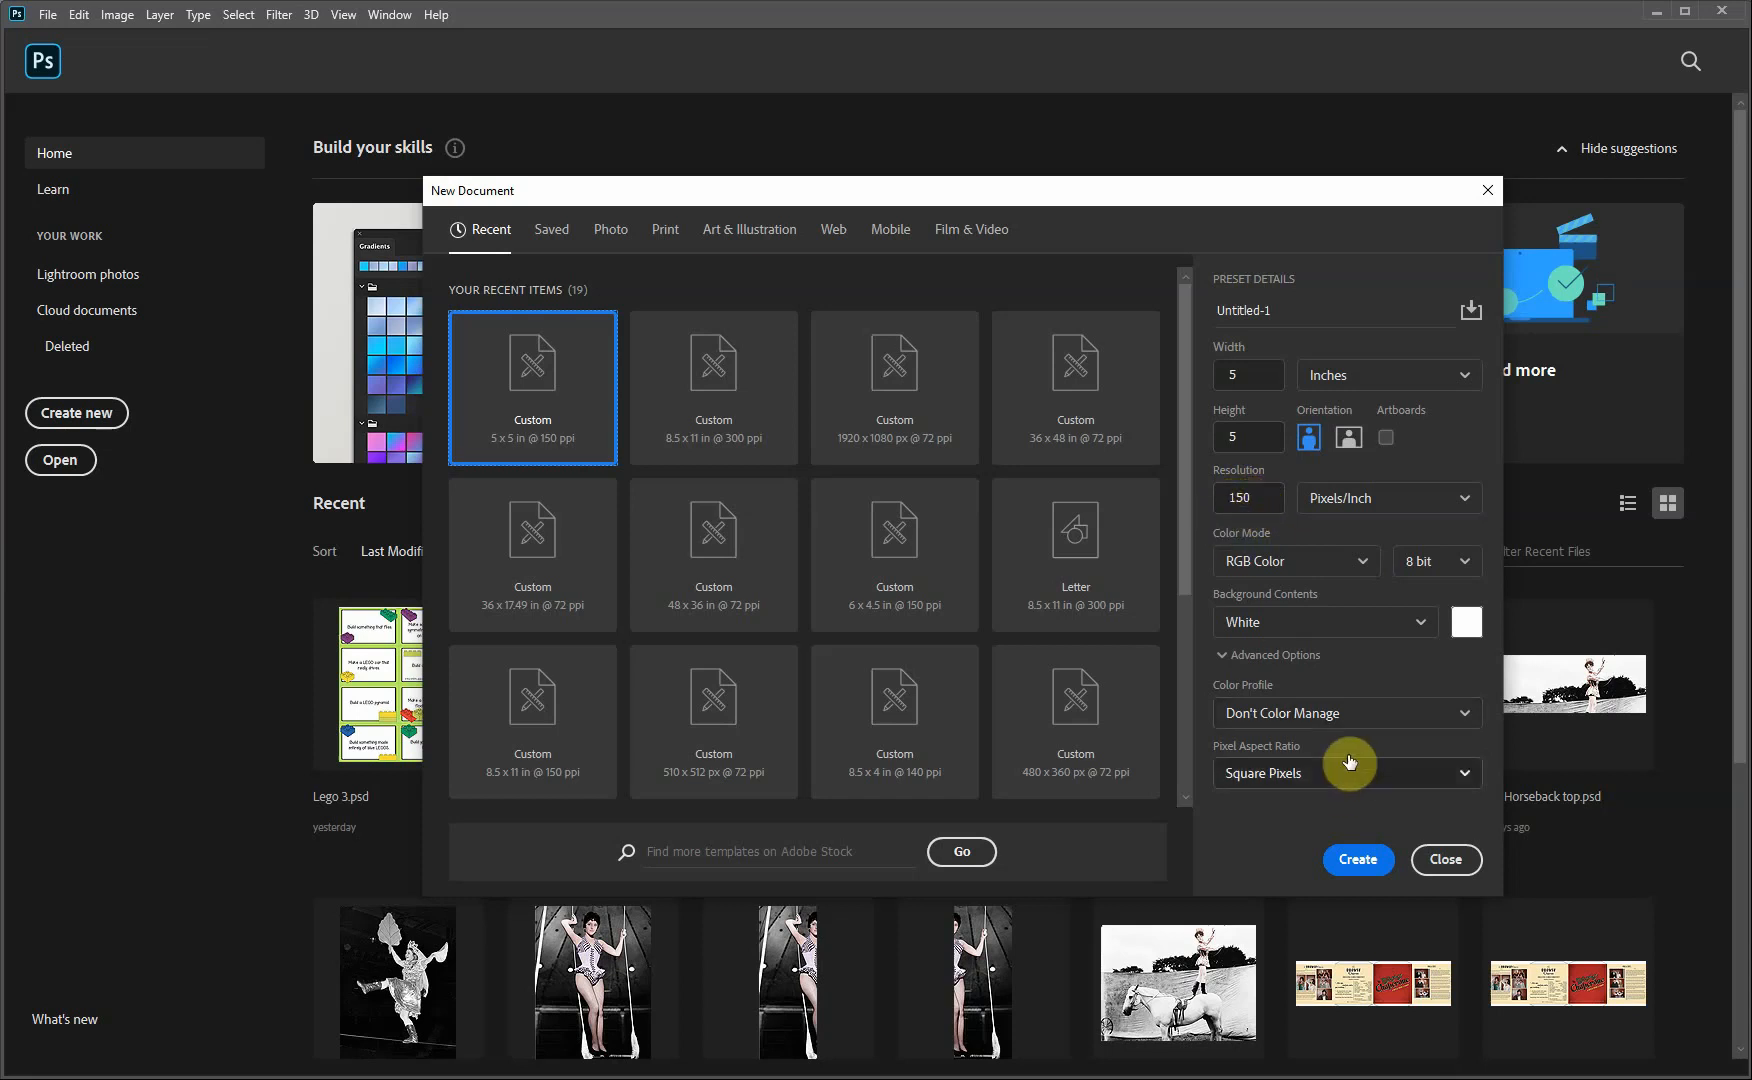
left_click(1366, 861)
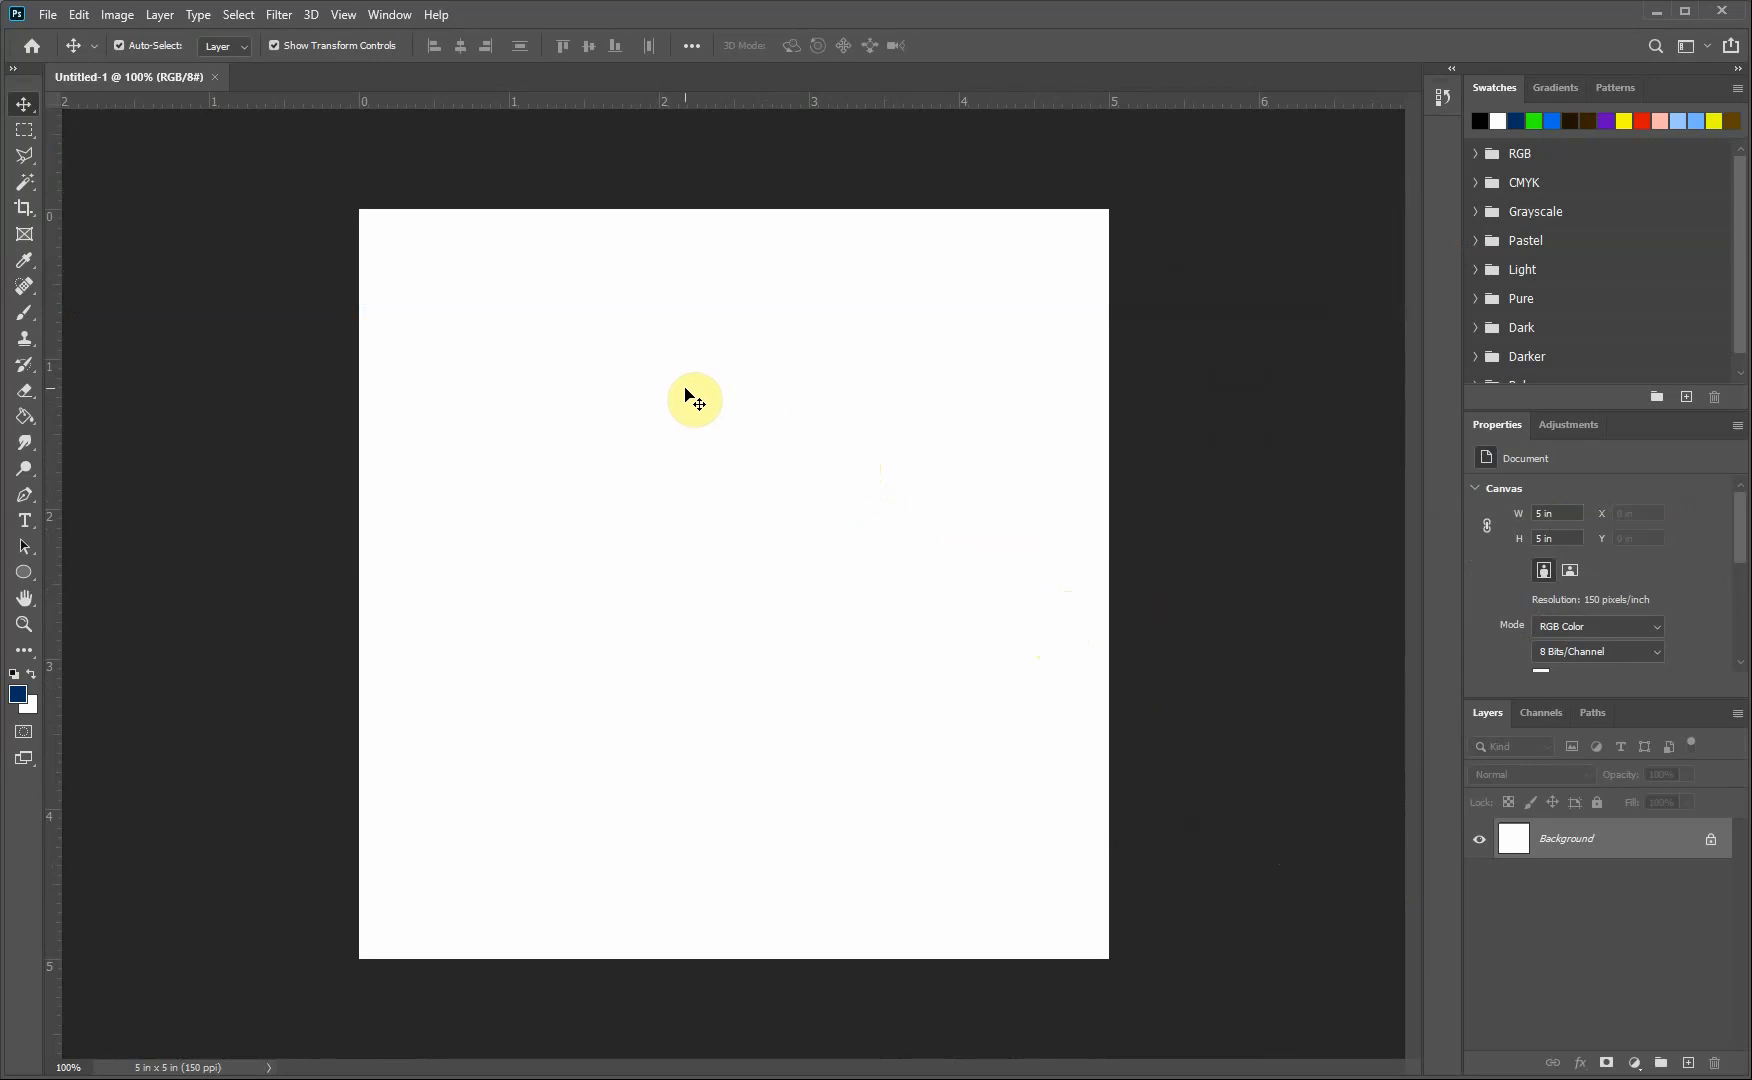
left_click(47, 14)
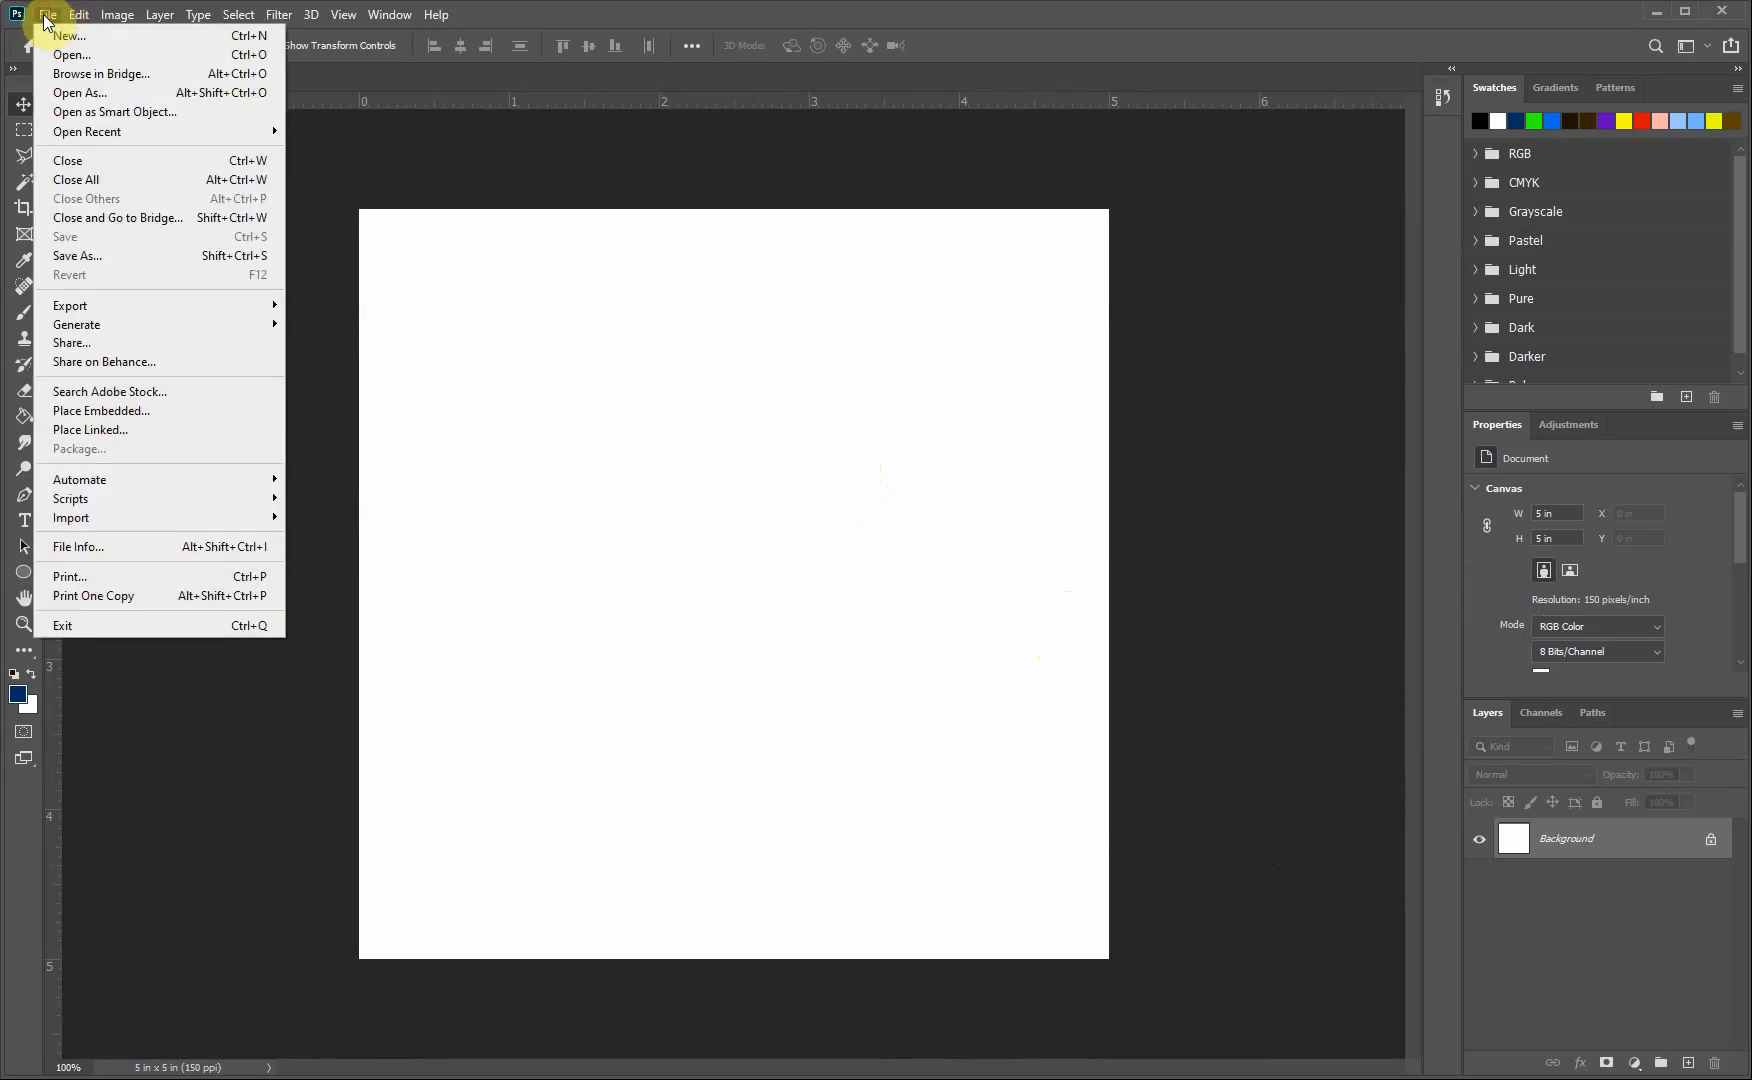
left_click(152, 410)
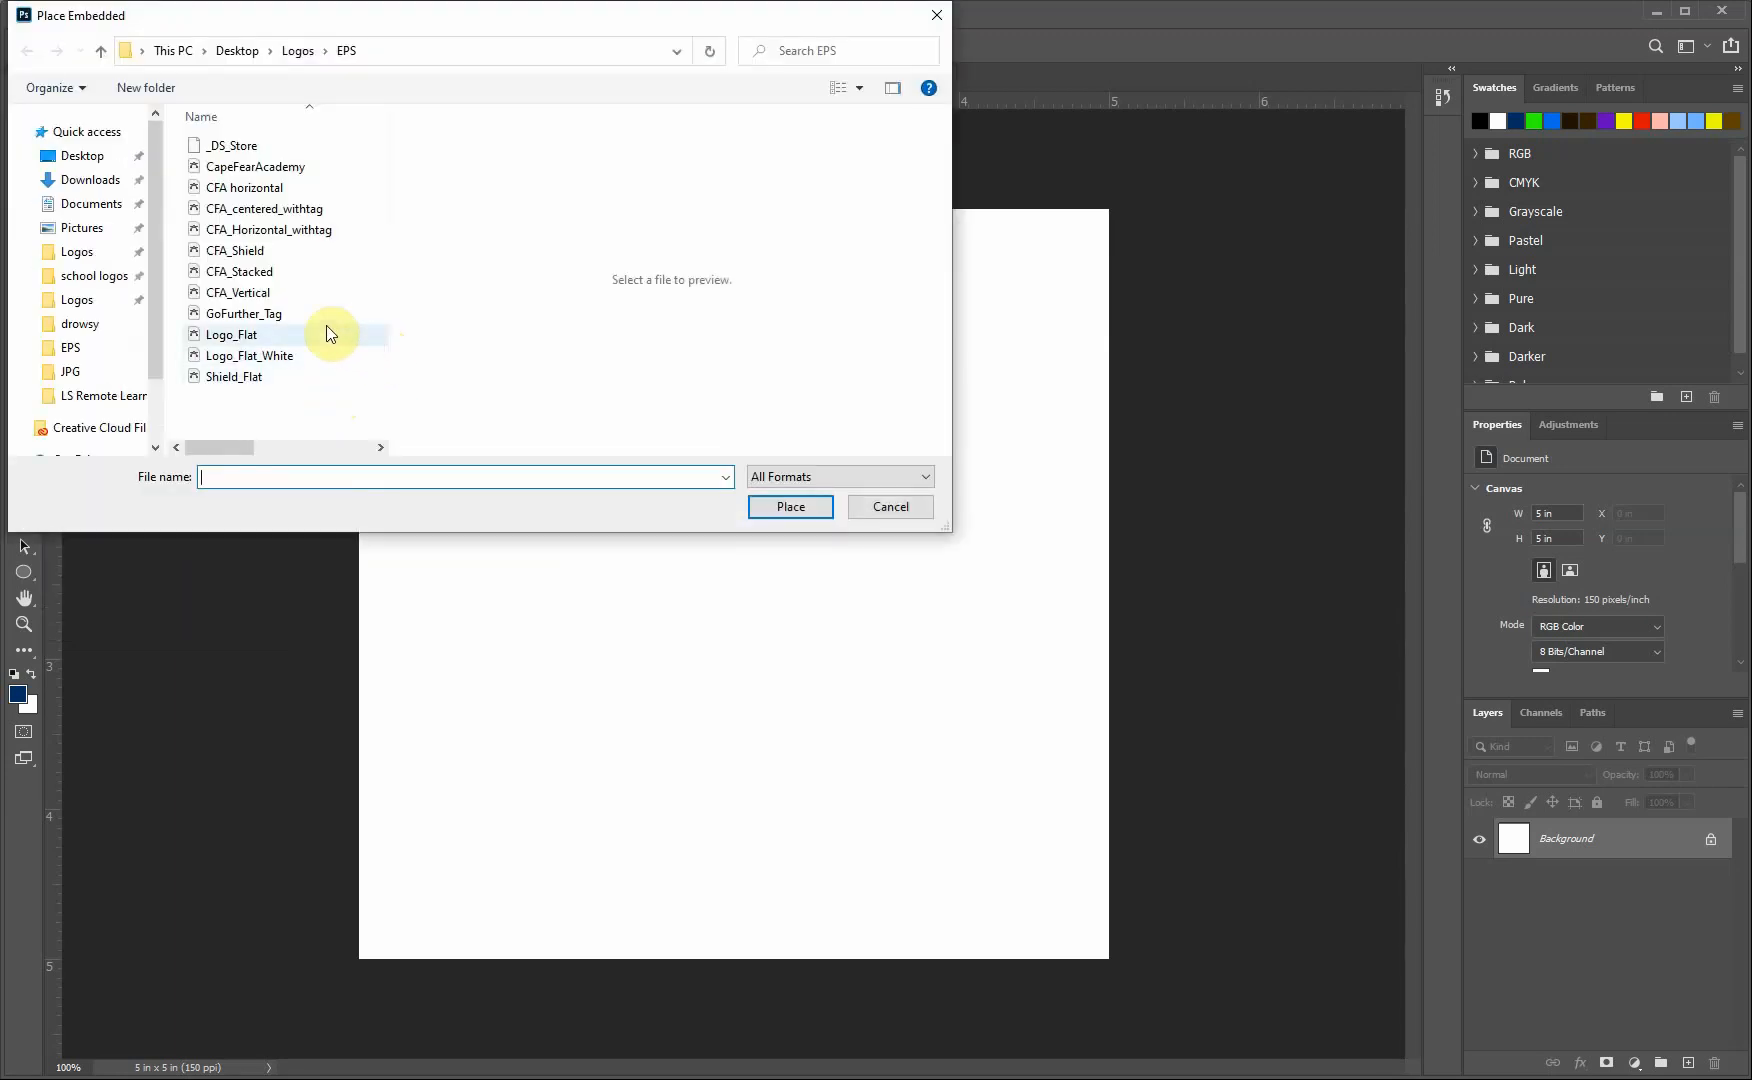
left_click(244, 255)
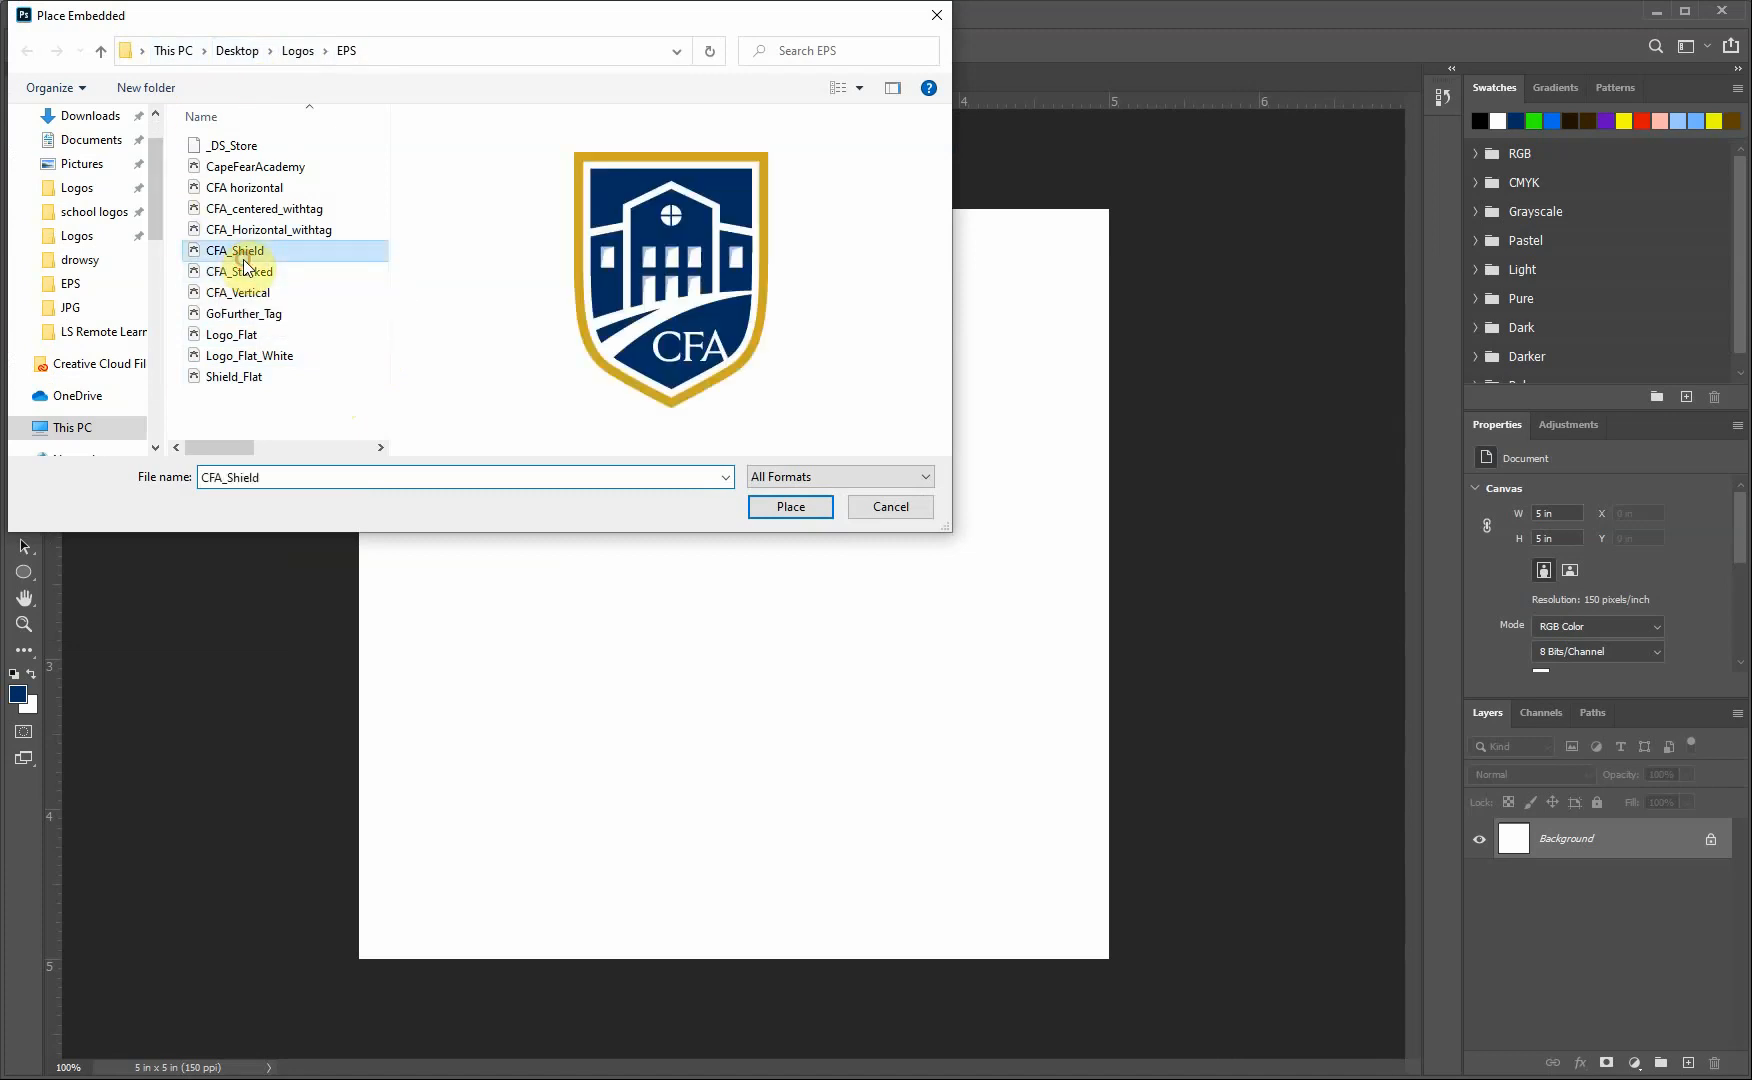
left_click(792, 506)
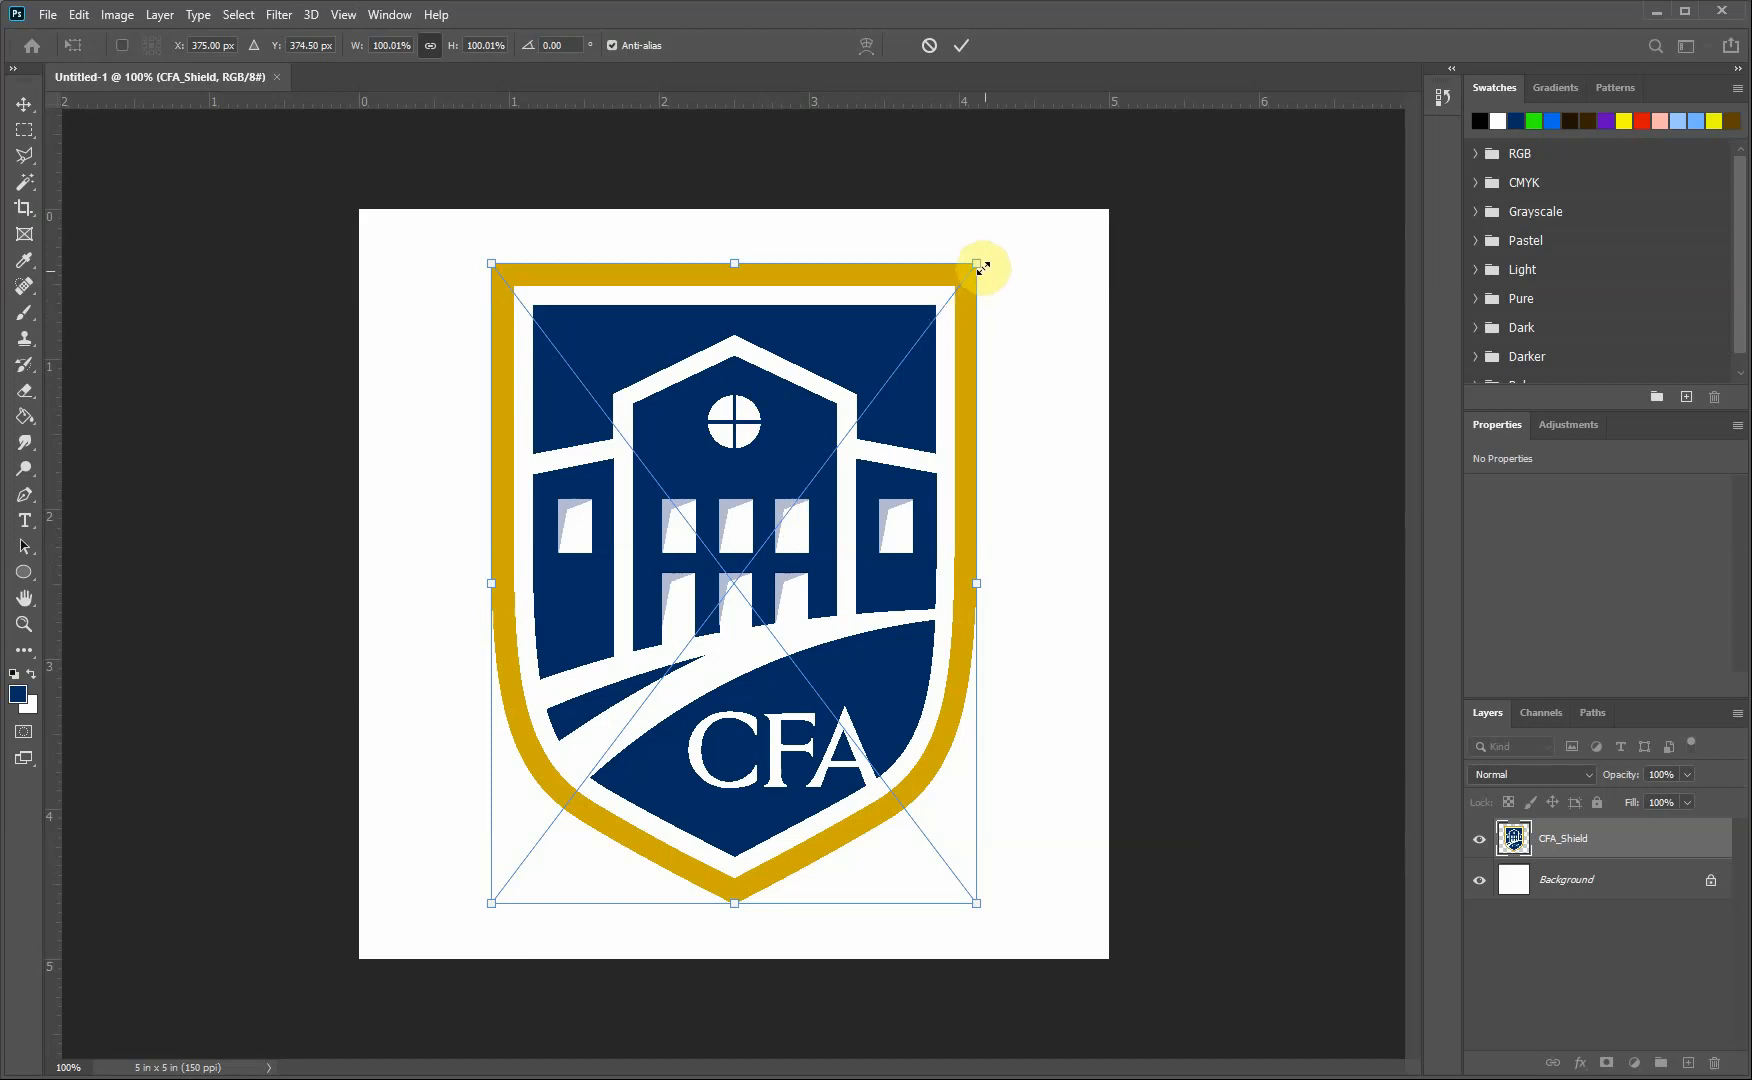
Step: Scale the placed shield to about 53% and centre it on the canvas at X 375 px, Y 375 px
left_click_drag(978, 265, 749, 562)
left_click_drag(632, 690, 743, 545)
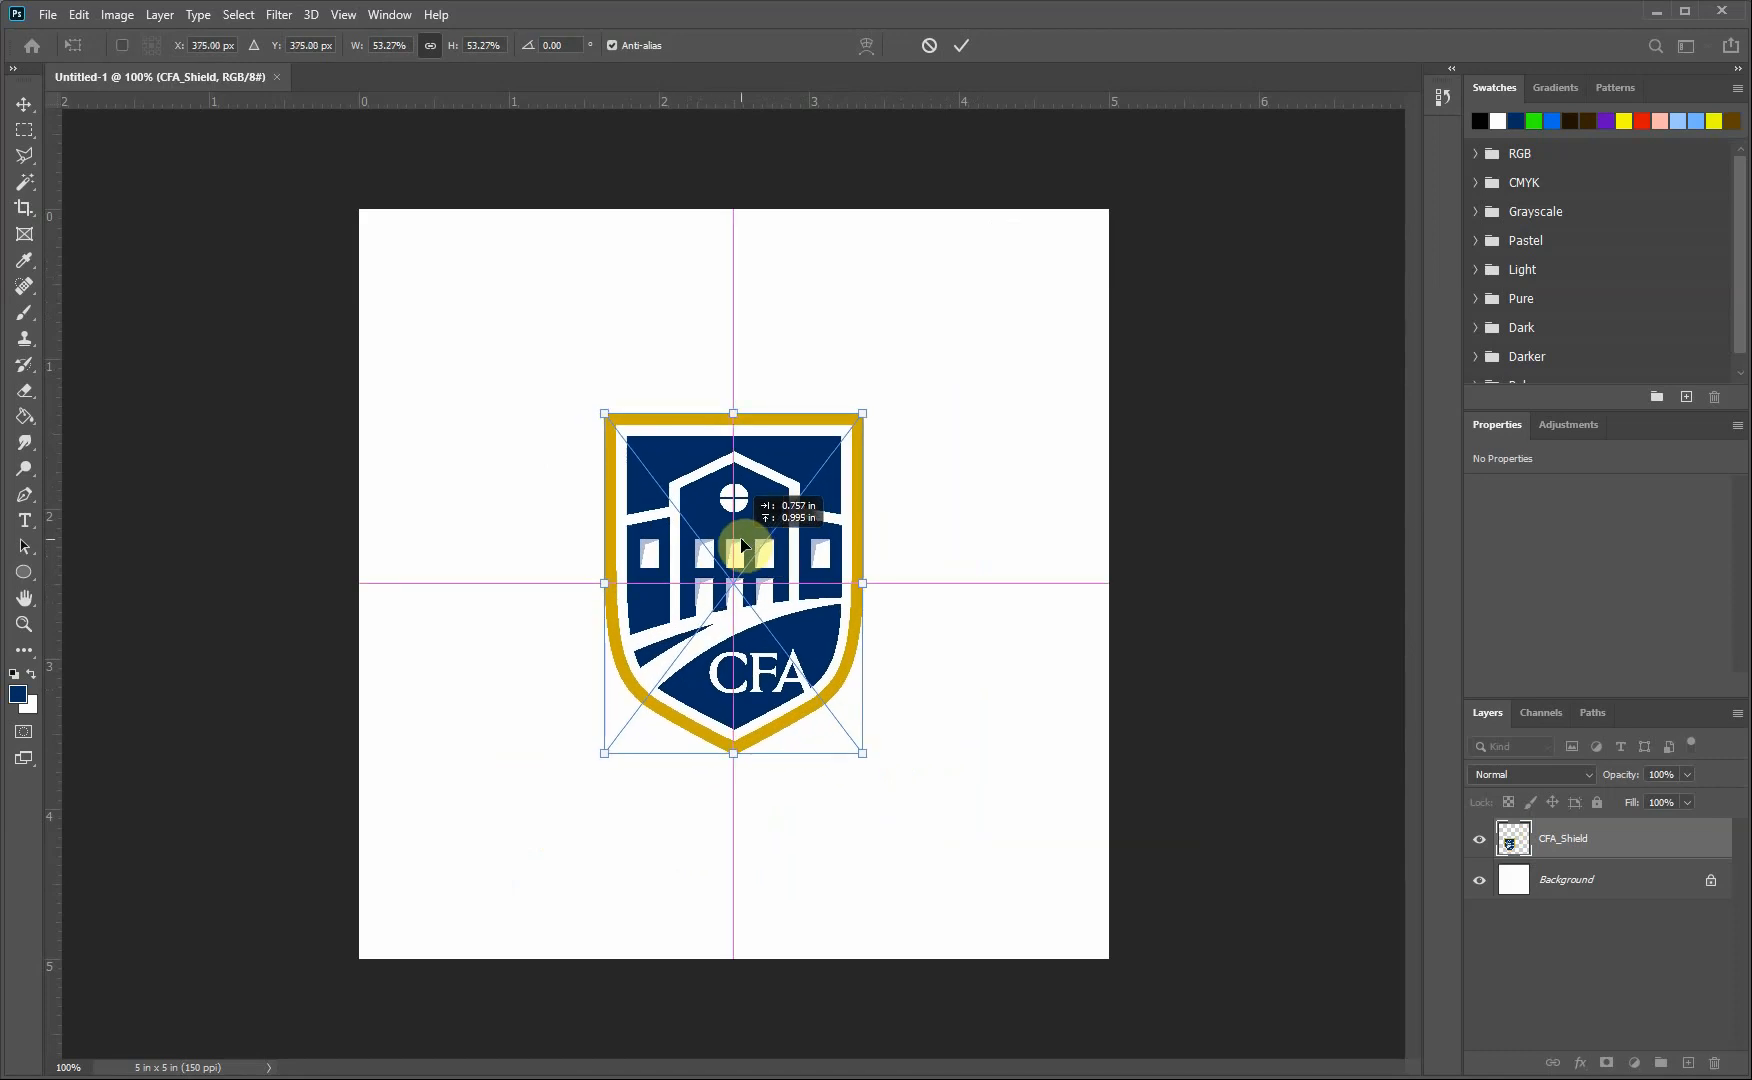
left_click_drag(741, 544, 742, 545)
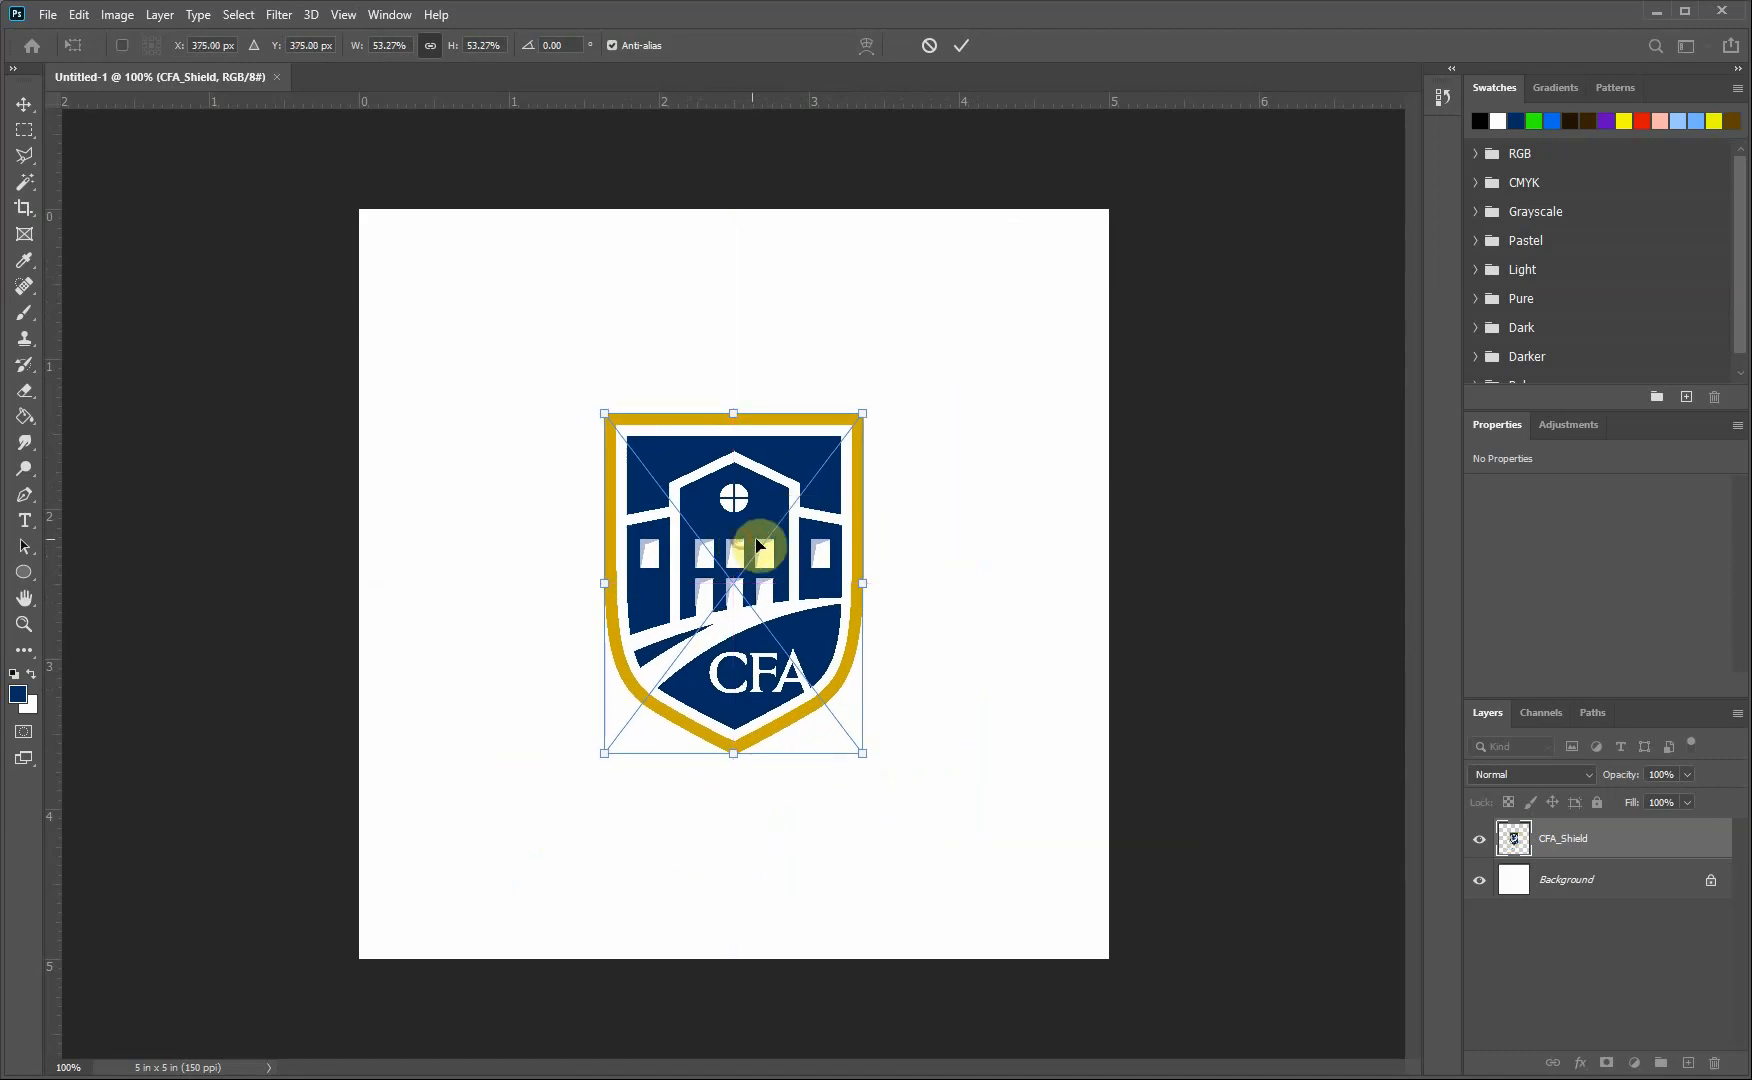
left_click(962, 47)
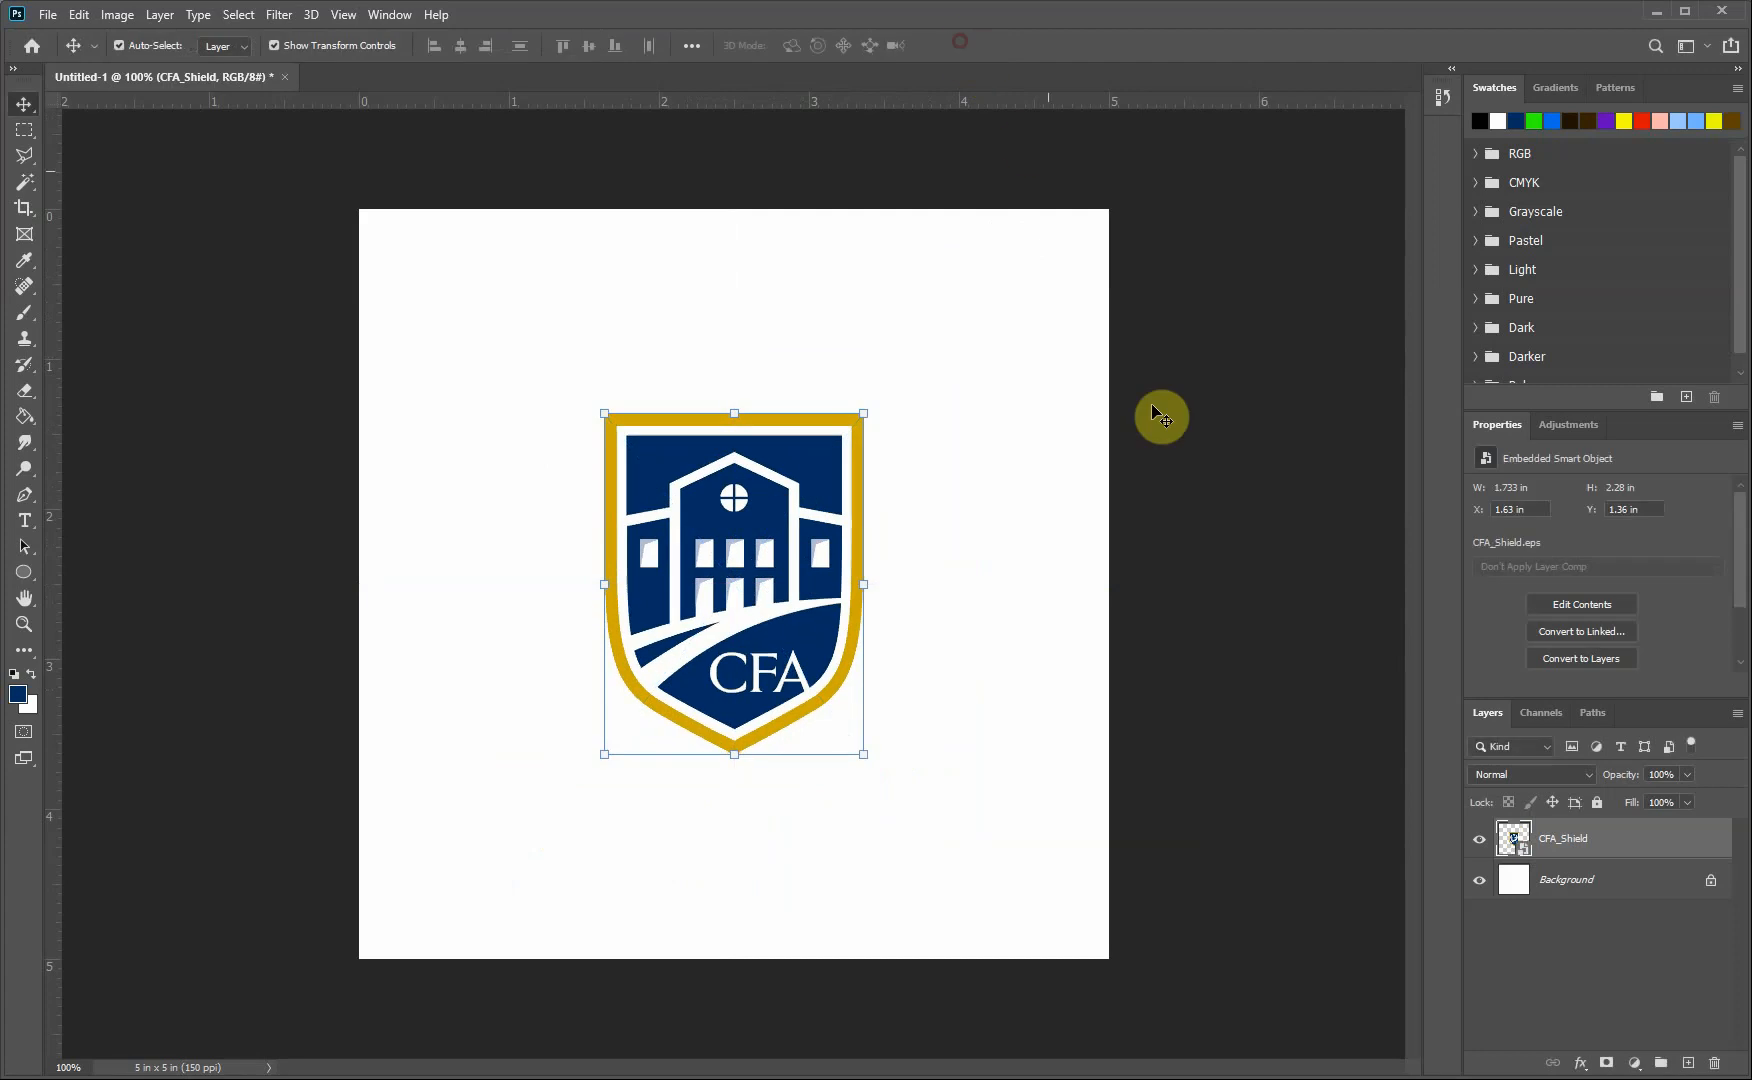
Step: Draw a circle about 460 px in diameter with the Ellipse tool, centred over the shield and covering it
left_click(25, 576)
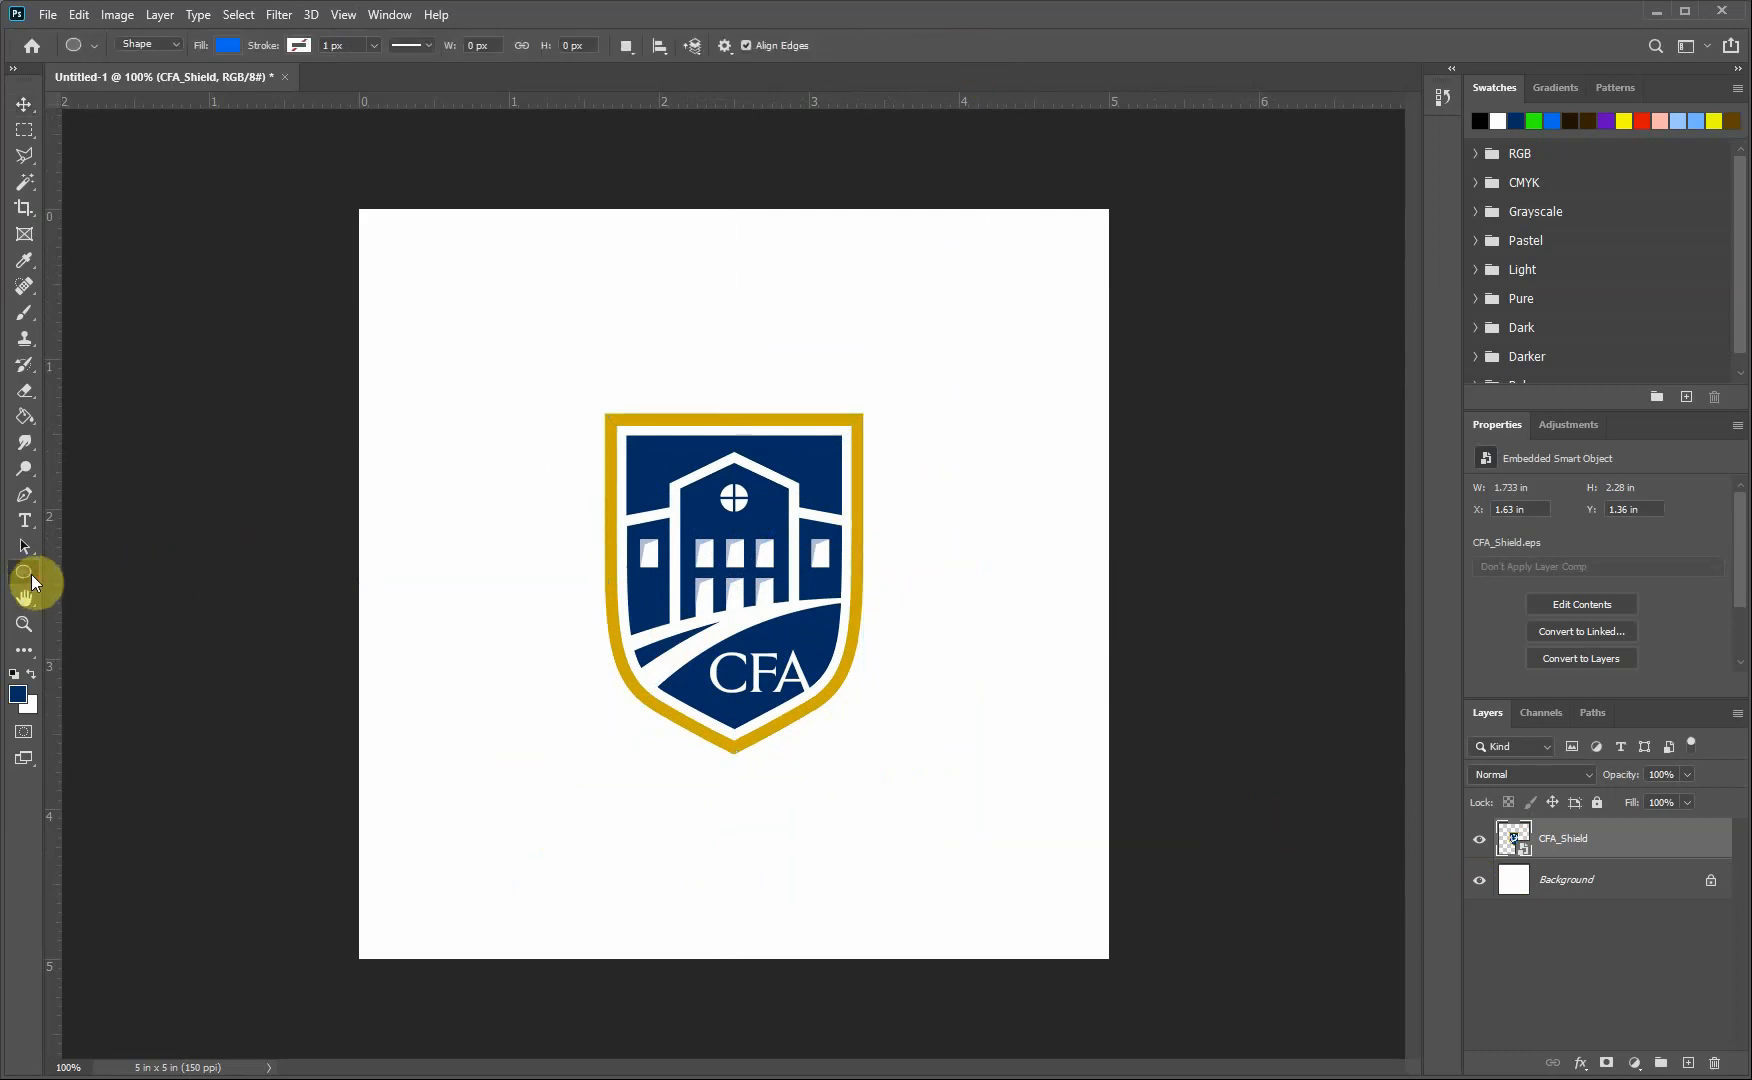
right_click(31, 574)
left_click(68, 571)
right_click(33, 580)
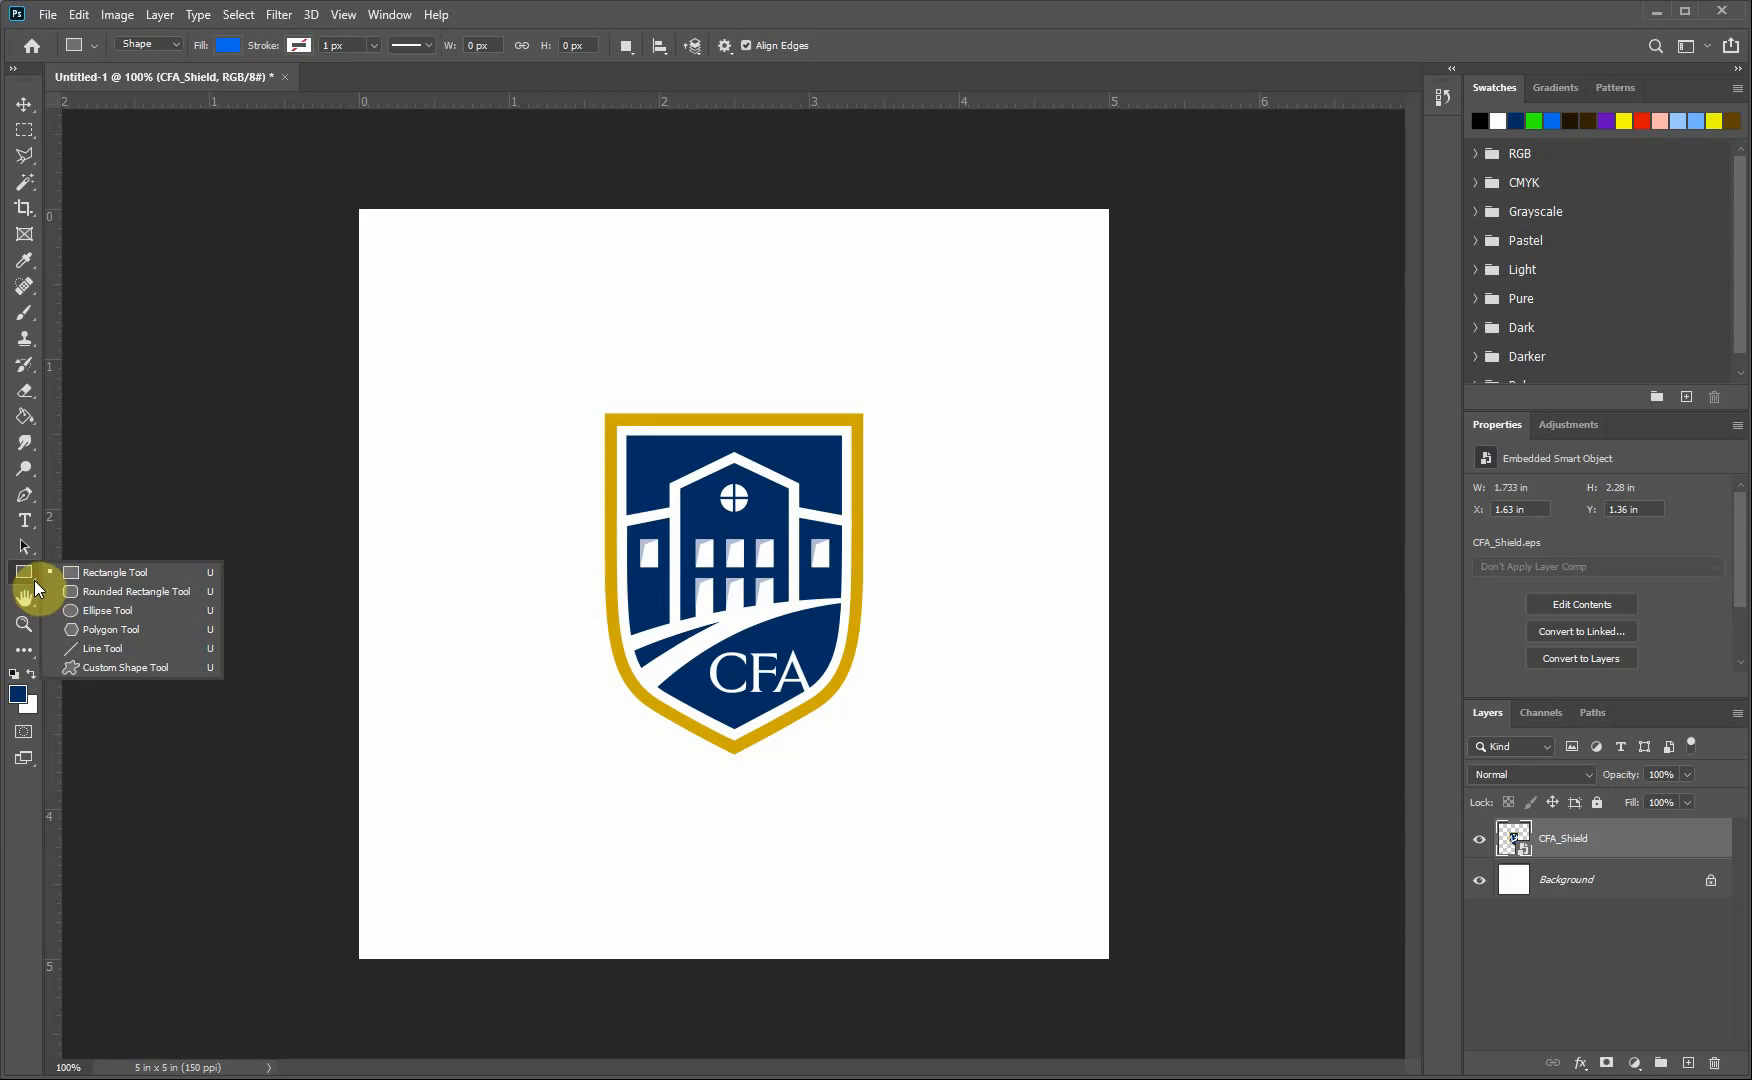
left_click(108, 610)
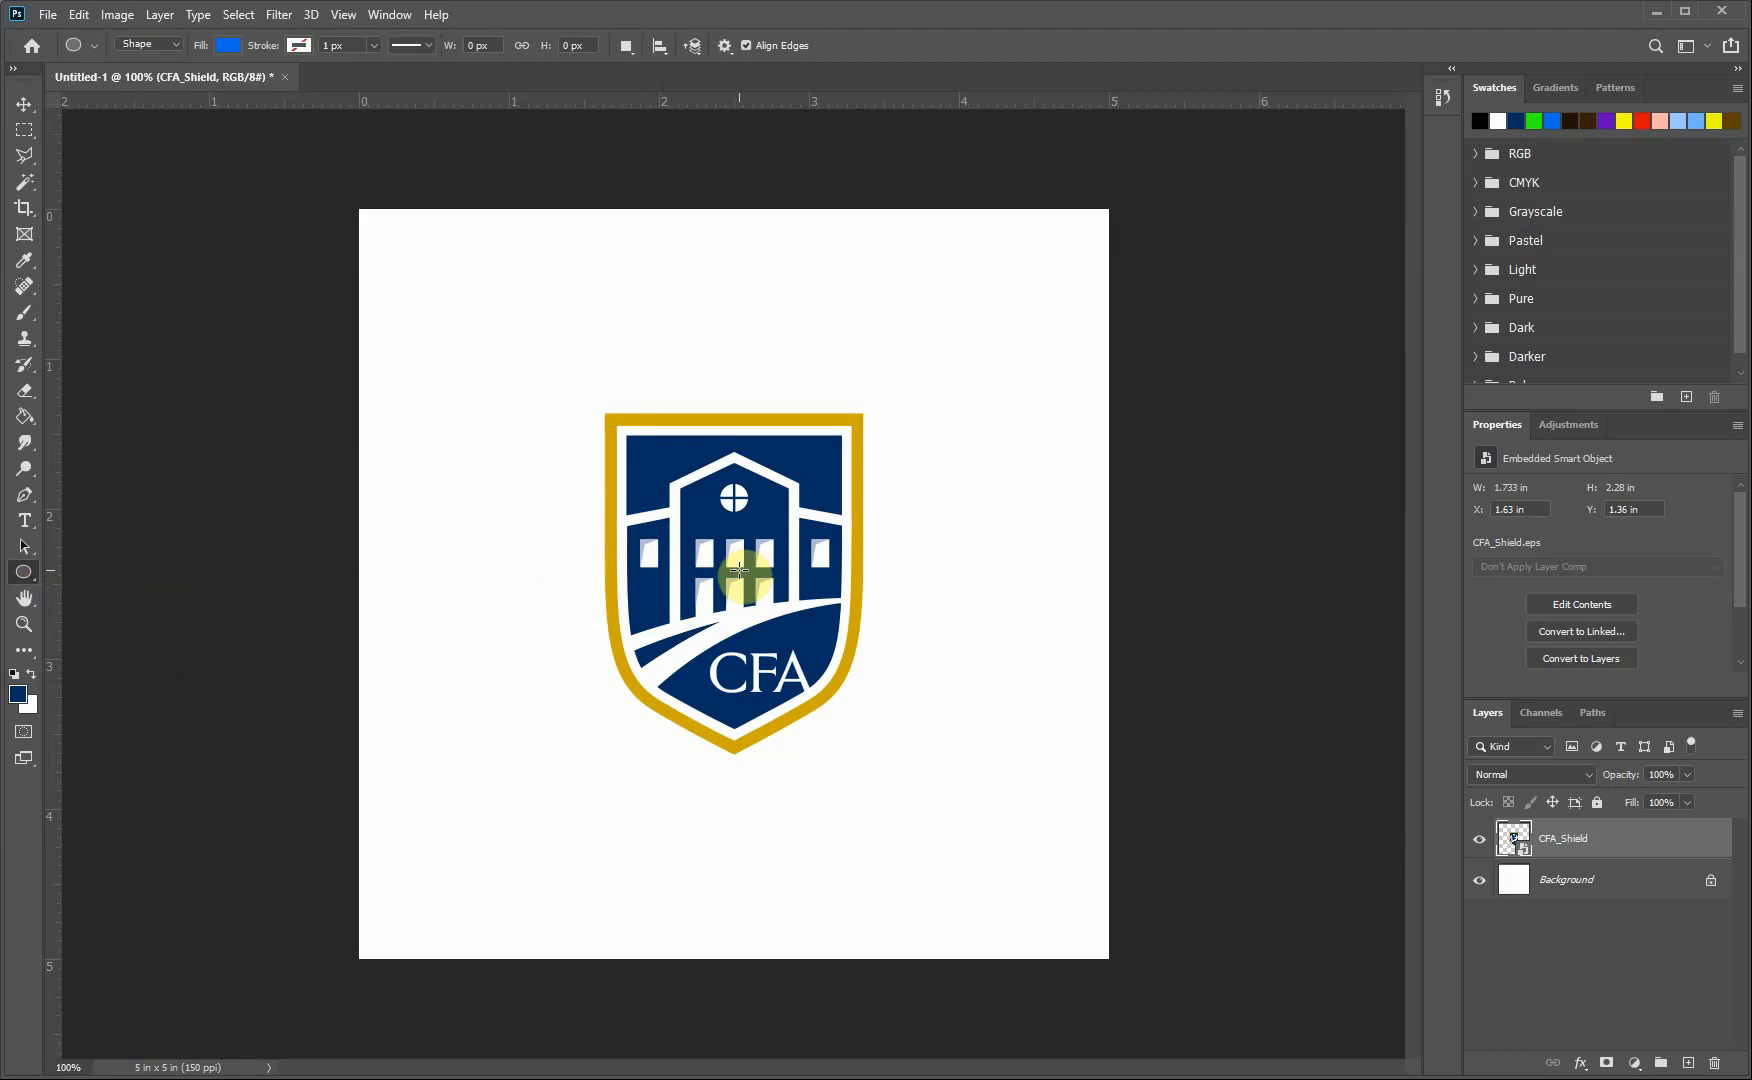
left_click_drag(732, 572, 862, 455)
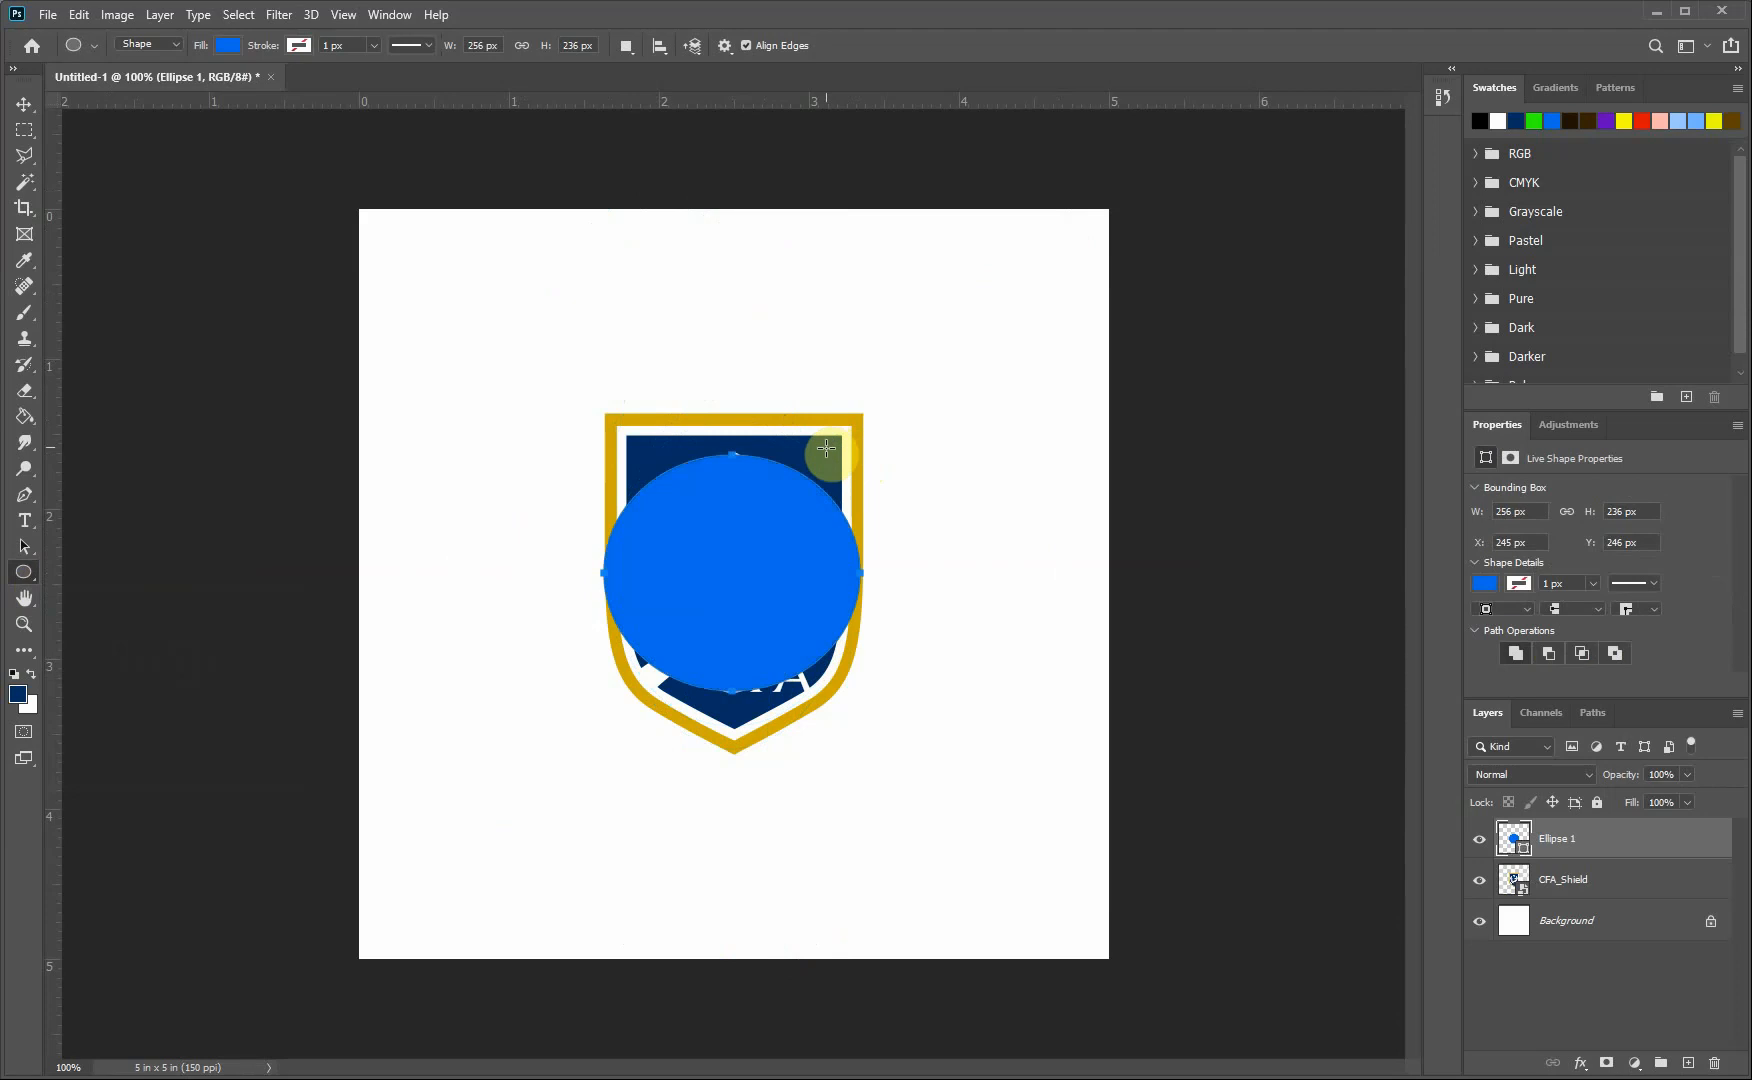
key("ctrl+z")
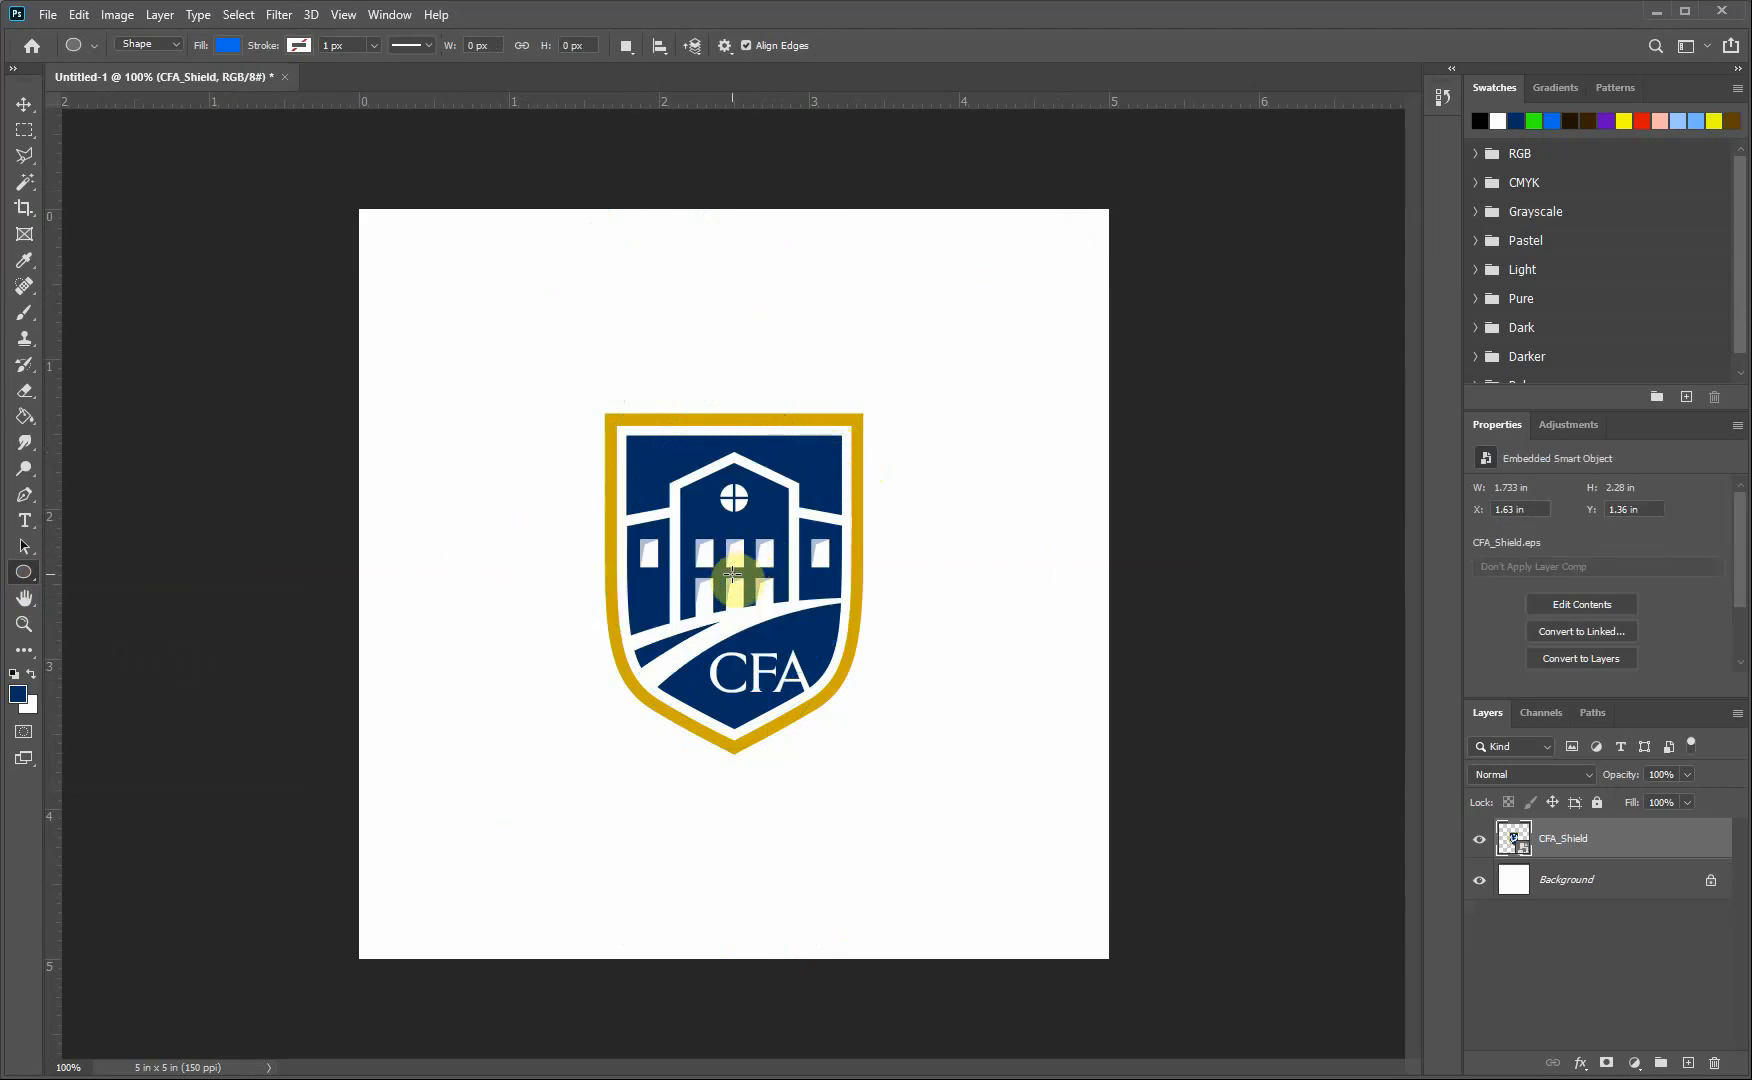
left_click_drag(733, 573, 960, 330)
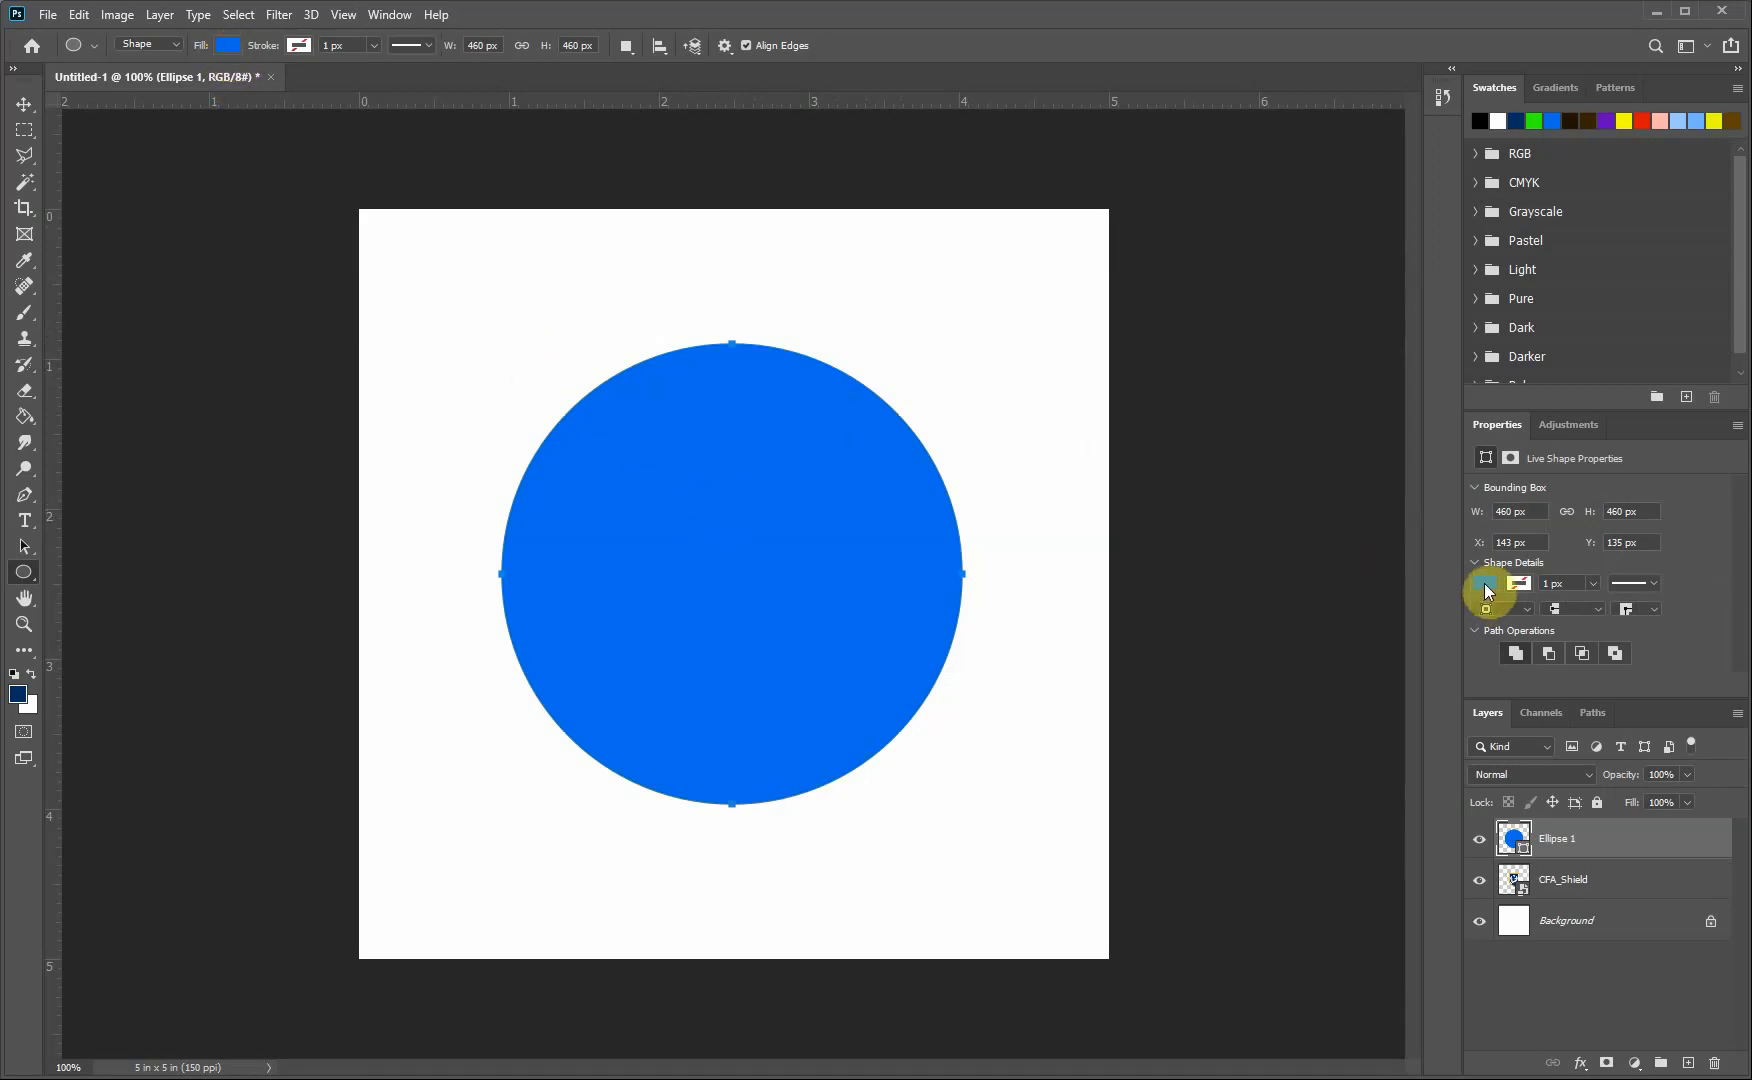
Step: Remove the circle's fill and give it a black stroke, then deselect it
left_click(230, 46)
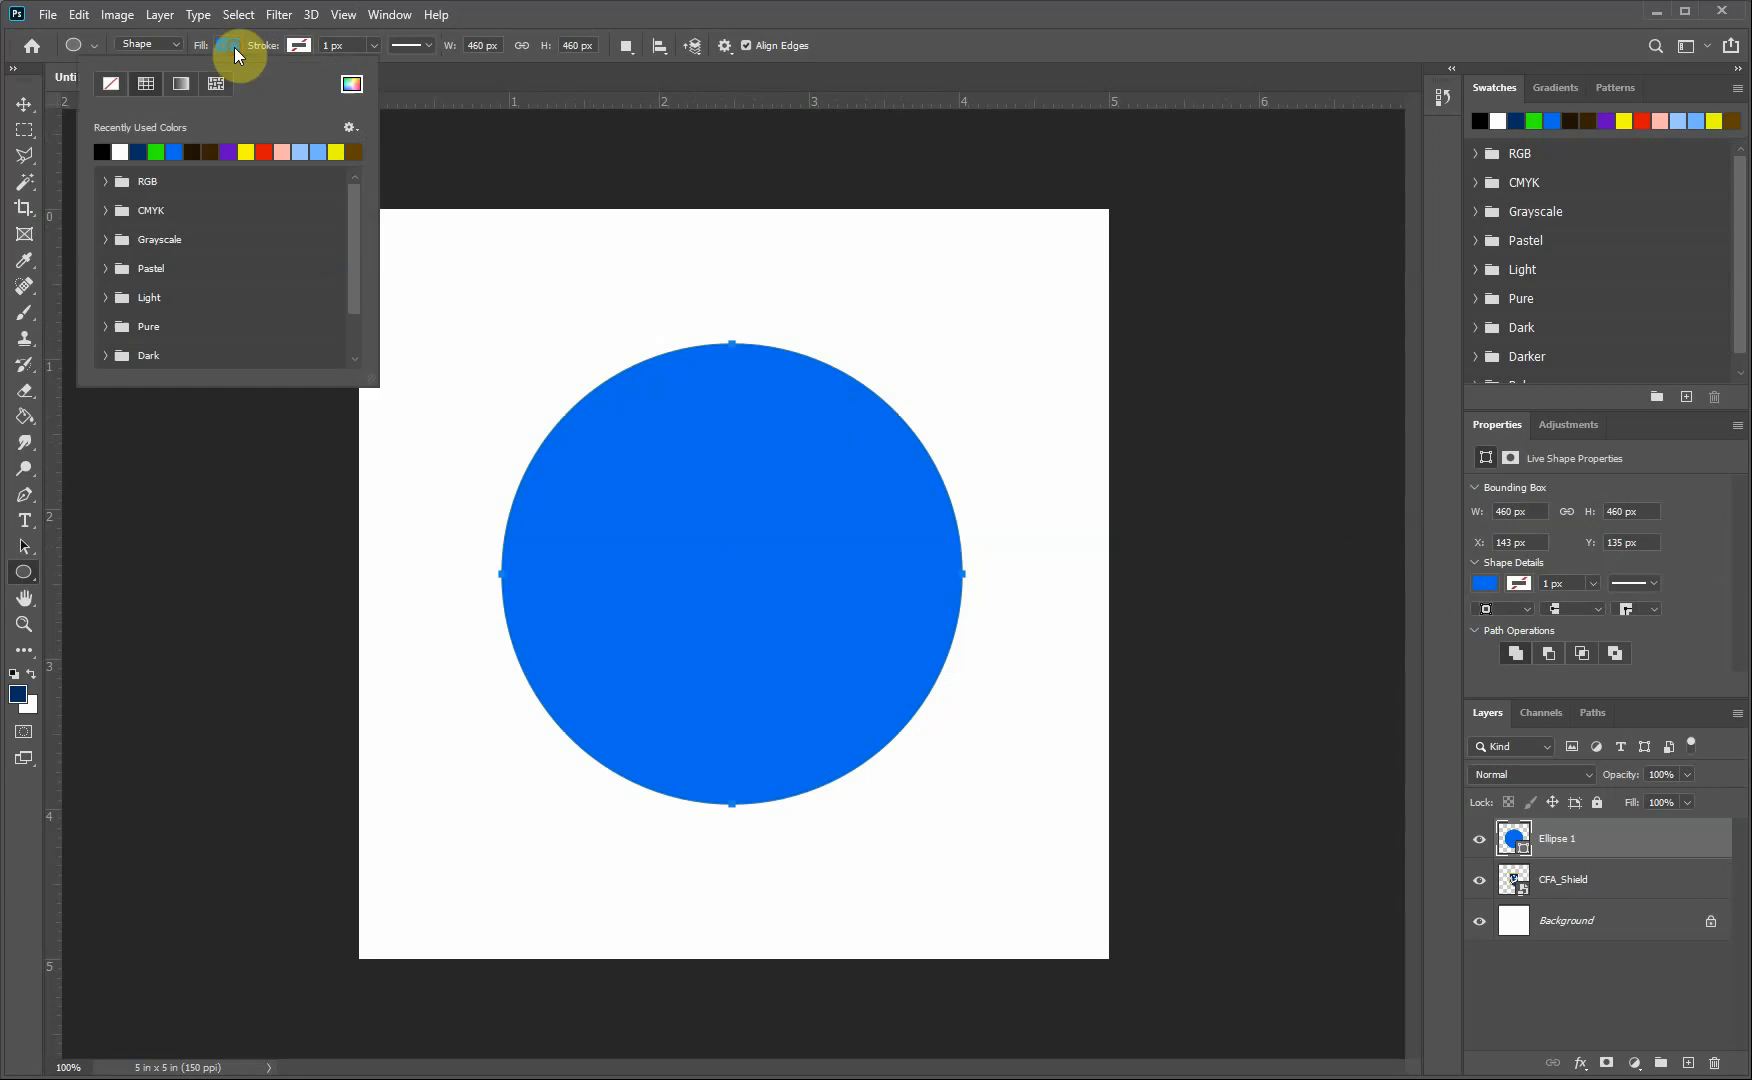
left_click(110, 85)
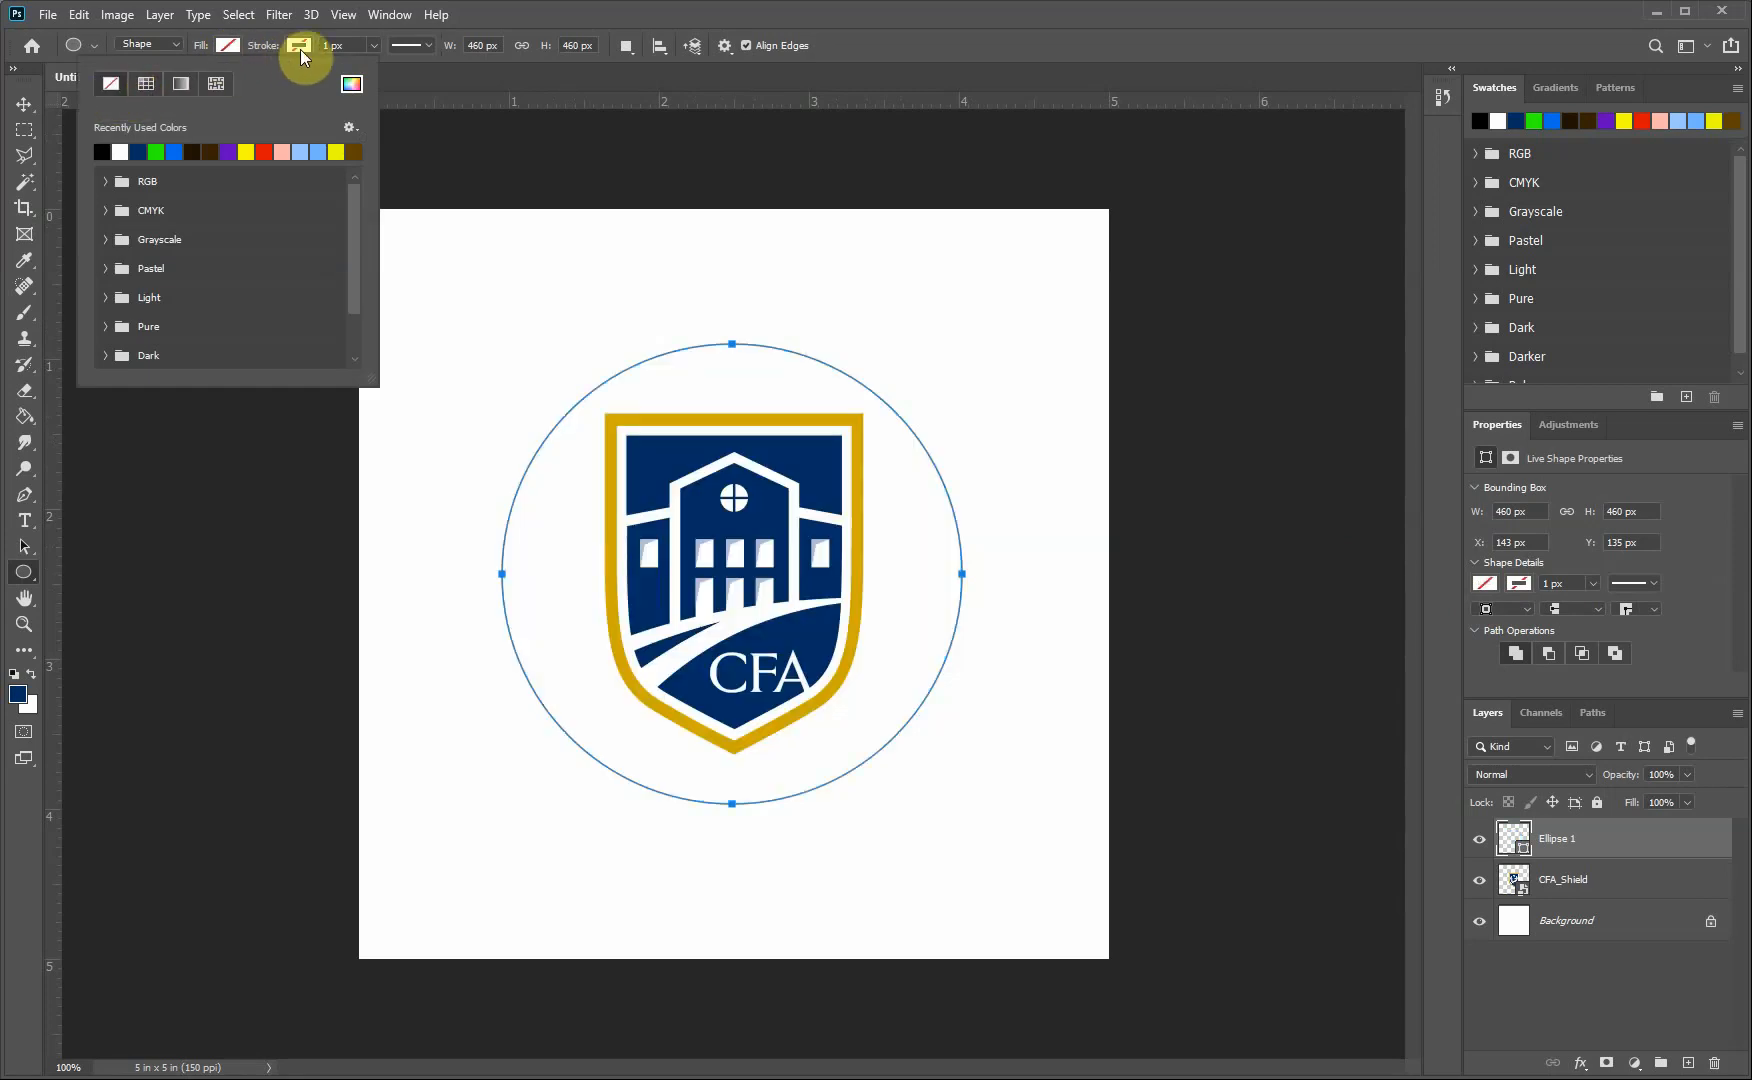
left_click(298, 46)
left_click(173, 151)
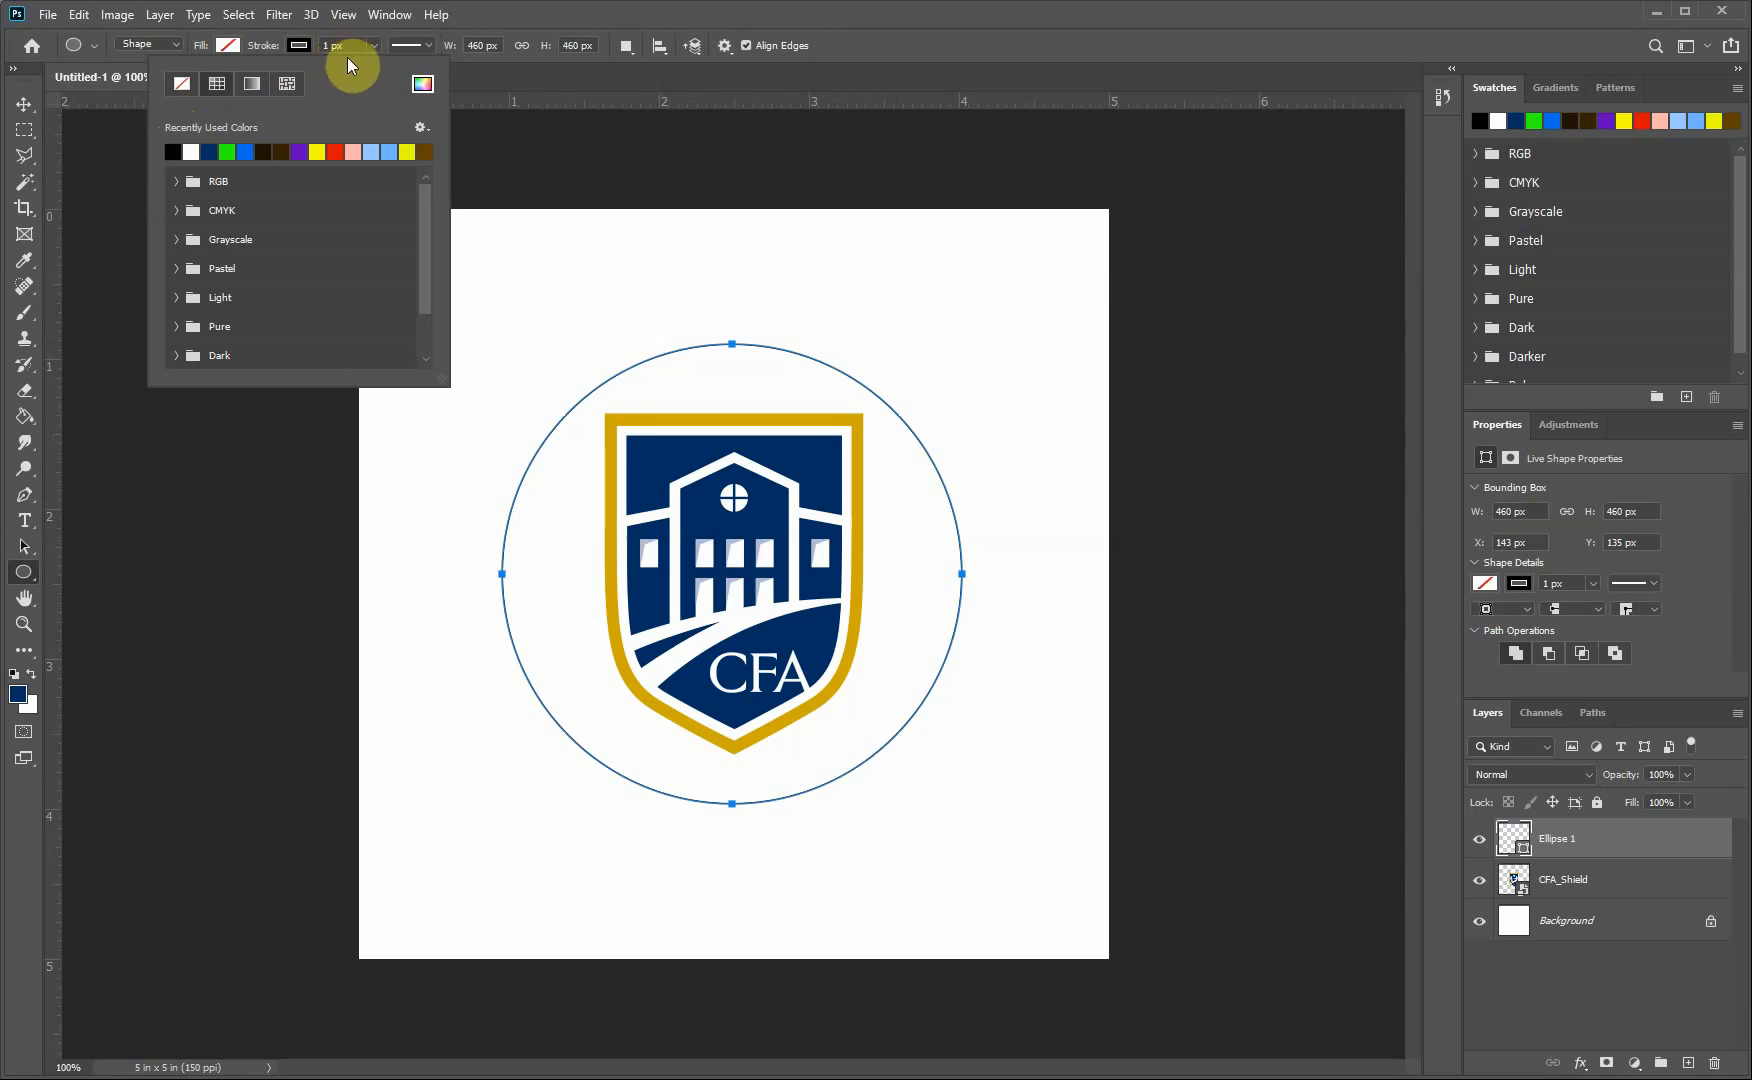
left_click(24, 104)
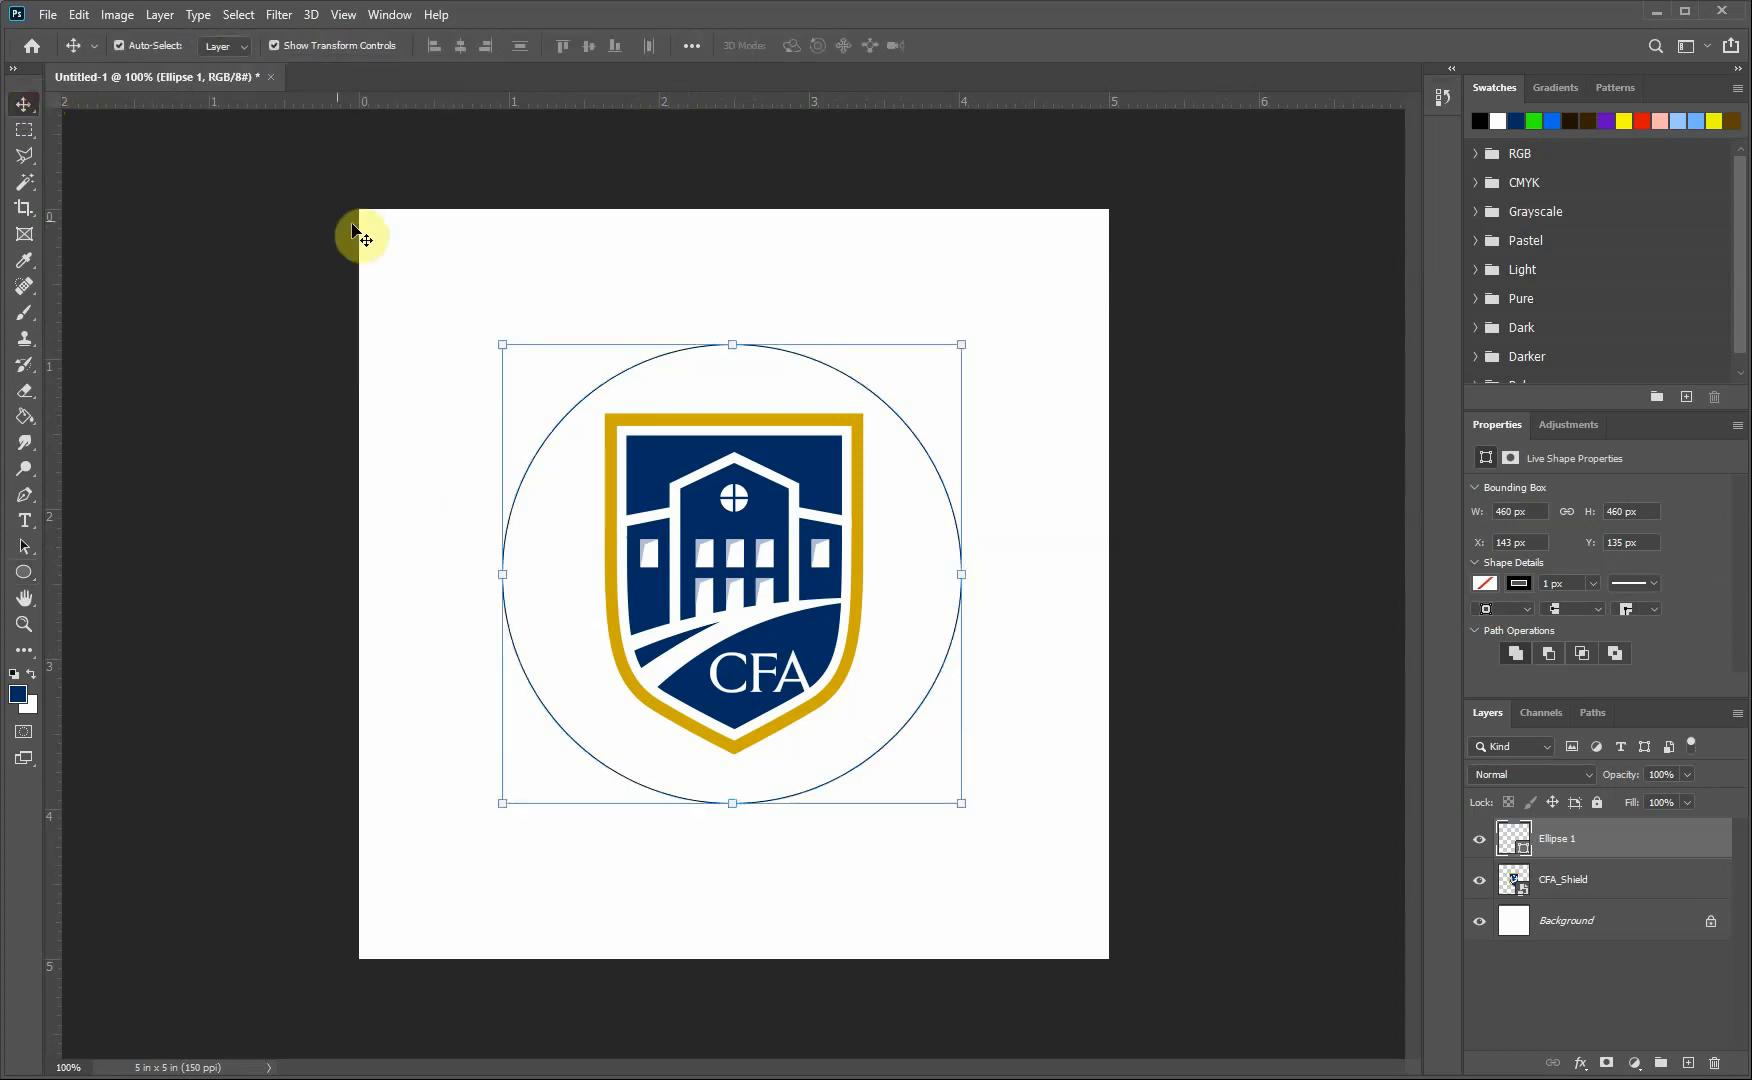
left_click(362, 236)
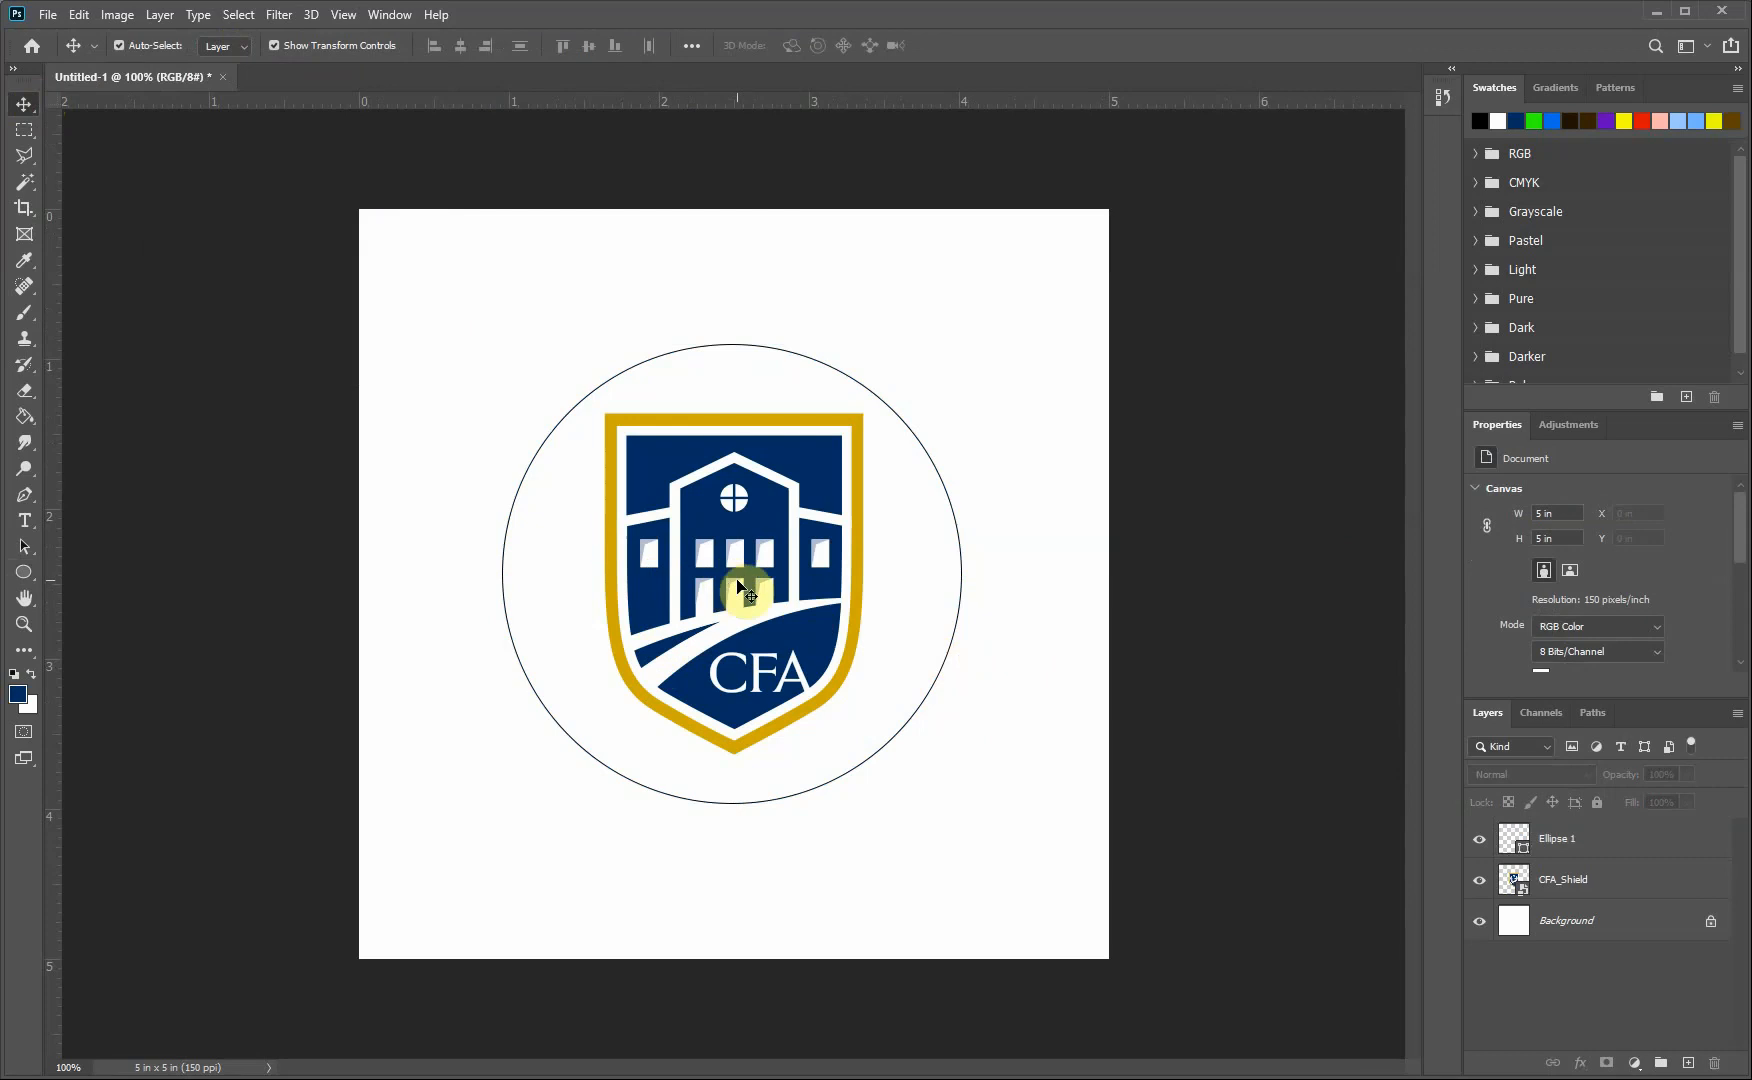
Step: Add a new layer above the shield and draw a second circle about 526 px in diameter around the first one
mouse_move(737, 574)
left_mouse_down()
mouse_move(777, 564)
mouse_move(743, 580)
left_mouse_up()
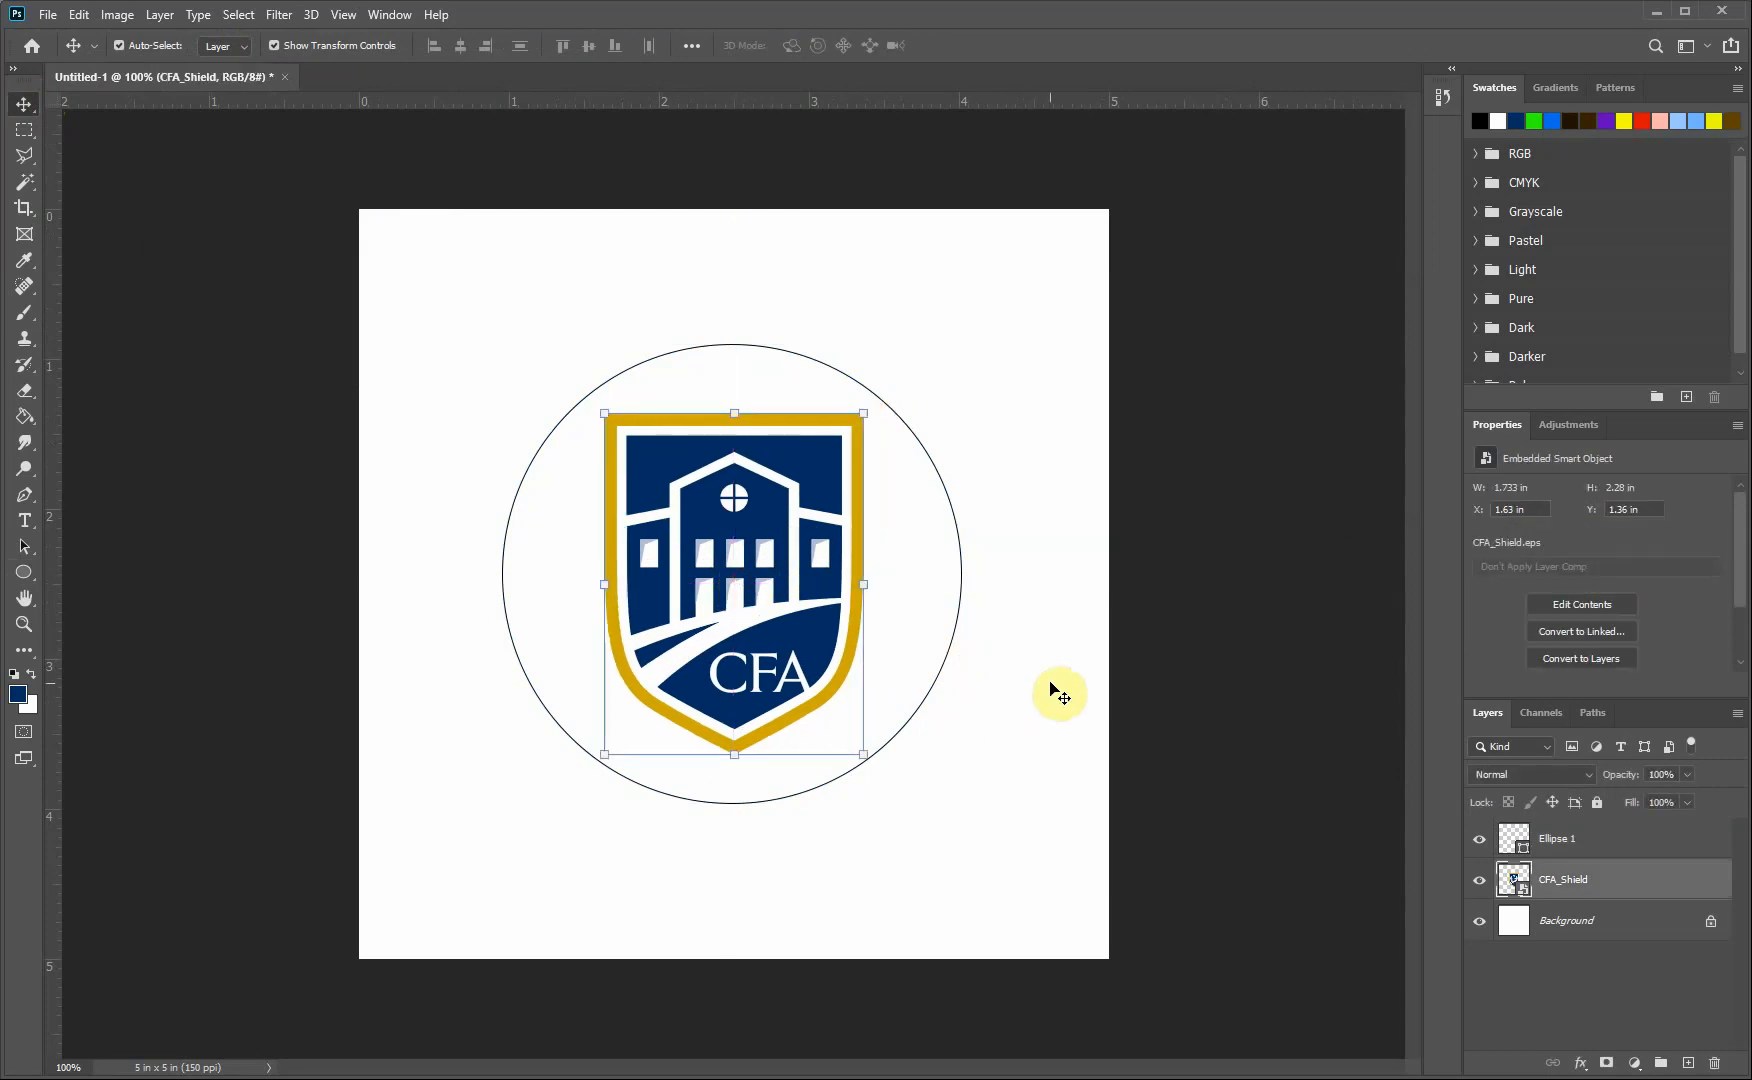
left_click(1688, 1064)
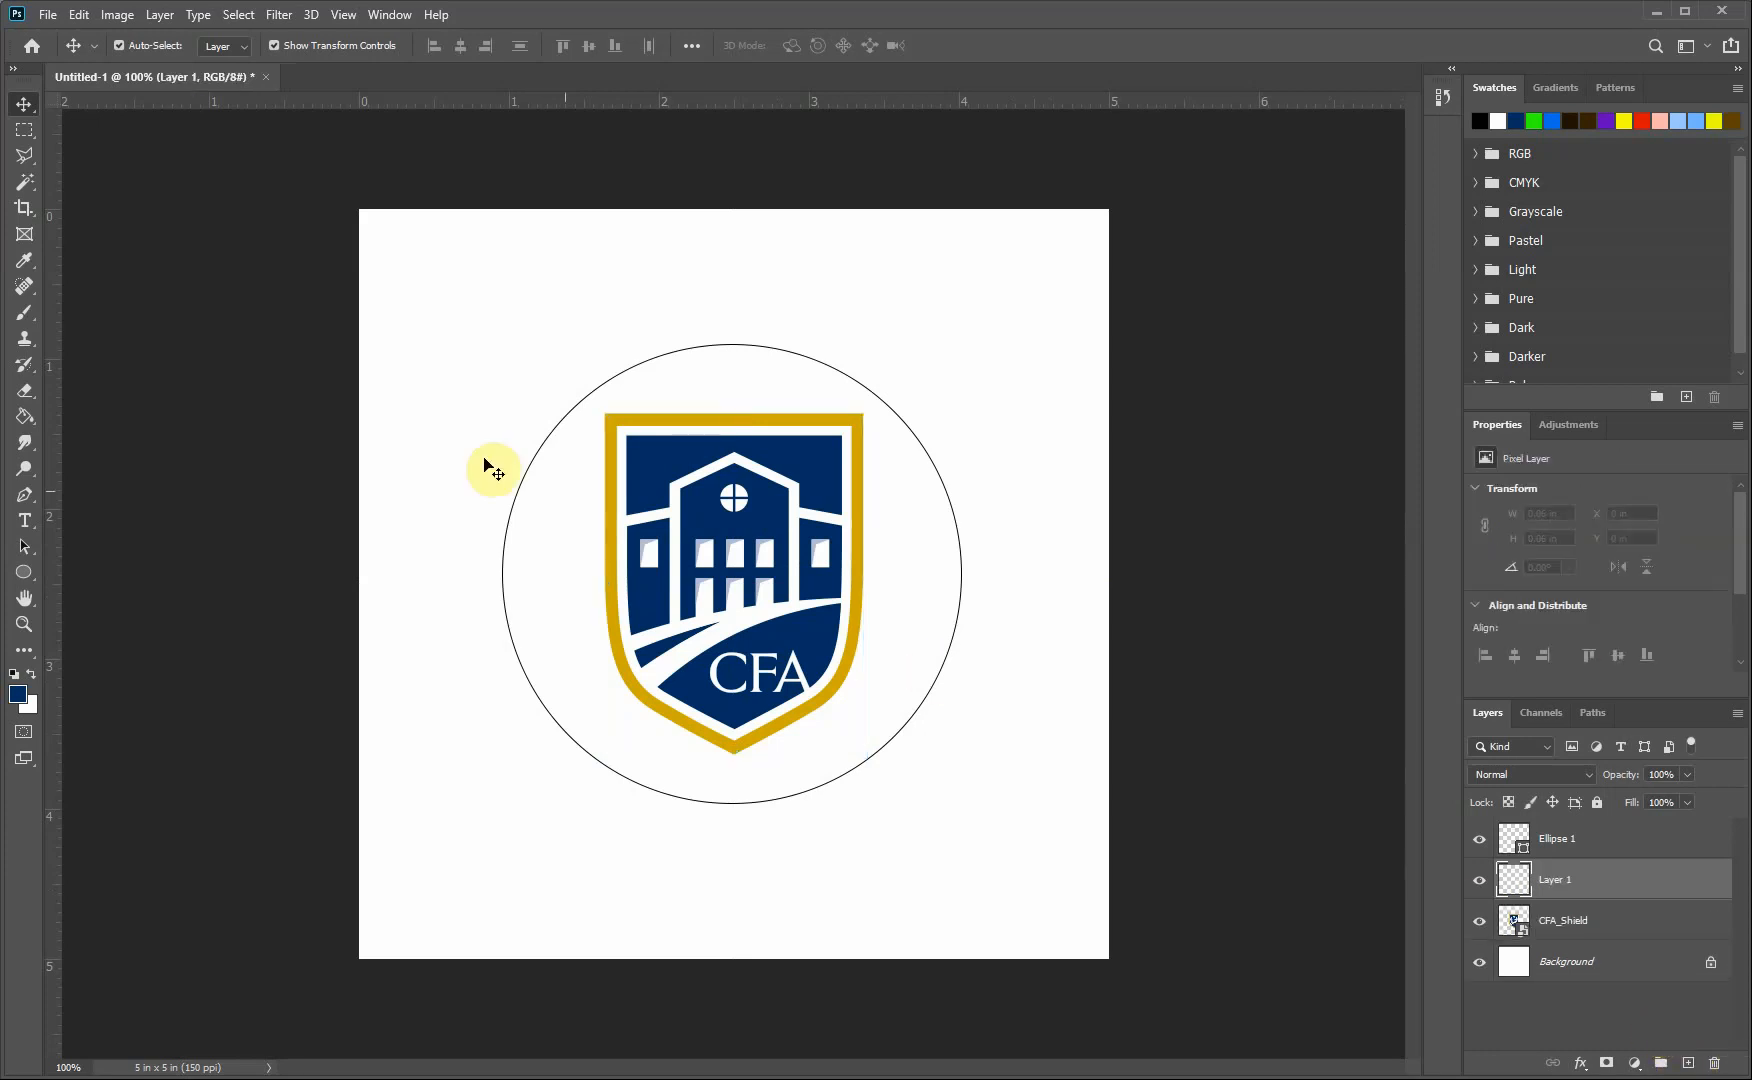
left_click(24, 572)
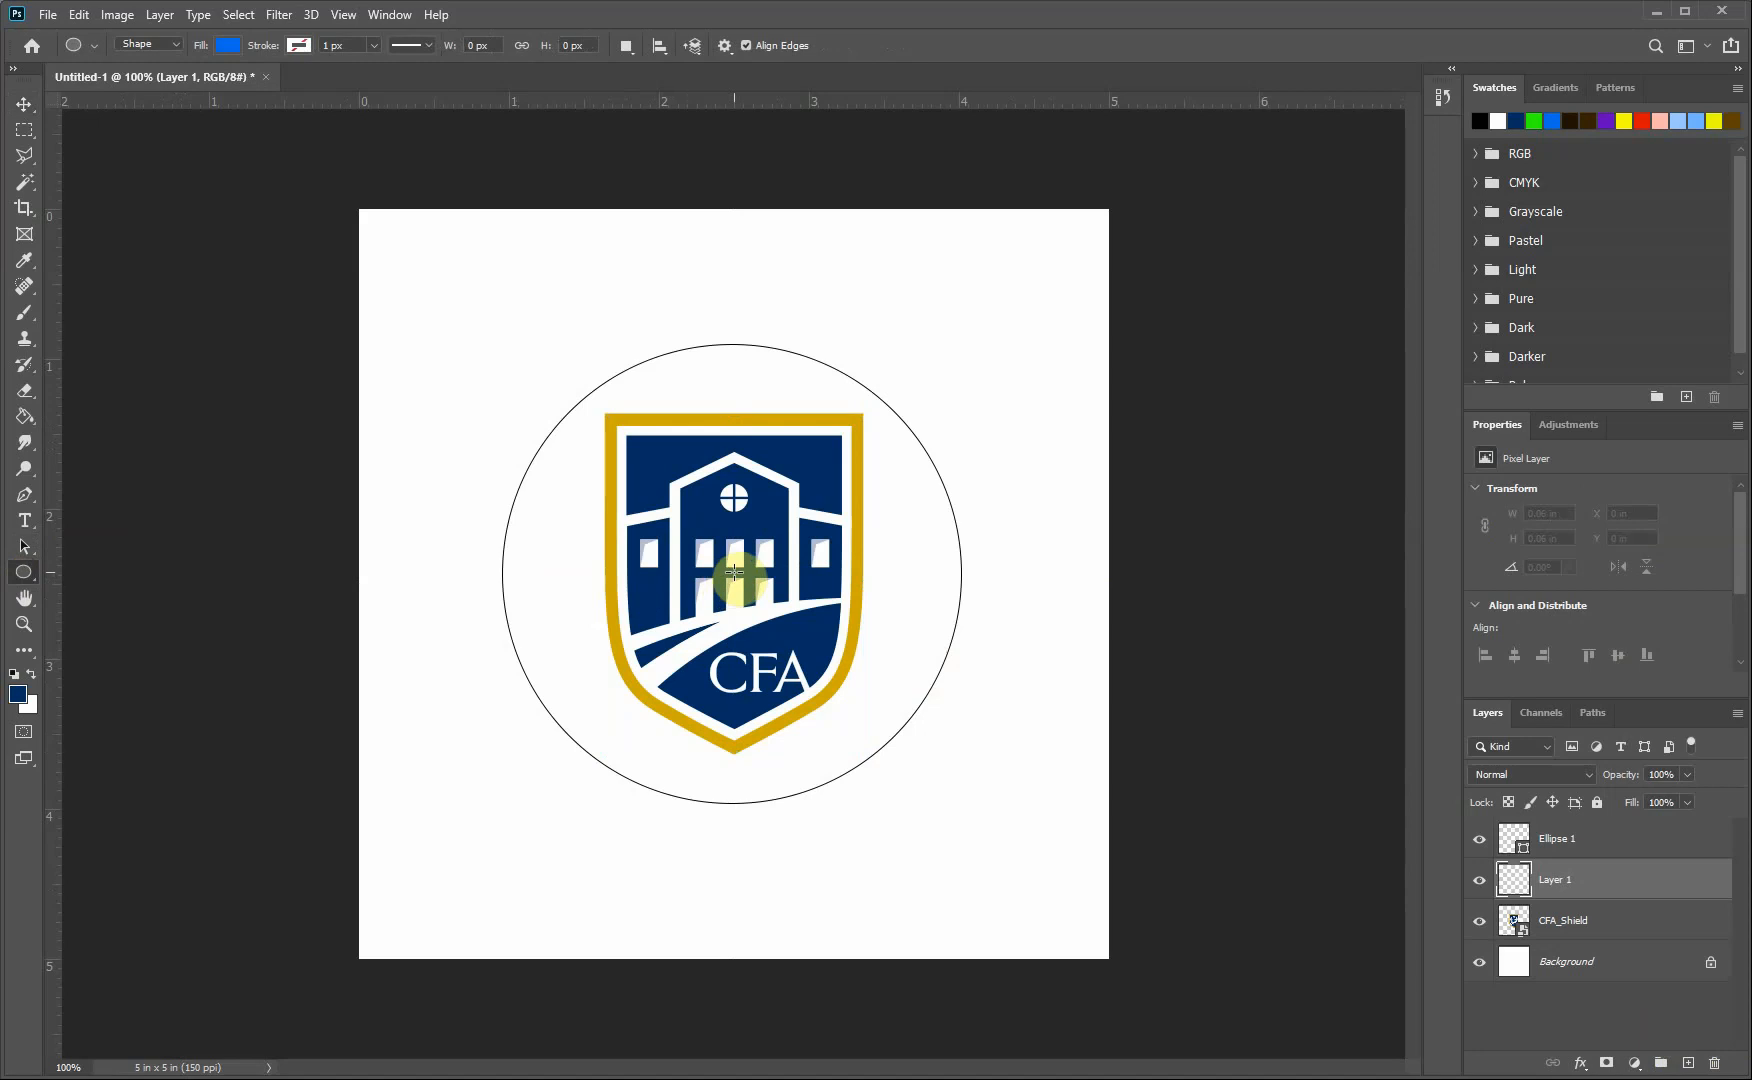
left_click_drag(734, 572, 997, 305)
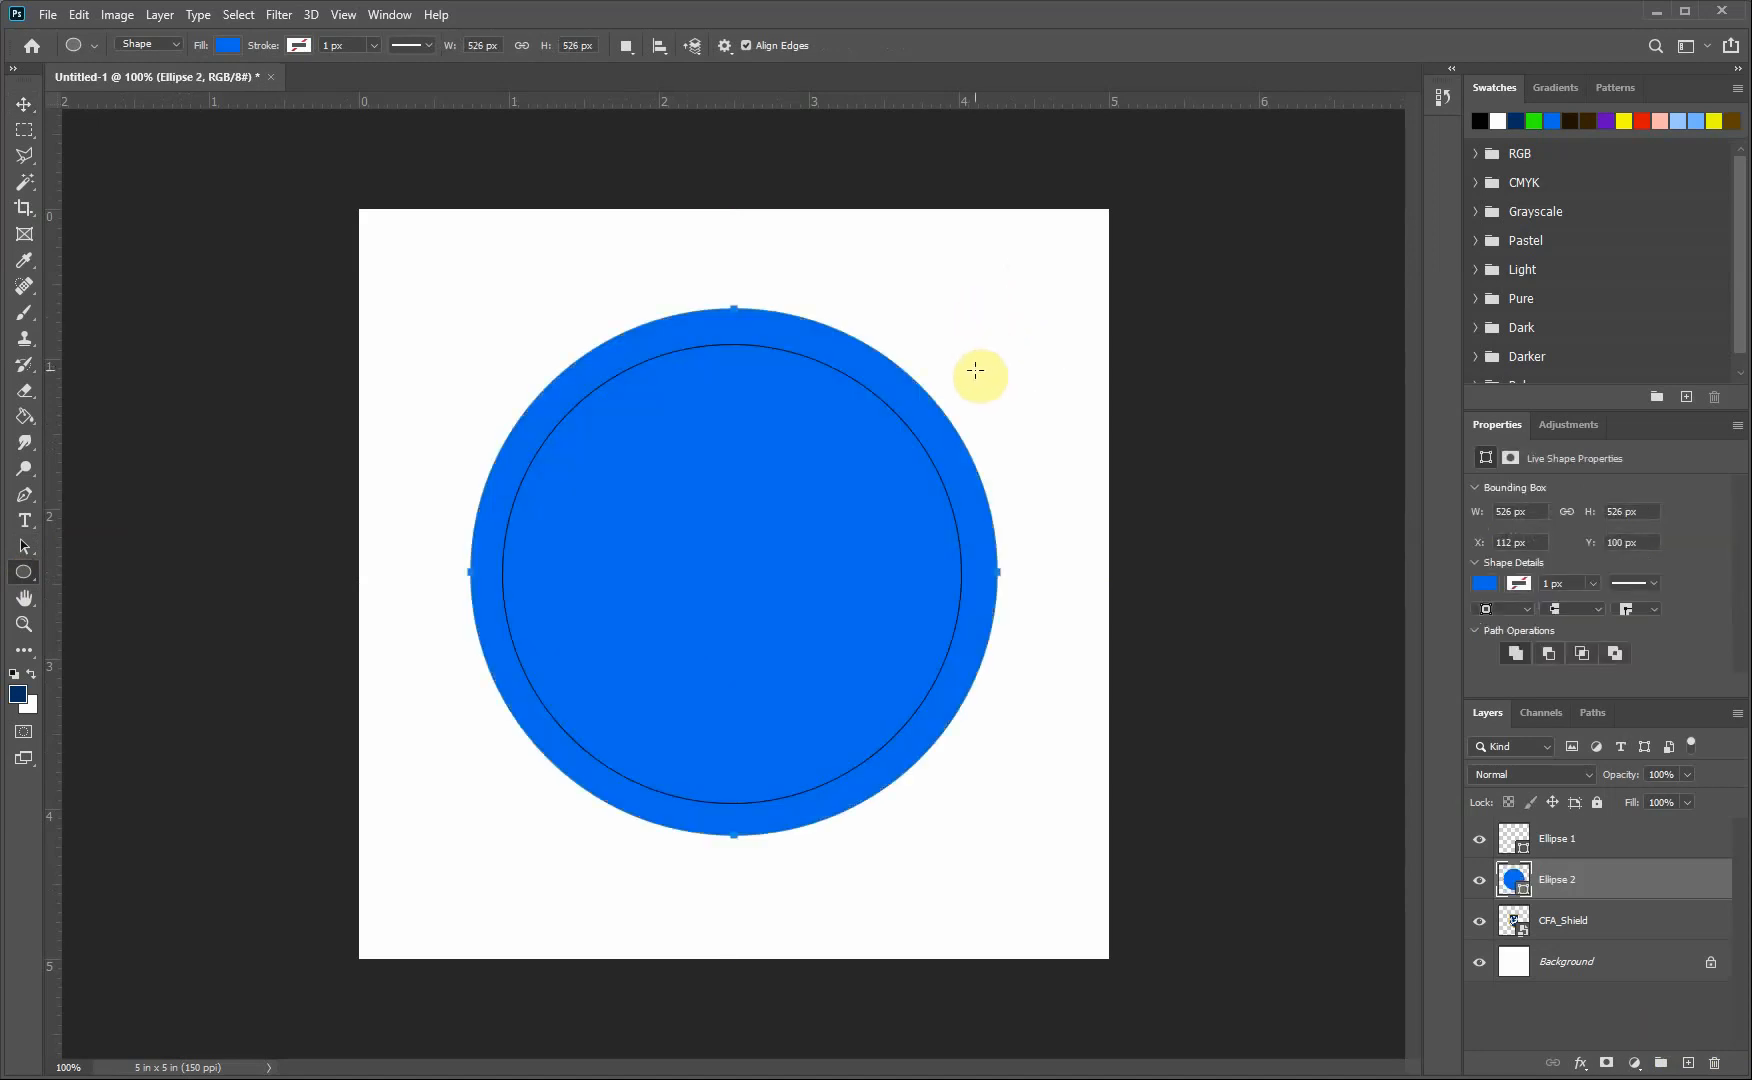
Step: Set the larger outer circle to no fill with a black stroke and deselect it
left_click(1487, 585)
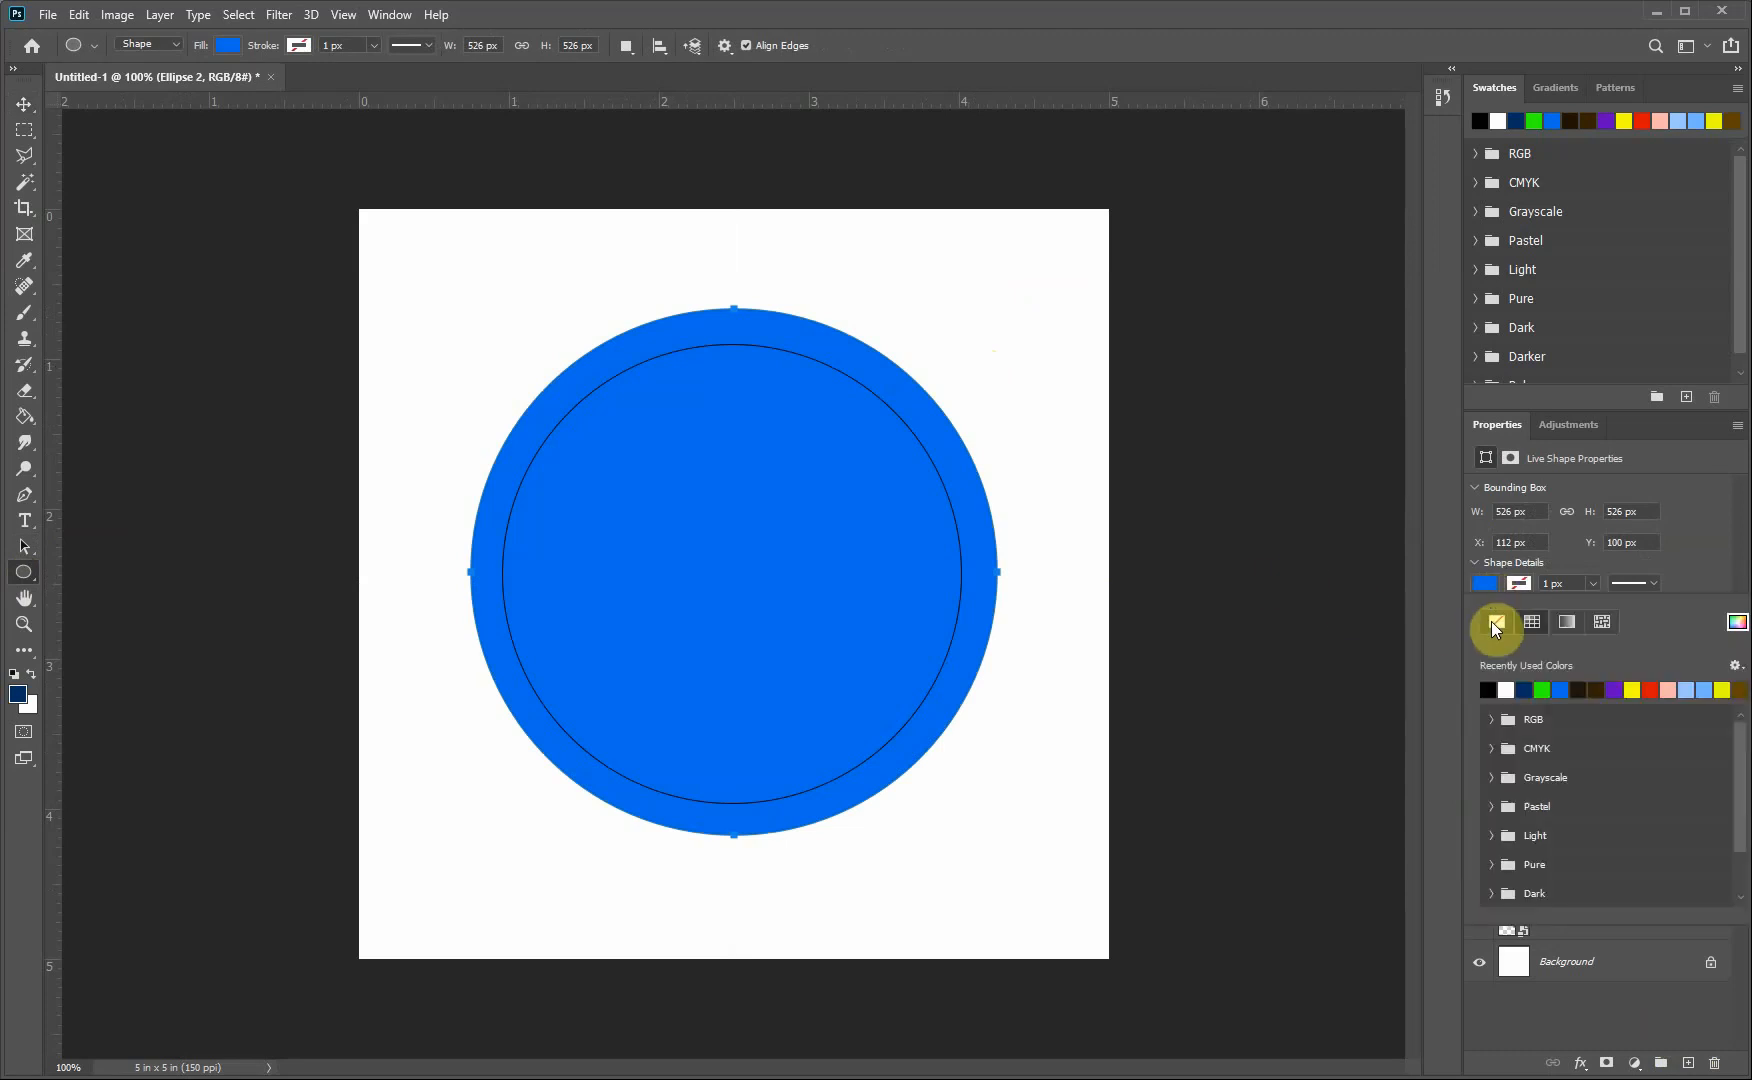
left_click(1496, 623)
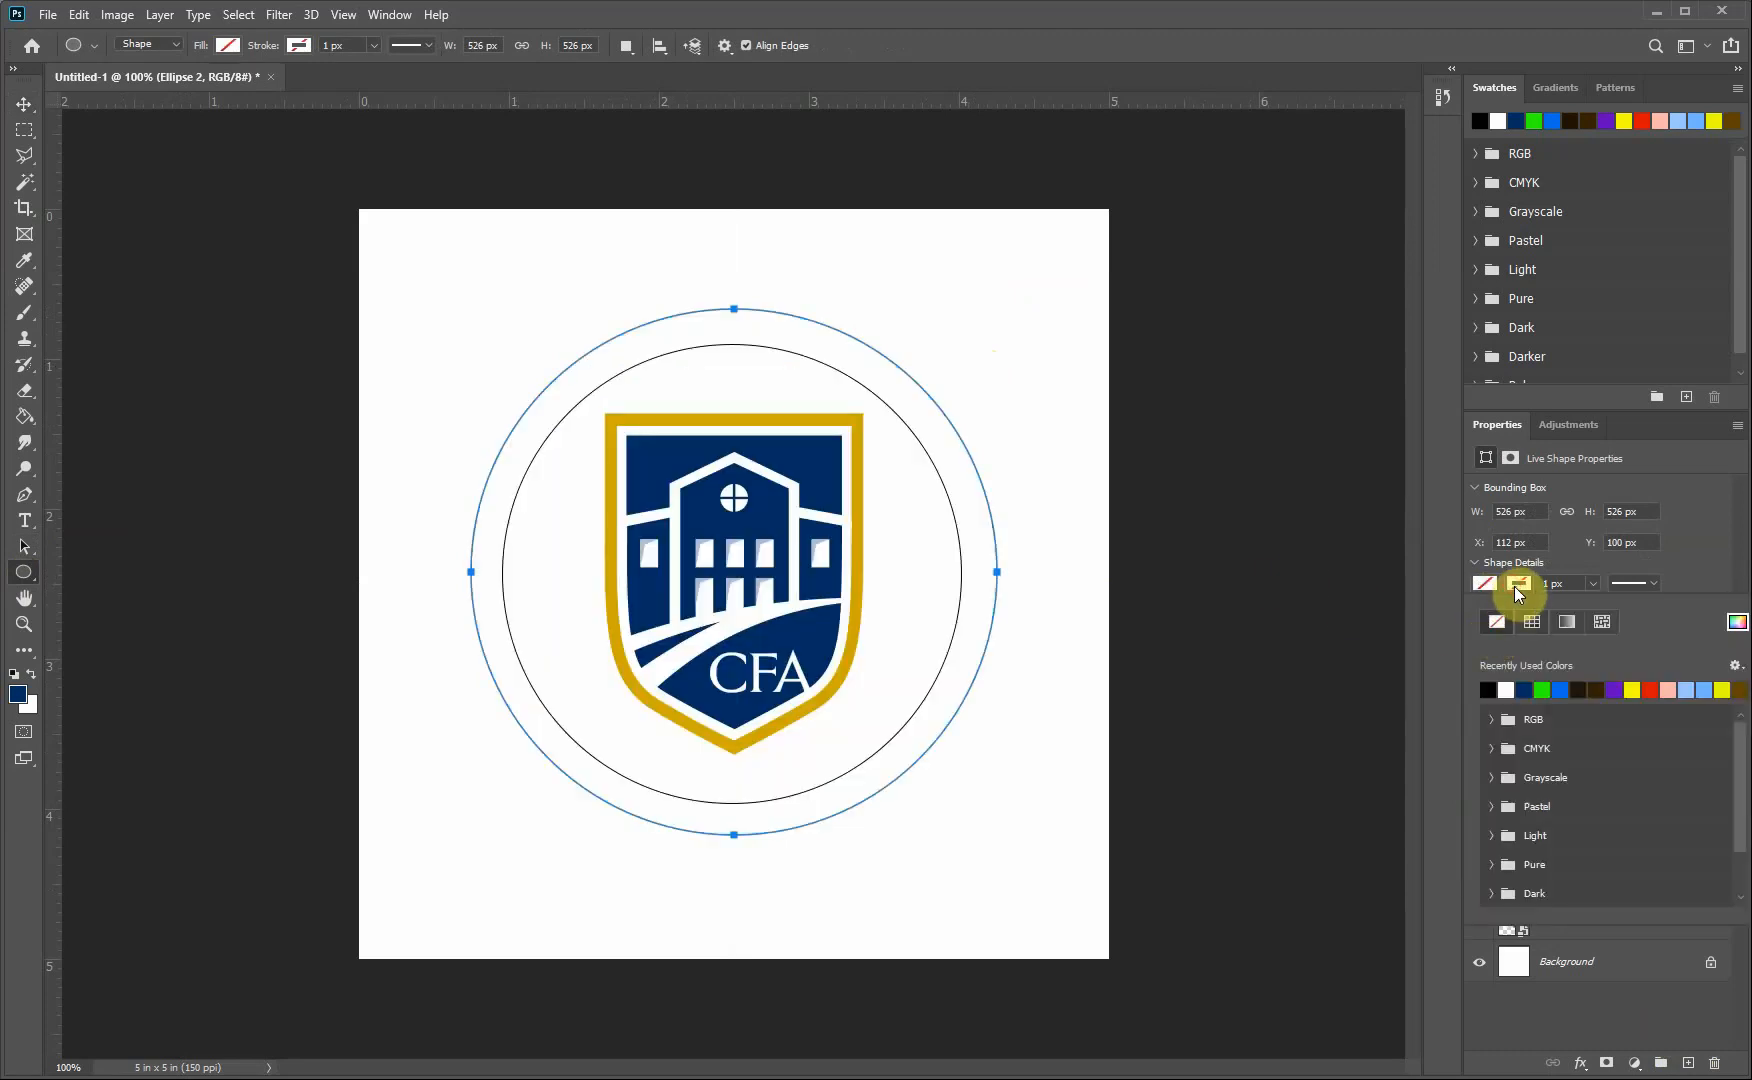
left_click(1514, 586)
left_click(1488, 689)
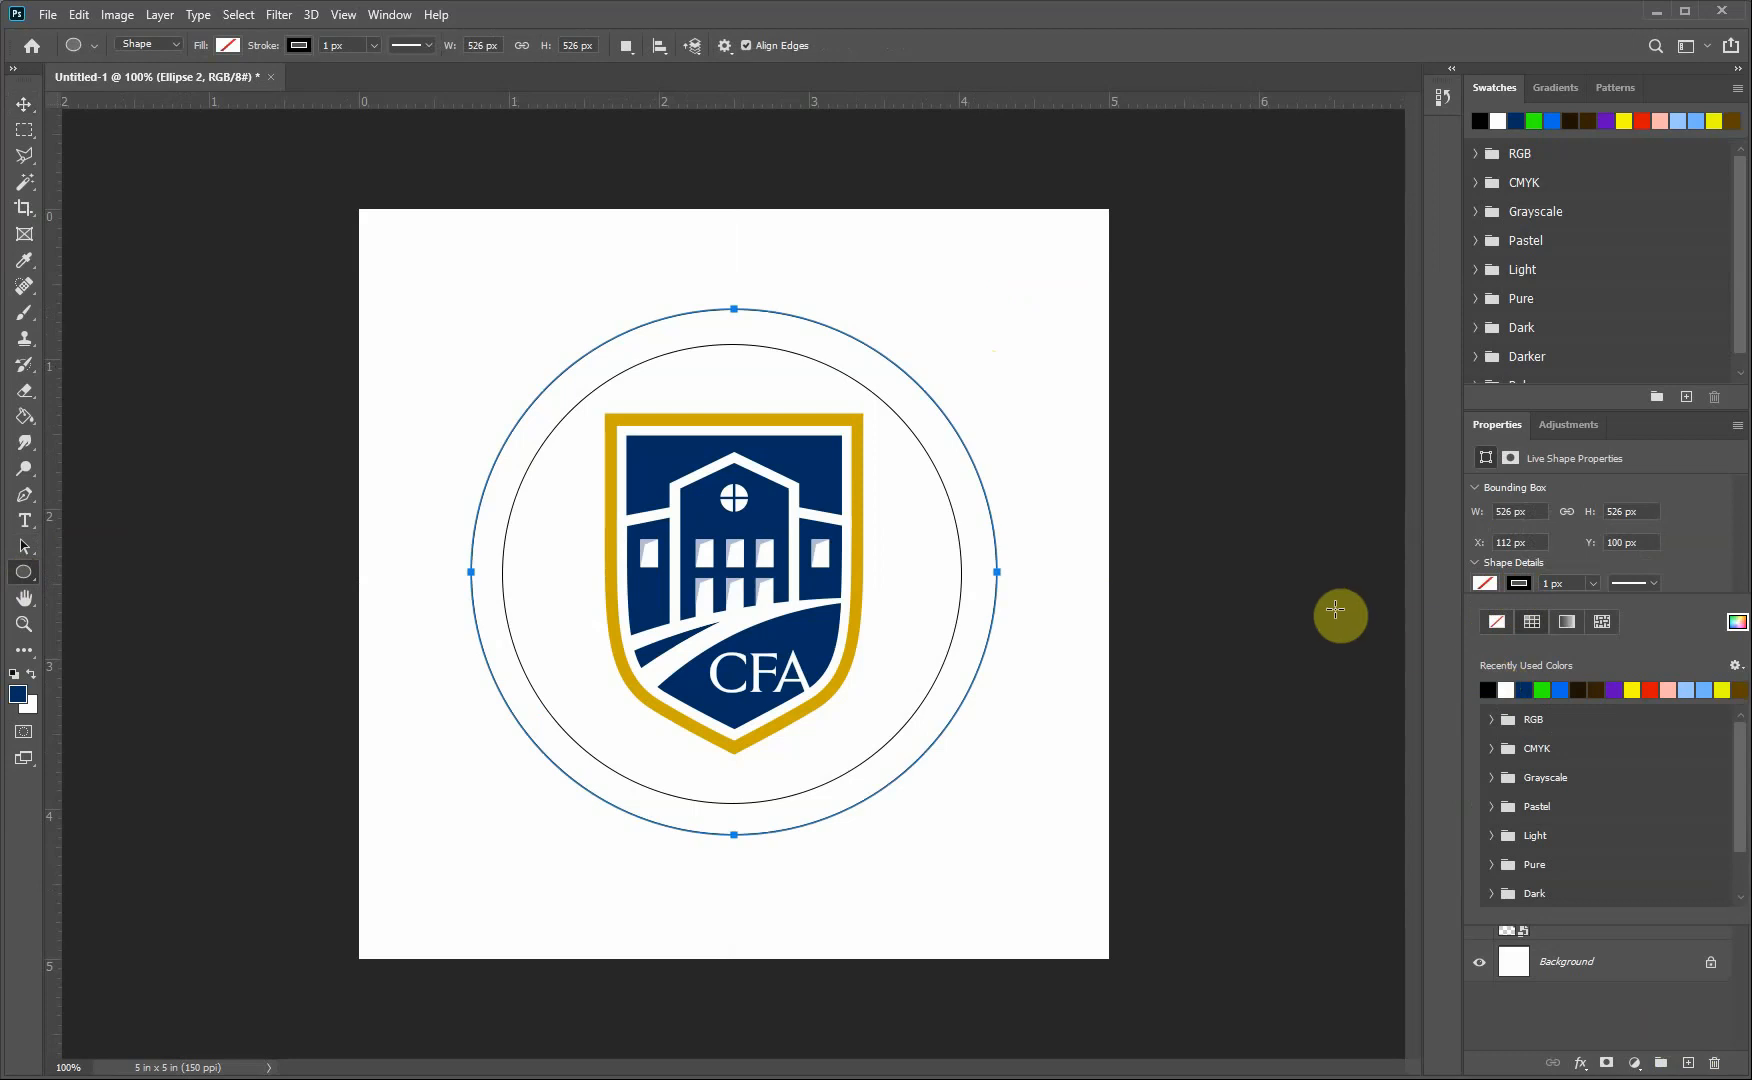
left_click(24, 104)
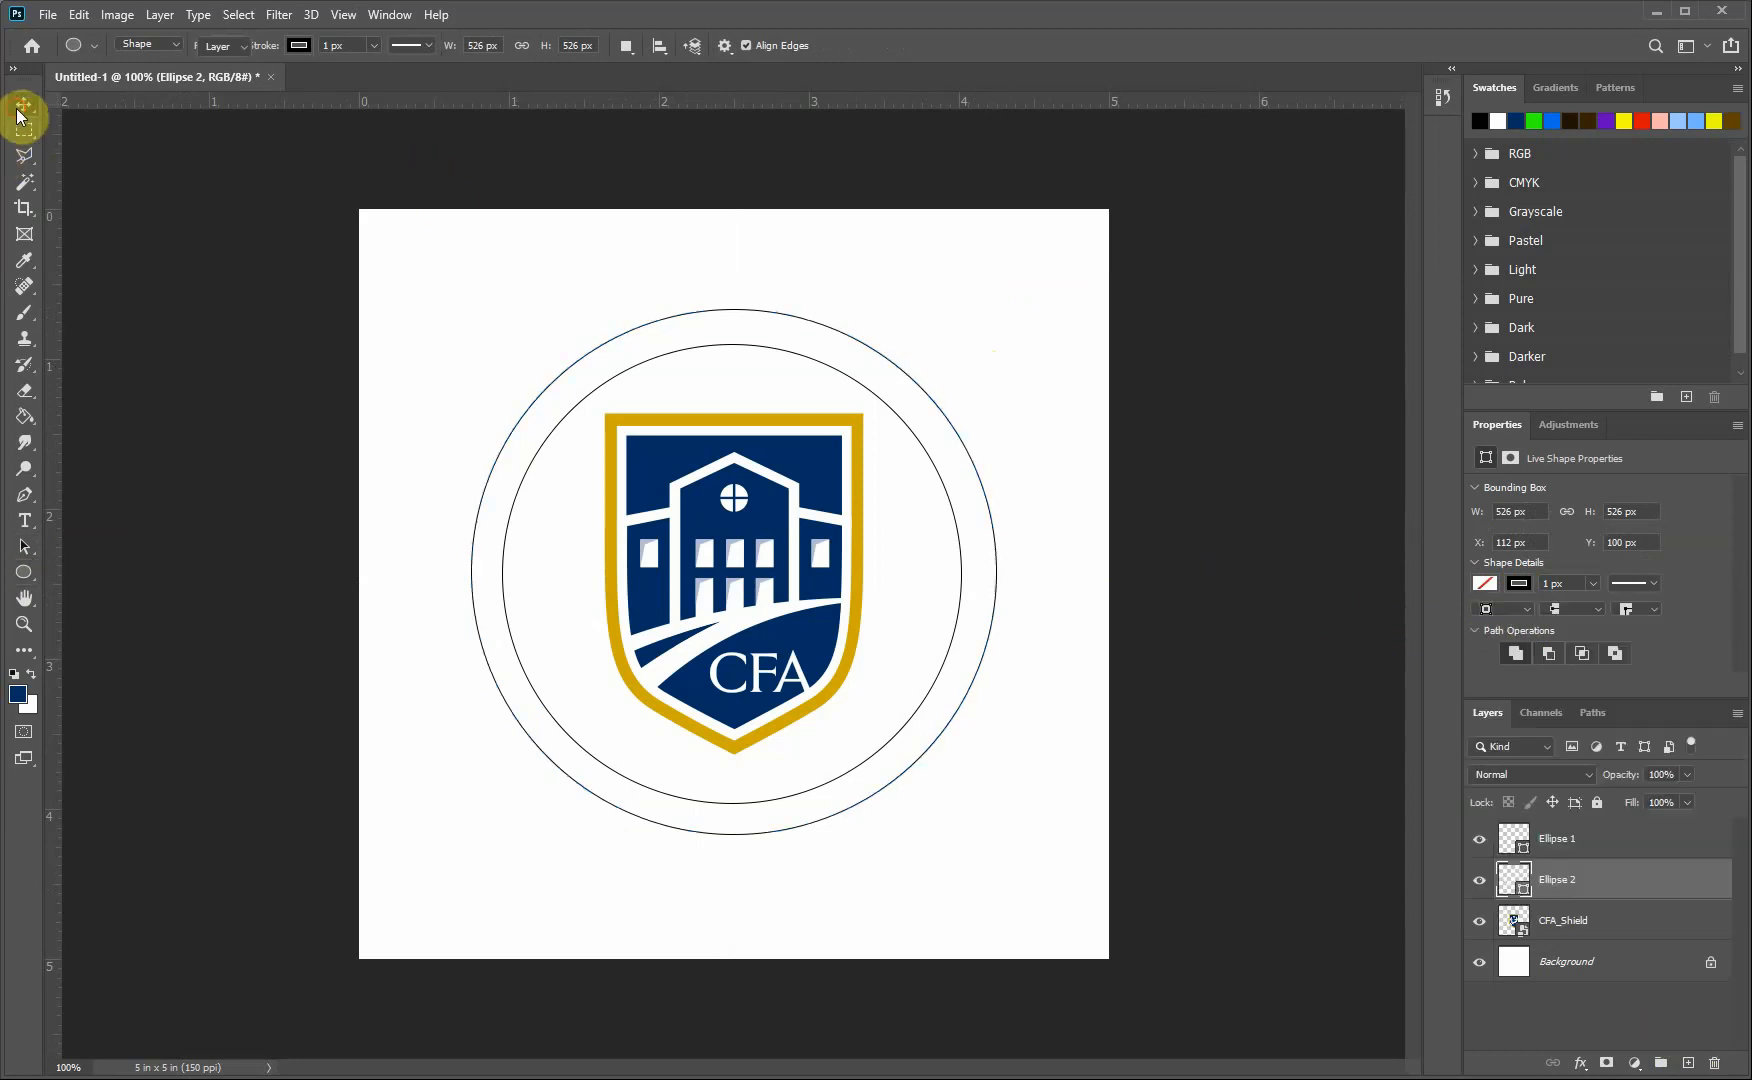
left_click(274, 228)
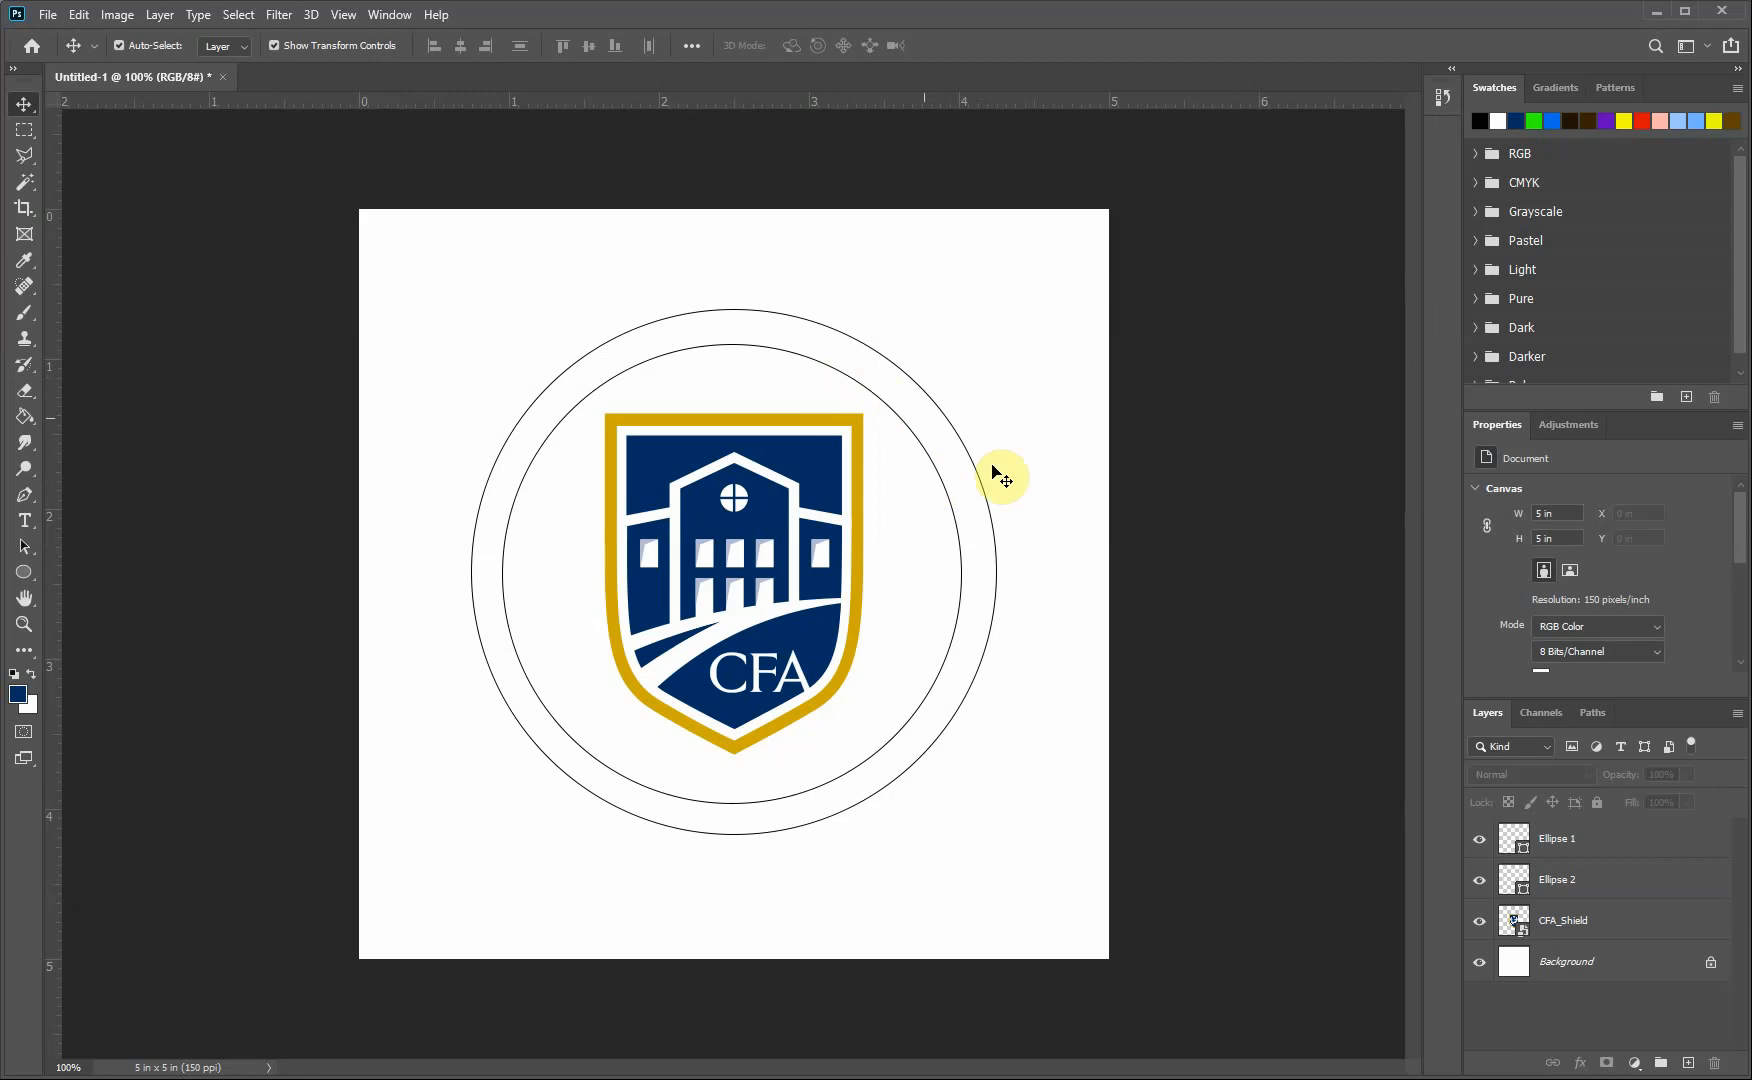
left_click(1623, 838)
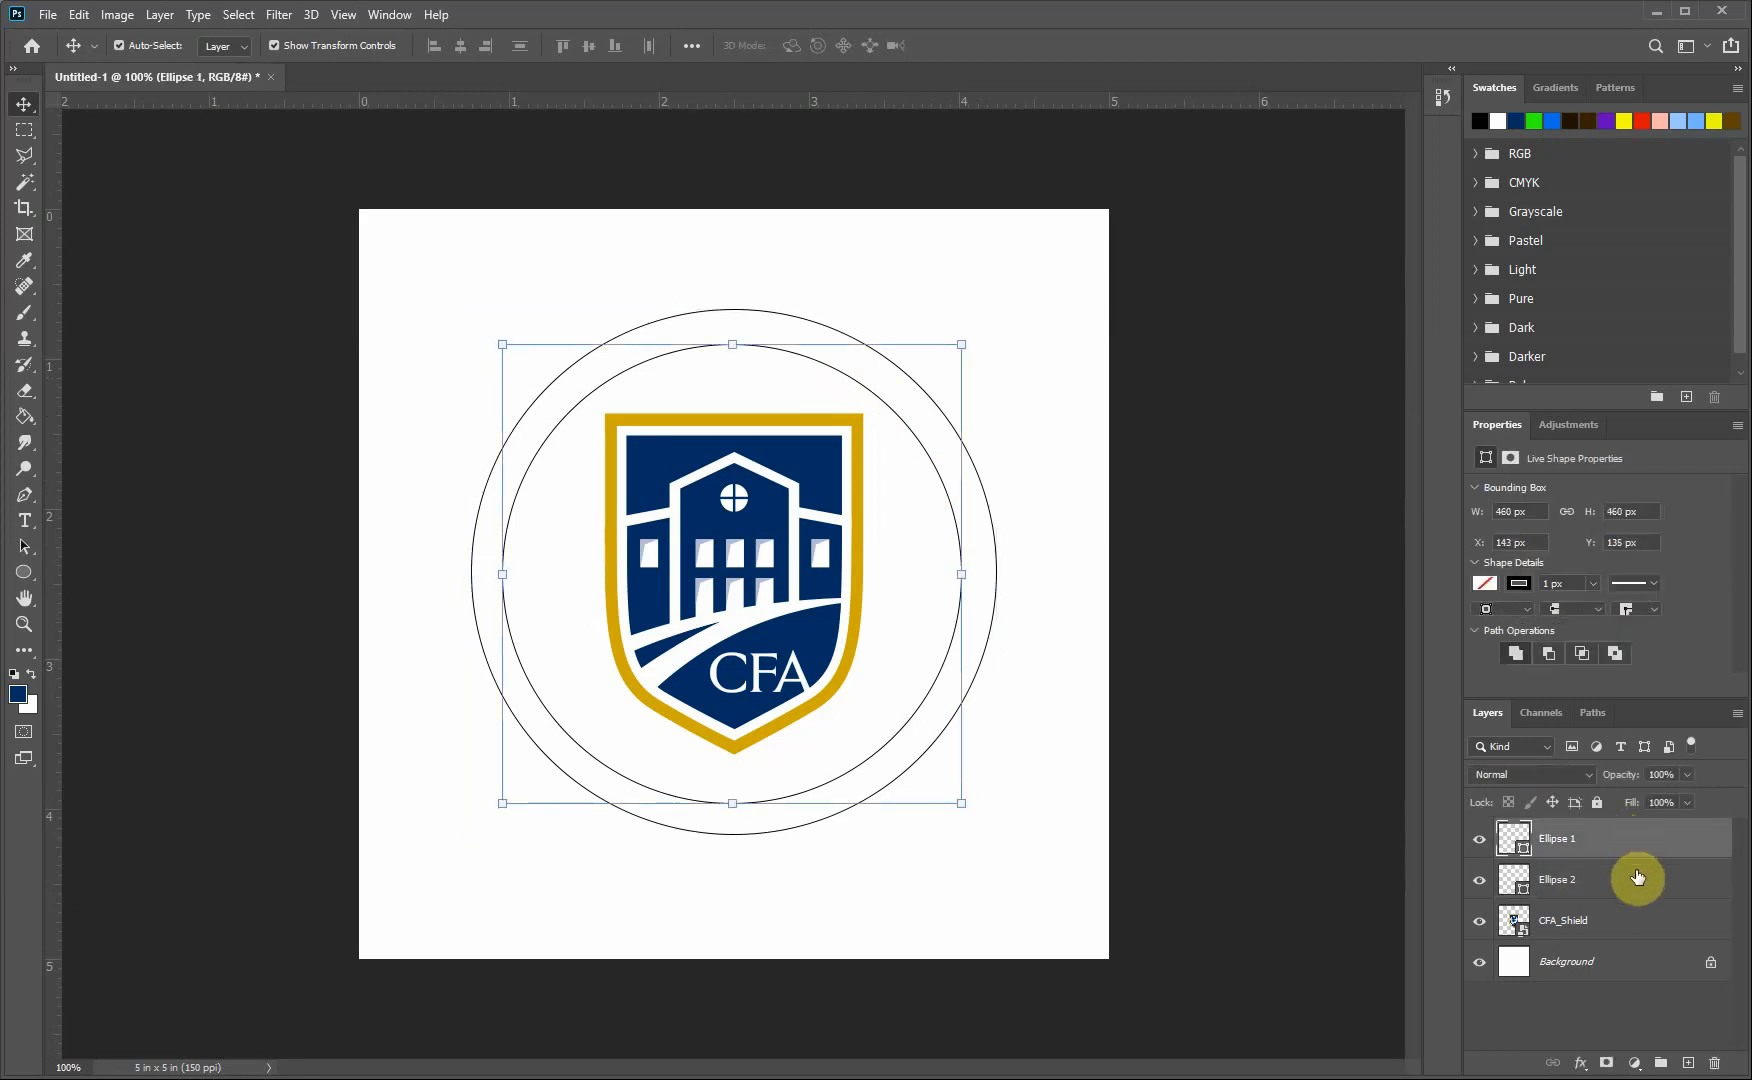
left_click(1637, 878)
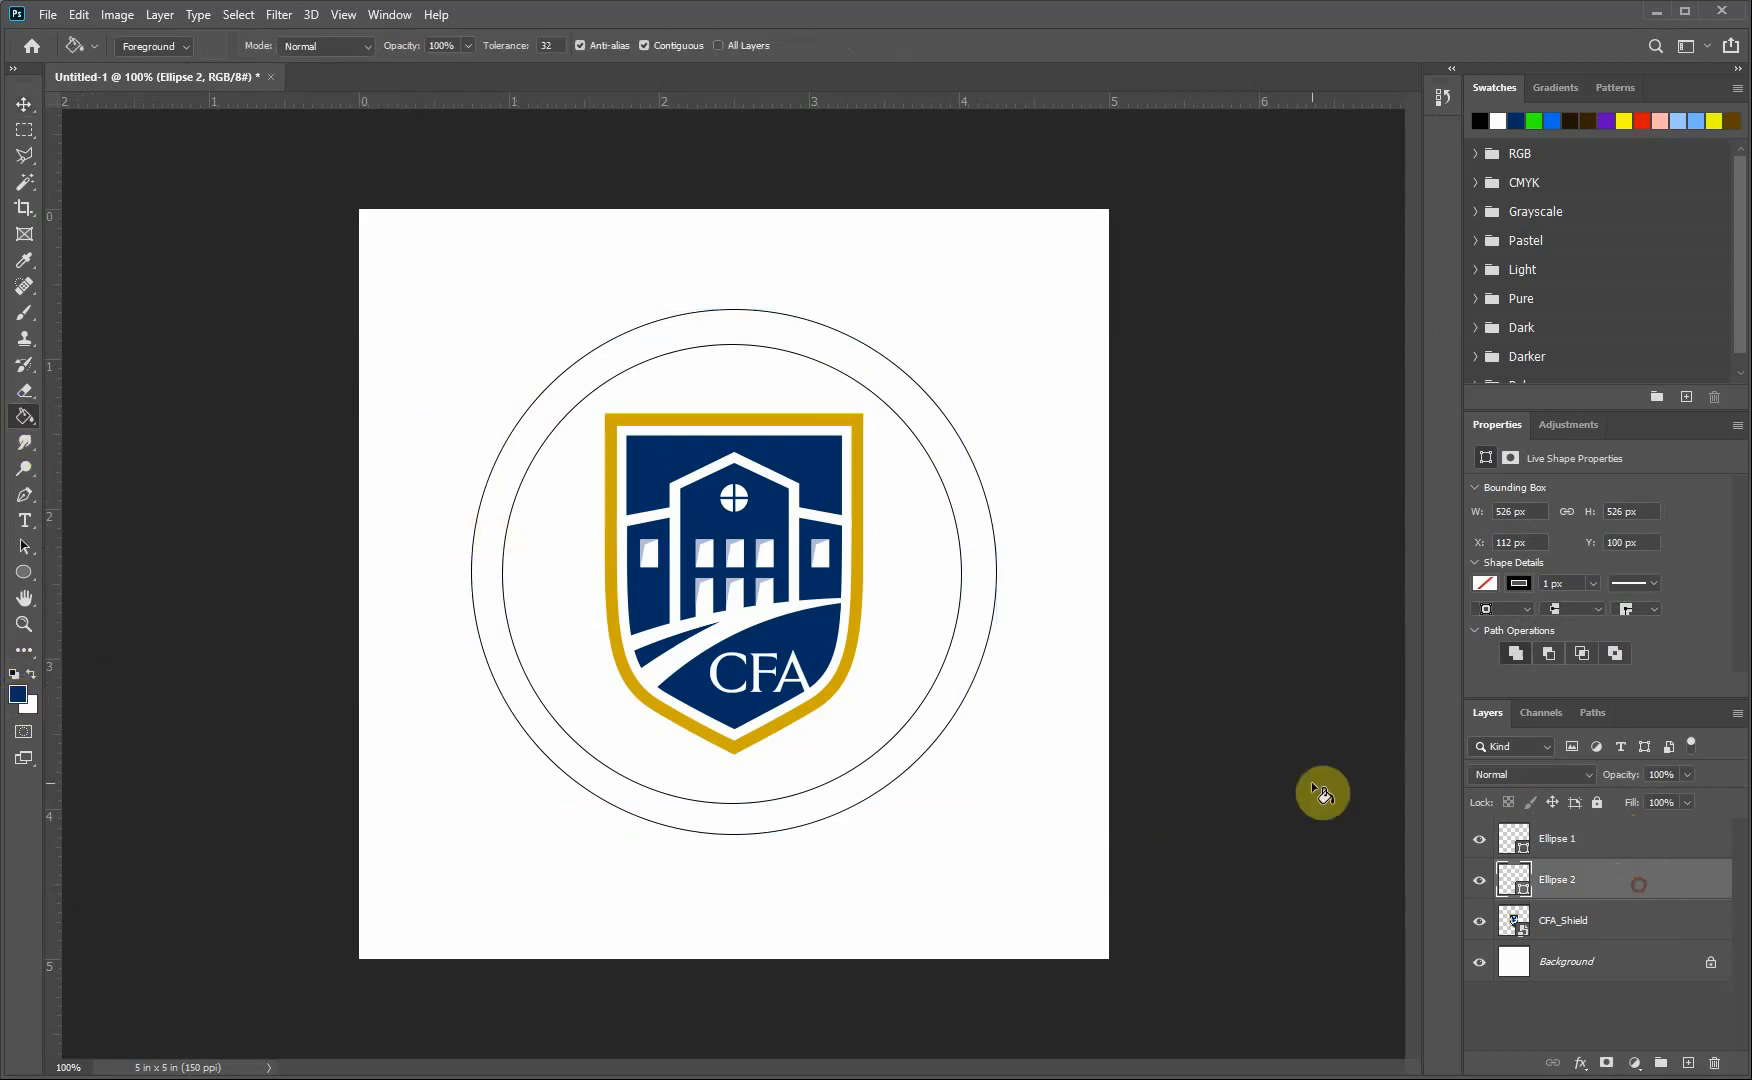
left_click(955, 648)
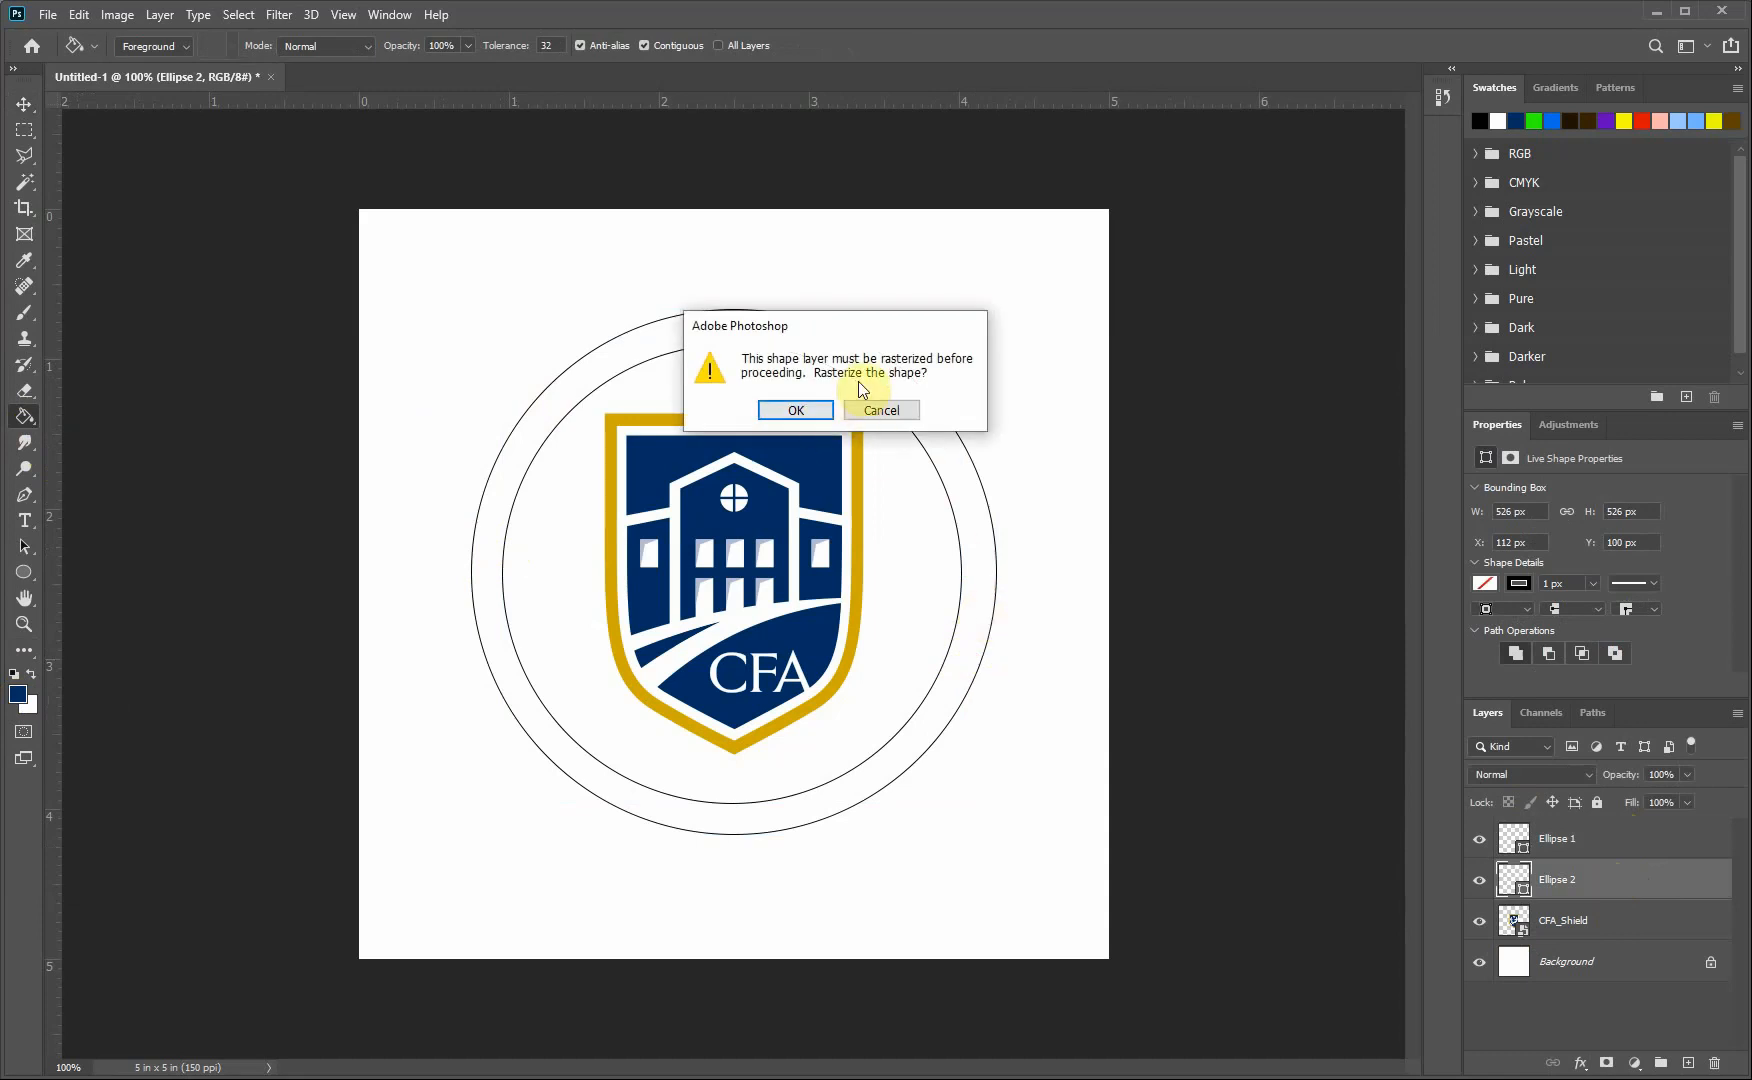
left_click(889, 409)
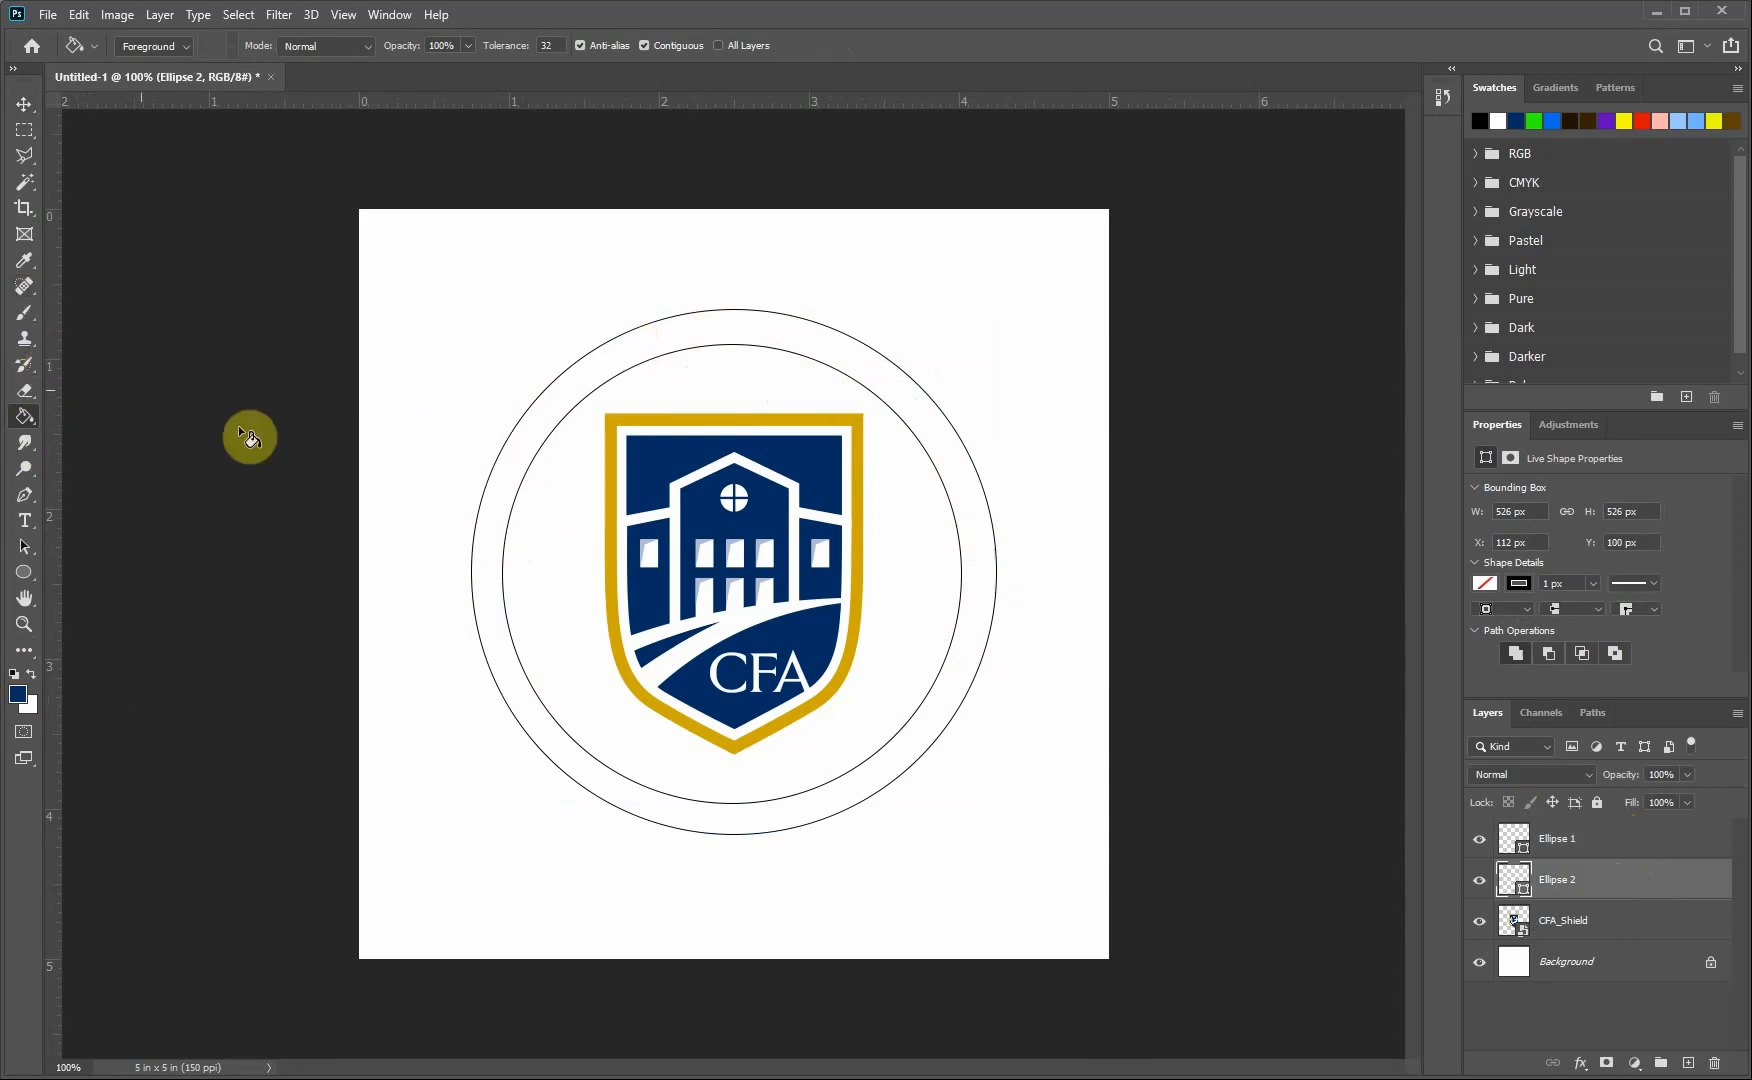
Step: Rasterize the outer circle's layer, Ellipse 2, into a pixel layer
right_click(1600, 882)
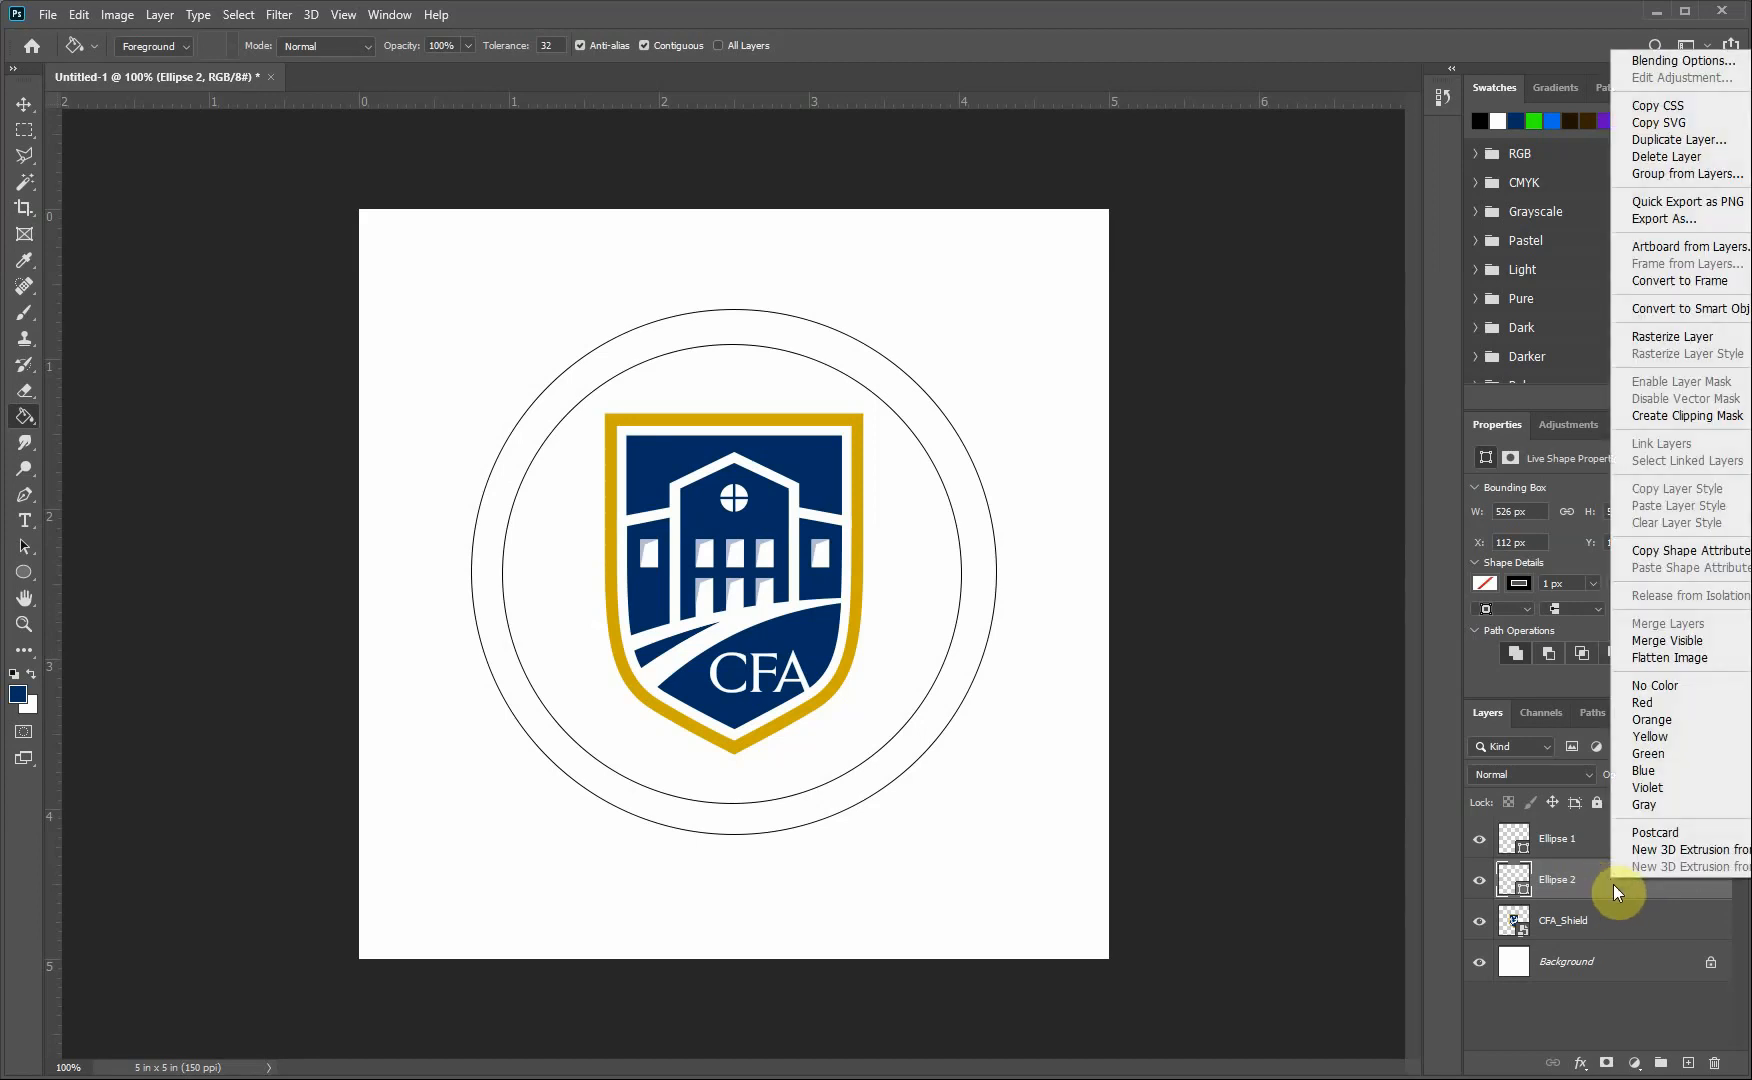
left_click(1690, 335)
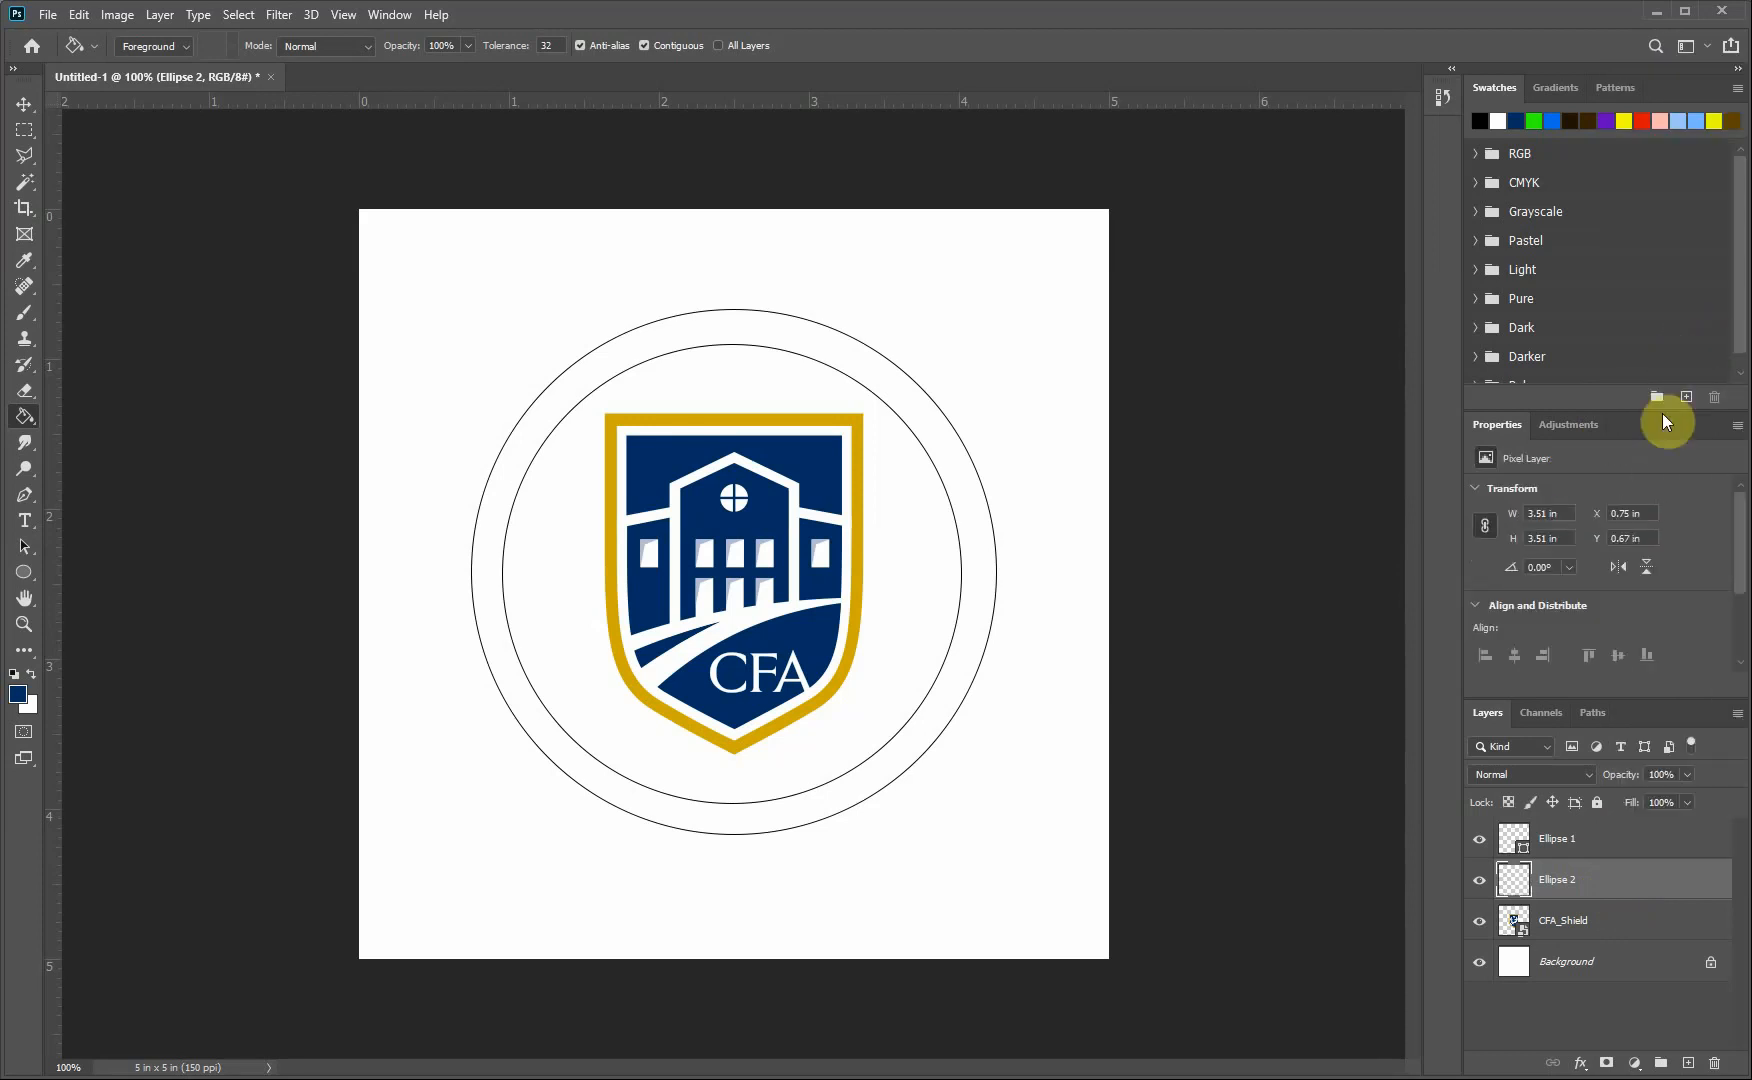
Step: Rasterize the inner circle's layer, Ellipse 1, into a pixel layer
left_click(1623, 848)
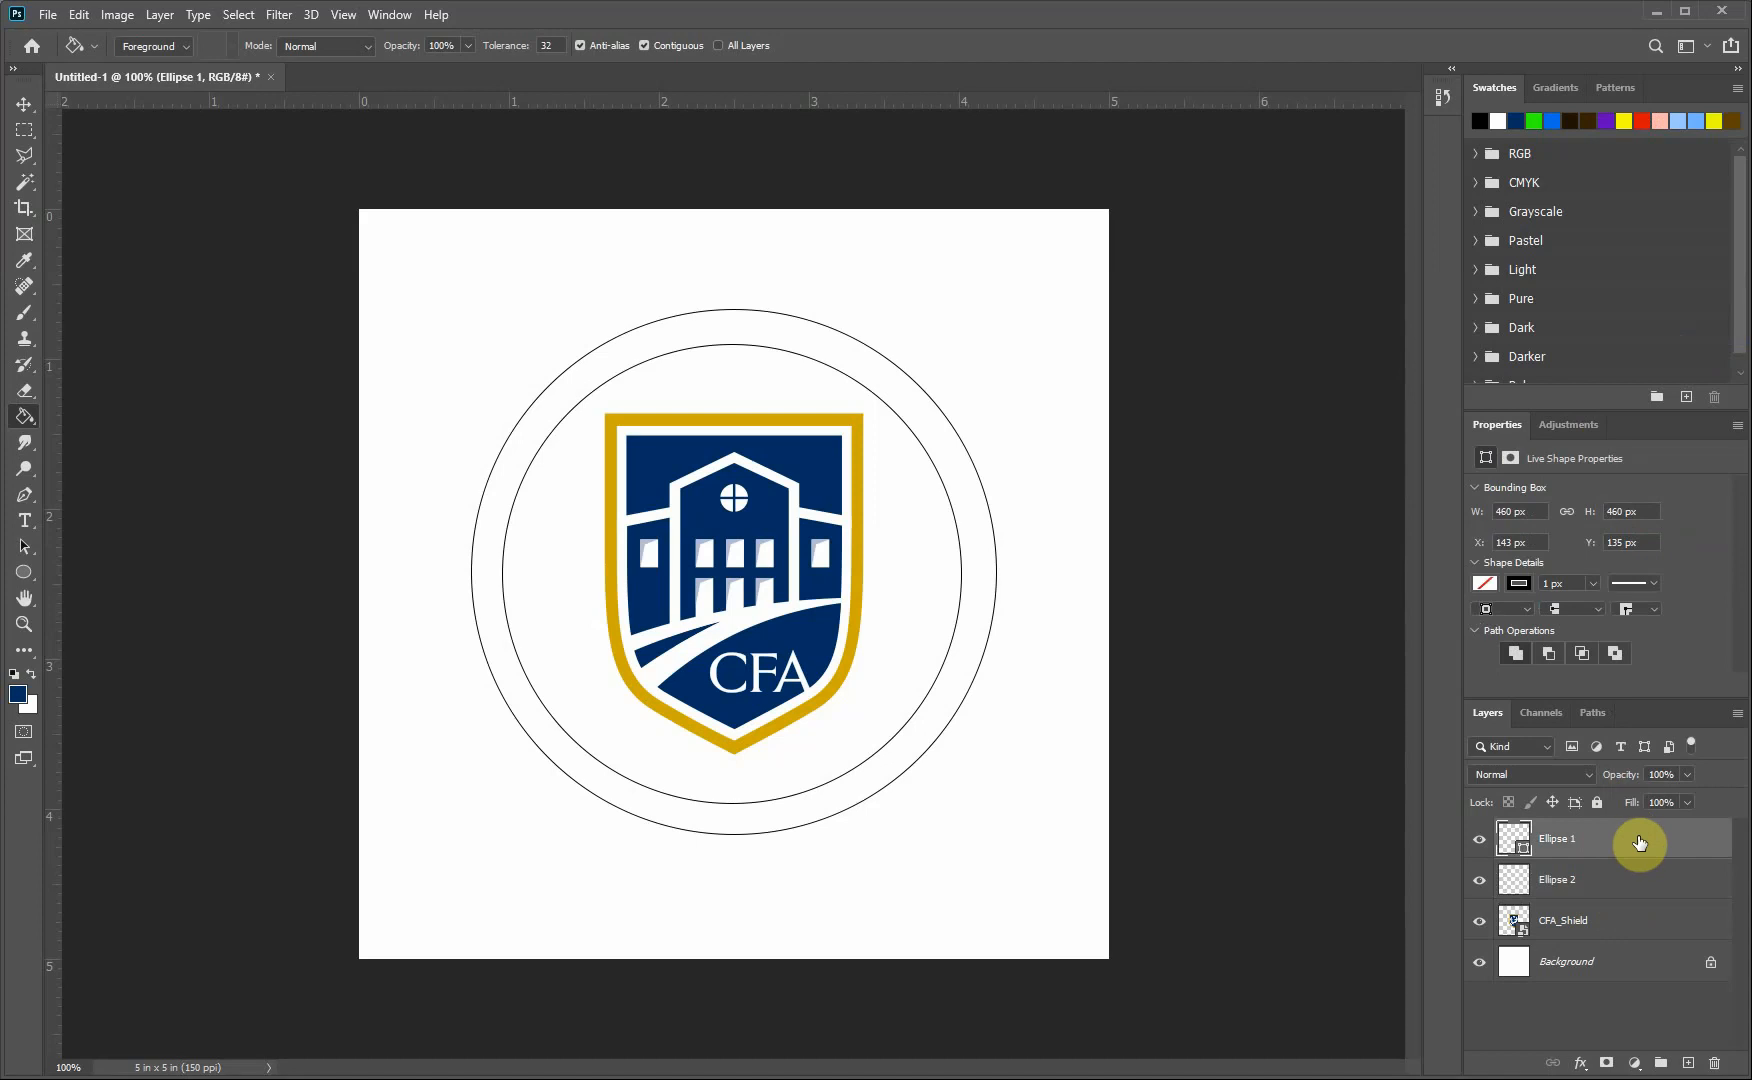
right_click(1637, 840)
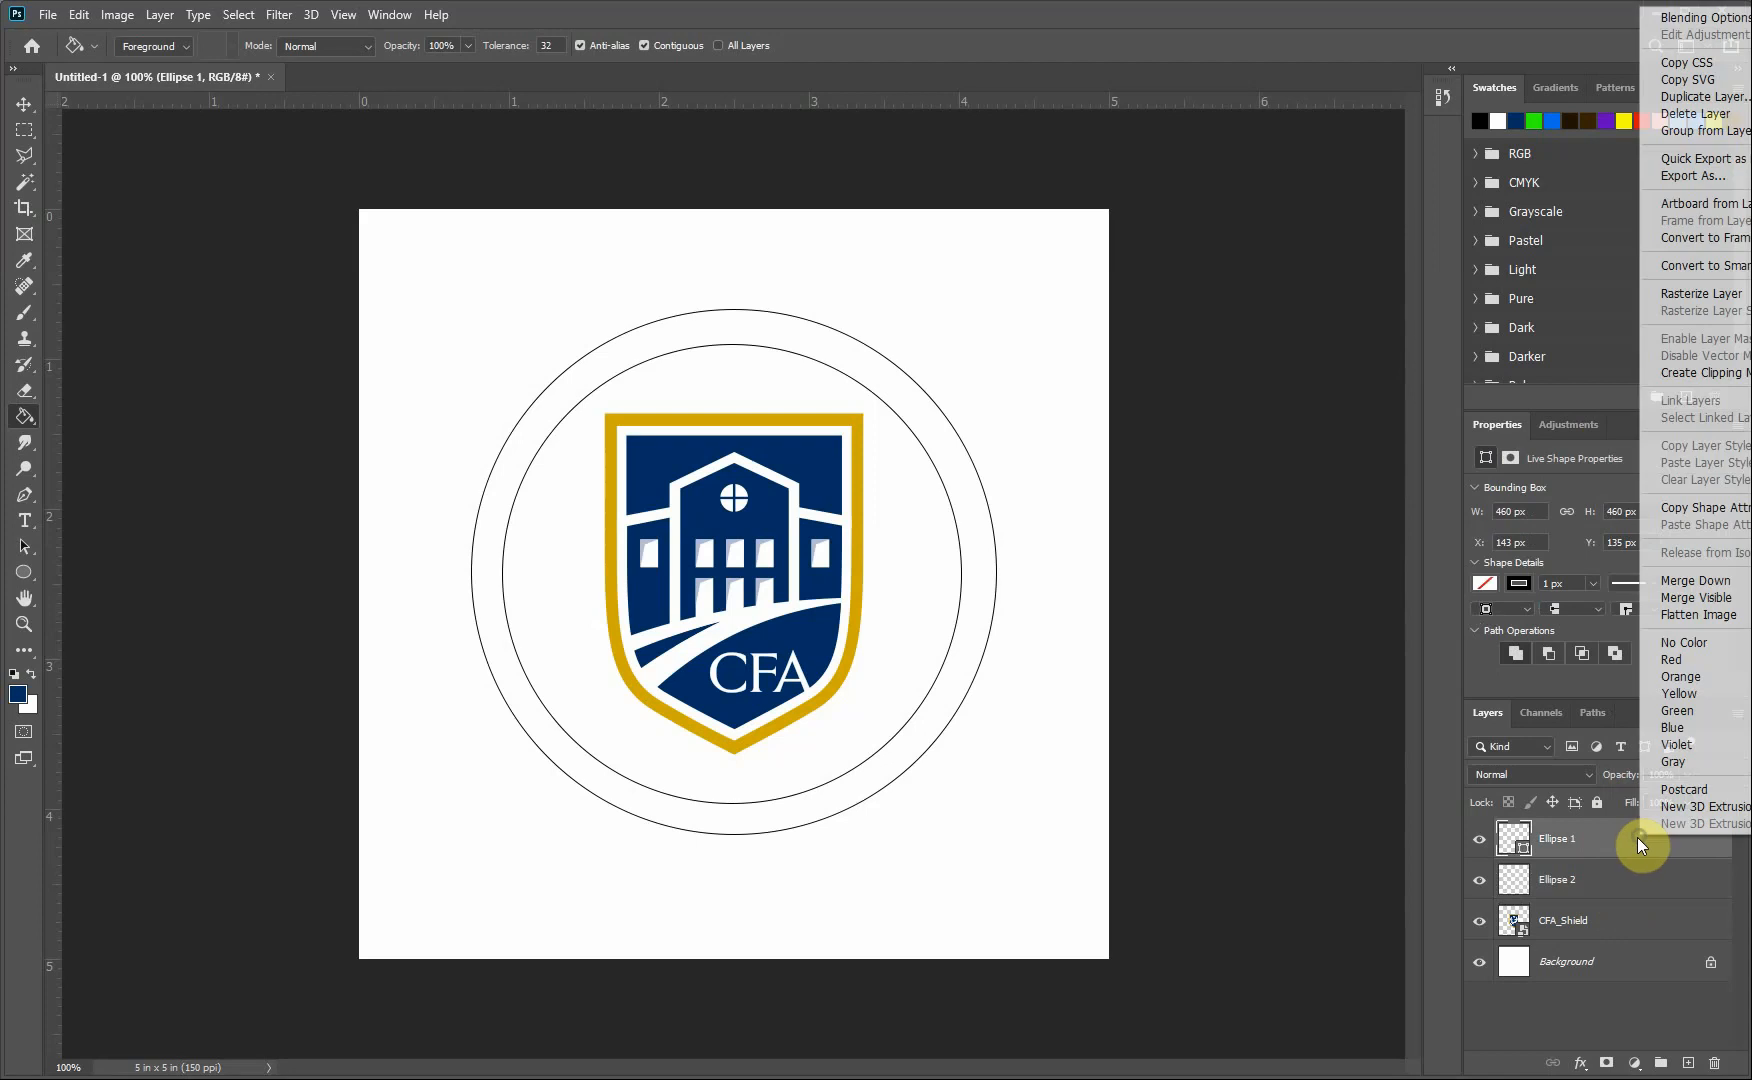
left_click(1685, 296)
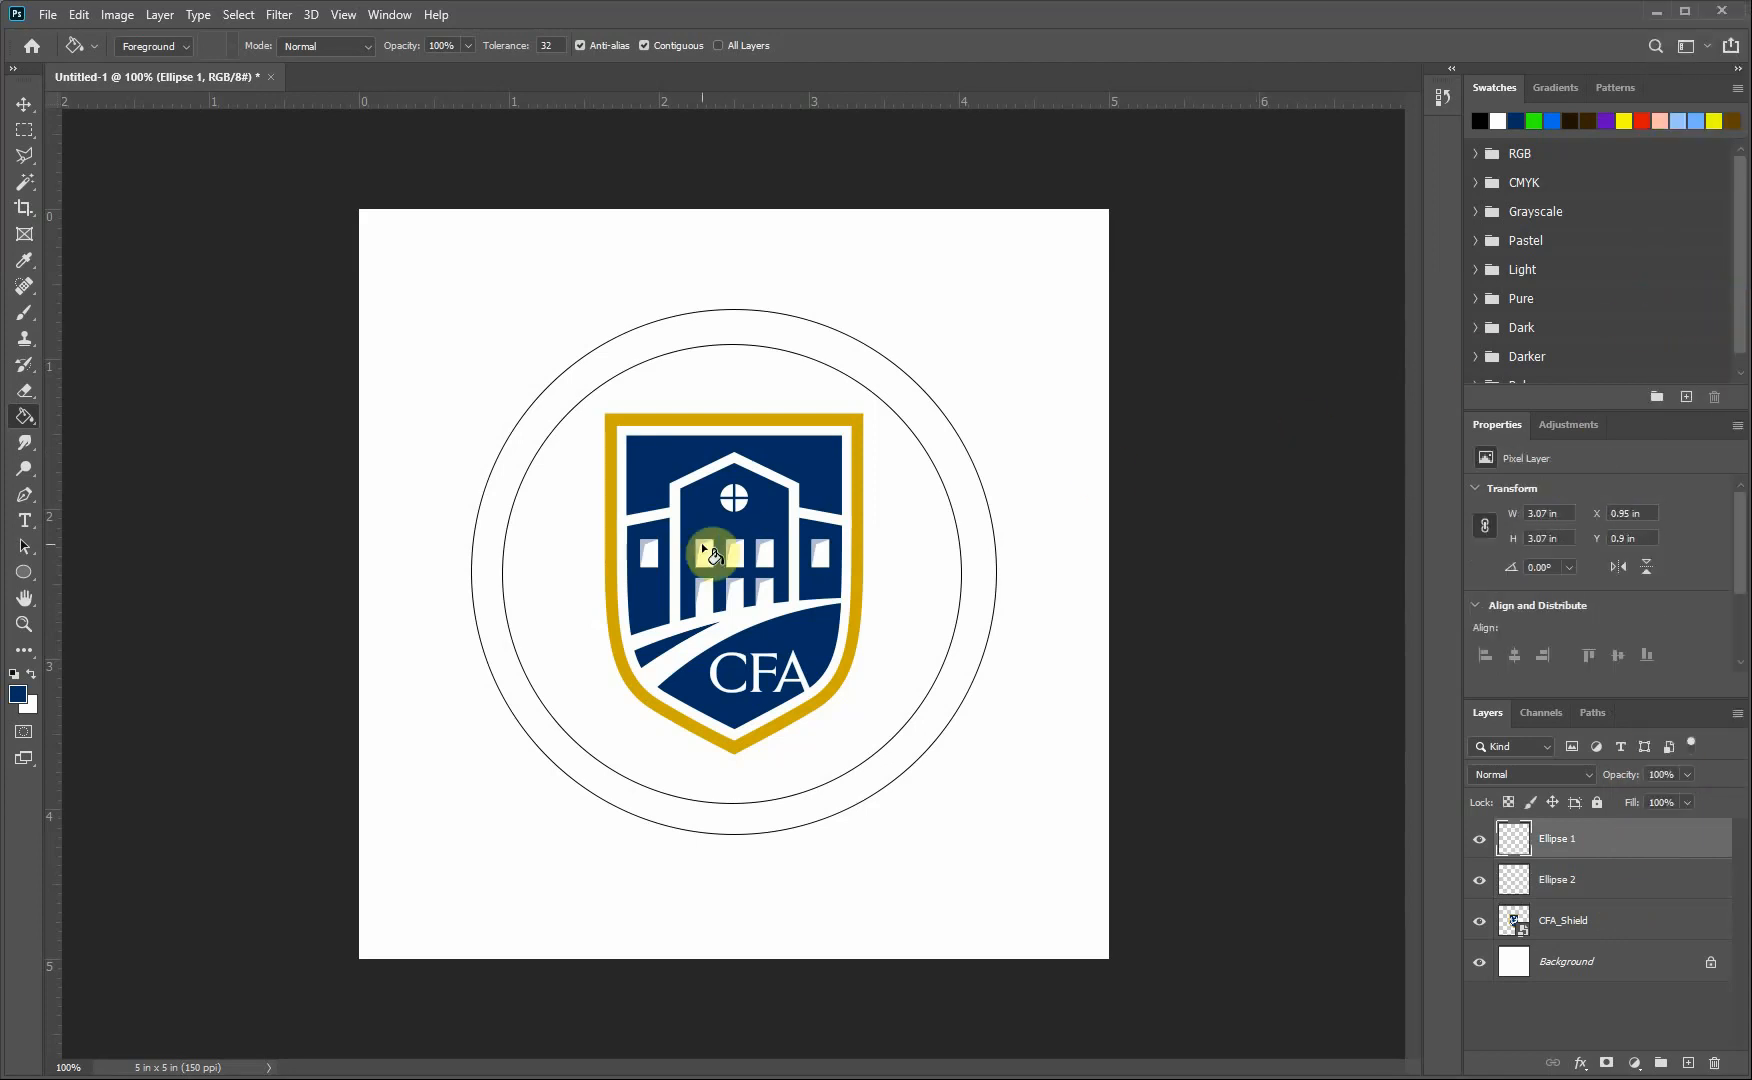
Step: Try to fill the ring between the two circles with navy on the Ellipse 1 layer, and undo the fill
left_click(952, 536)
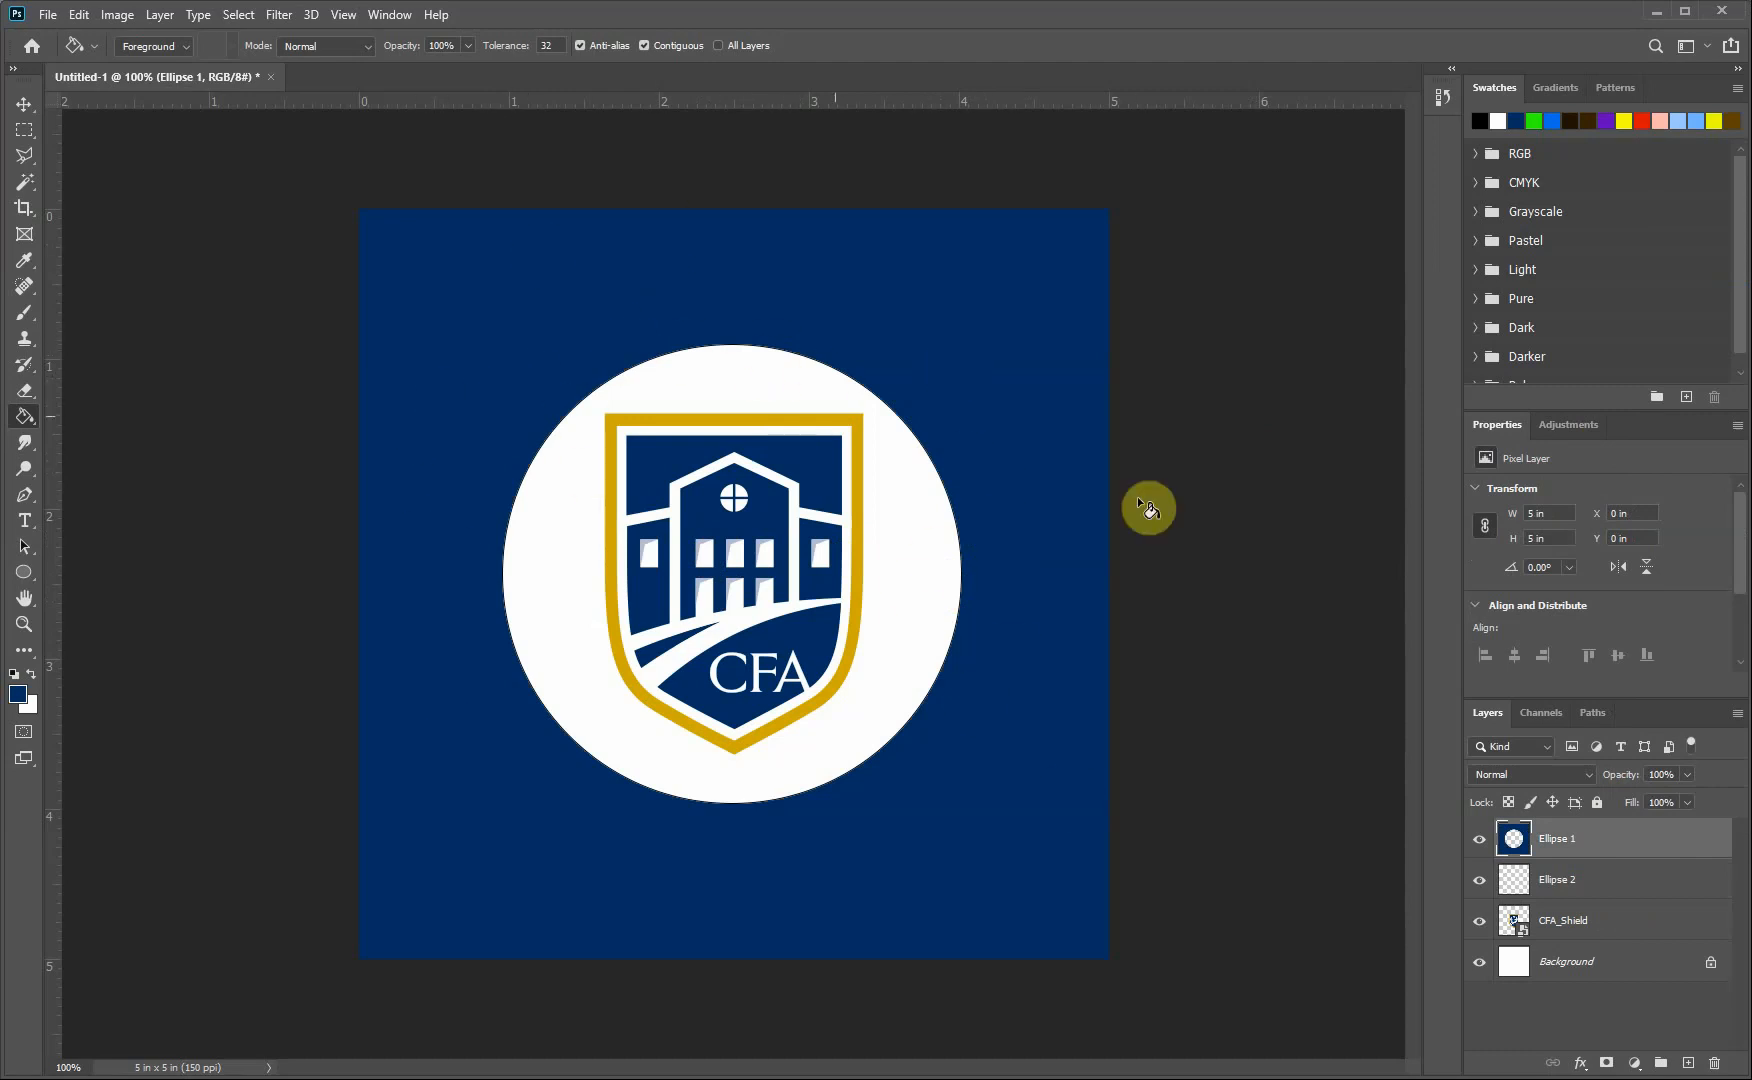
key("ctrl+z")
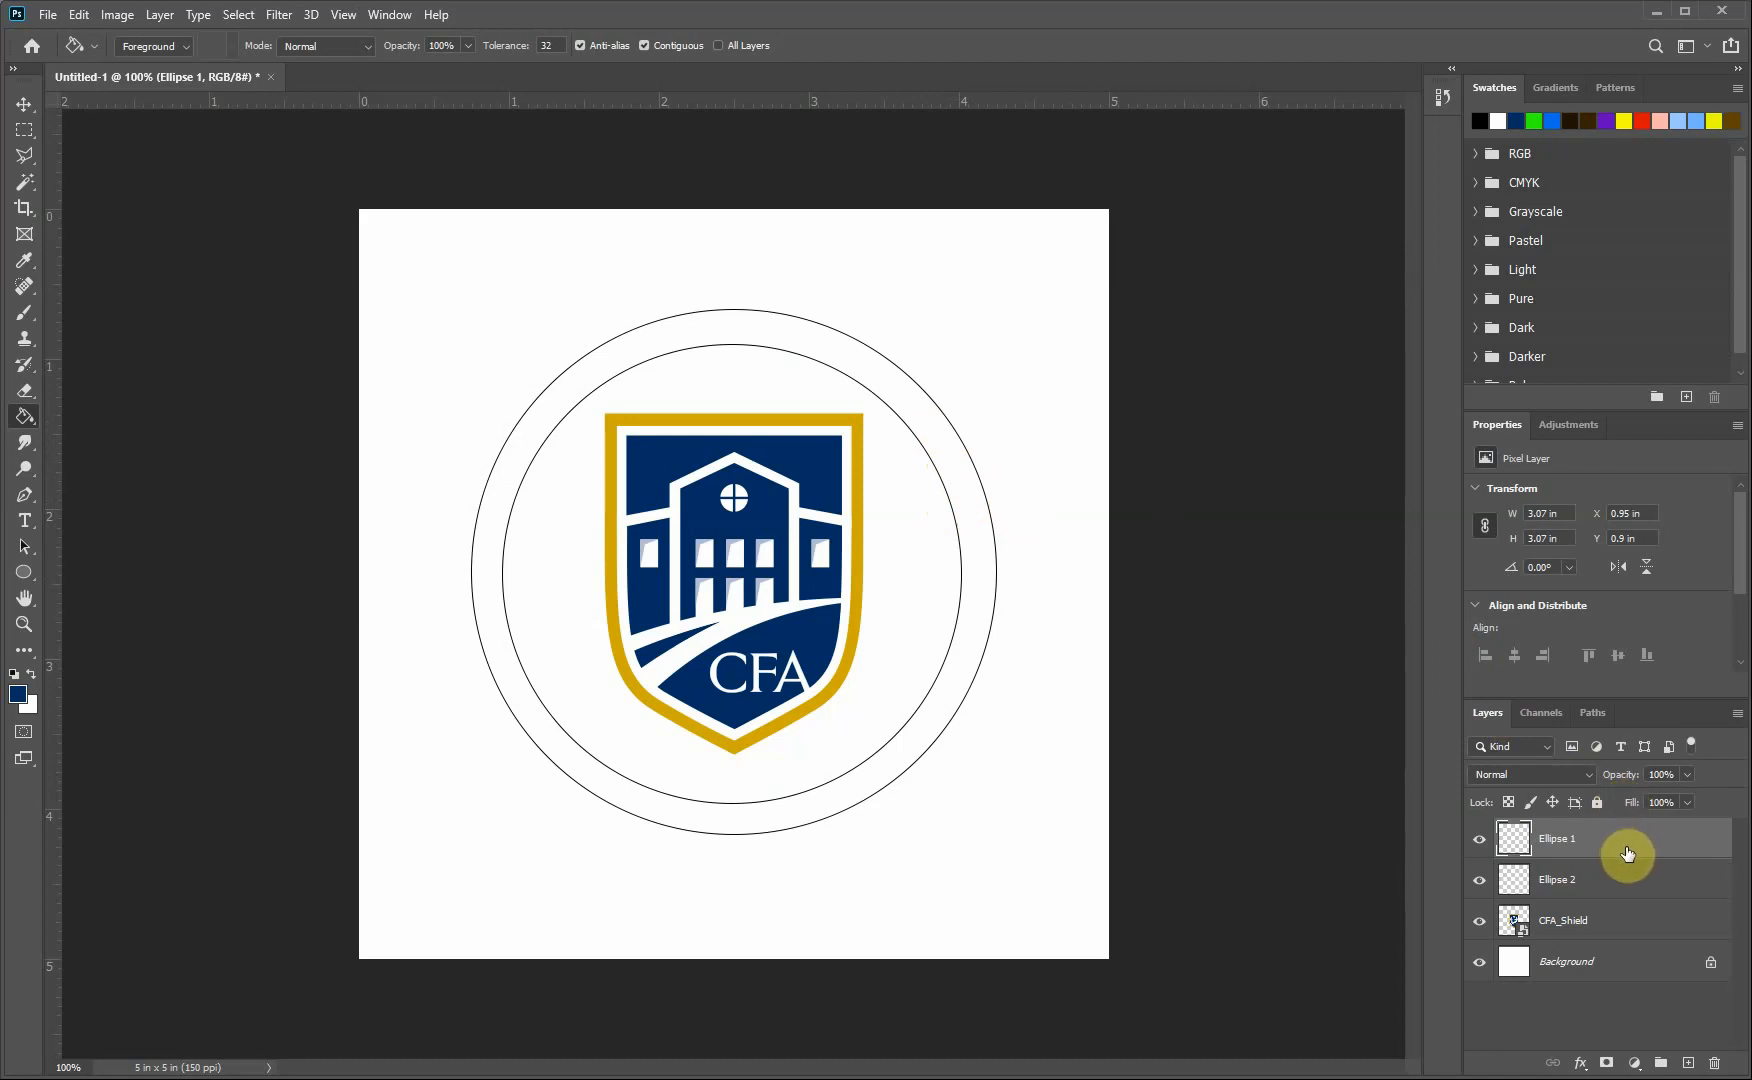
Step: Merge the Ellipse 1 and Ellipse 2 layers and fill the ring between the circles with the navy foreground colour
left_click(1653, 889, "shift")
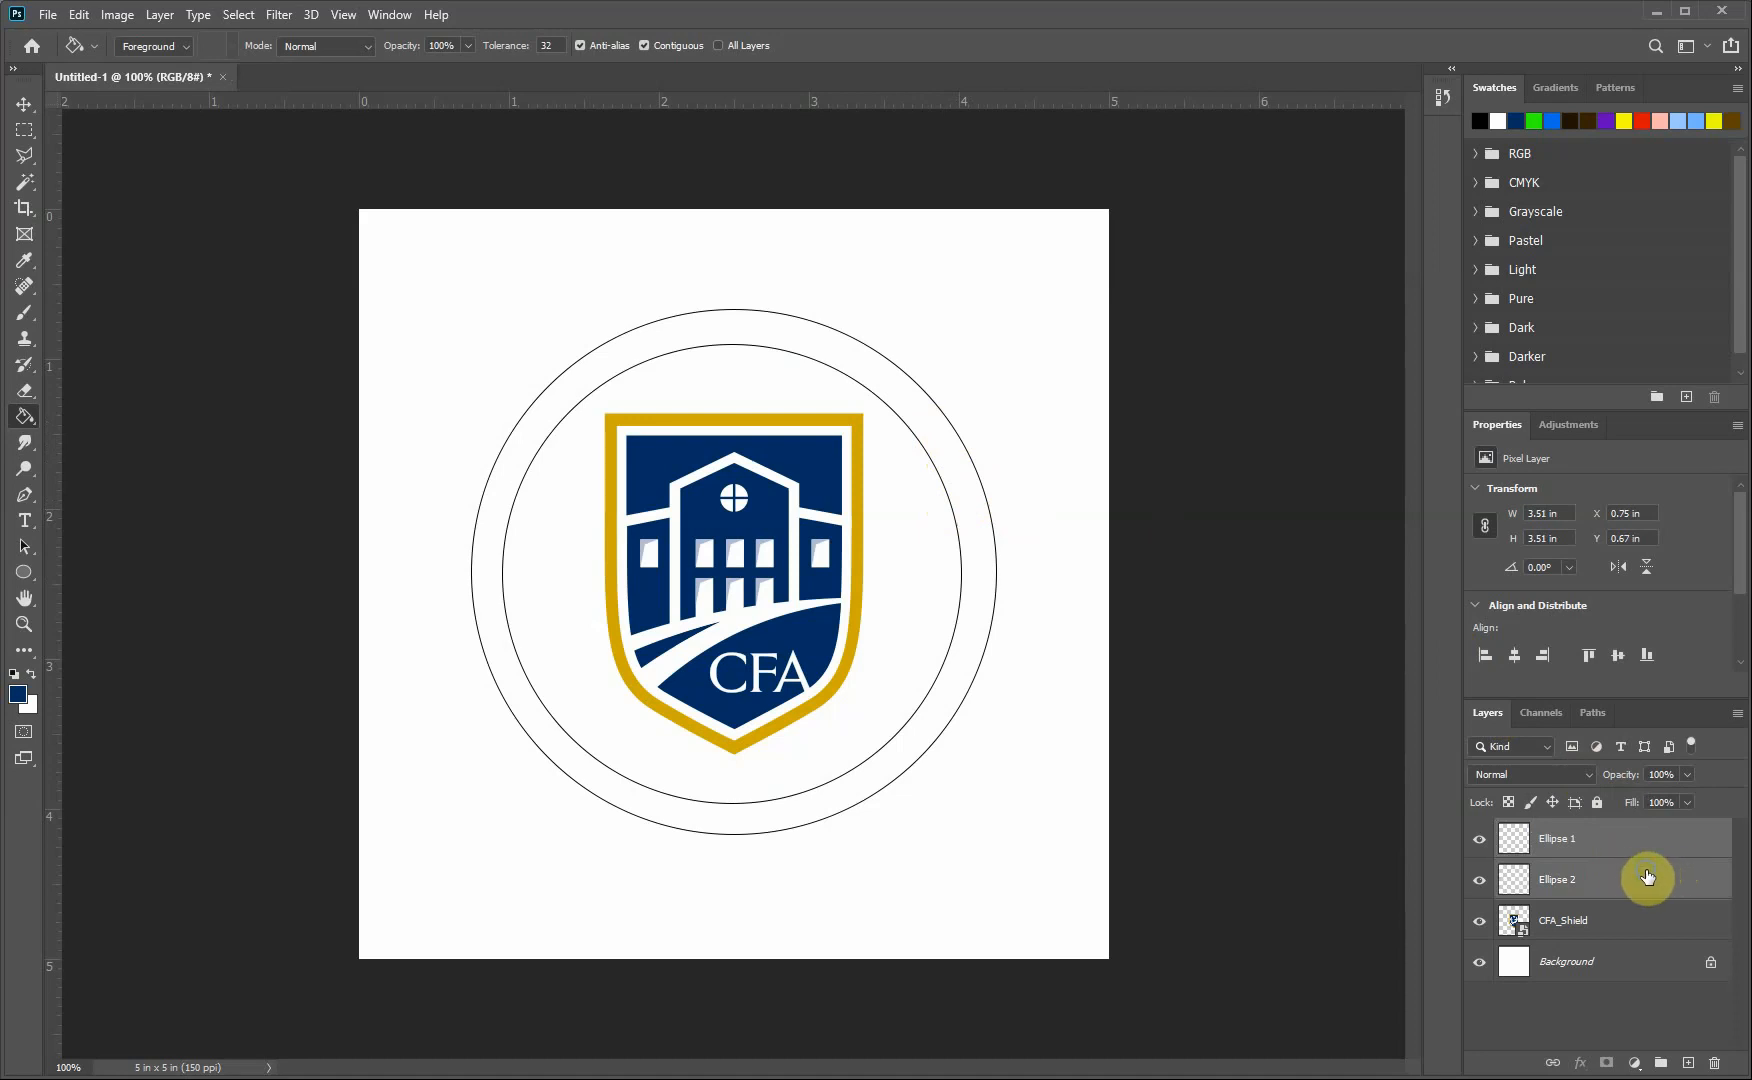
right_click(1647, 877)
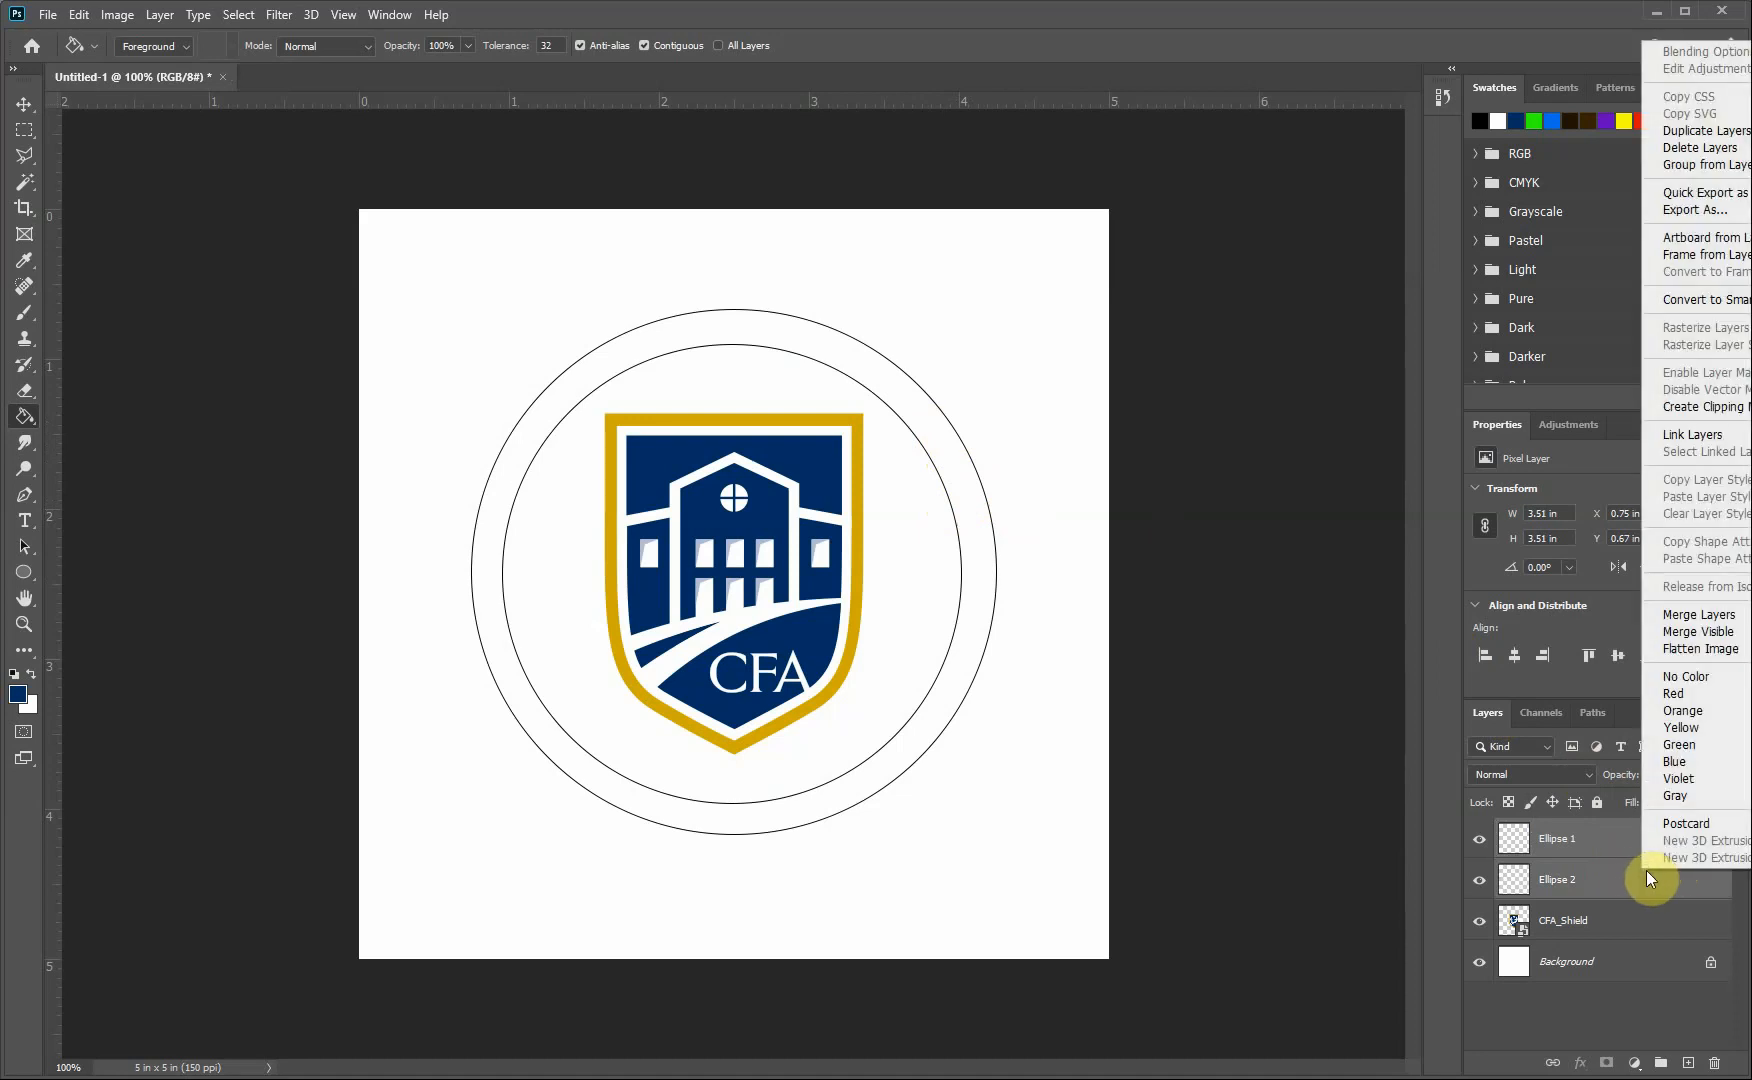
left_click(1699, 617)
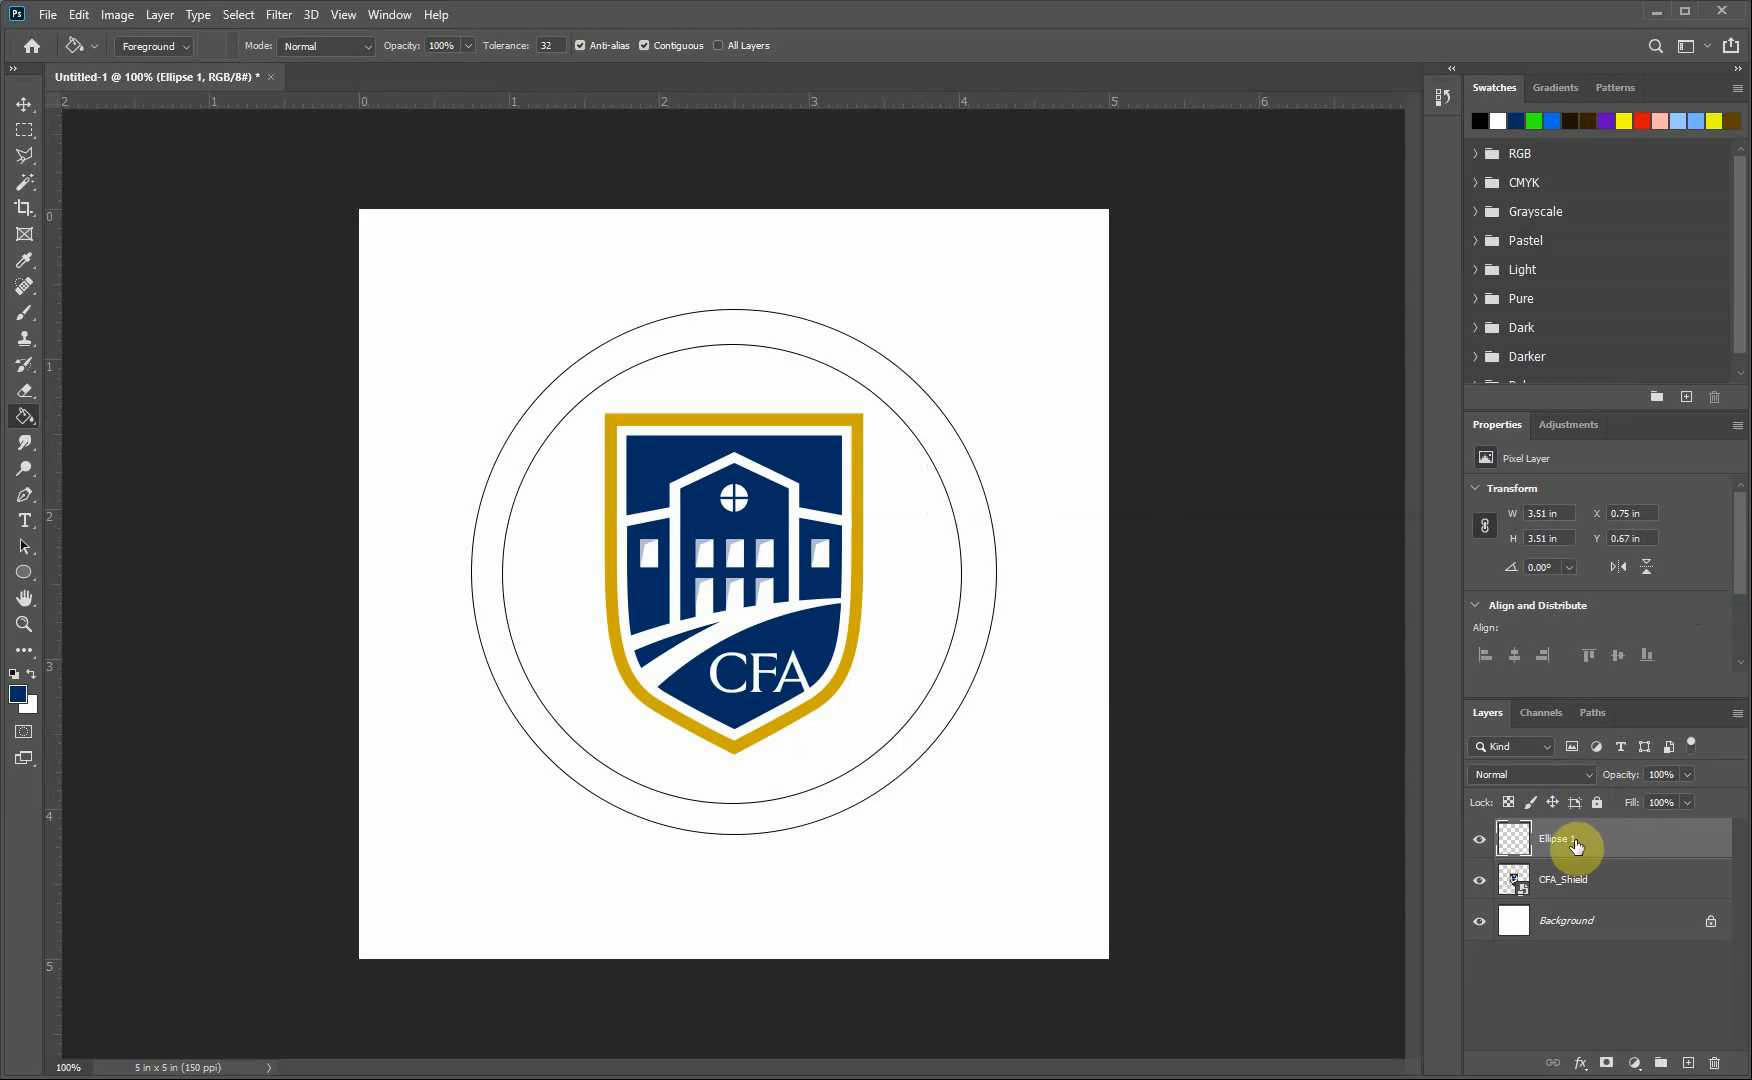
left_click(984, 618)
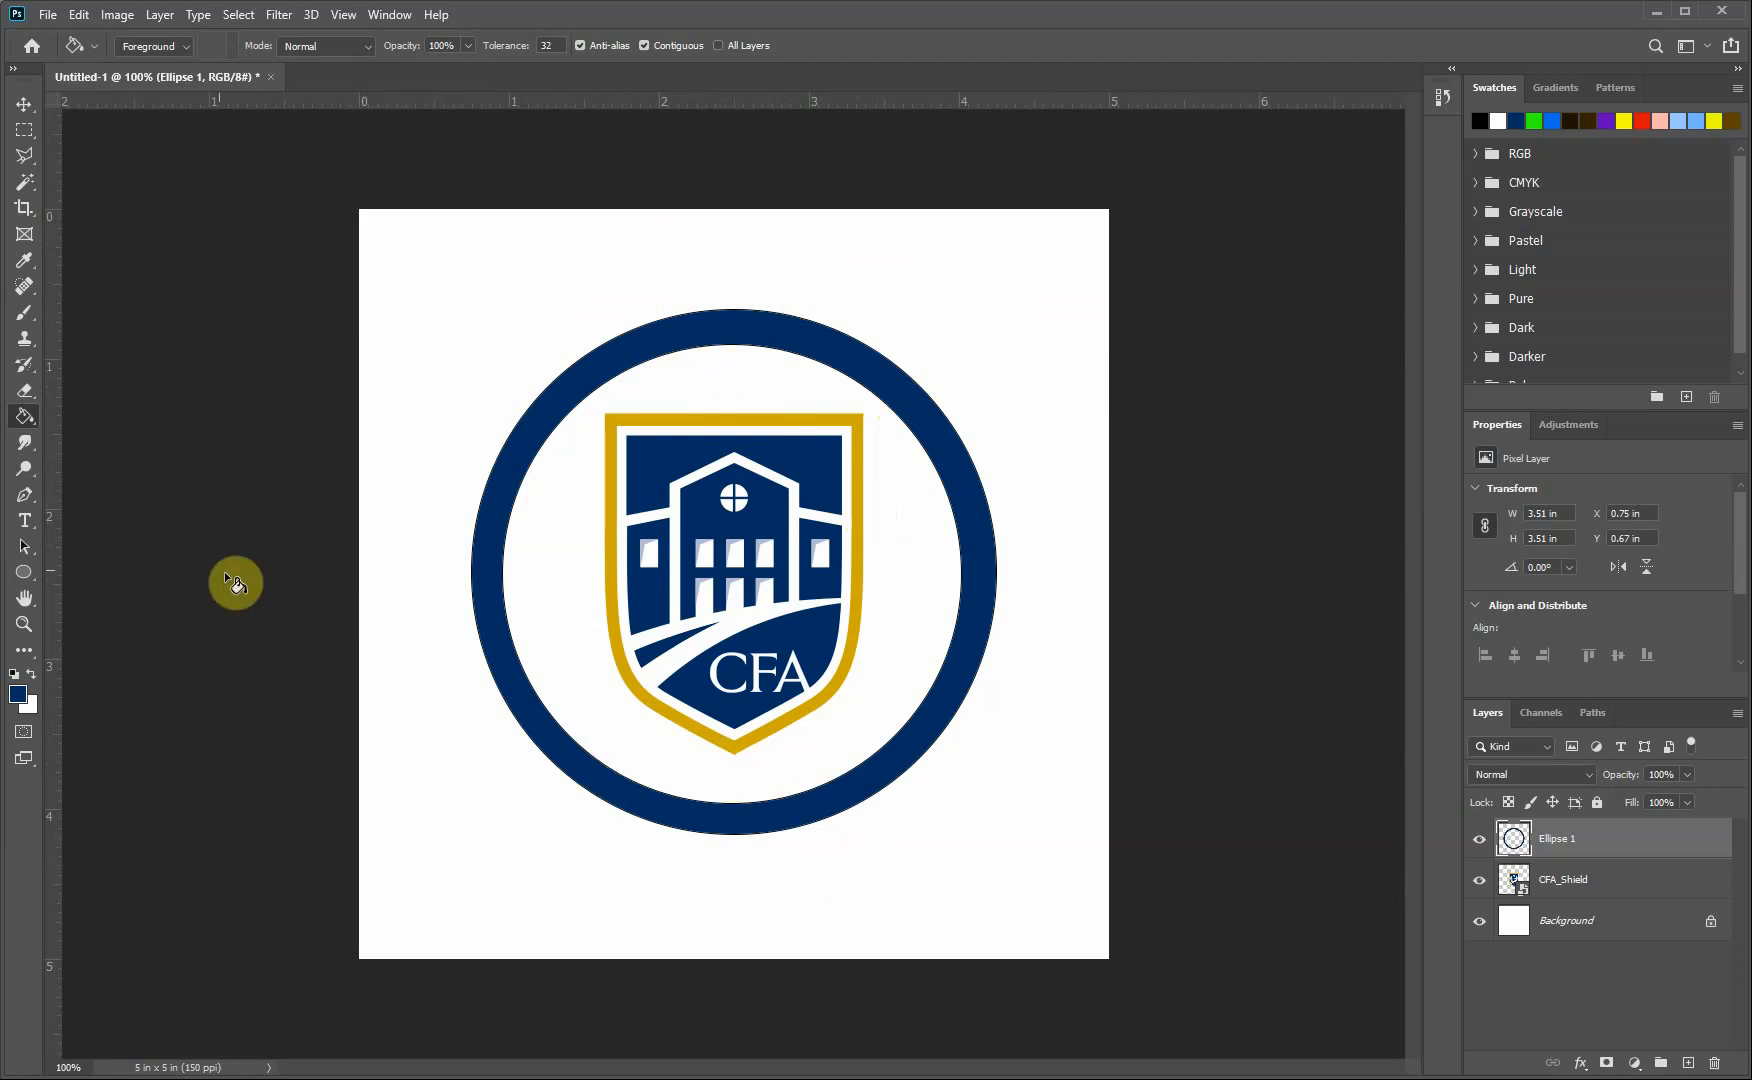
Step: Draw a rectangle about 252 × 95 px over the upper part of the ring, filled with navy 002d62 sampled from the ring
left_click(30, 578)
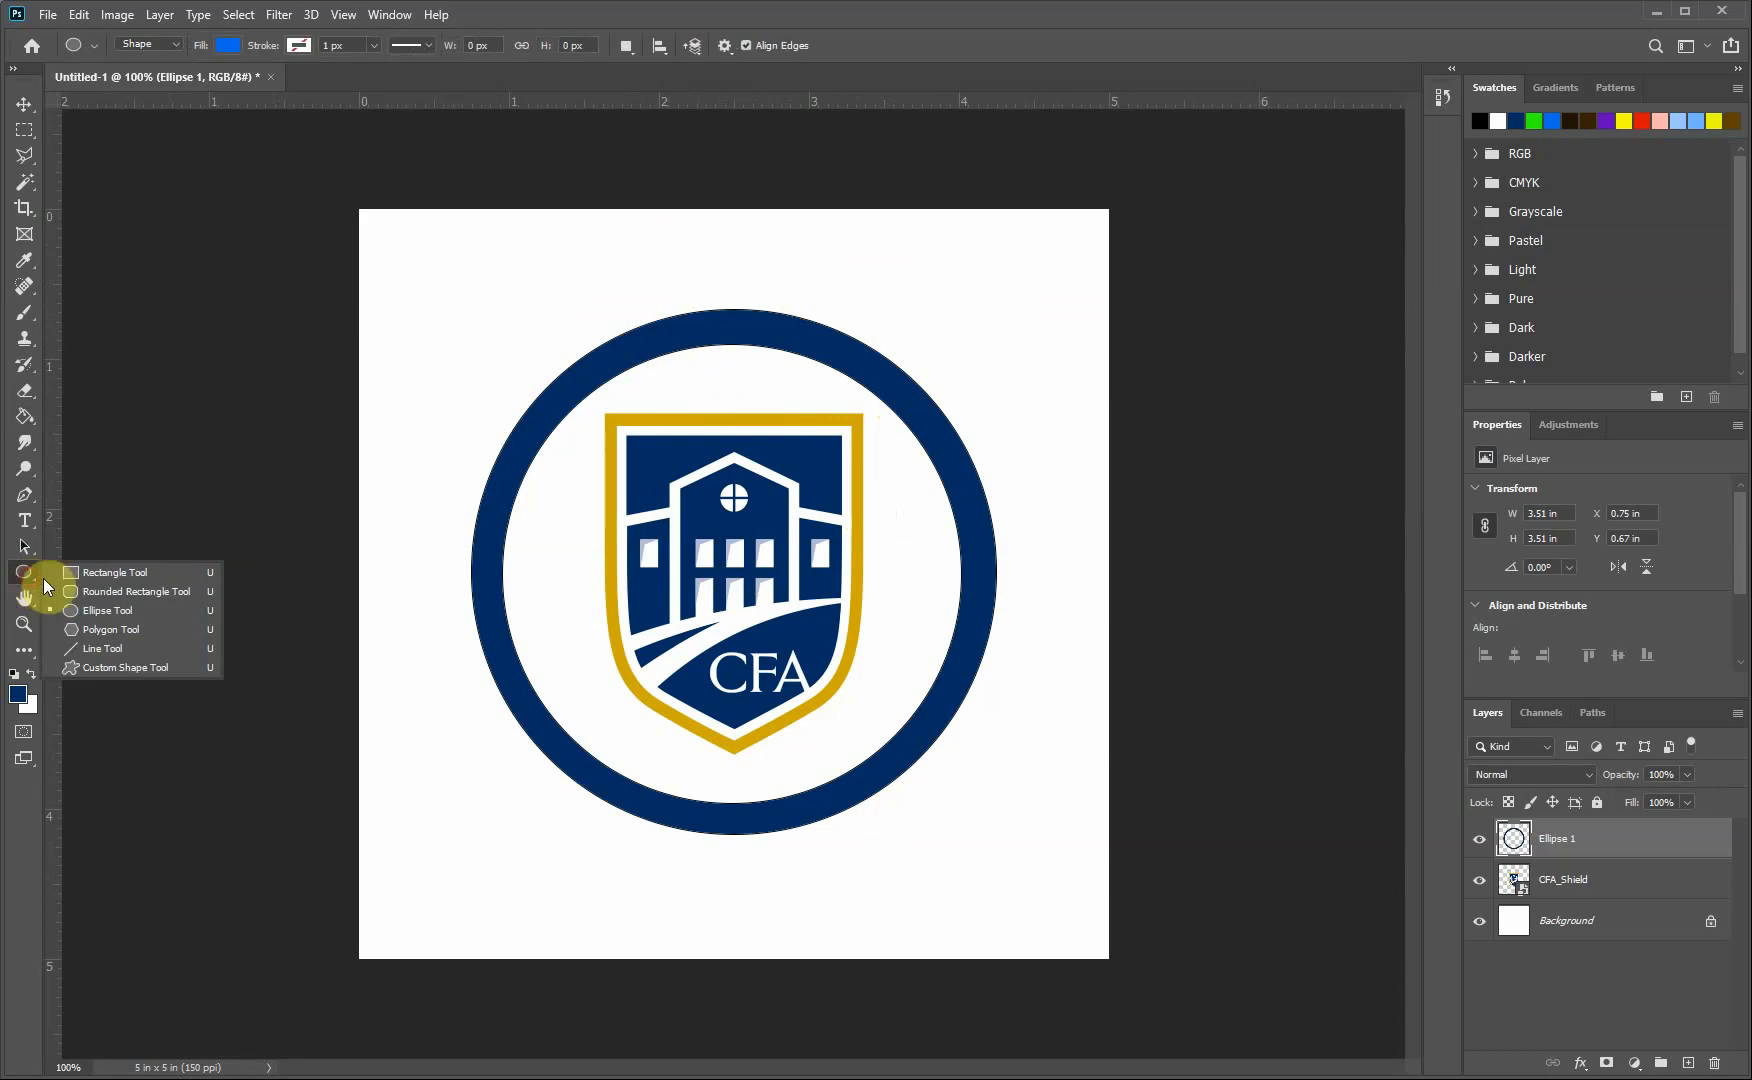
left_click(84, 576)
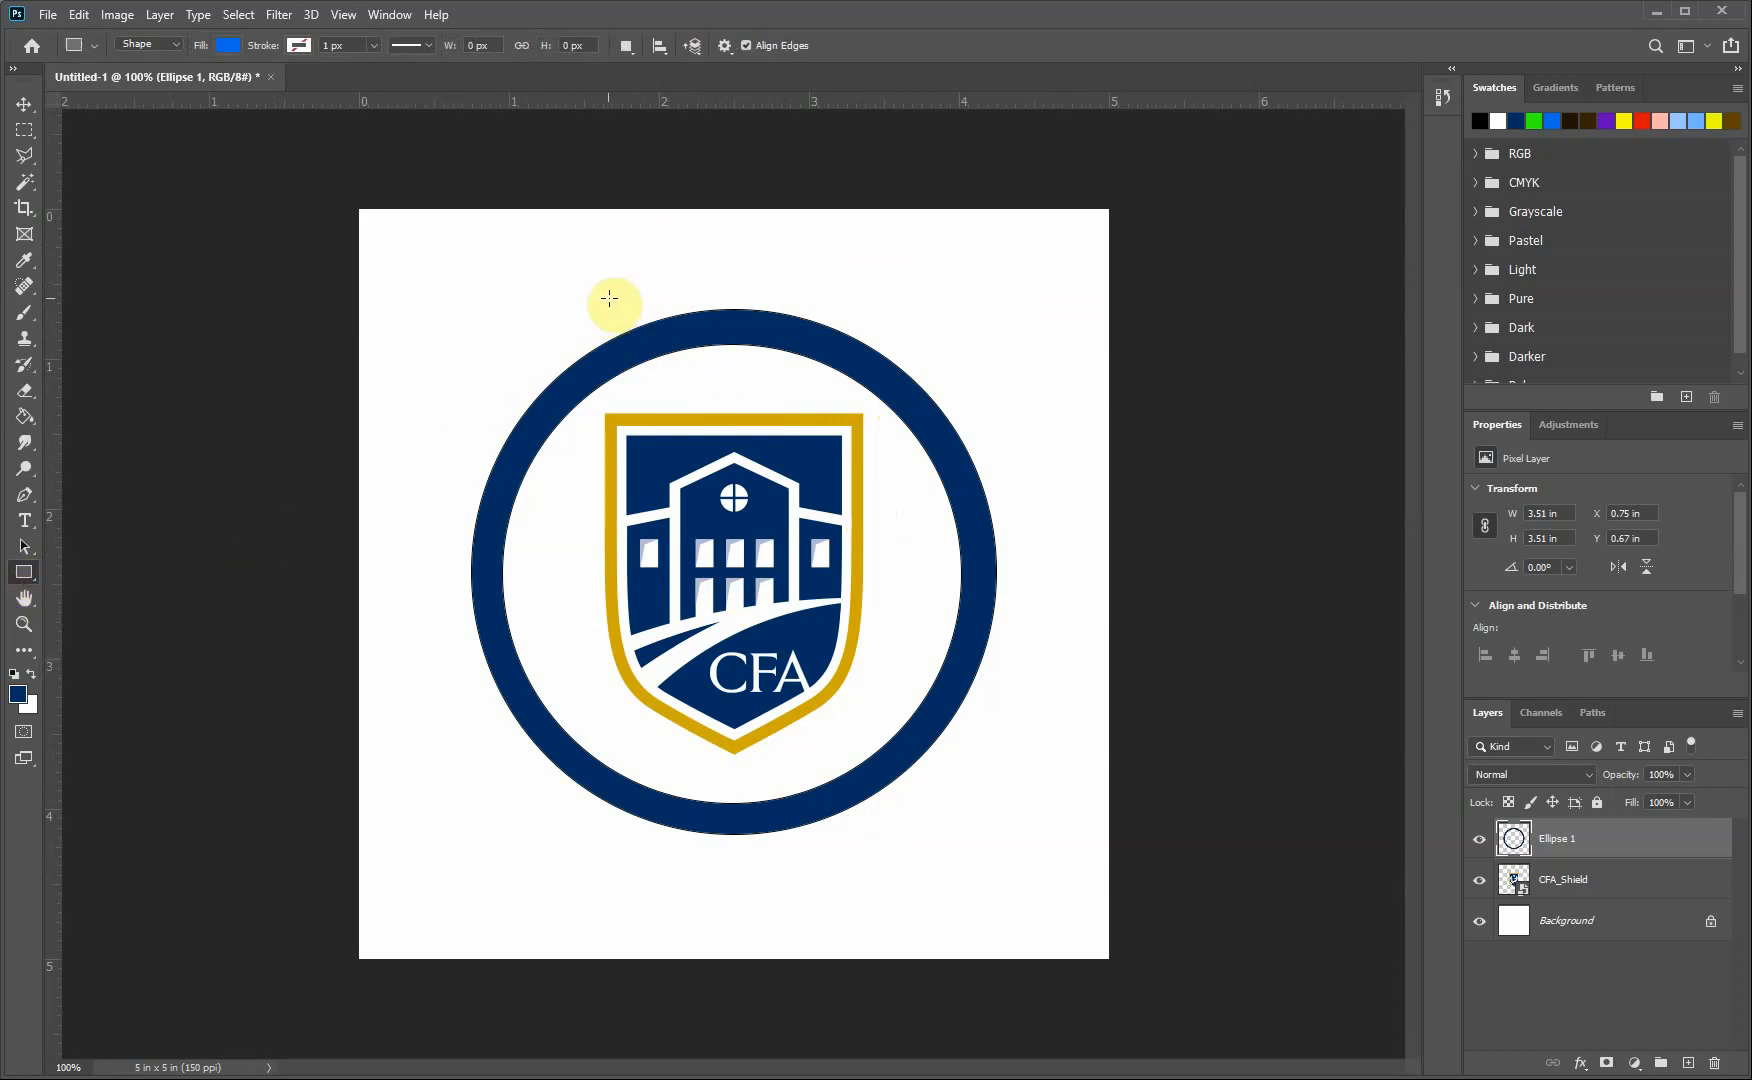
left_click(226, 46)
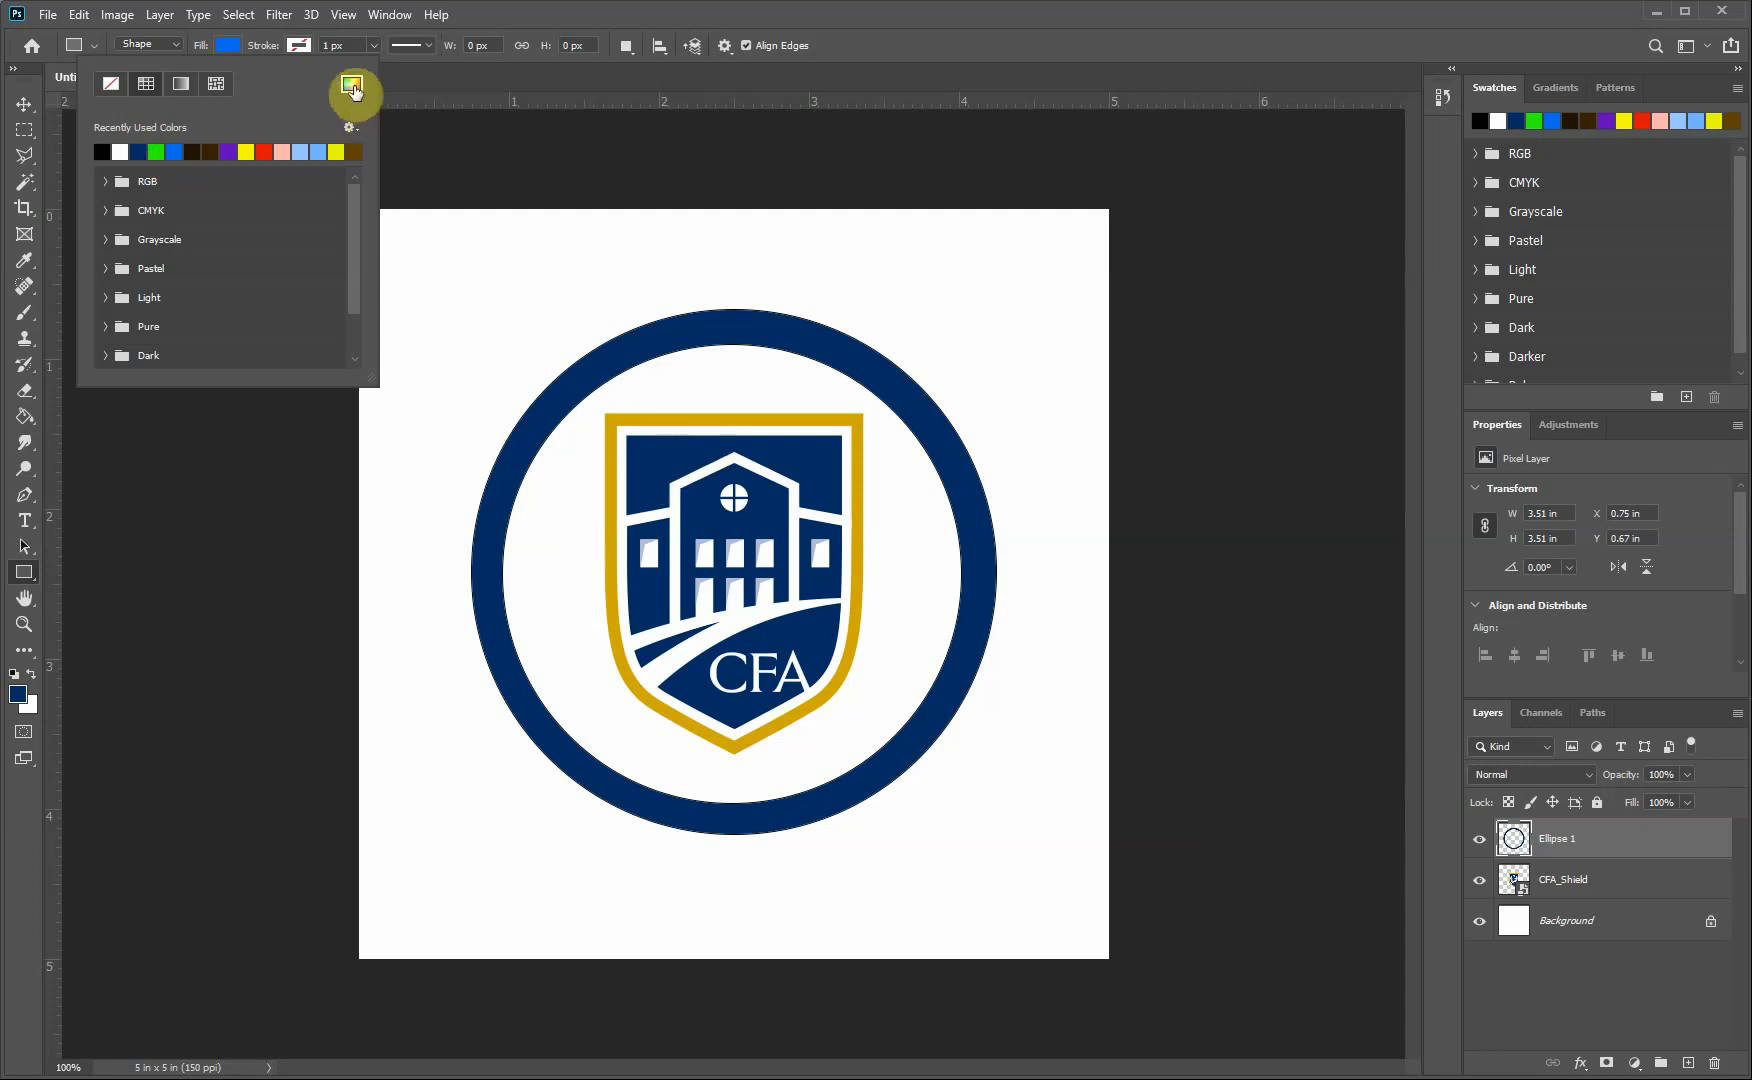
left_click(351, 84)
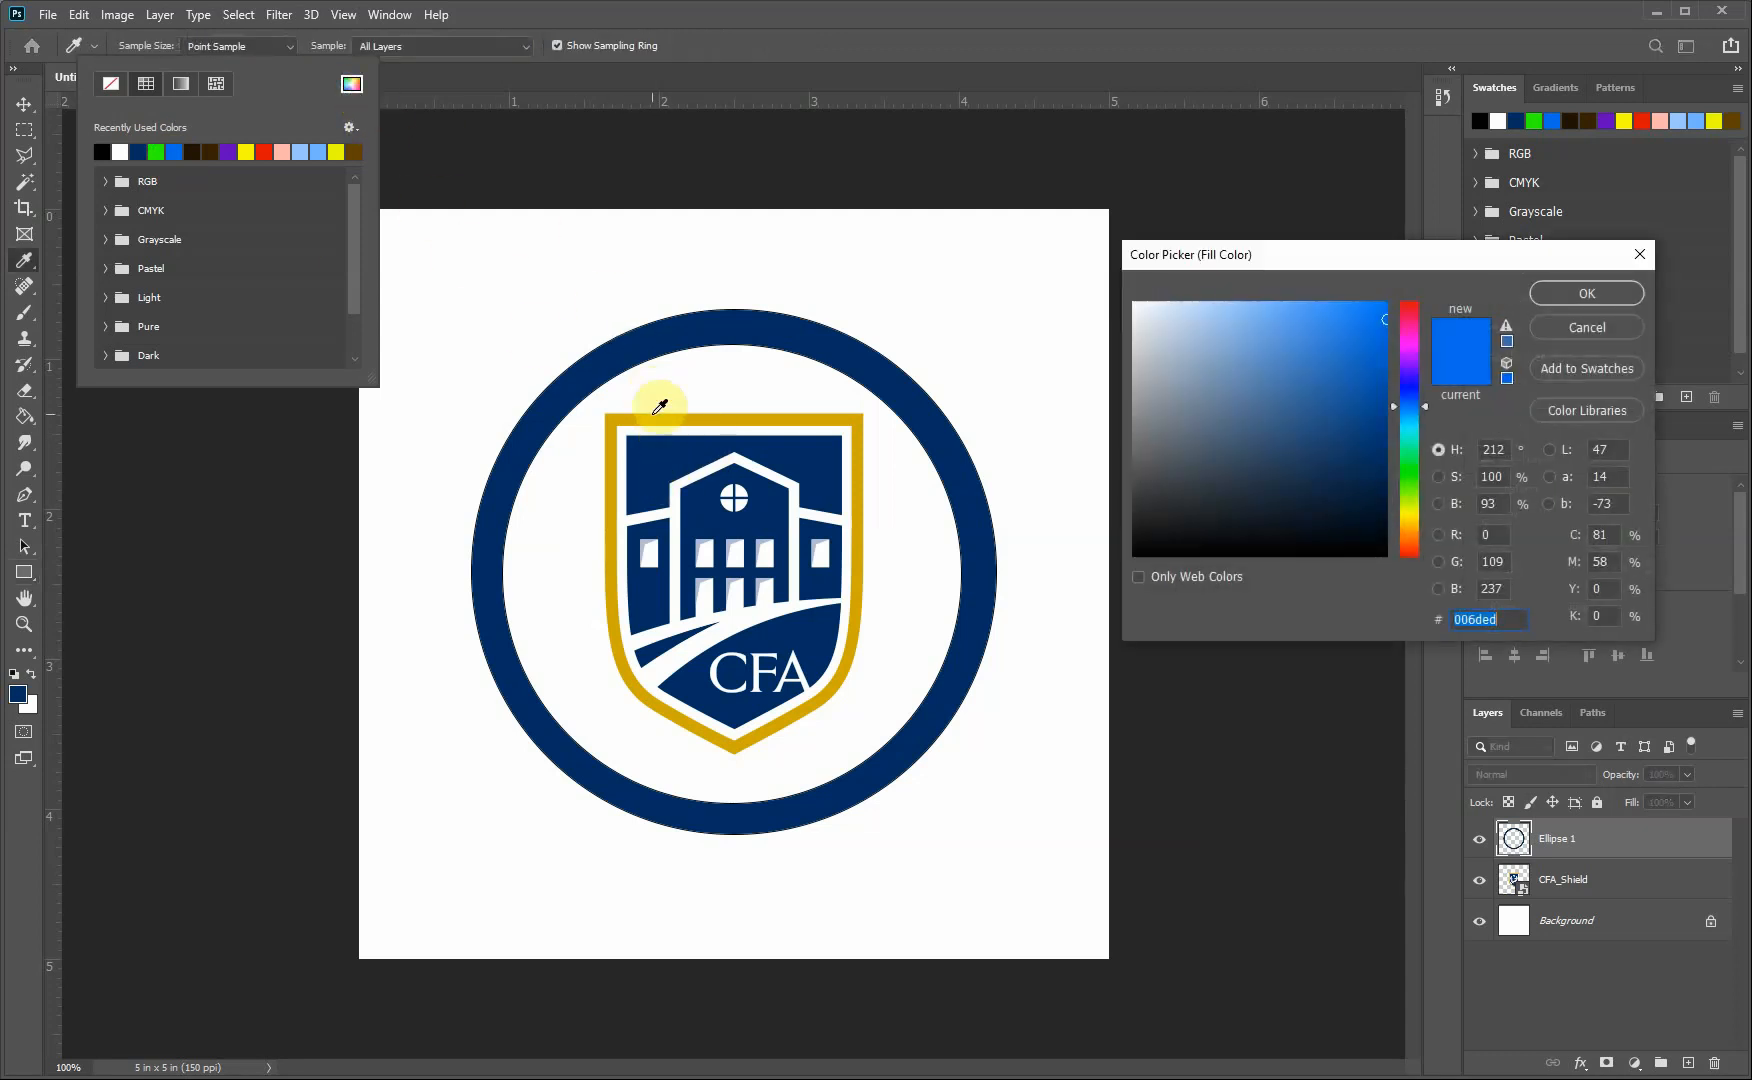
left_click(661, 463)
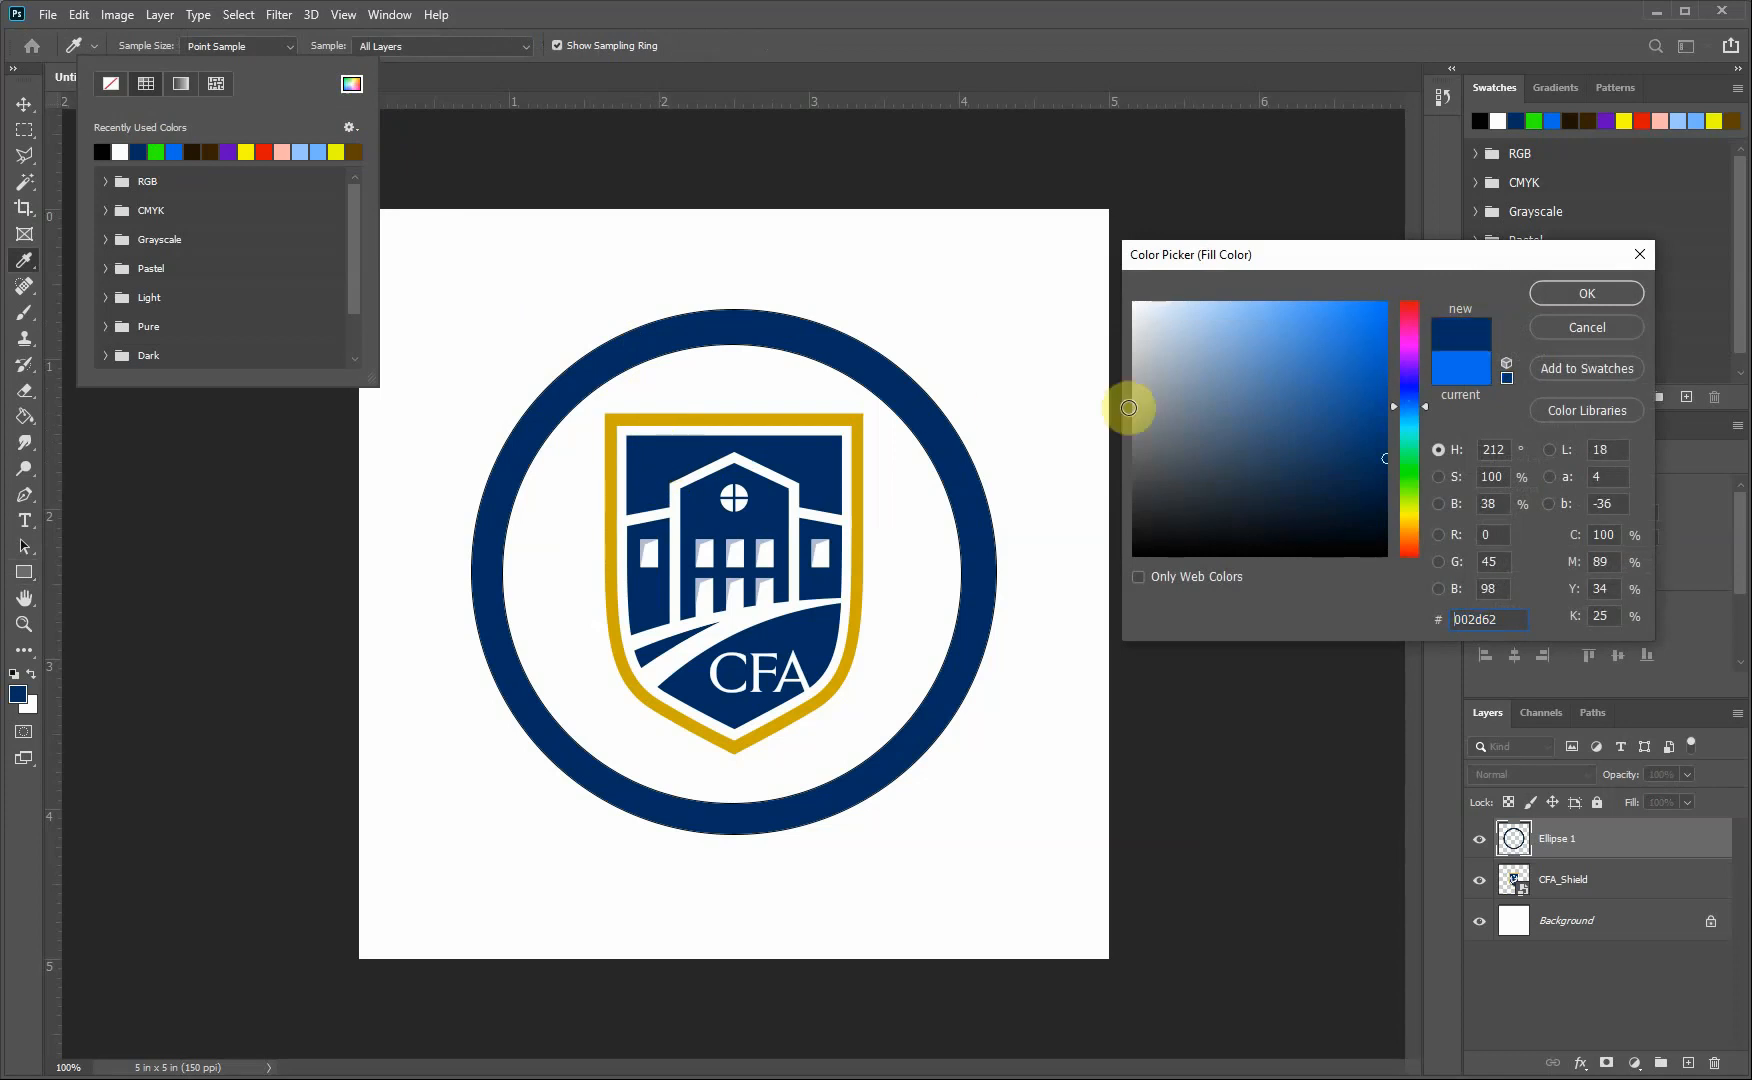
left_click(858, 429)
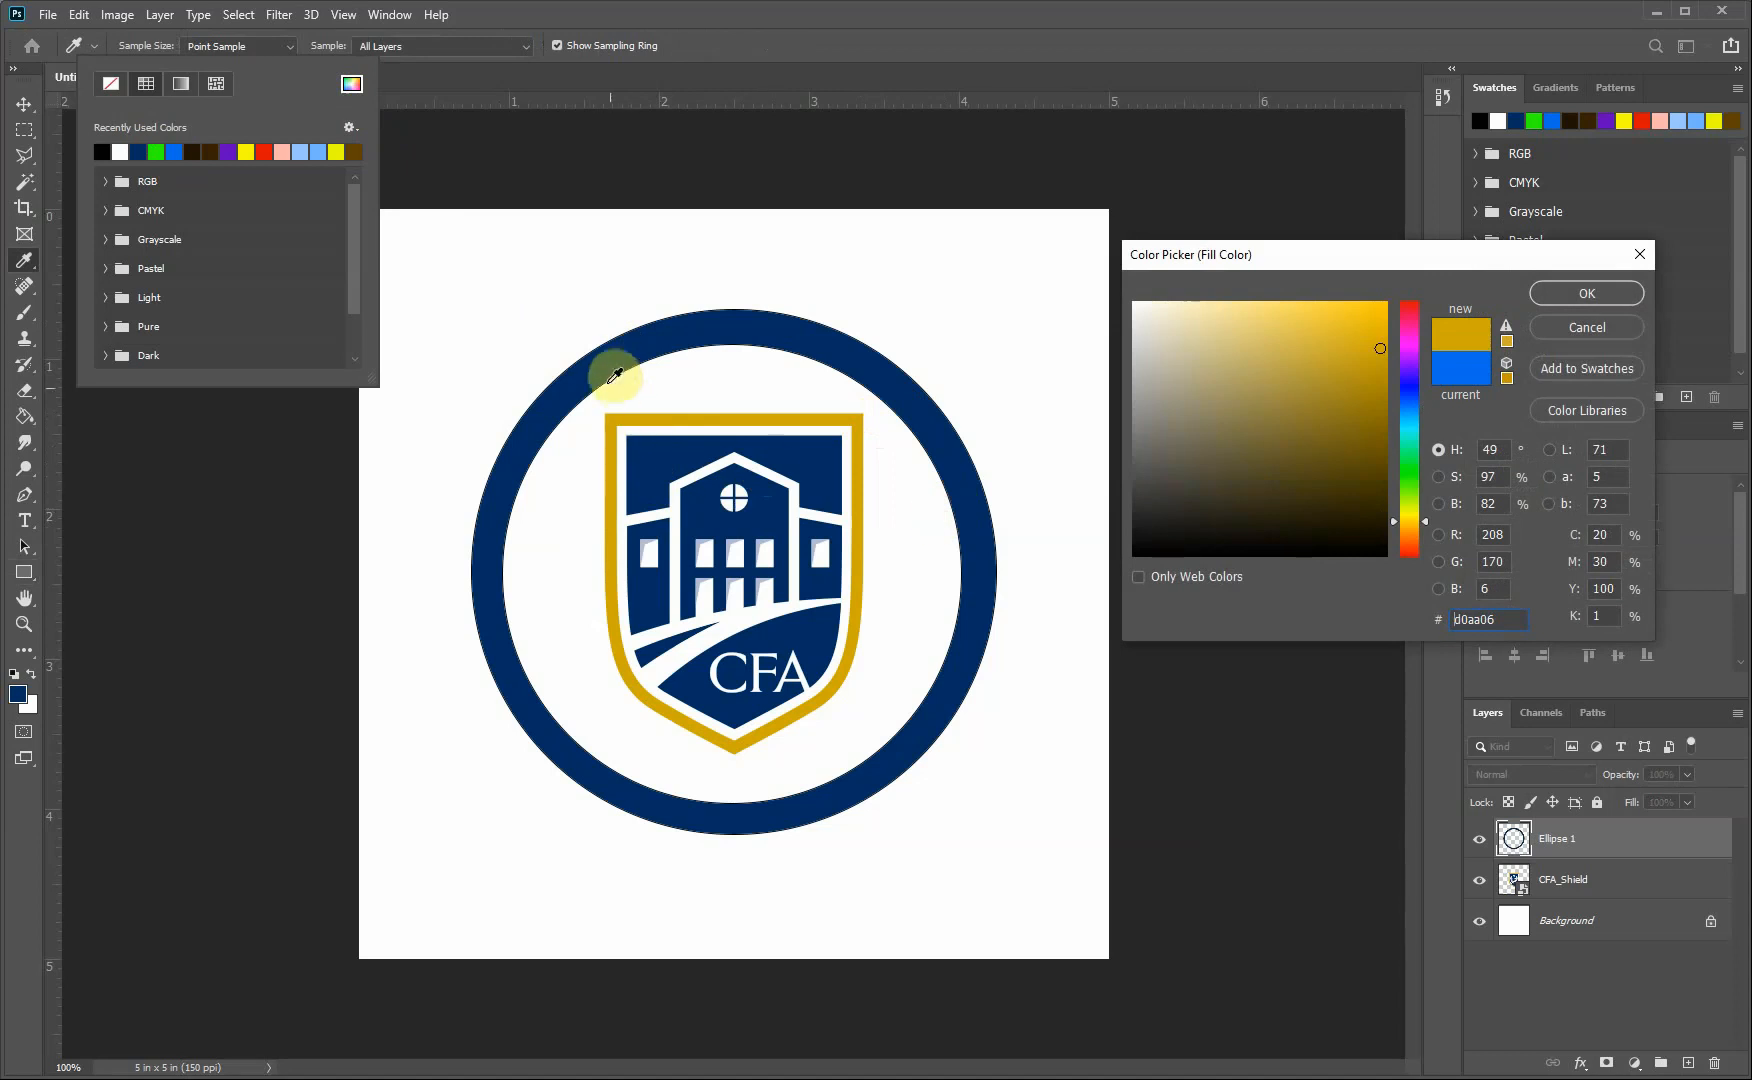
left_click(606, 370)
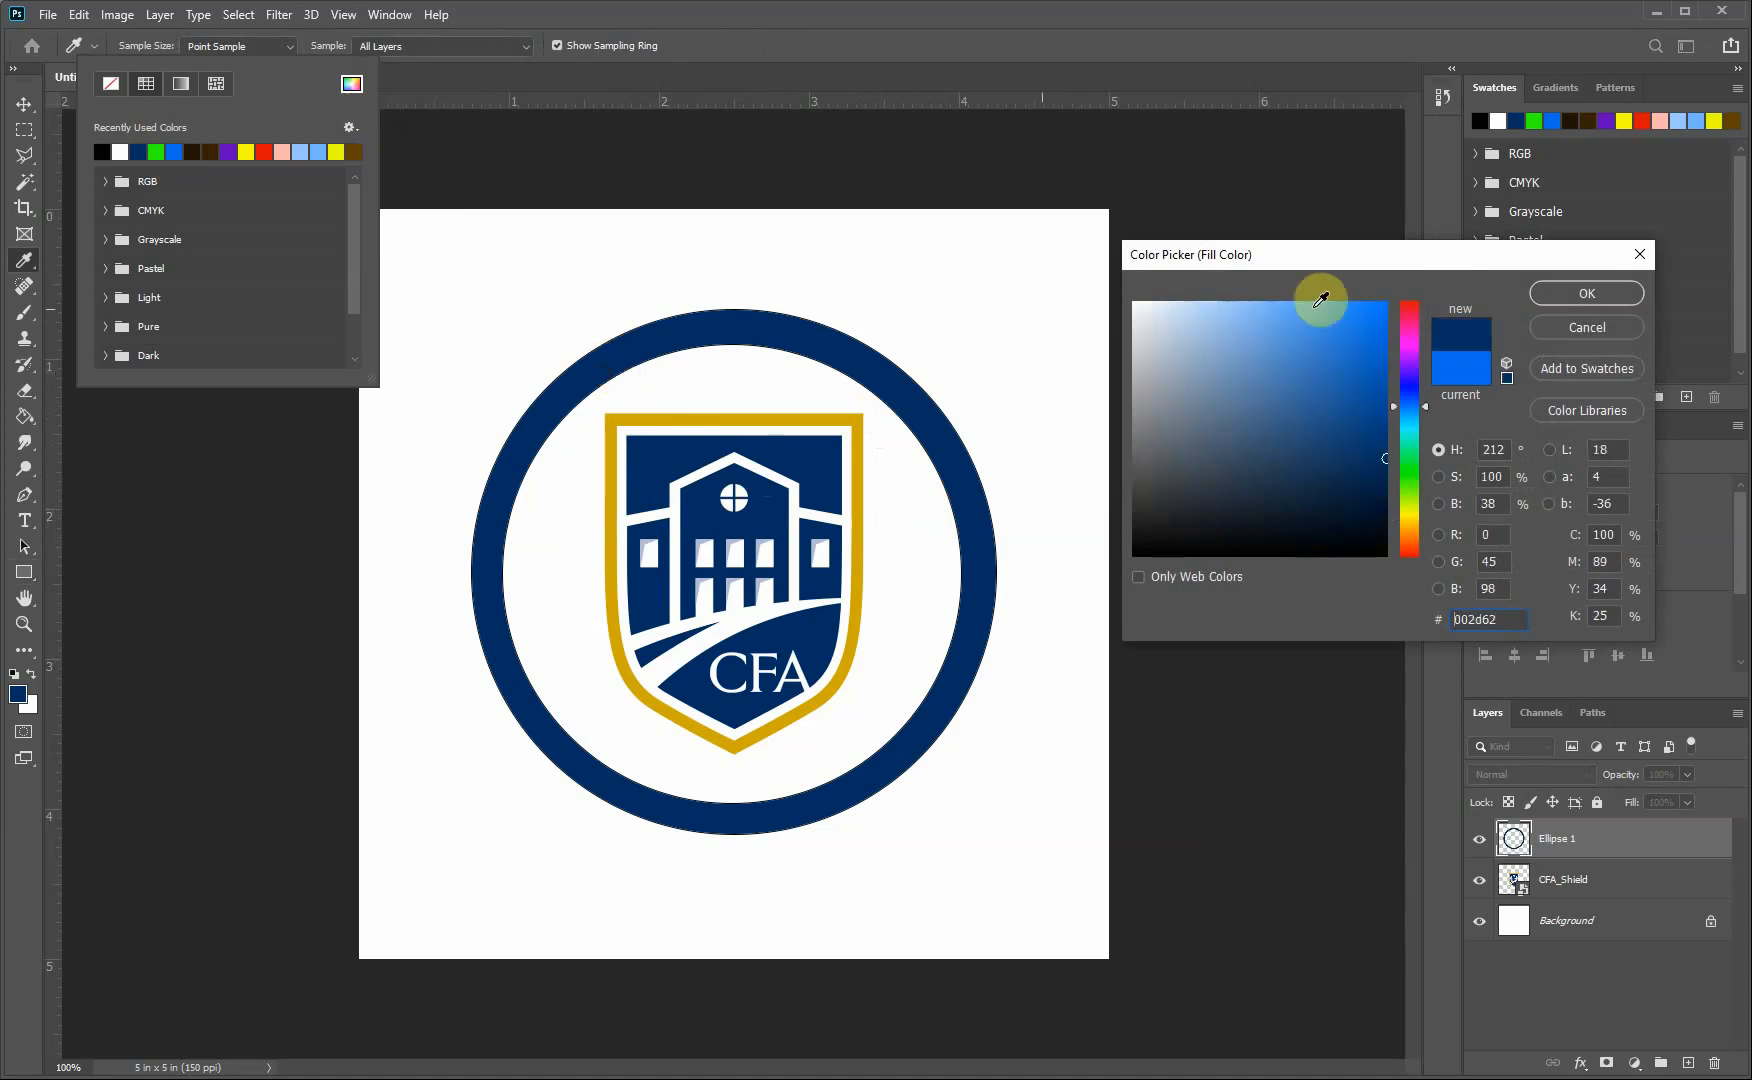
left_click(1573, 296)
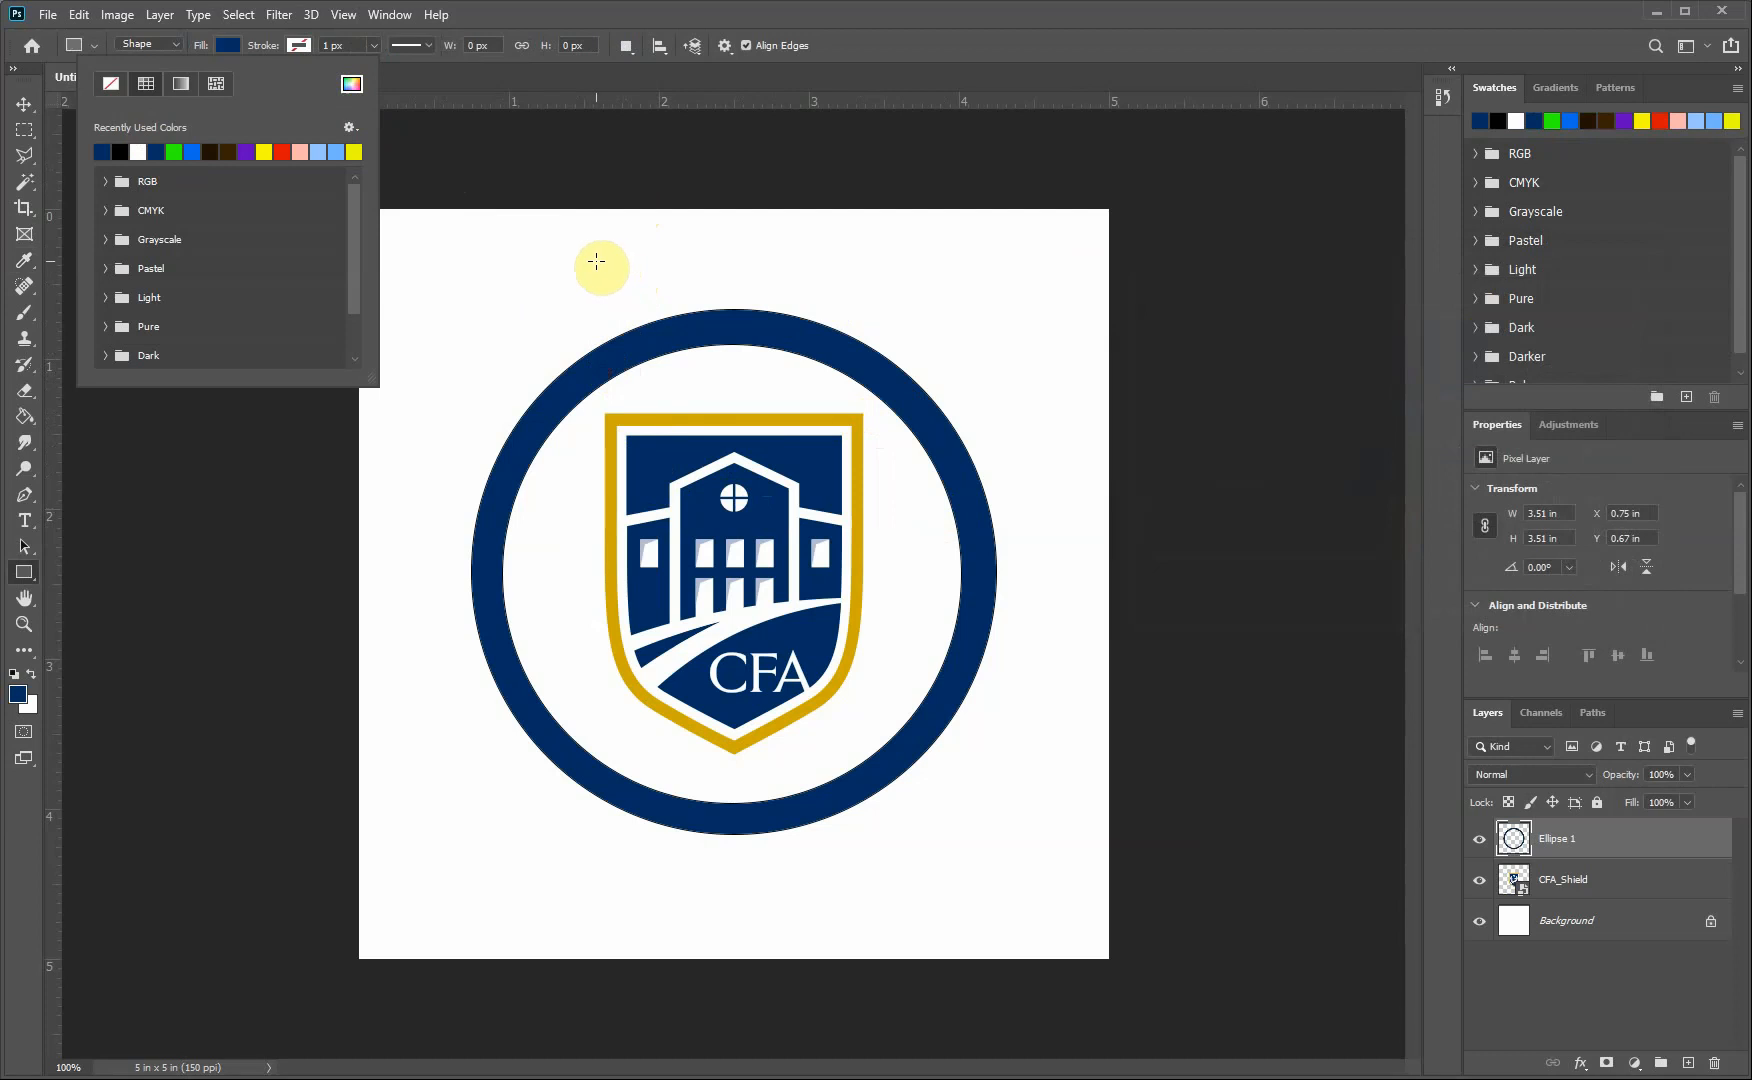
left_click_drag(622, 283, 873, 377)
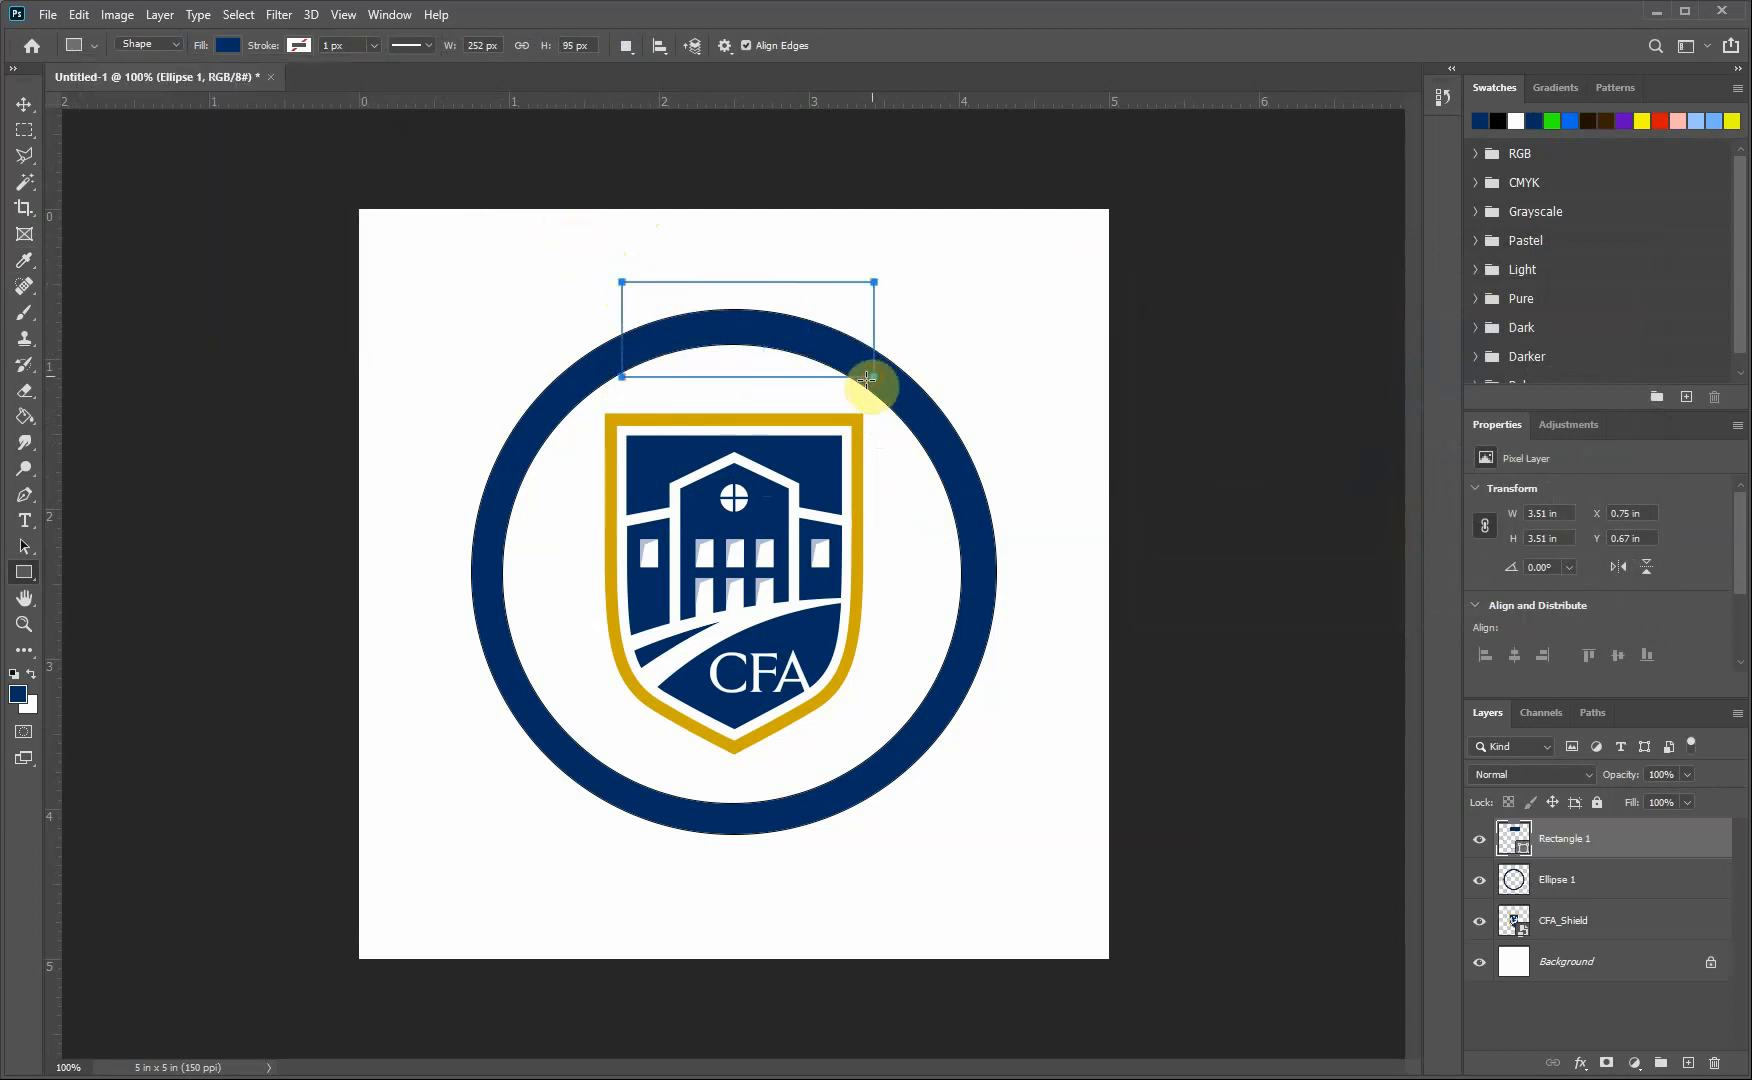
Step: Move the rectangle to just above the shield and widen it to about 260 px to match the shield's width
left_click(33, 105)
left_click_drag(685, 327, 671, 339)
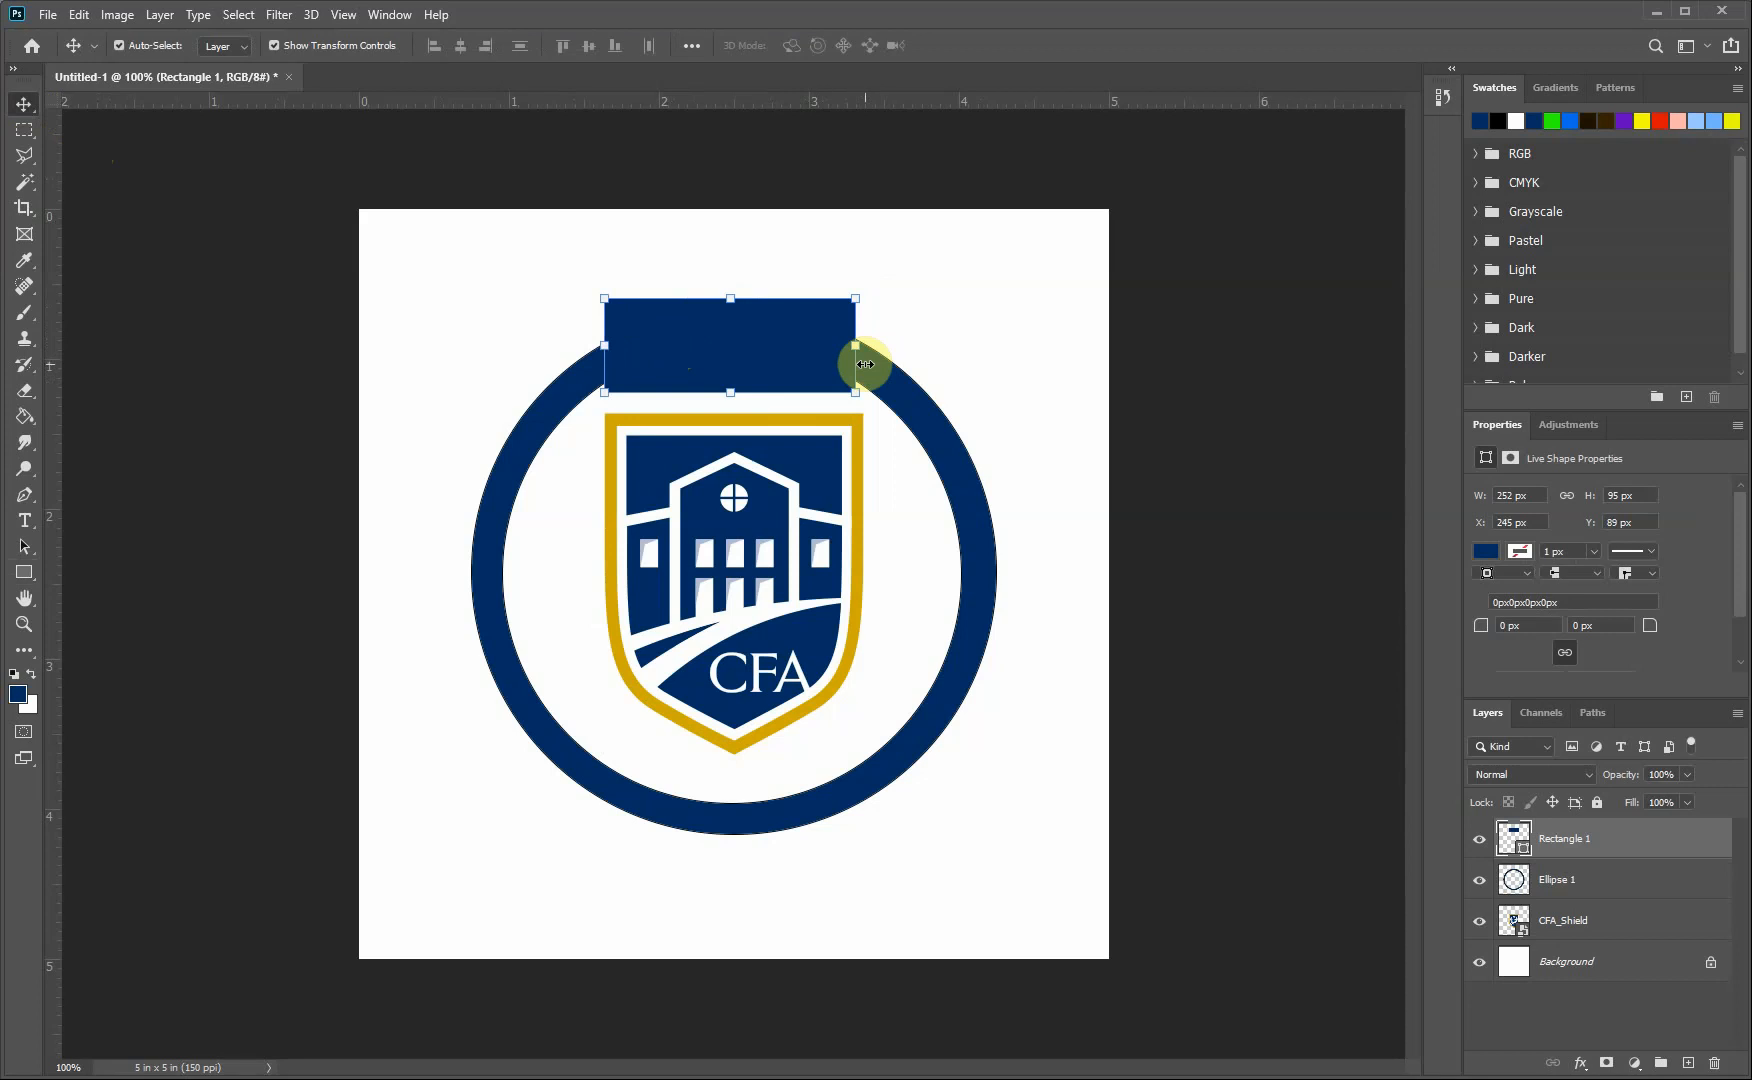
mouse_move(858, 347)
left_mouse_down()
mouse_move(958, 348)
mouse_move(843, 345)
left_mouse_up()
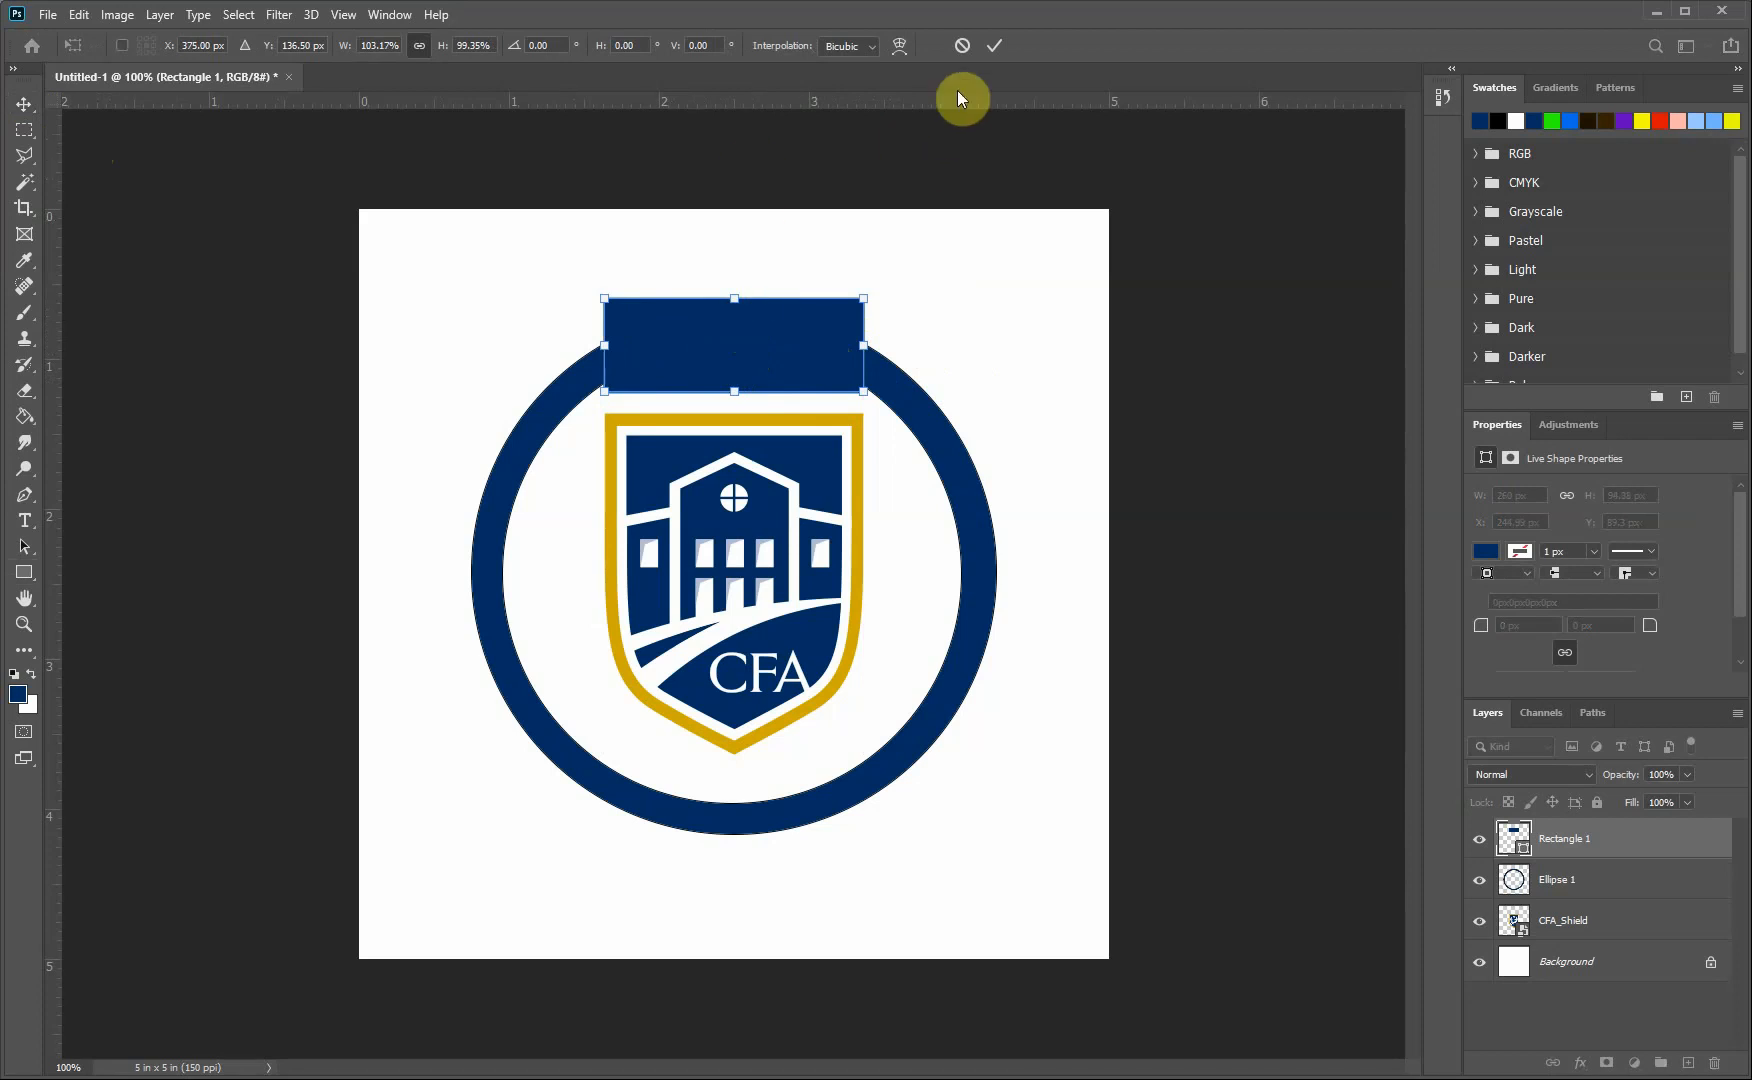
left_click(994, 45)
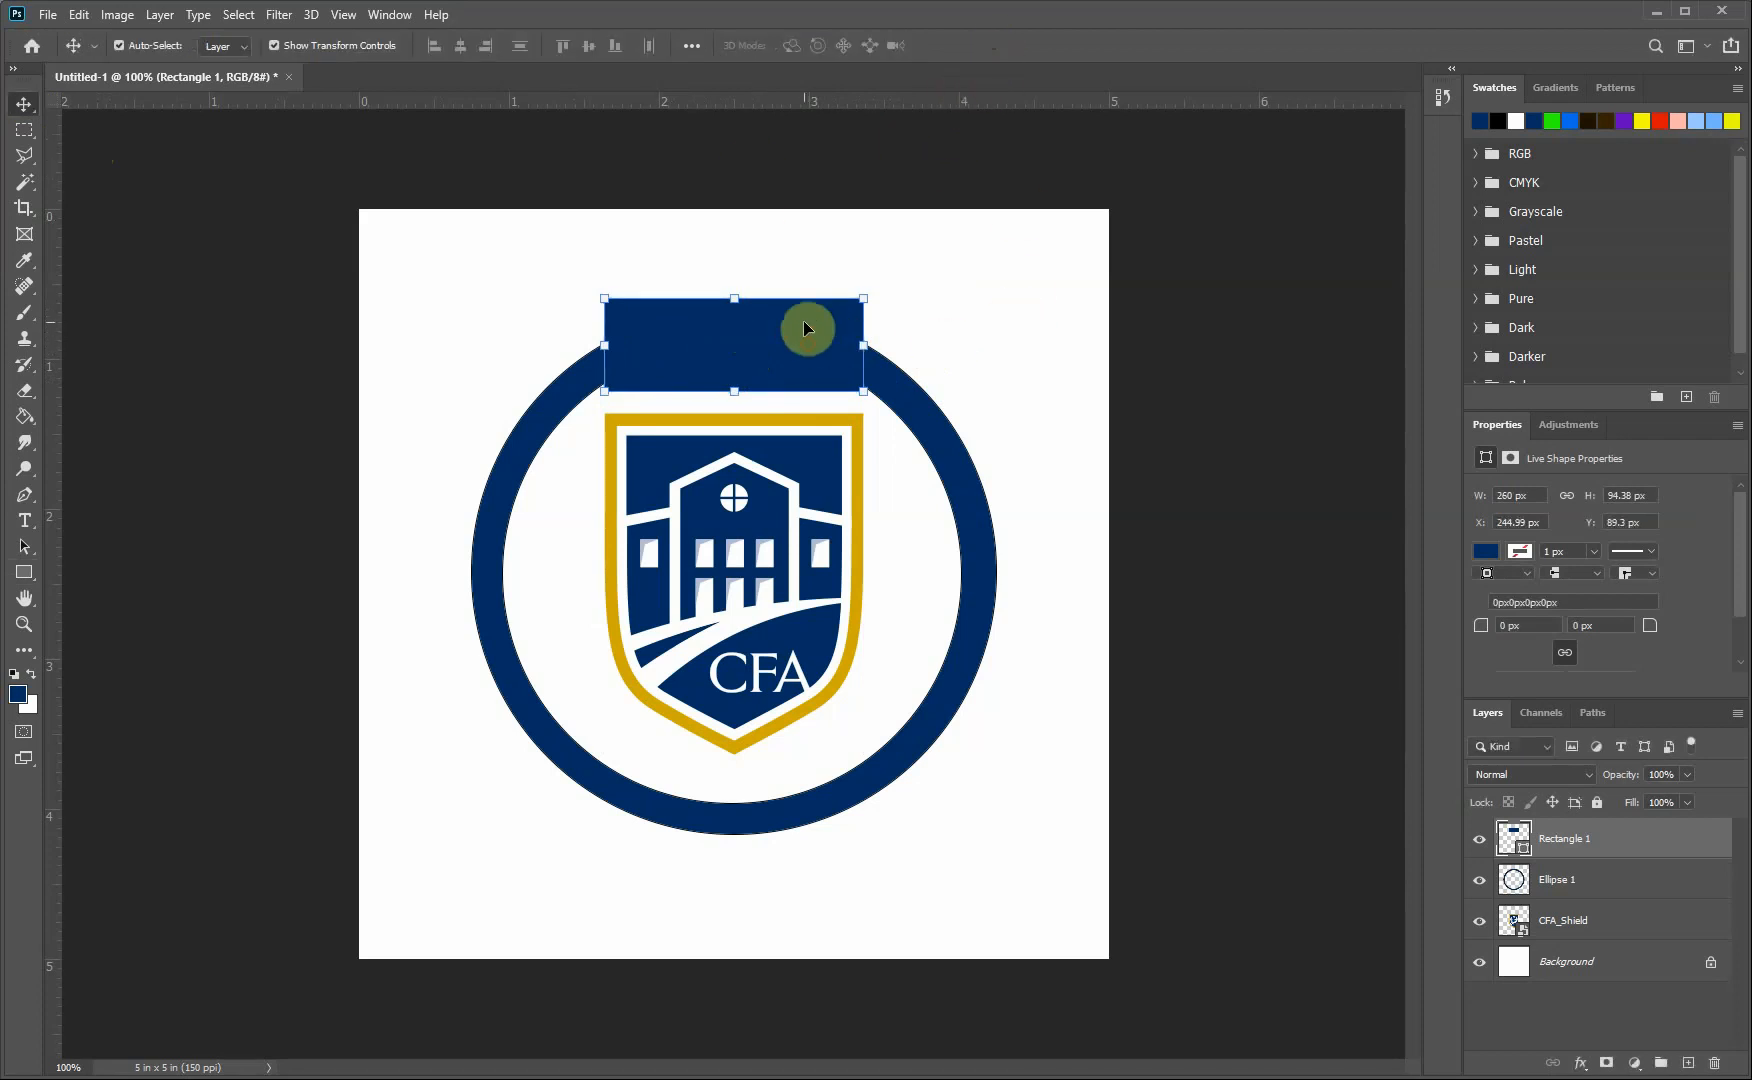
left_click(80, 16)
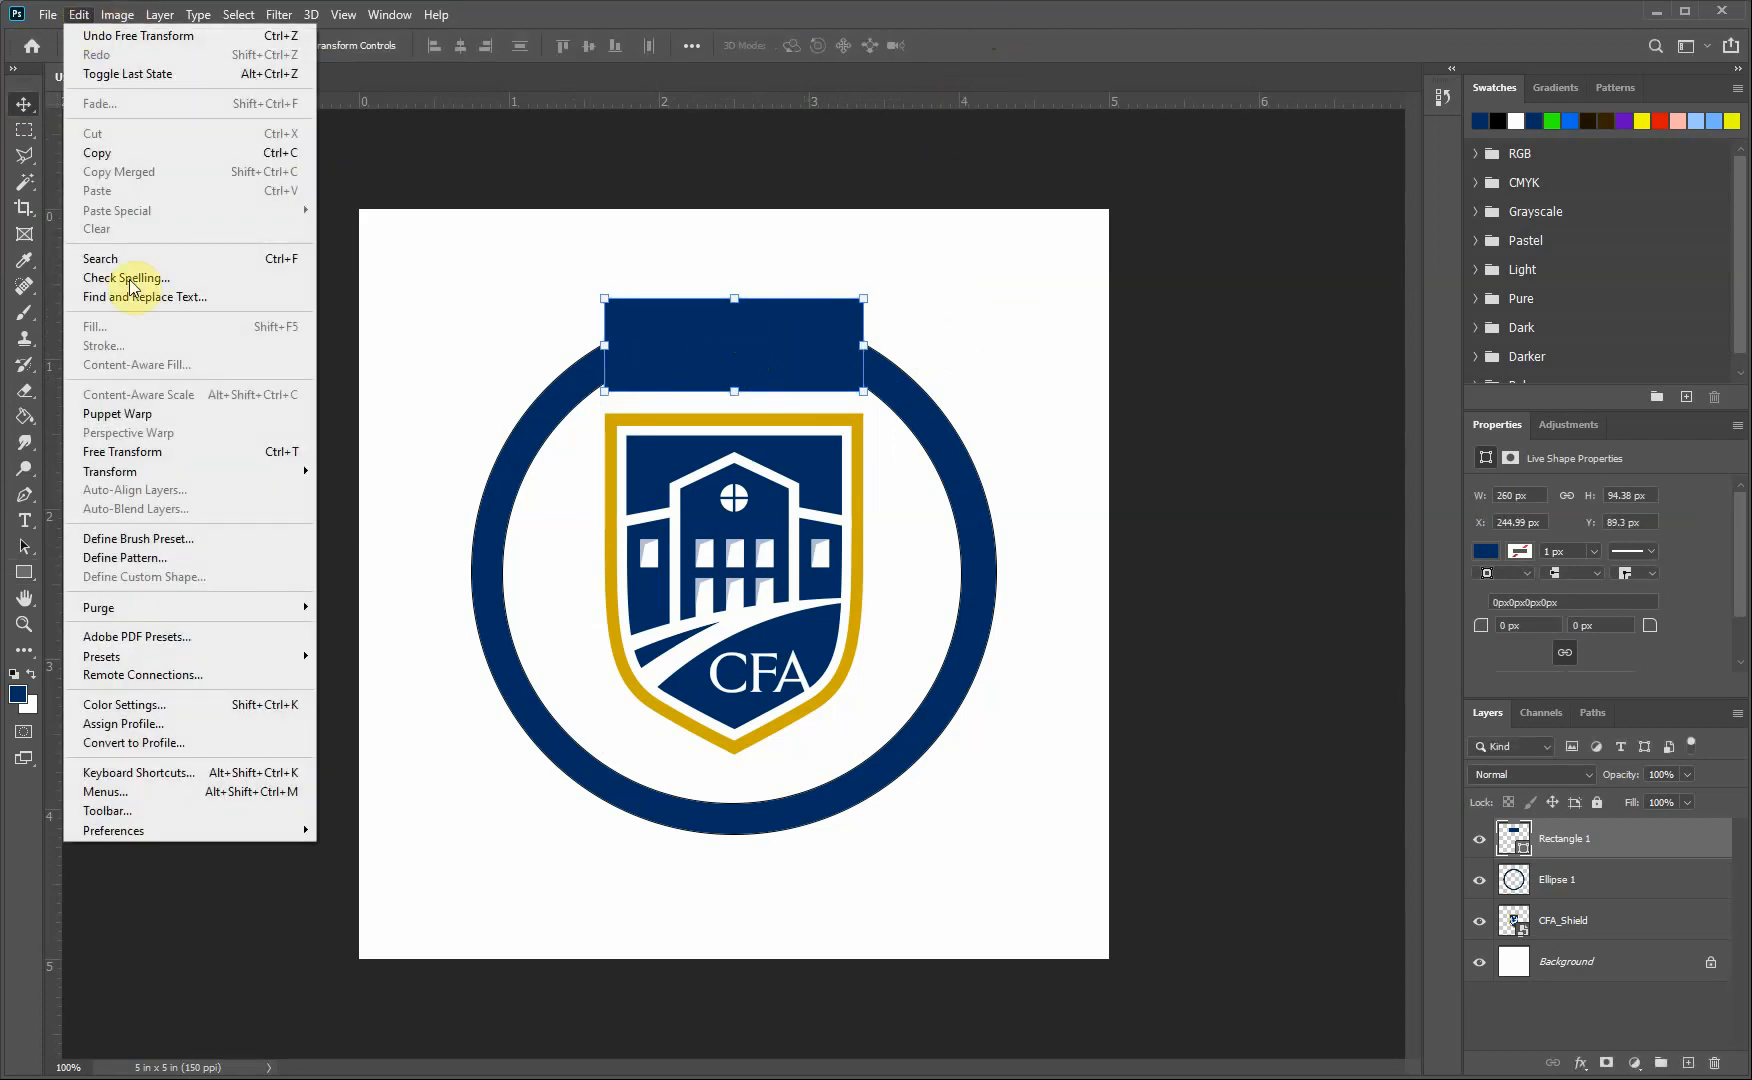
mouse_move(157, 476)
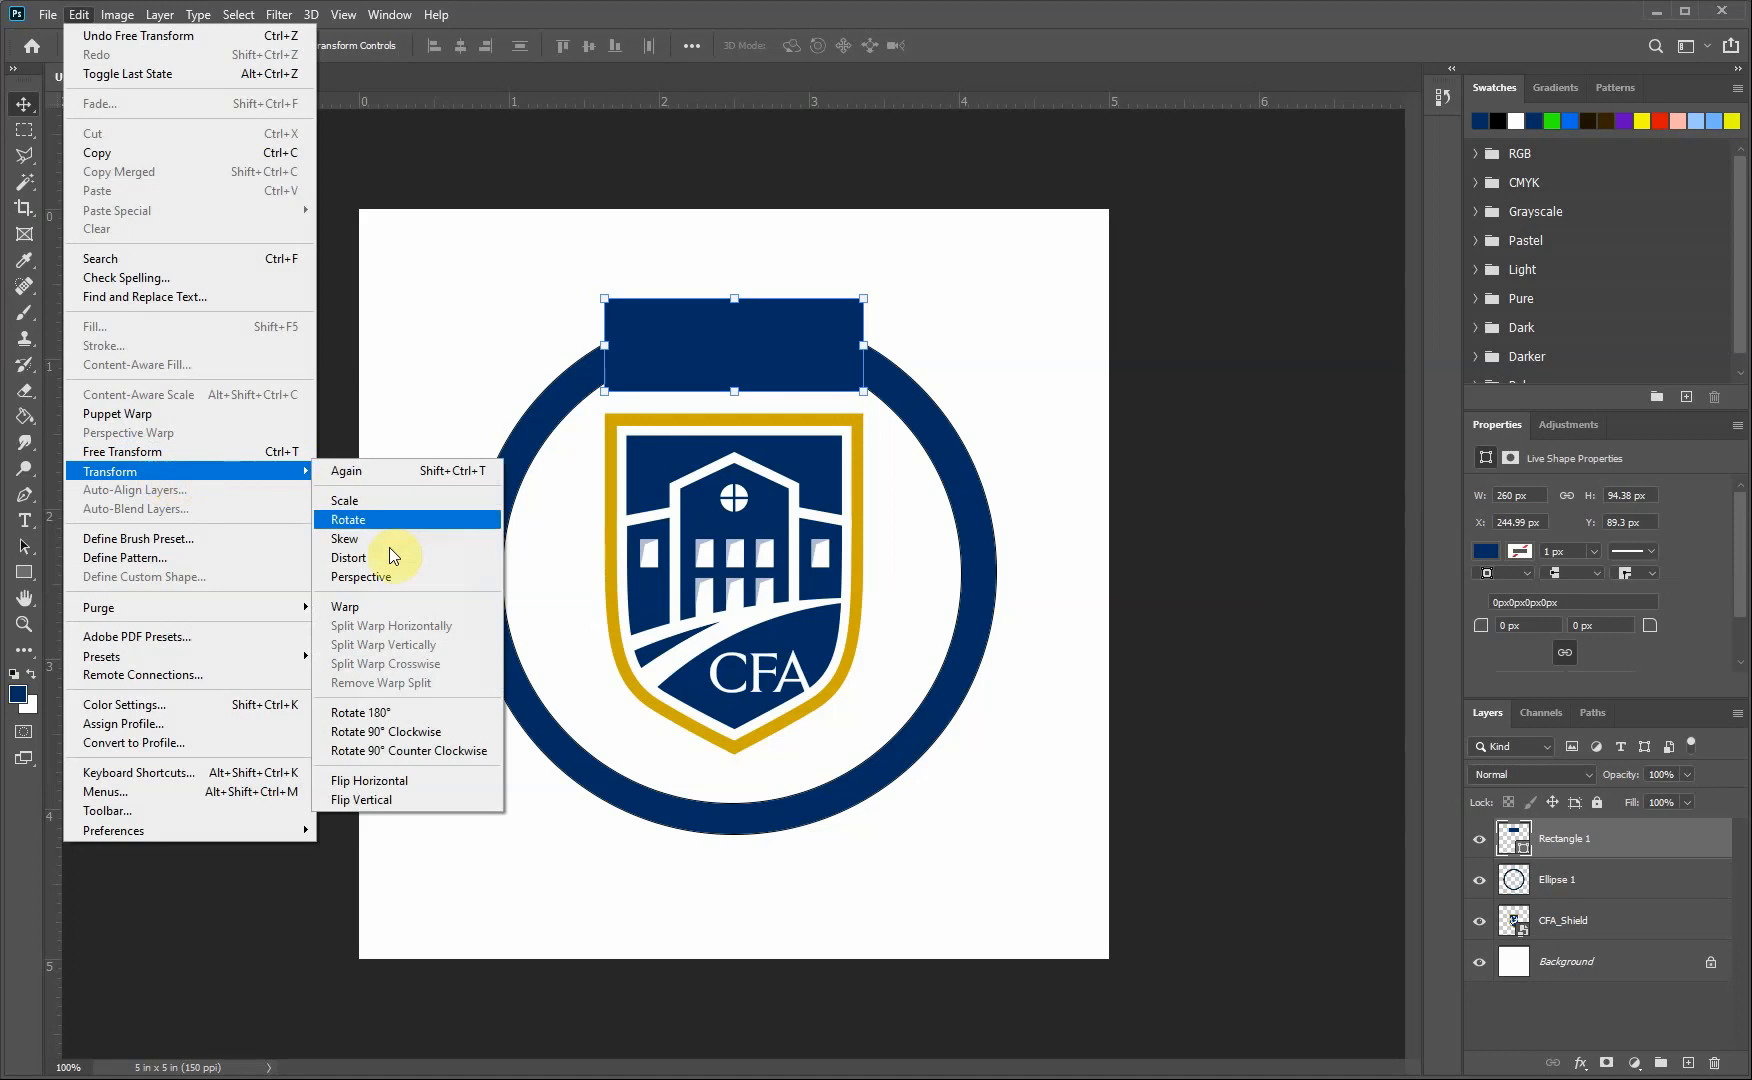
left_click(393, 607)
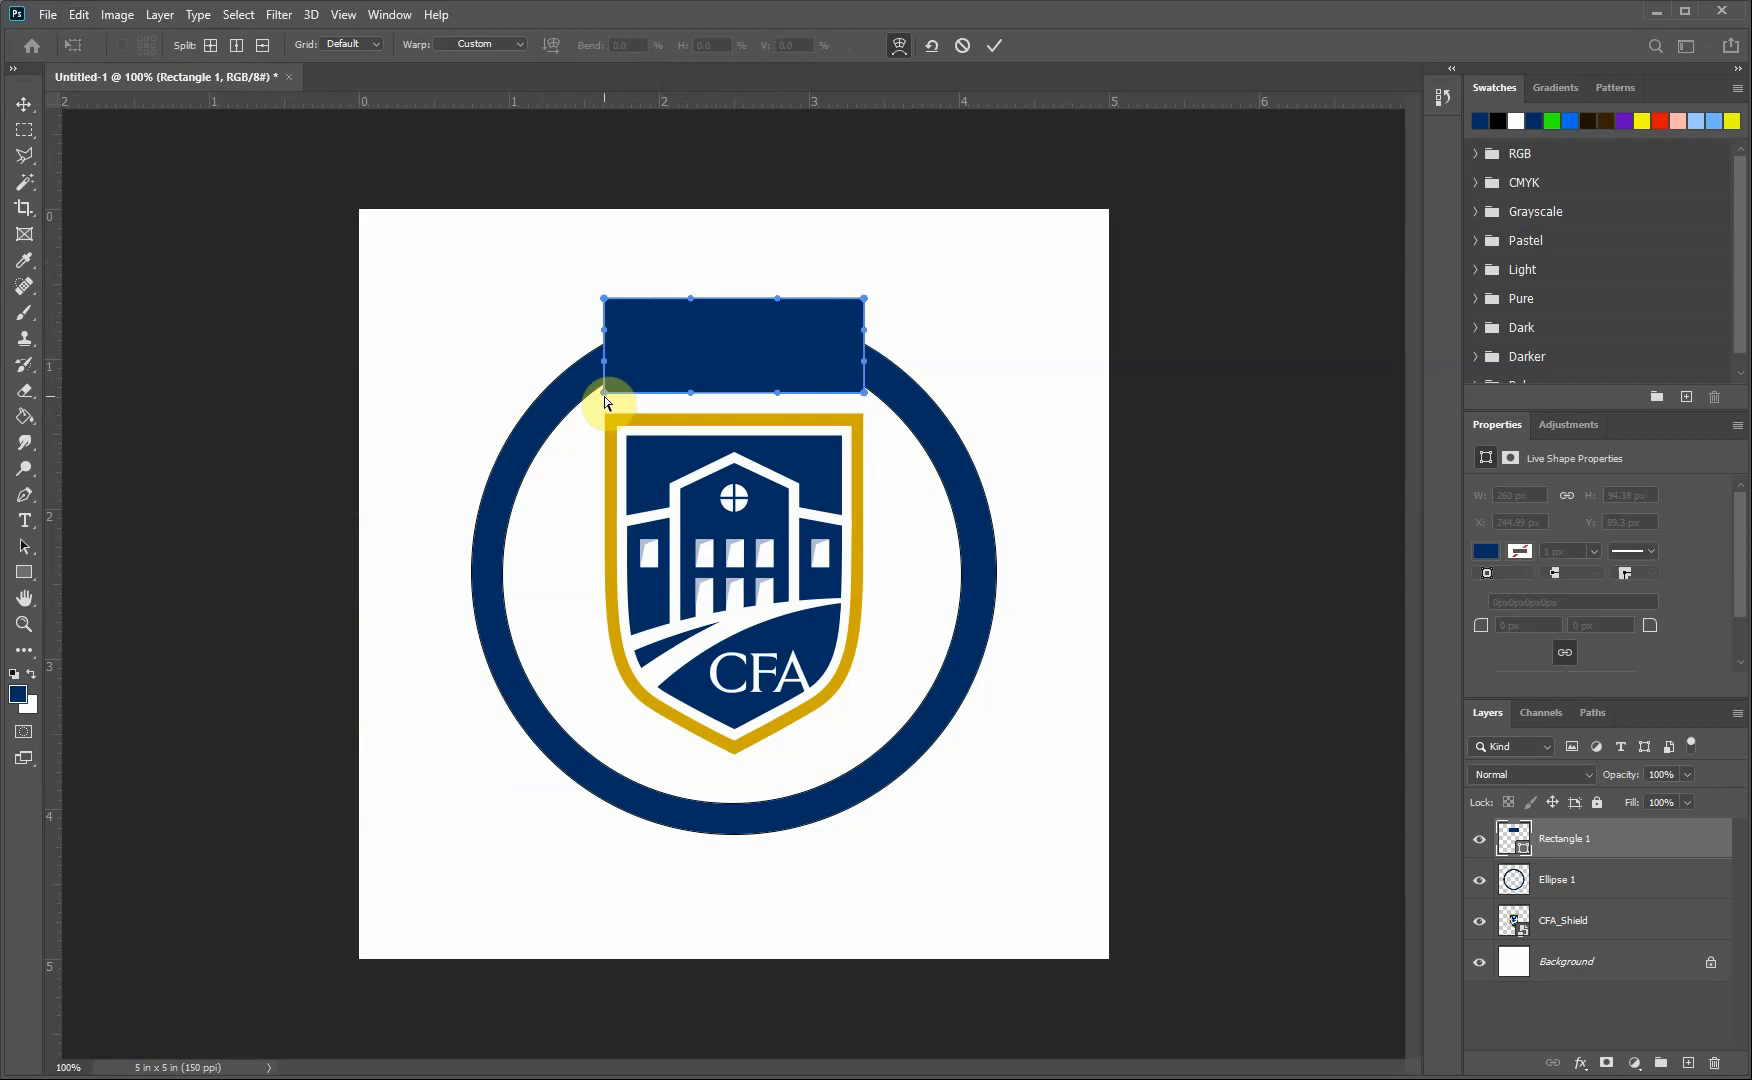
mouse_move(603, 393)
left_mouse_down()
mouse_move(606, 476)
mouse_move(606, 408)
left_mouse_up()
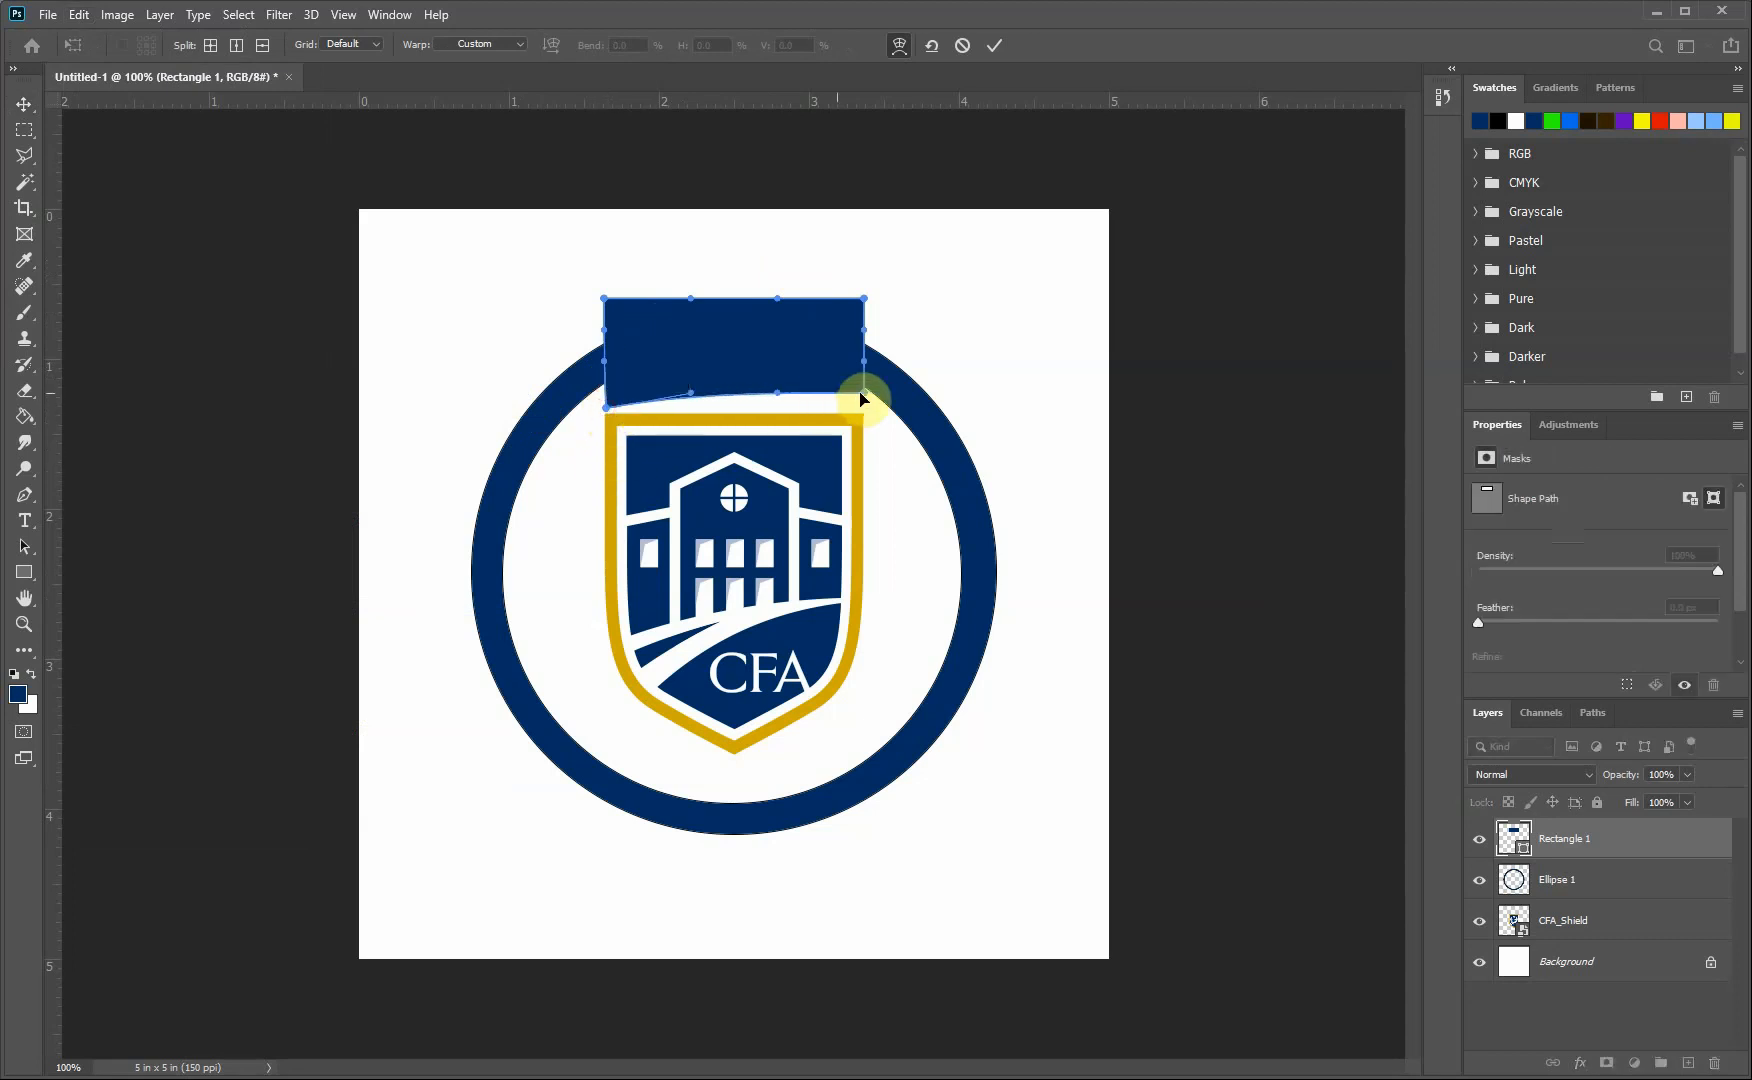
left_click_drag(864, 392, 841, 474)
left_click_drag(777, 300, 795, 383)
left_click_drag(690, 298, 619, 222)
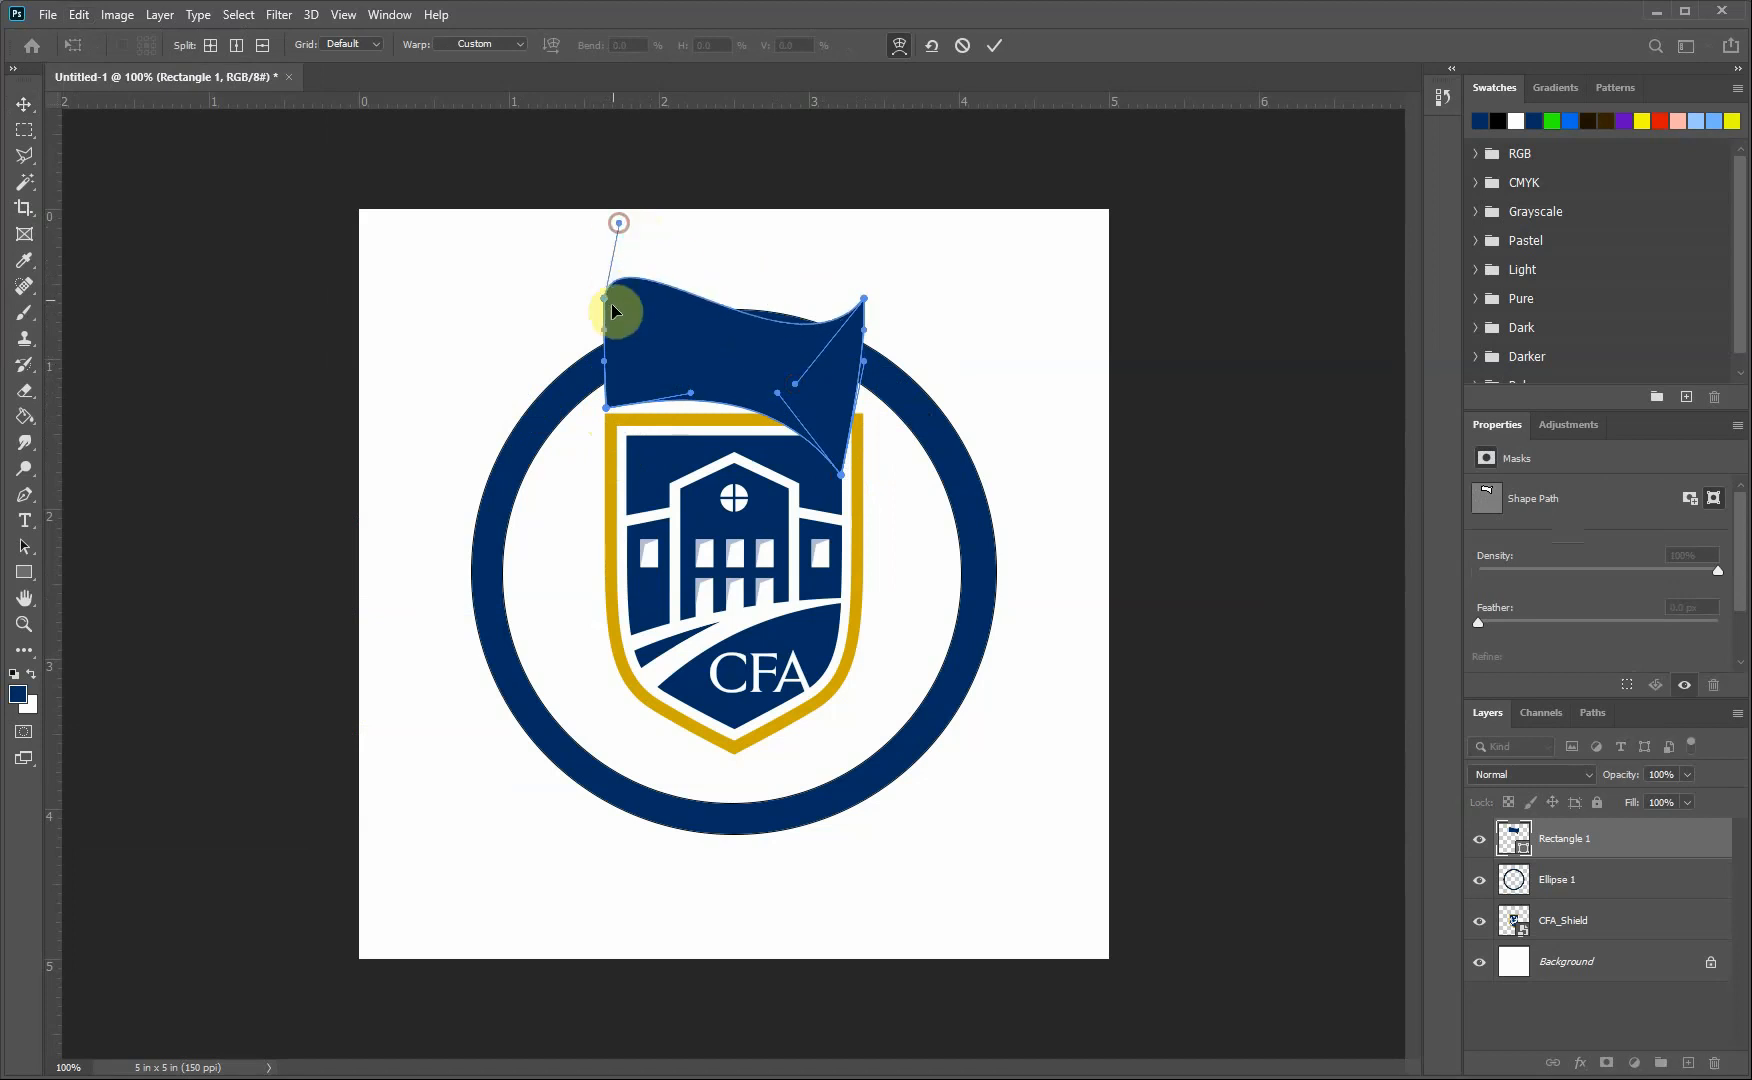
left_click_drag(604, 330, 422, 340)
left_click_drag(877, 368, 976, 391)
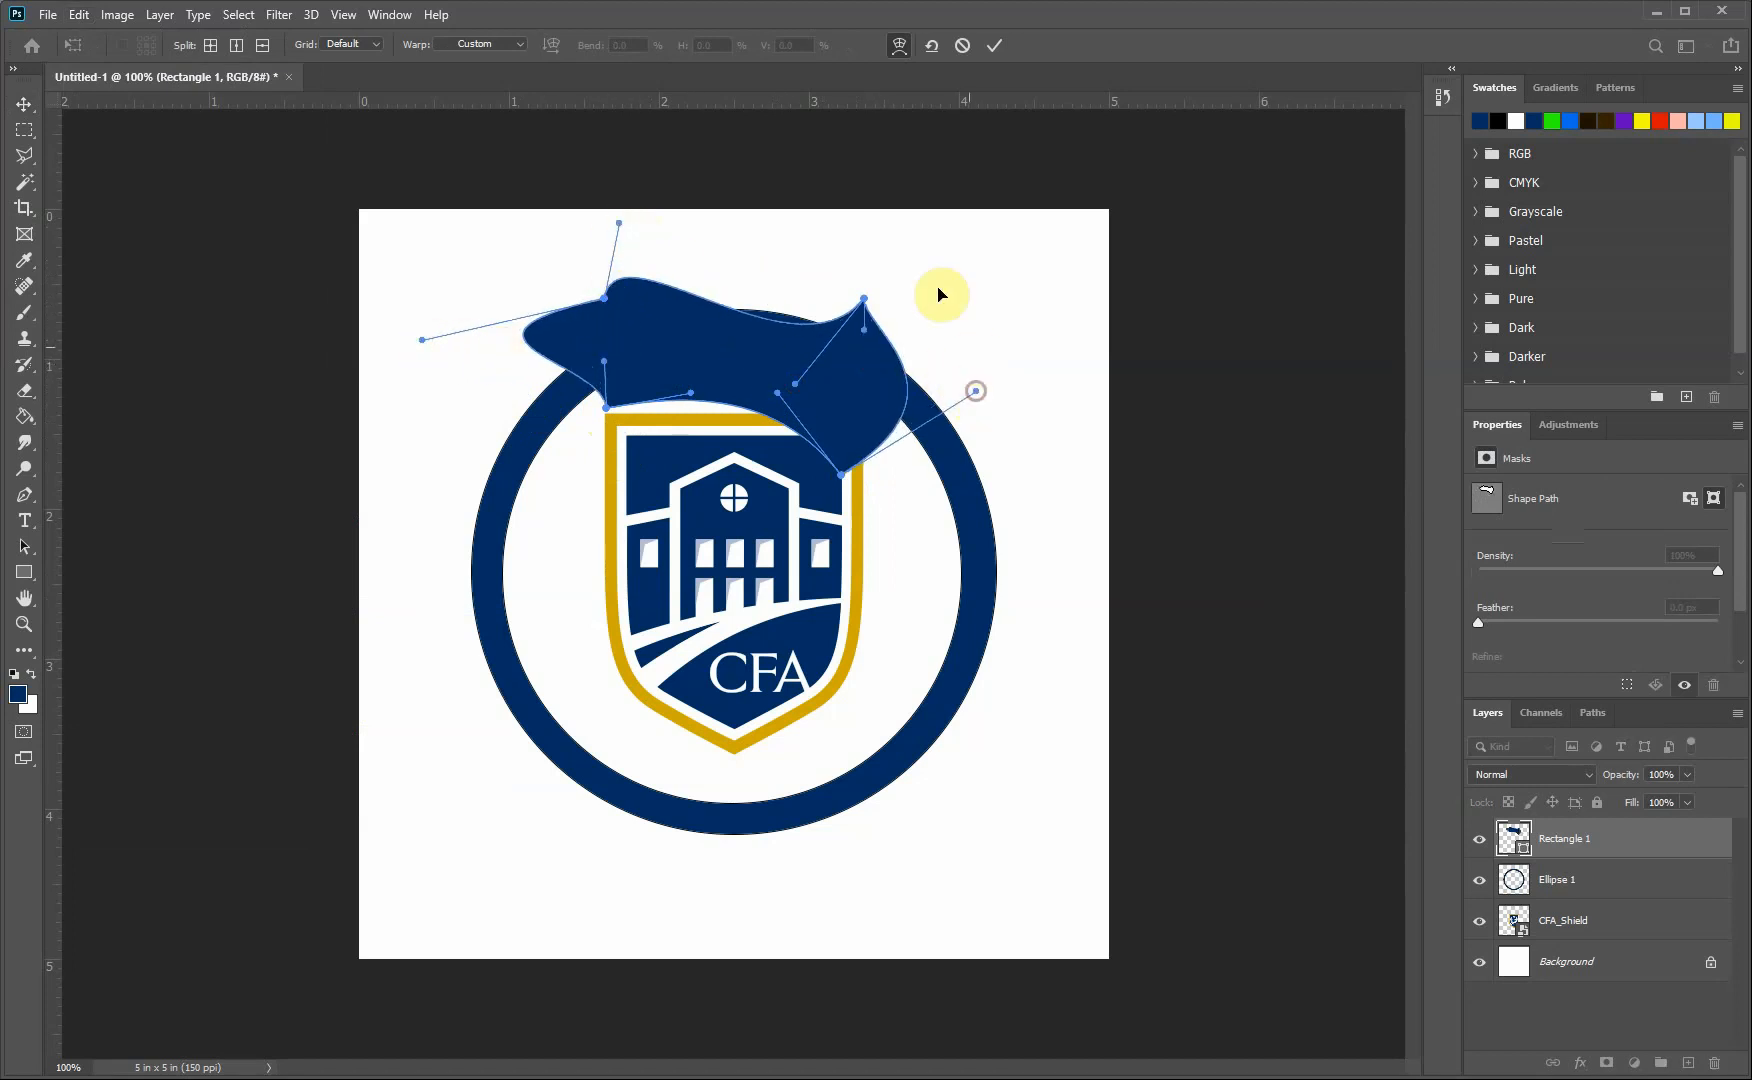
left_click(962, 46)
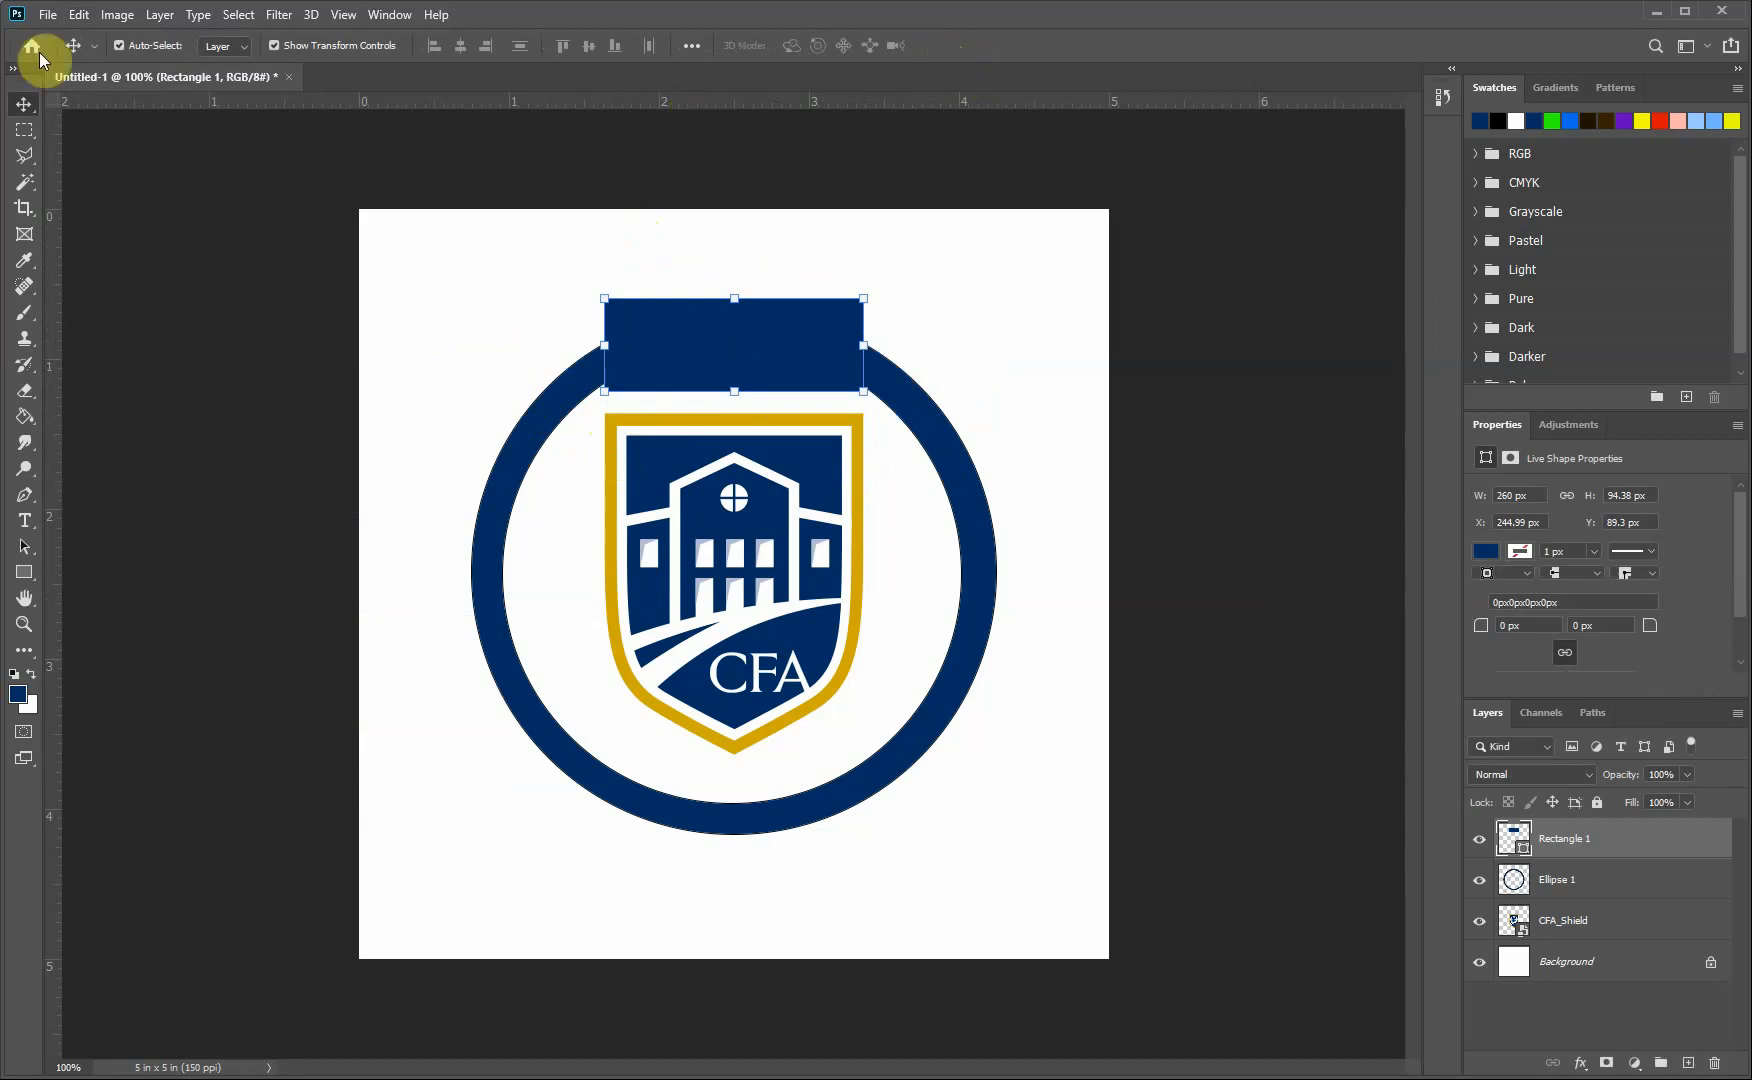
Step: Warp the rectangle with the Arc preset at a bend of 52%, and lower it over the upper part of the ring
left_click(78, 15)
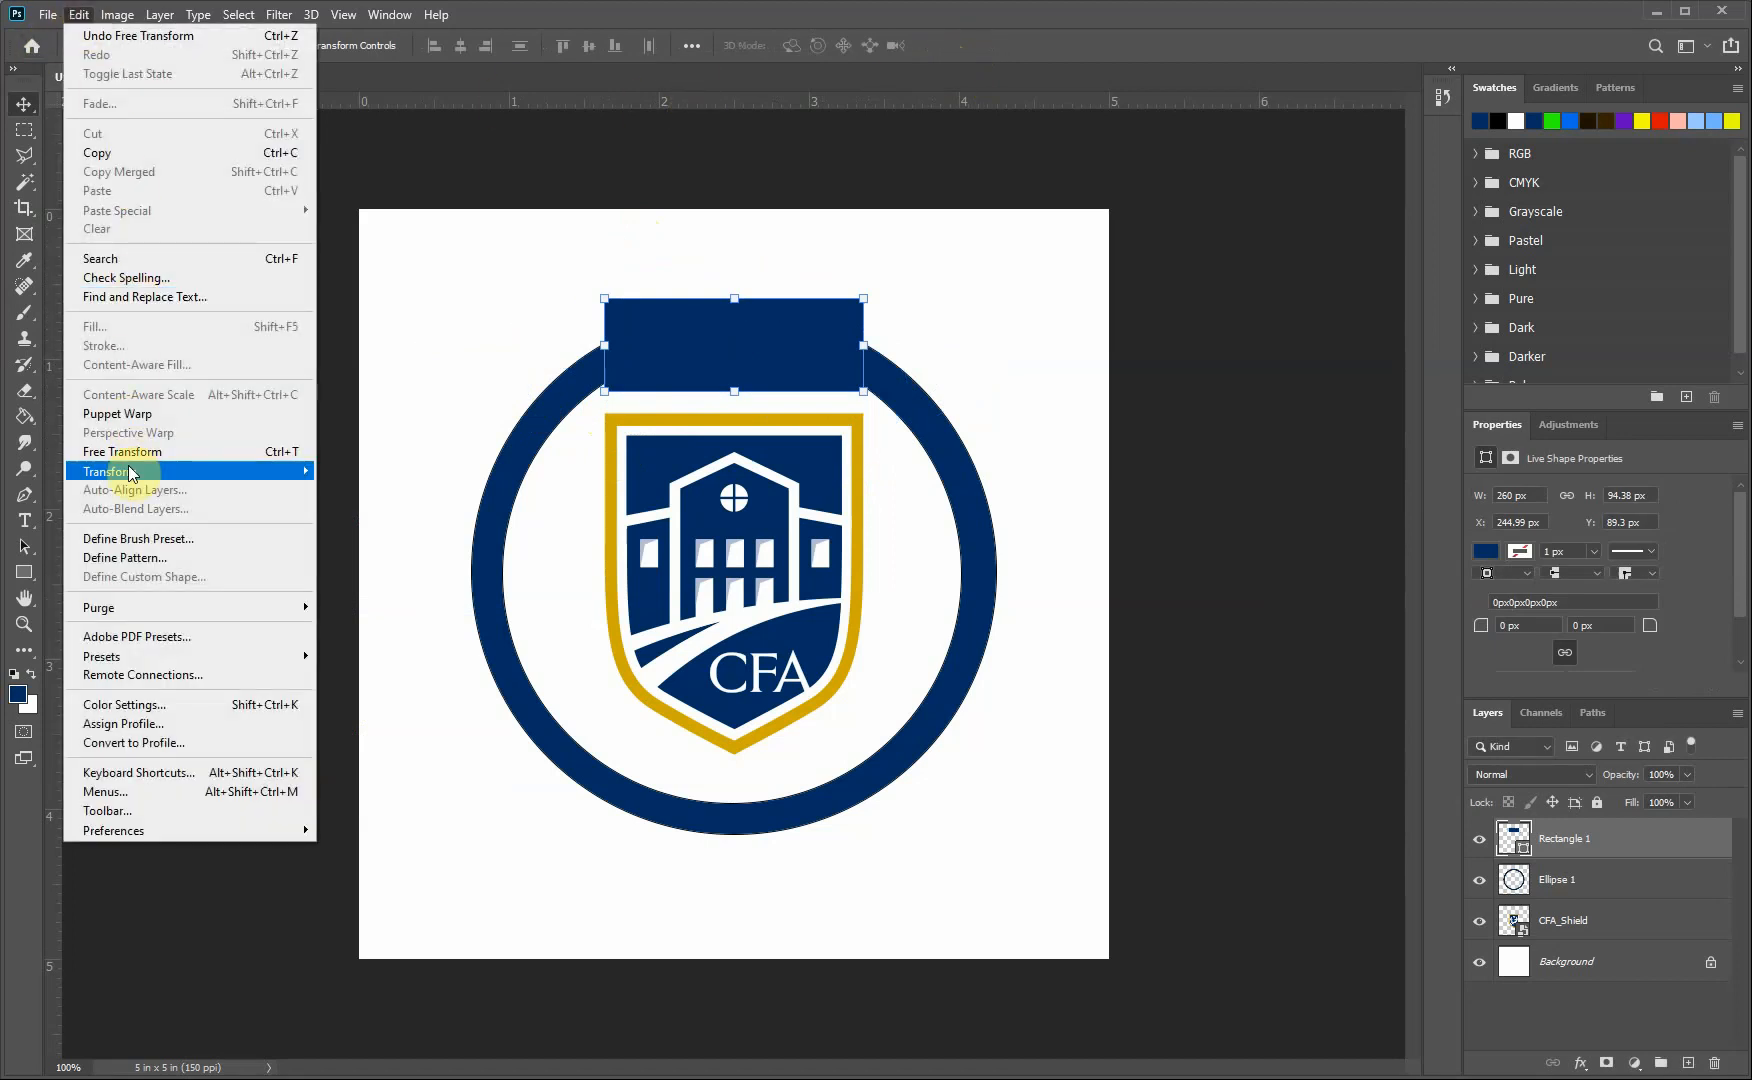
mouse_move(281, 471)
left_click(350, 607)
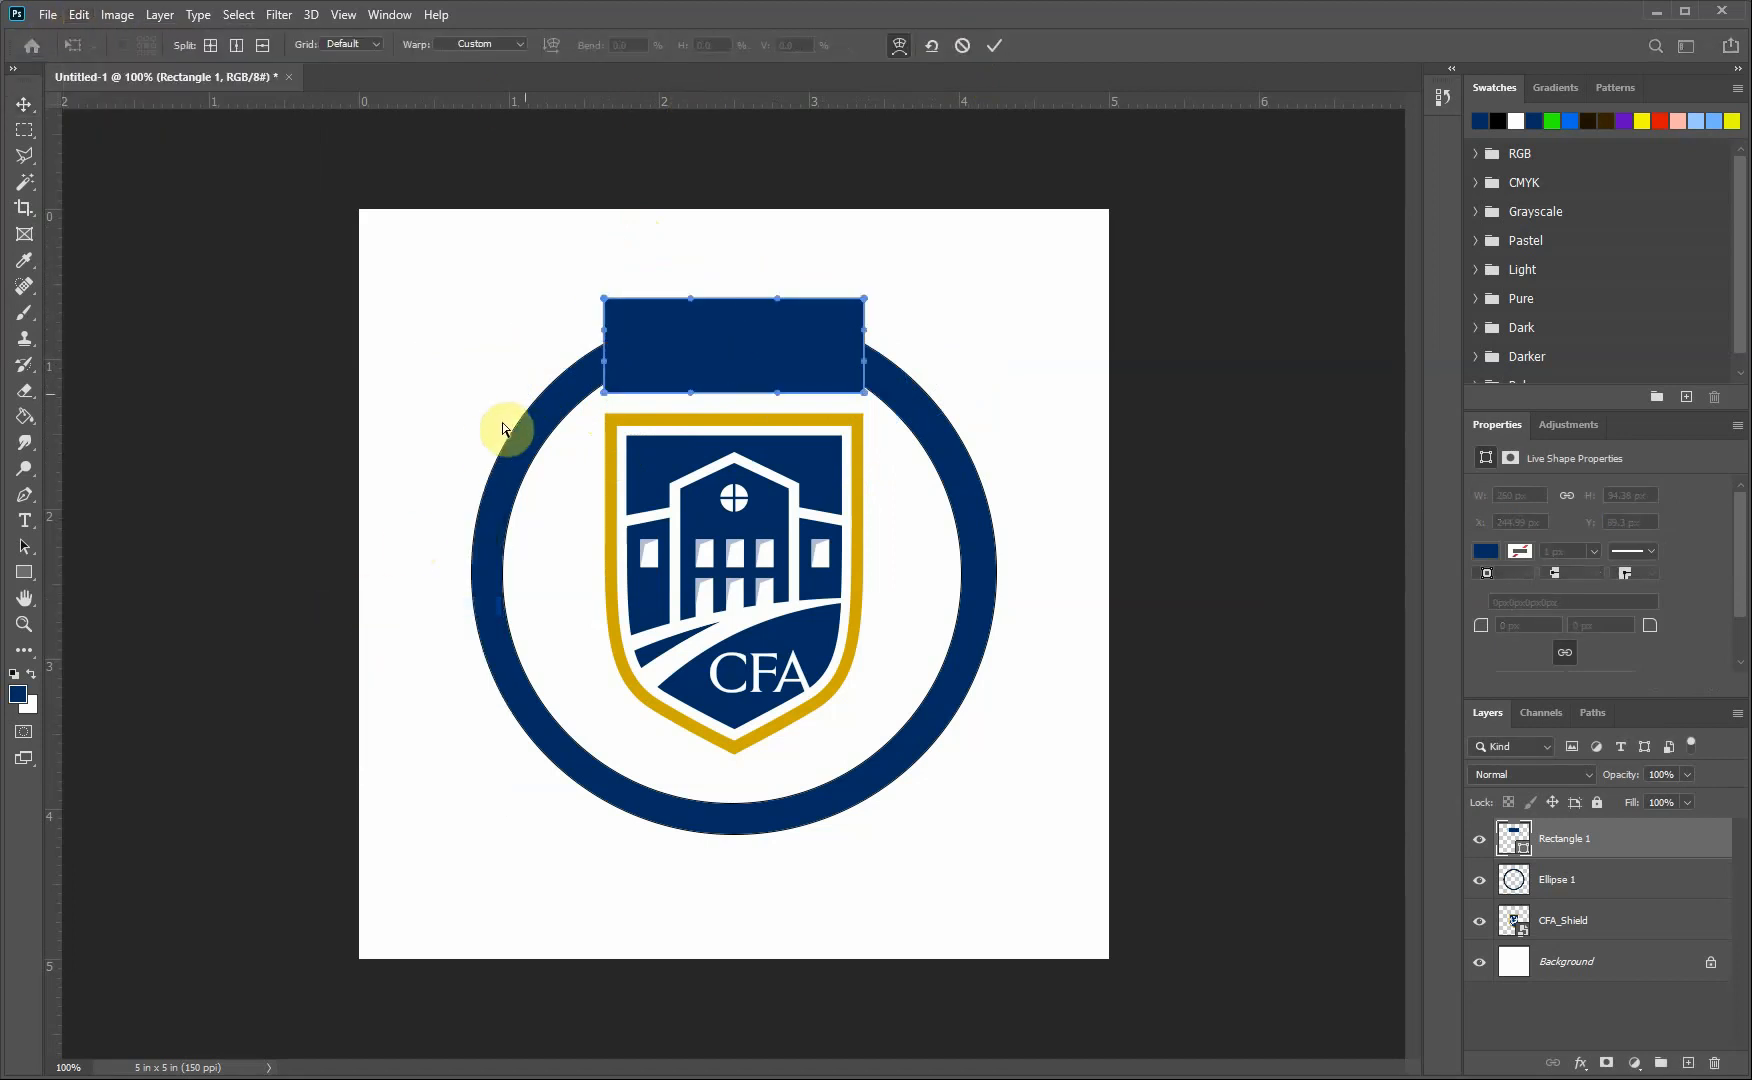
left_click(519, 44)
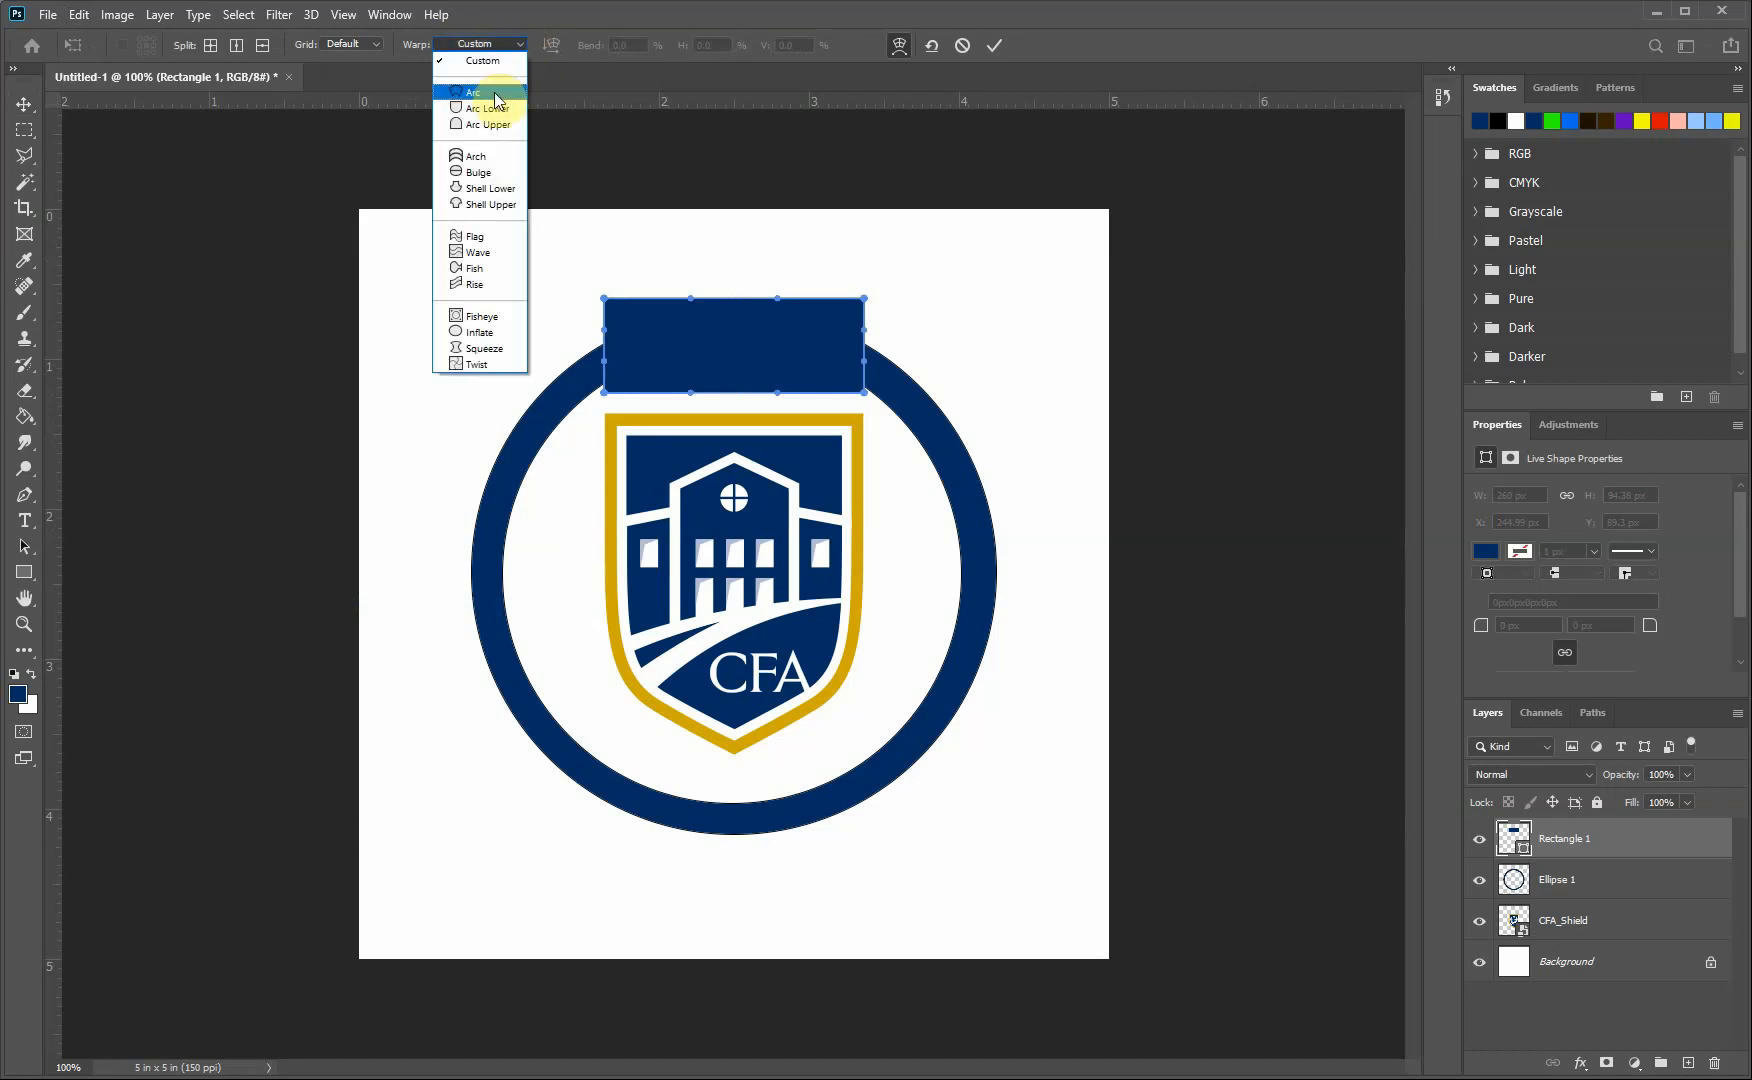
left_click(494, 94)
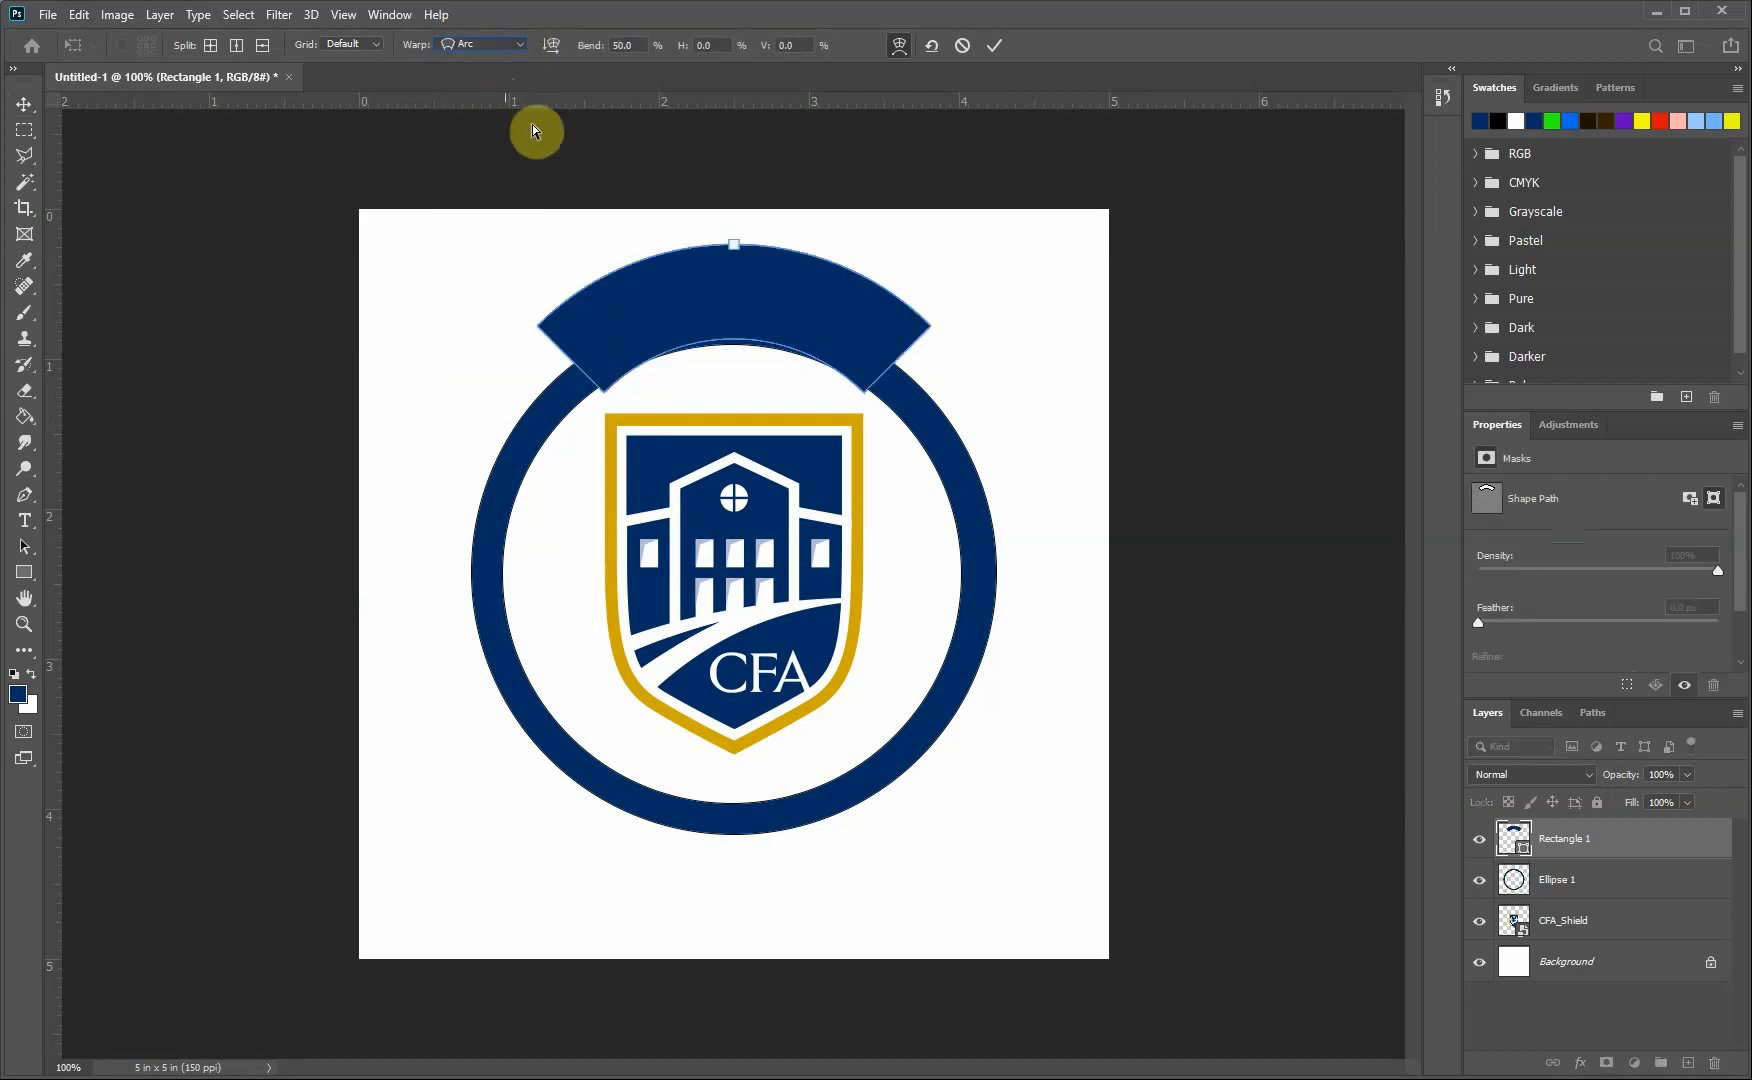
mouse_move(763, 297)
left_mouse_down()
mouse_move(762, 330)
mouse_move(731, 282)
mouse_move(737, 250)
mouse_move(747, 280)
left_mouse_up()
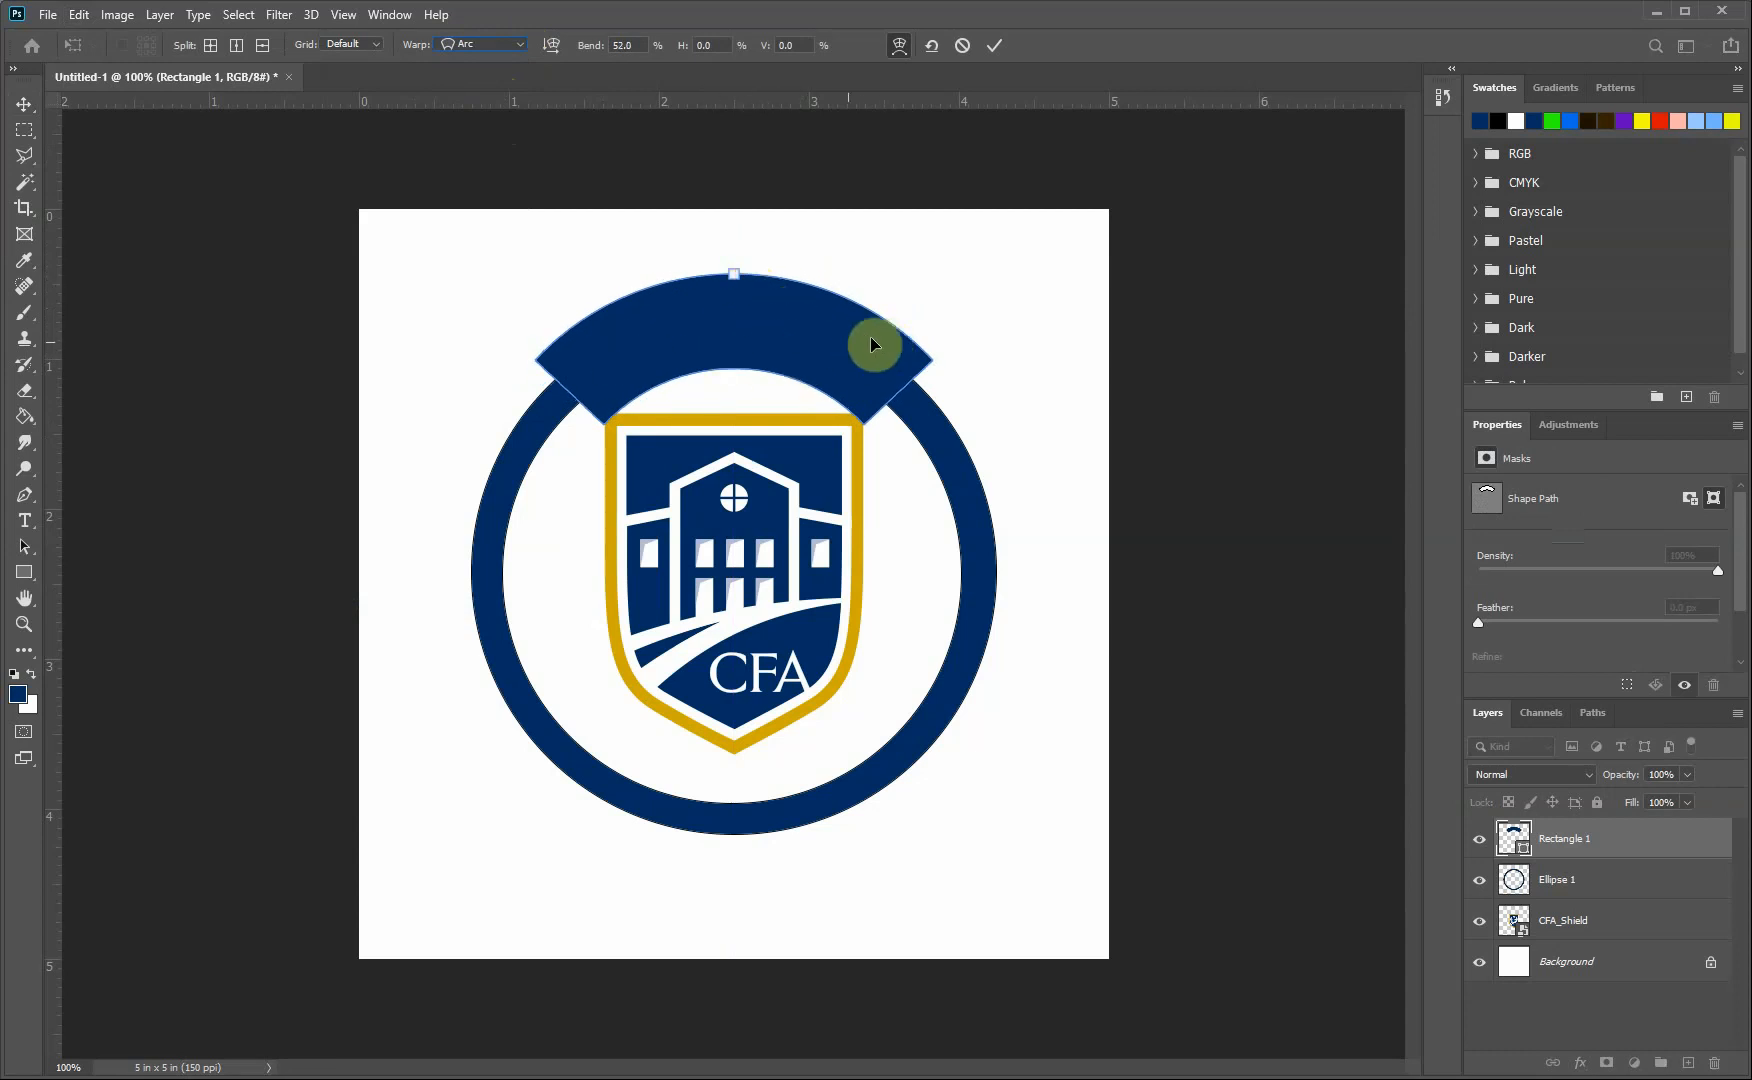
left_click(995, 47)
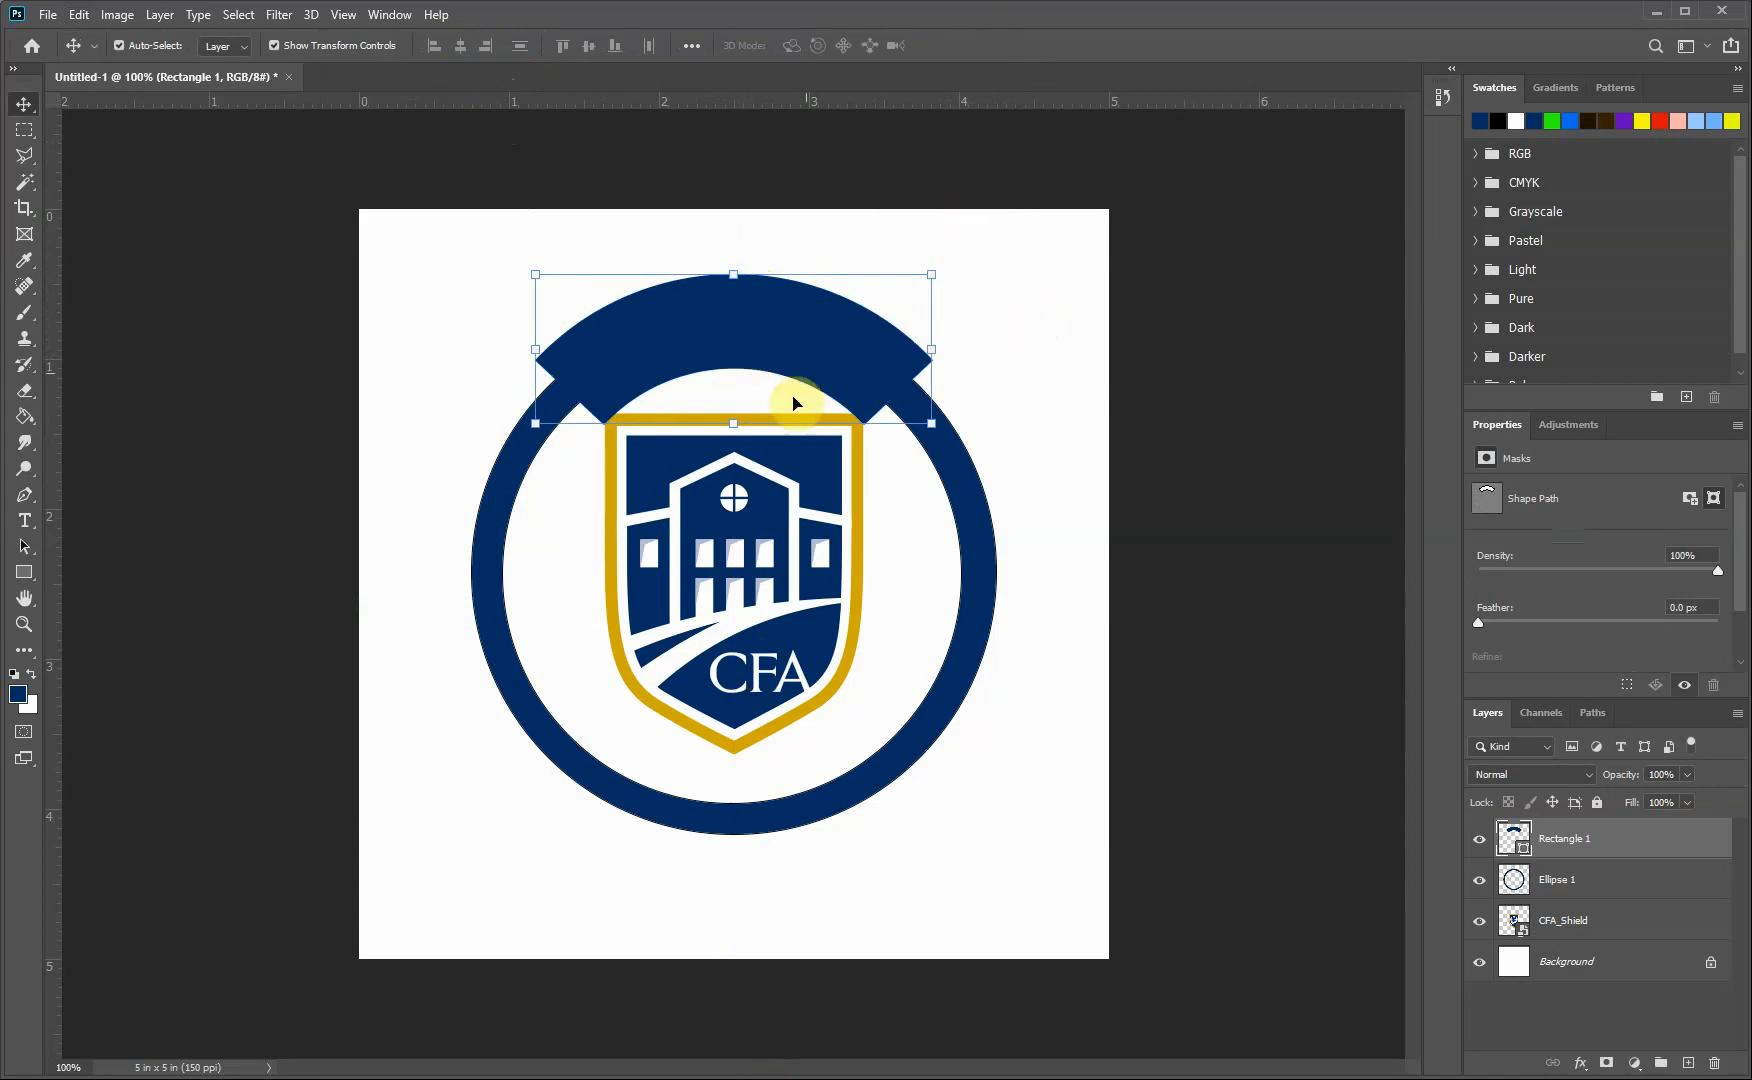
Step: Move the CFA shield slightly down to clear the arced banner, then deselect it
left_click_drag(772, 497, 776, 511)
left_click(1020, 307)
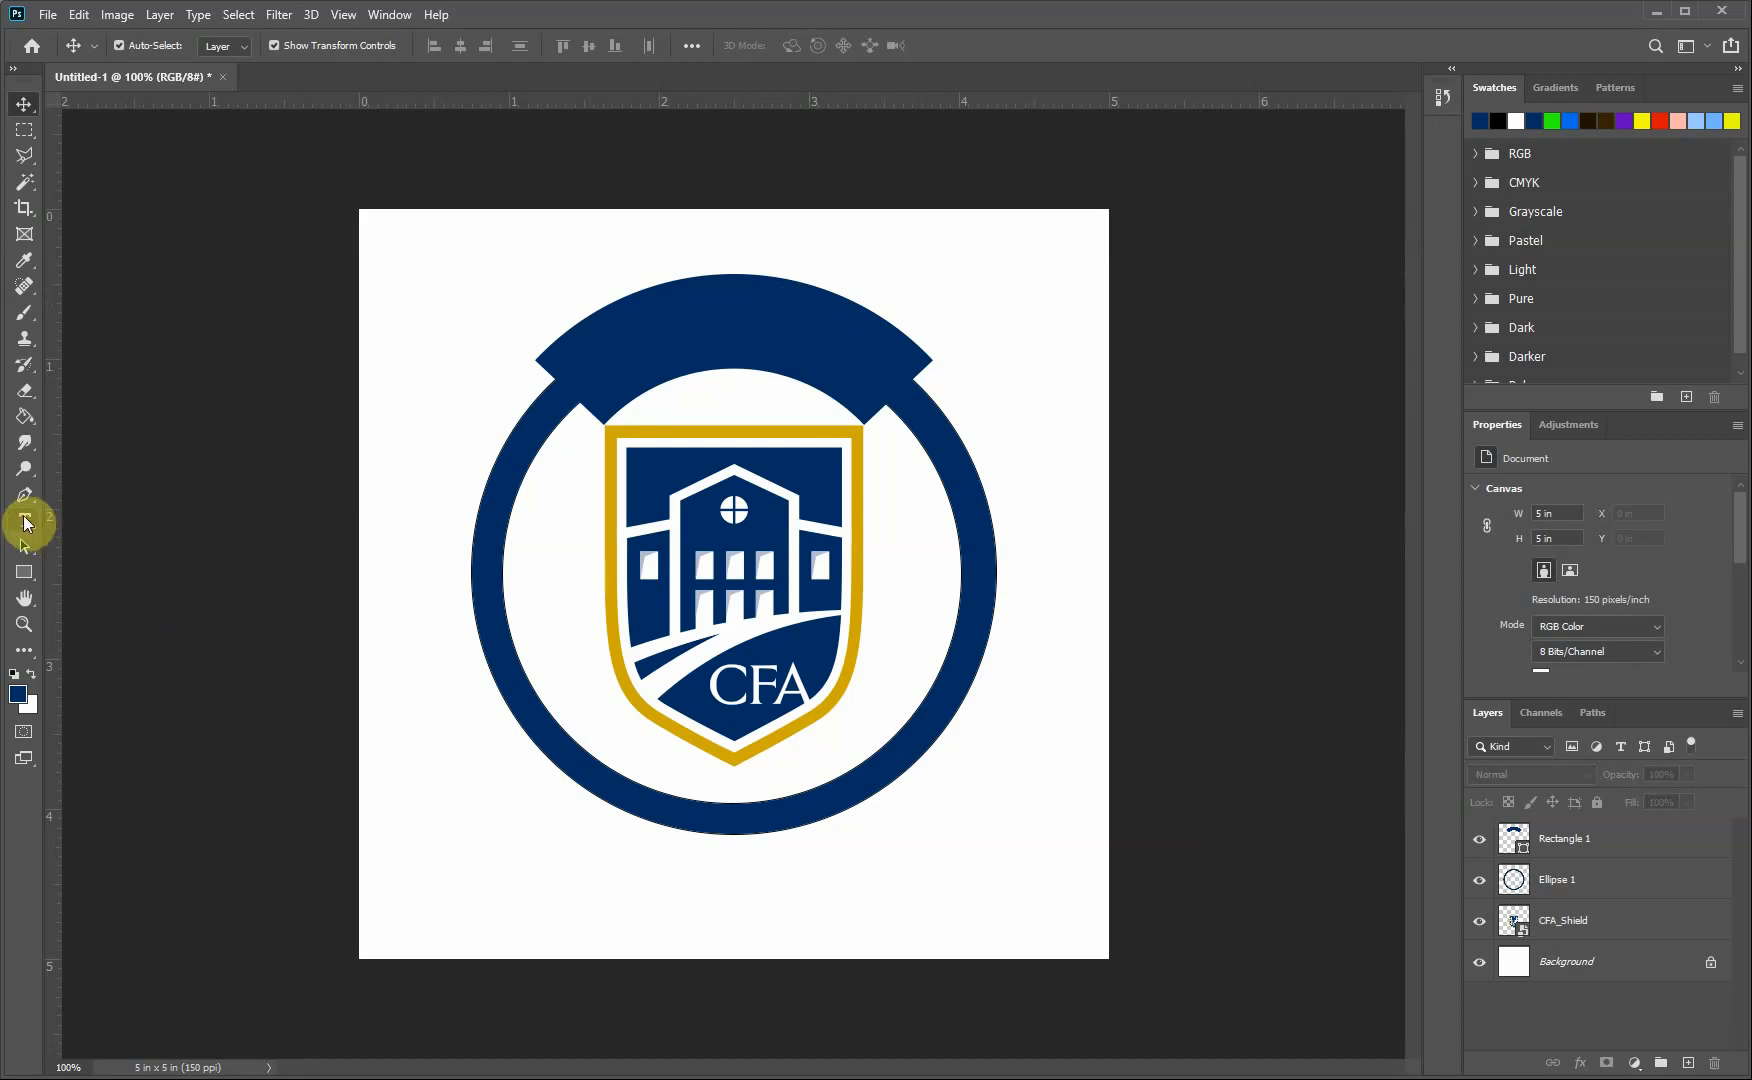
Step: Add the white text "We Are" in Cambria Bold, 18 pt, on the upper arced banner
left_click(25, 520)
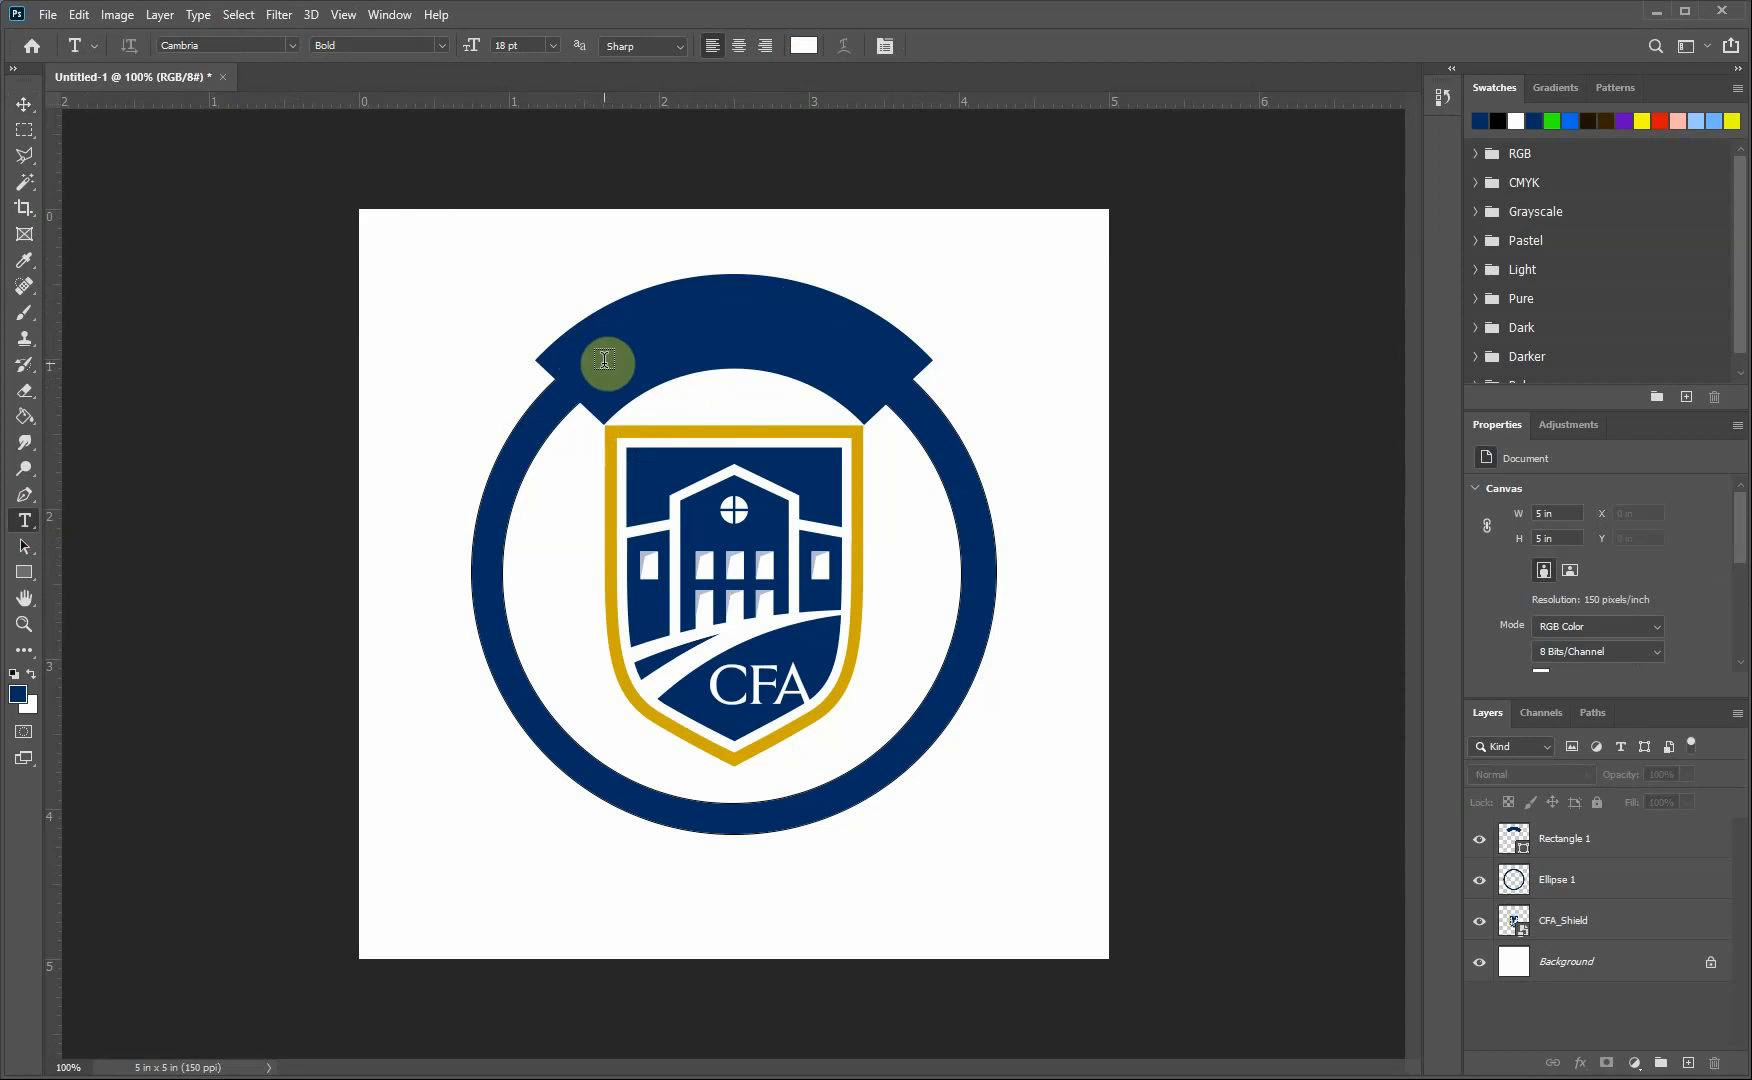
left_click(636, 346)
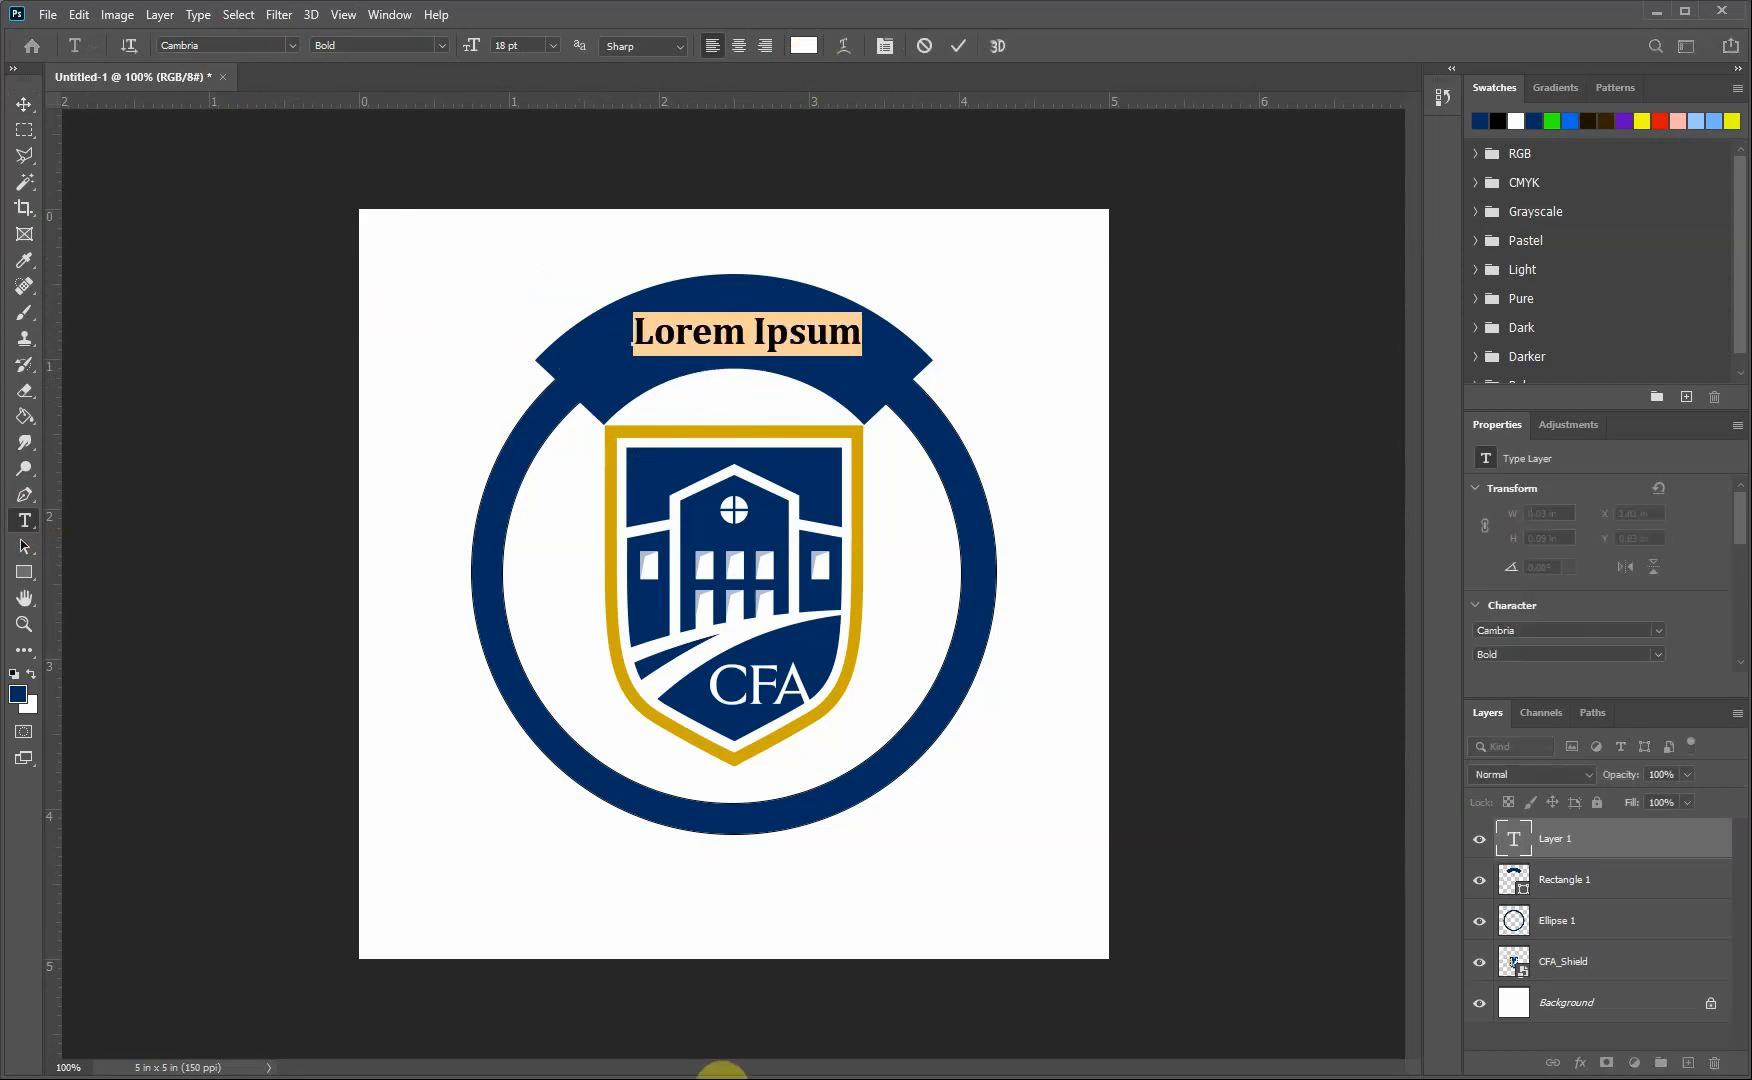
type("We Are")
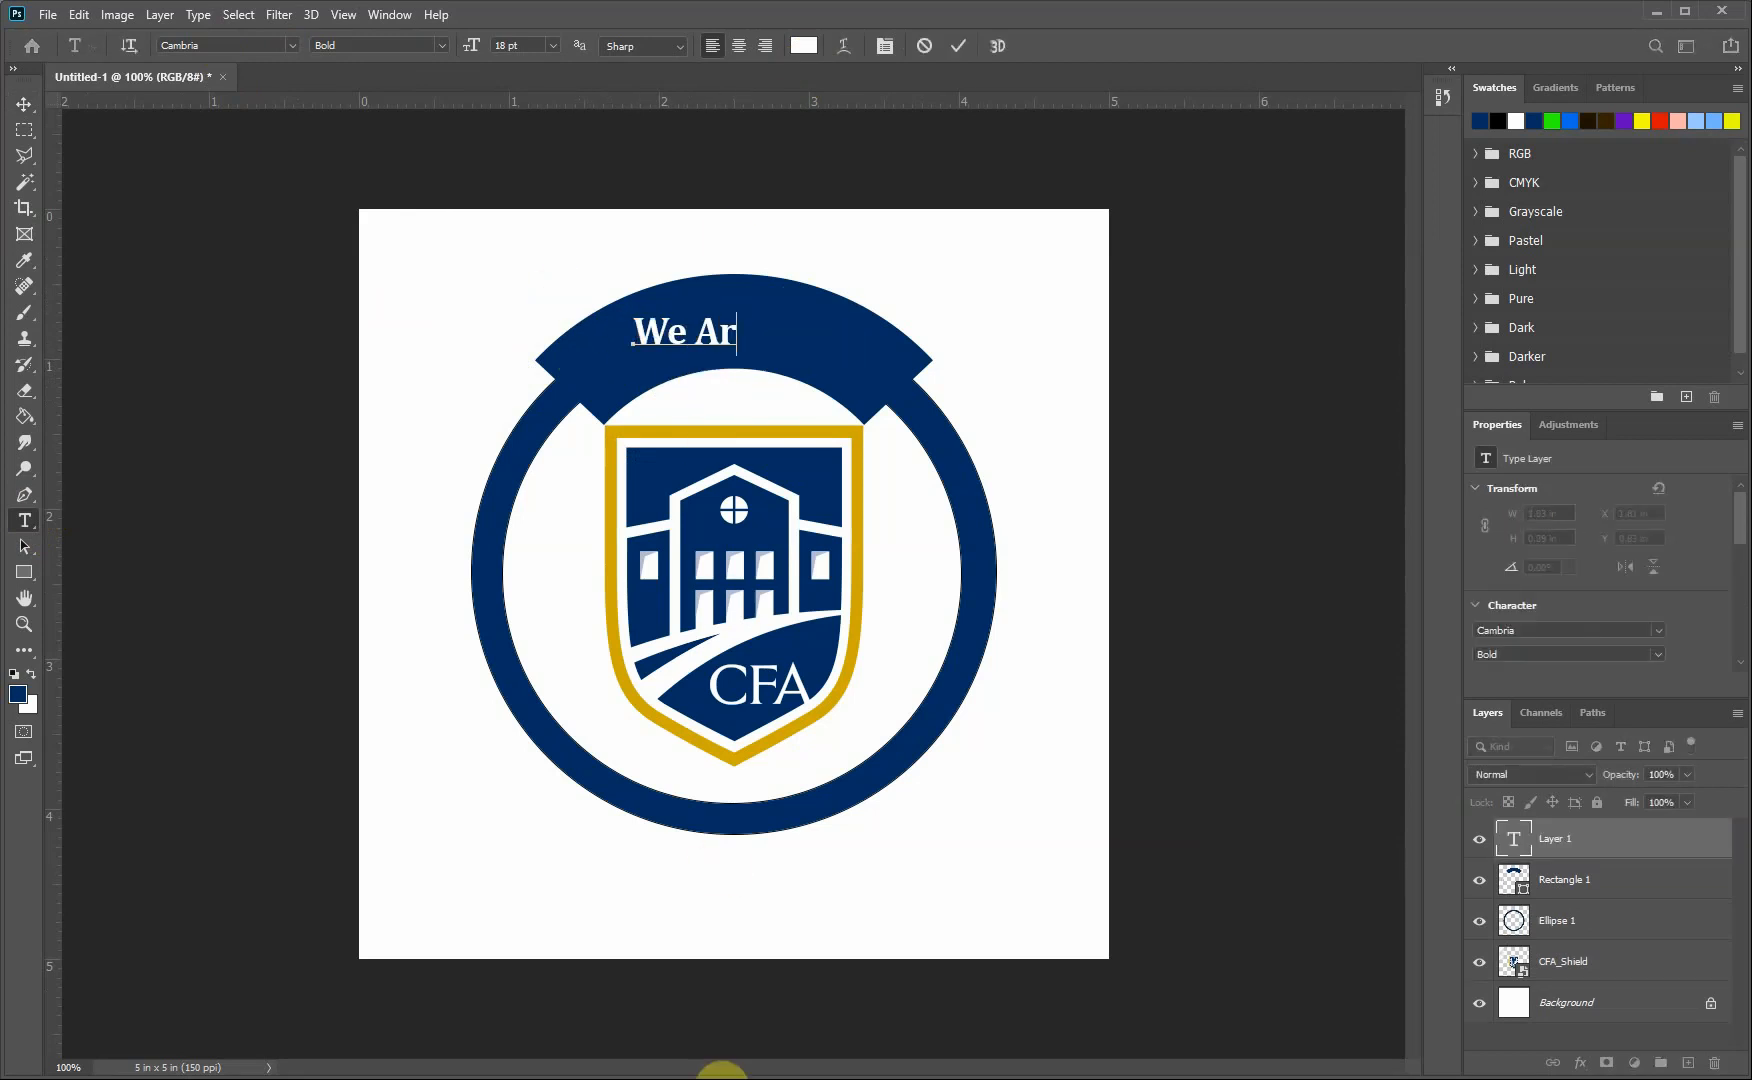
Step: Enlarge the "We Are" text to about 41 pt and centre it over the upper banner
left_click(24, 103)
left_click_drag(753, 344, 880, 347)
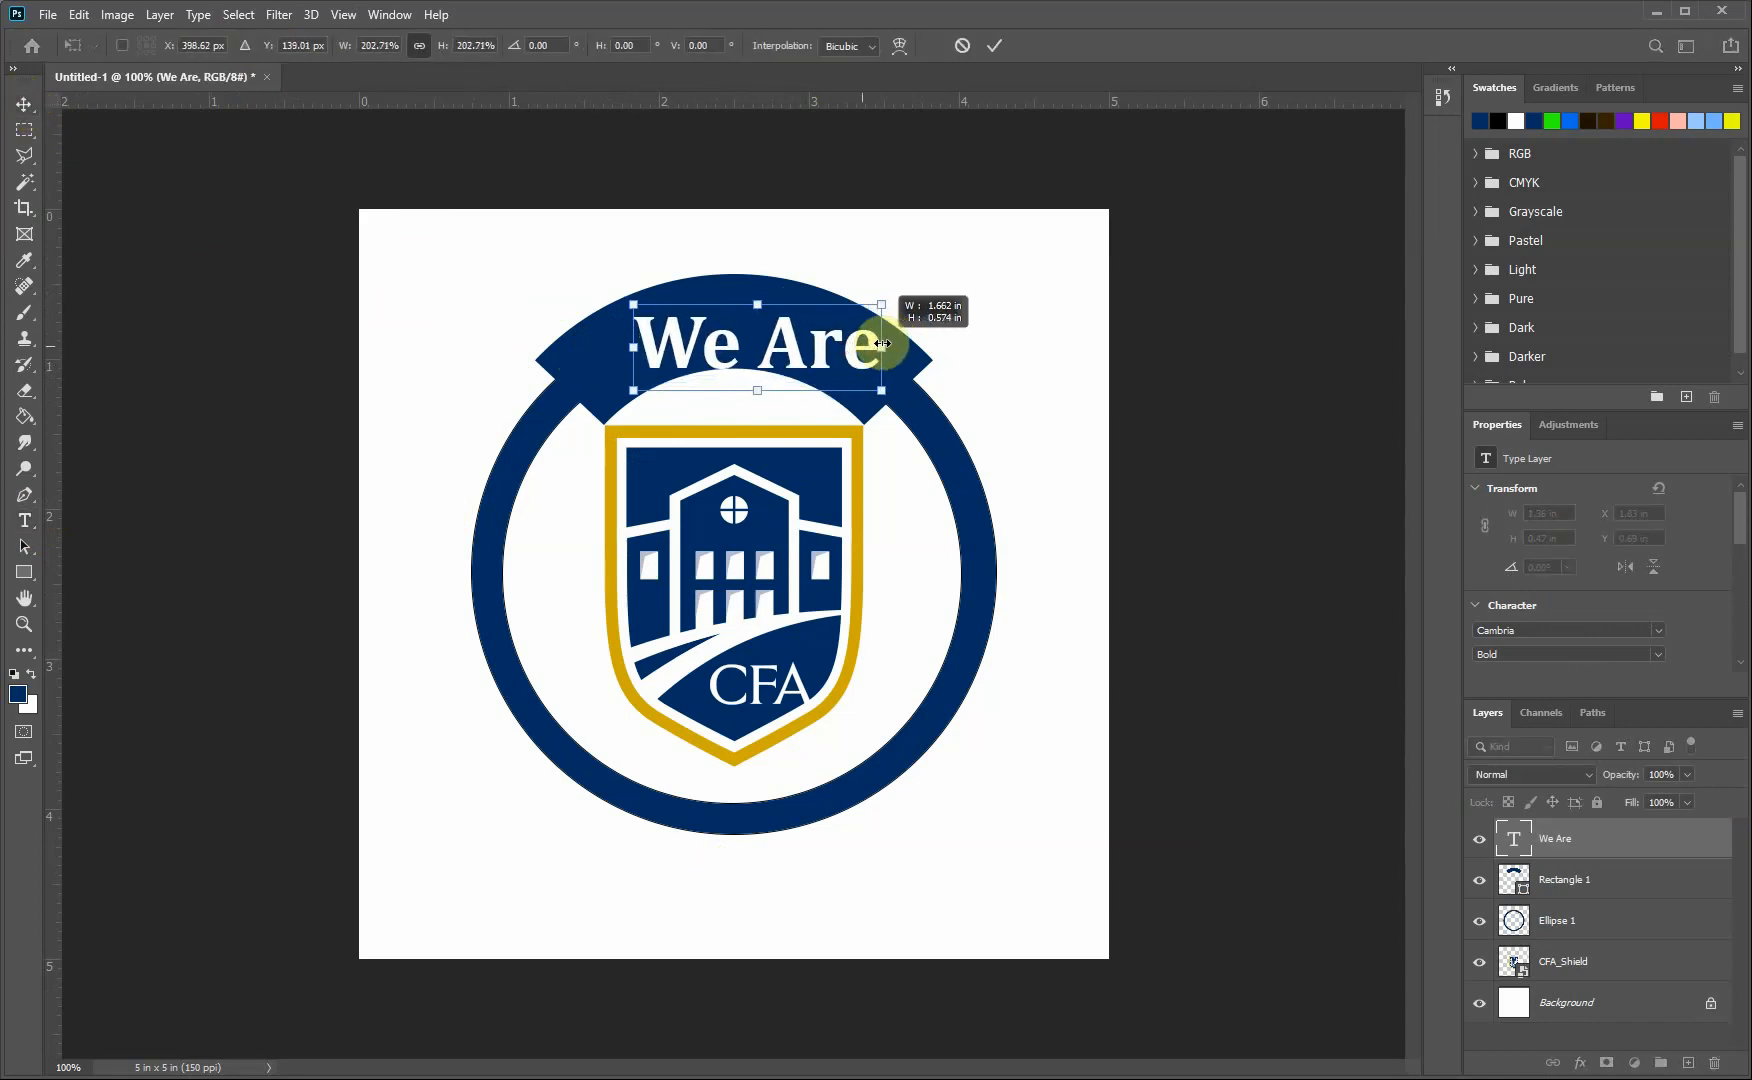
left_click_drag(634, 347, 606, 347)
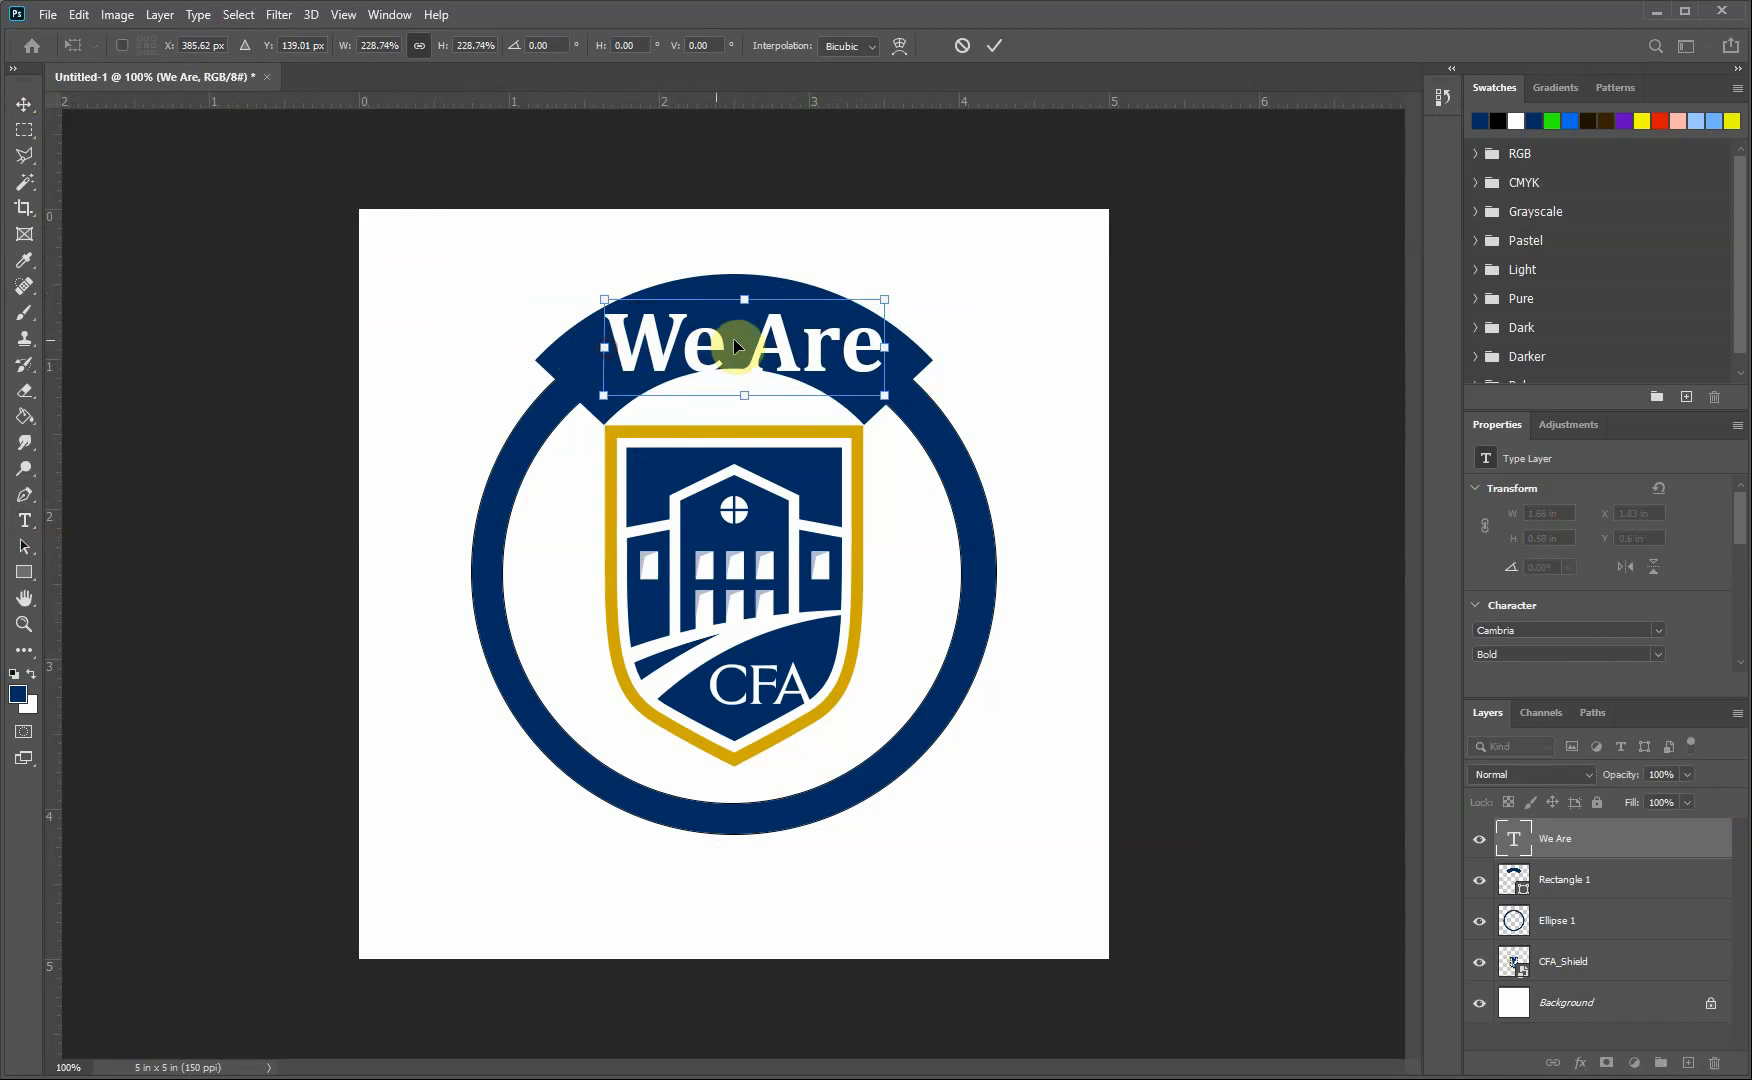
left_click_drag(781, 342, 770, 328)
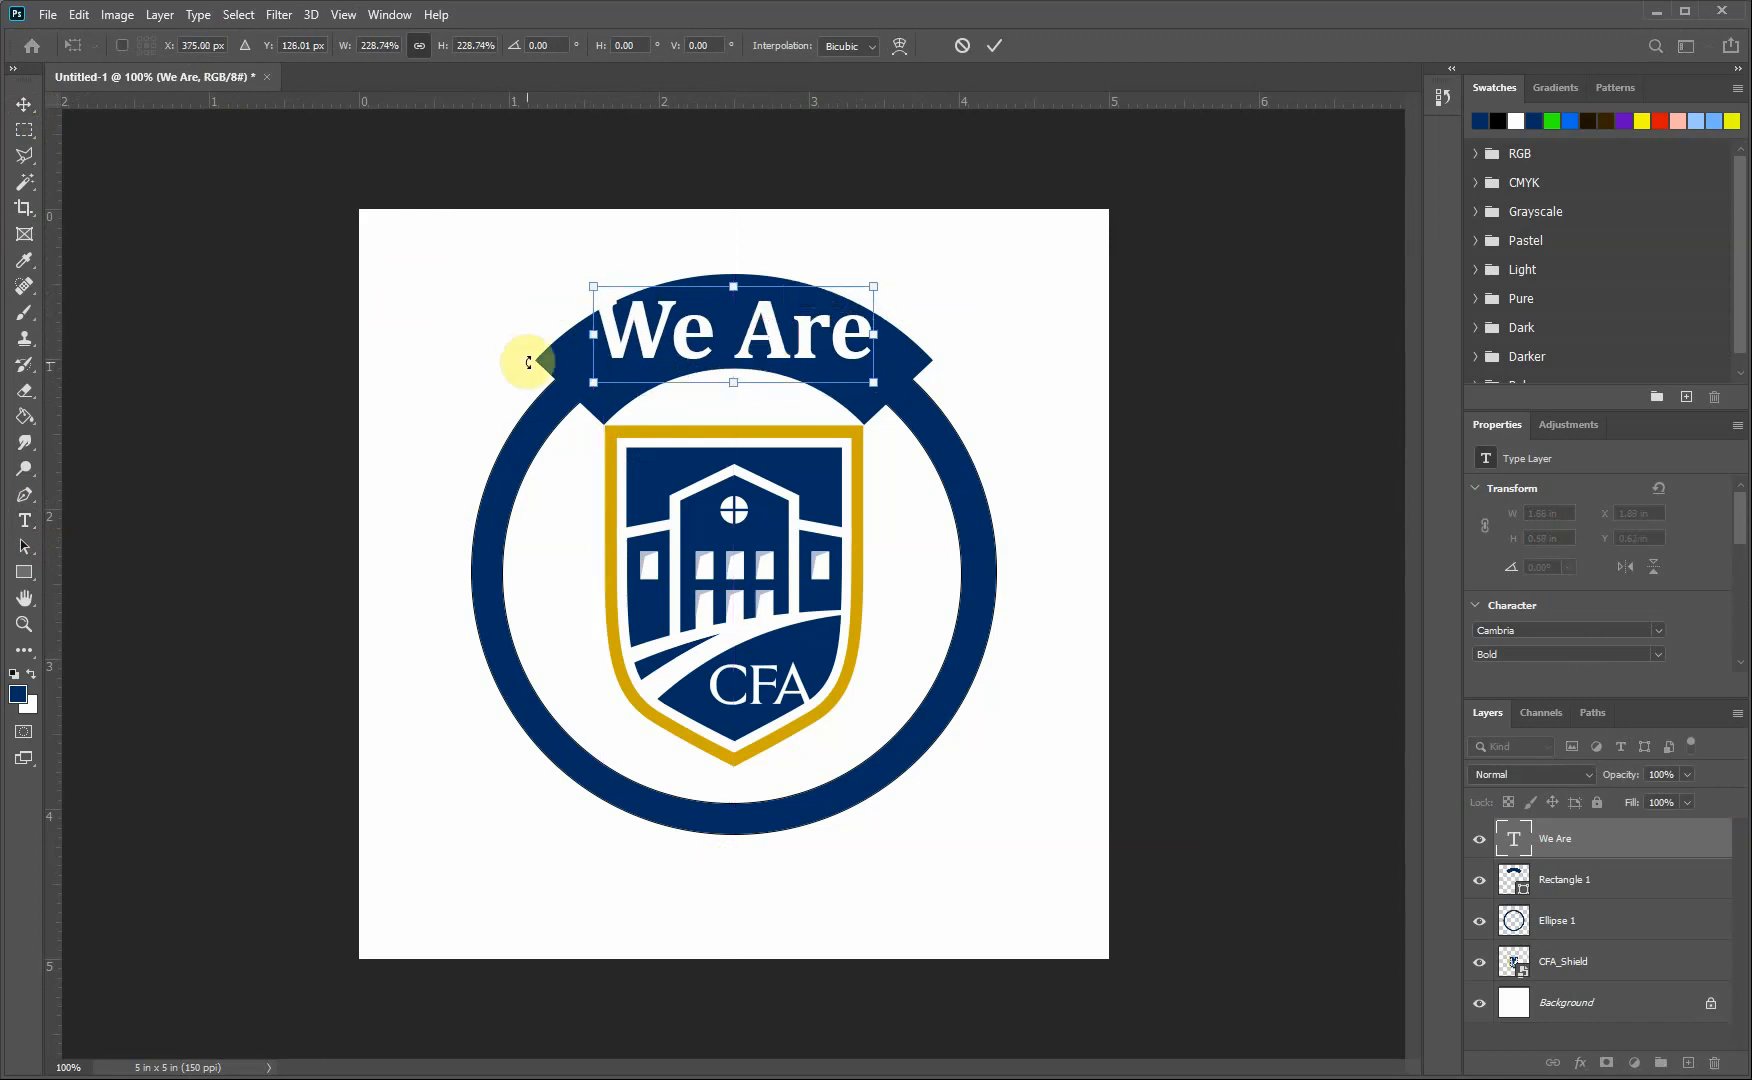
Step: Warp the "We Are" text with the horizontal Arc style at a +50% bend, and lower it onto the banner
left_click(27, 519)
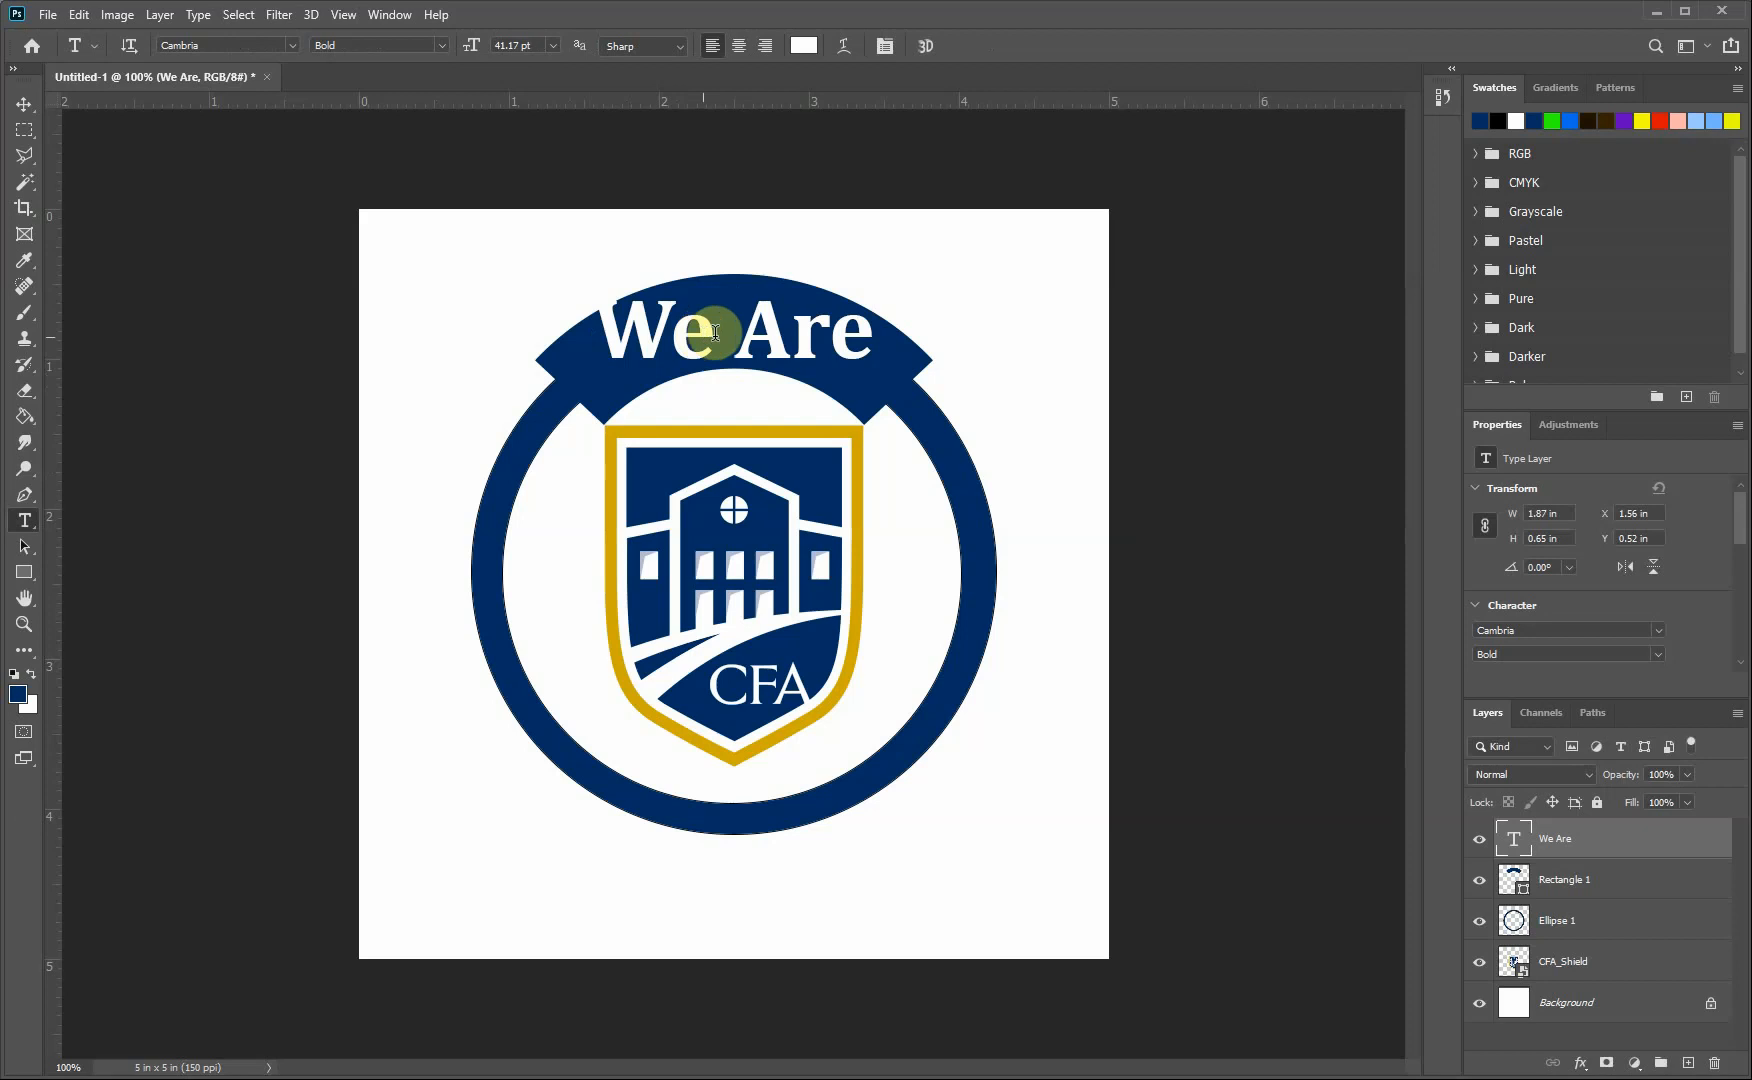
left_click(840, 48)
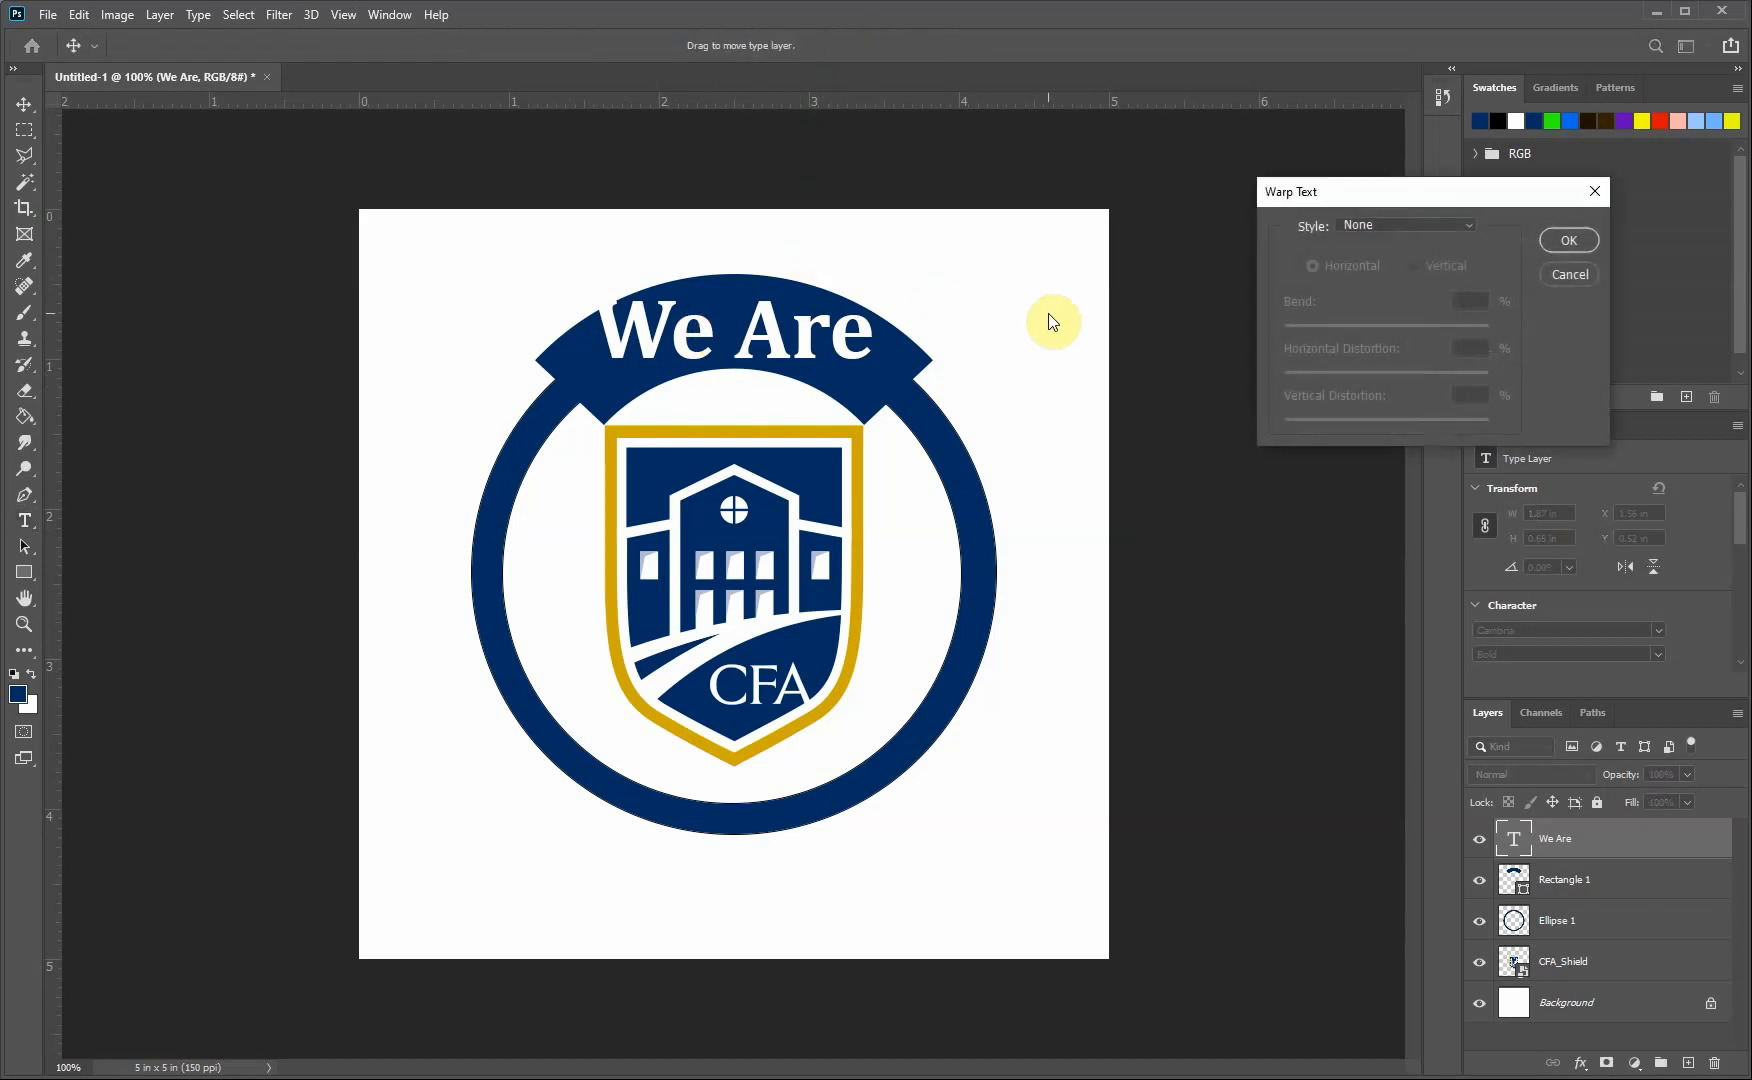
left_click(1471, 226)
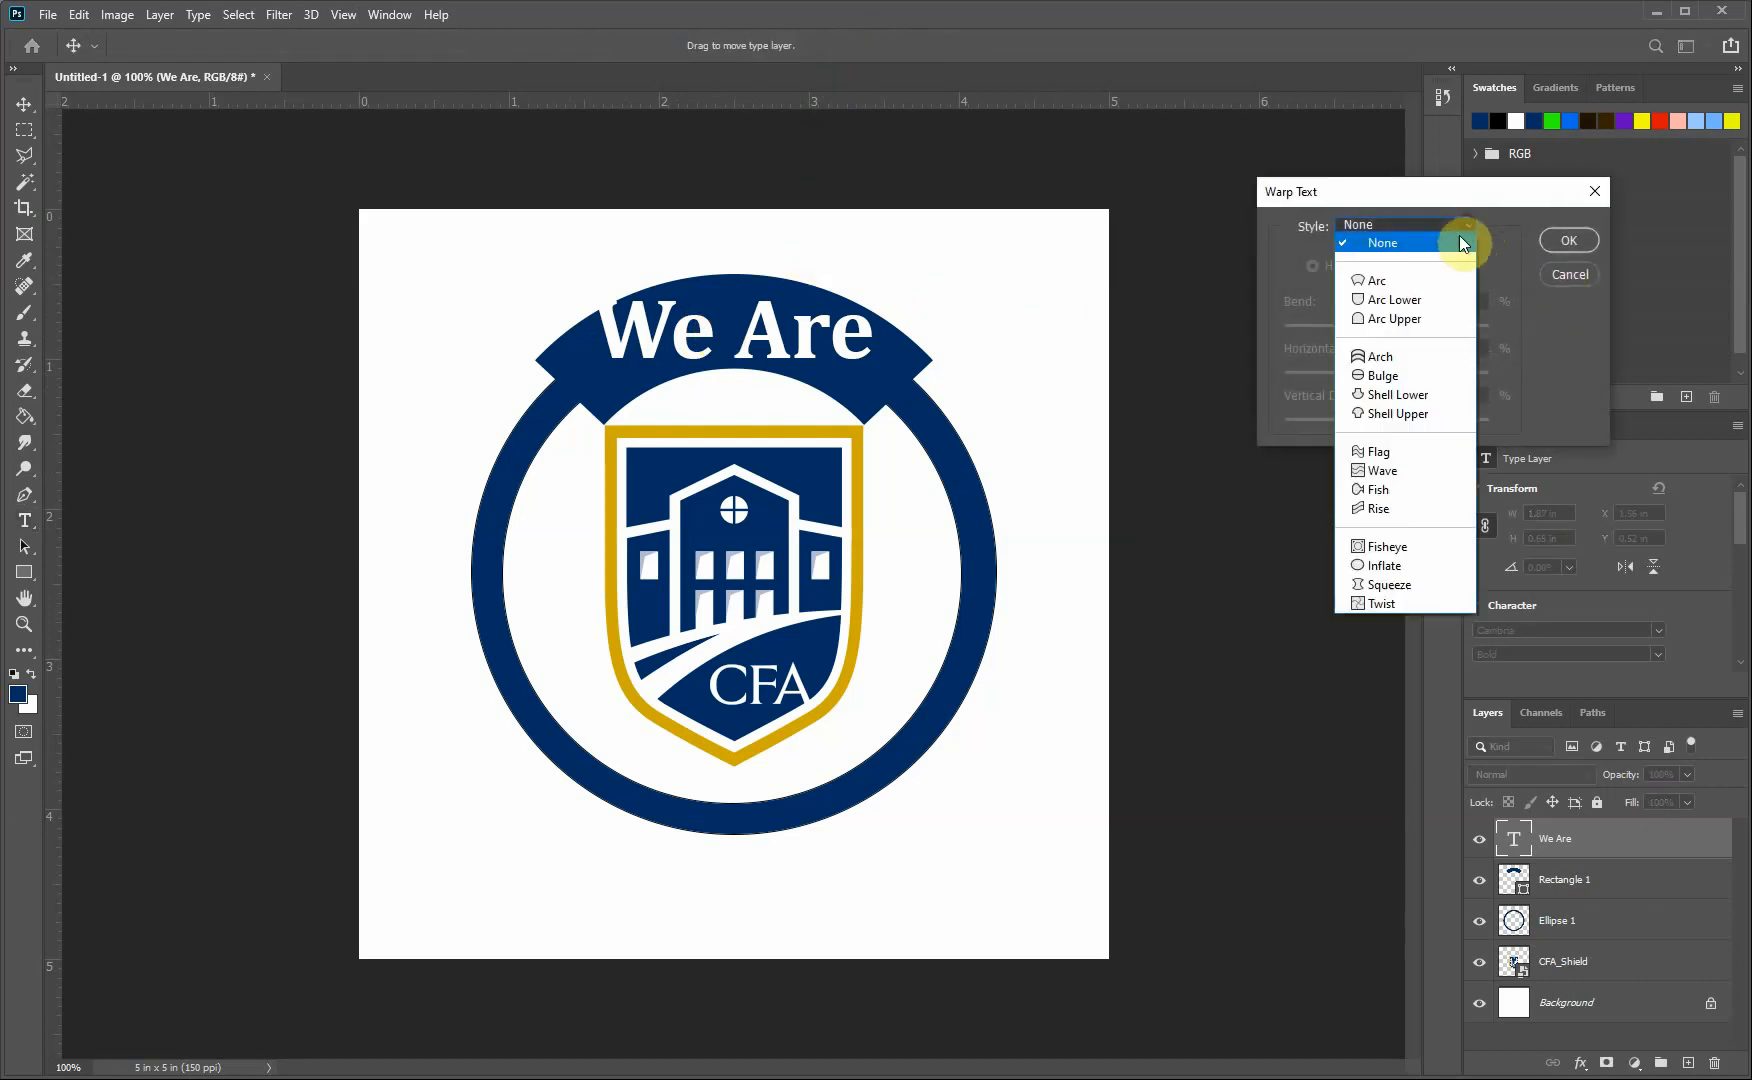
left_click(1441, 280)
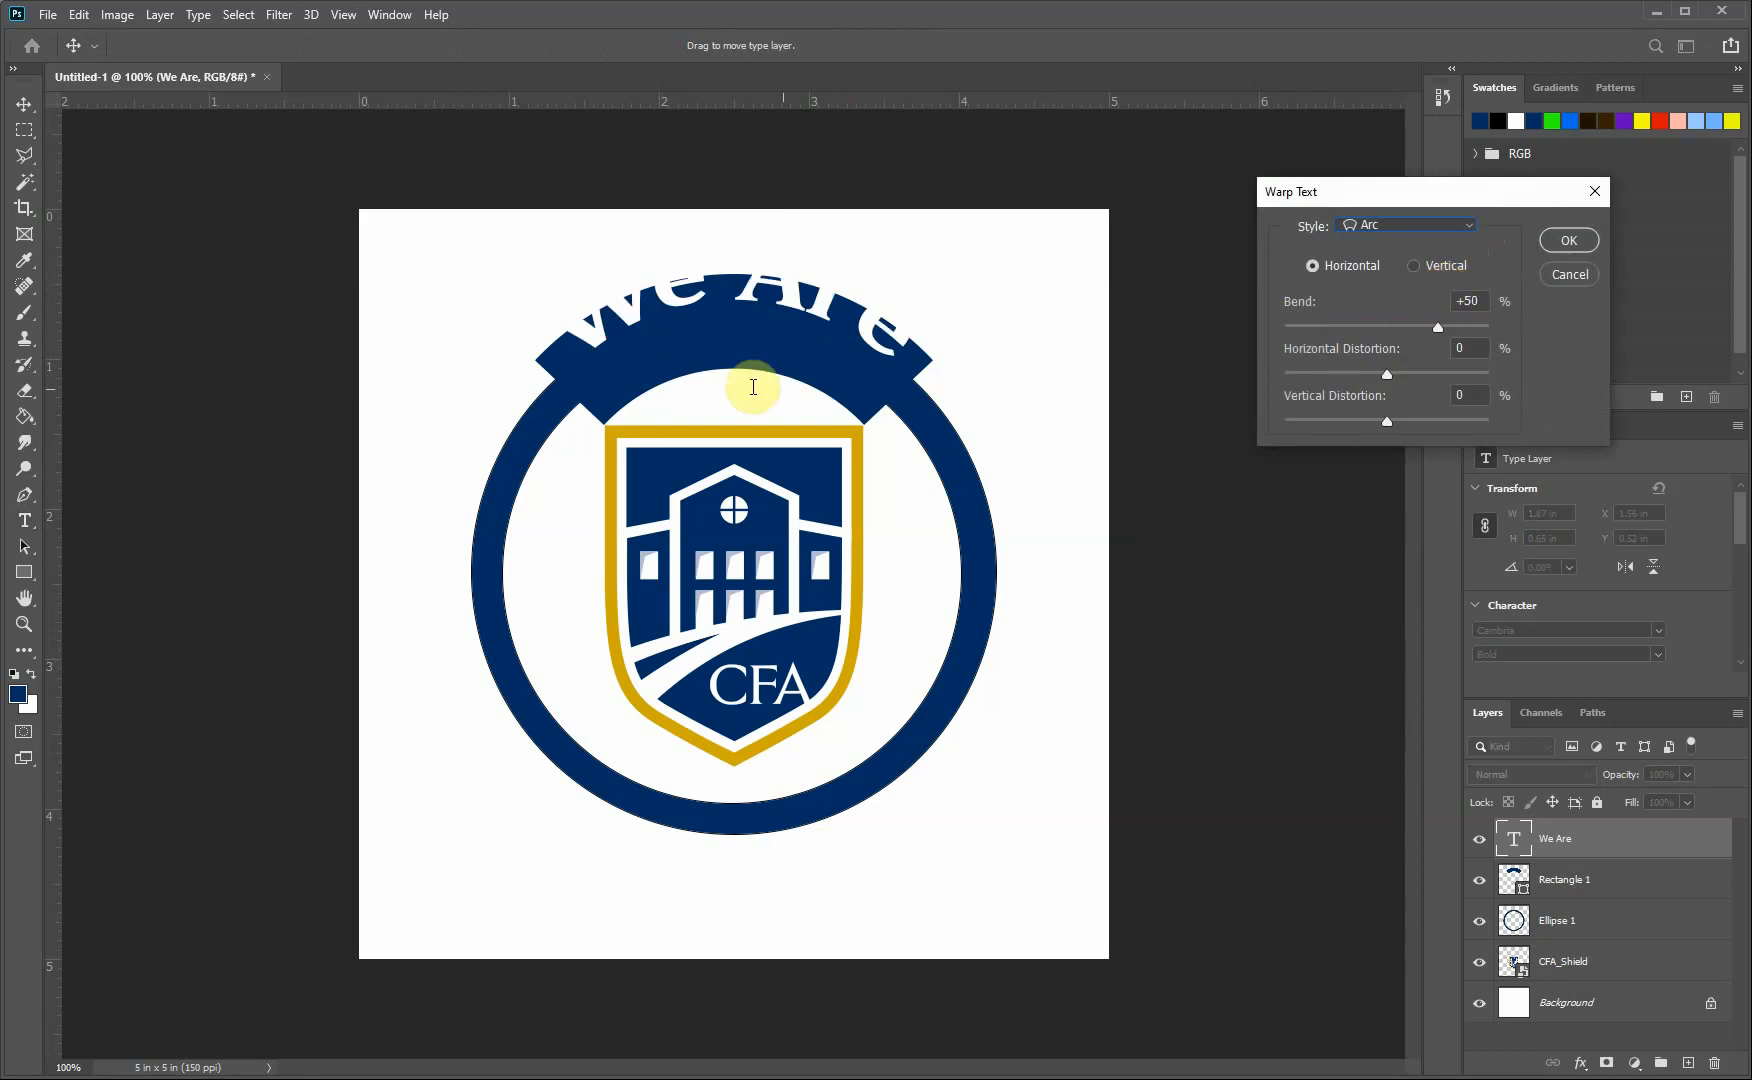
left_click_drag(670, 308, 678, 349)
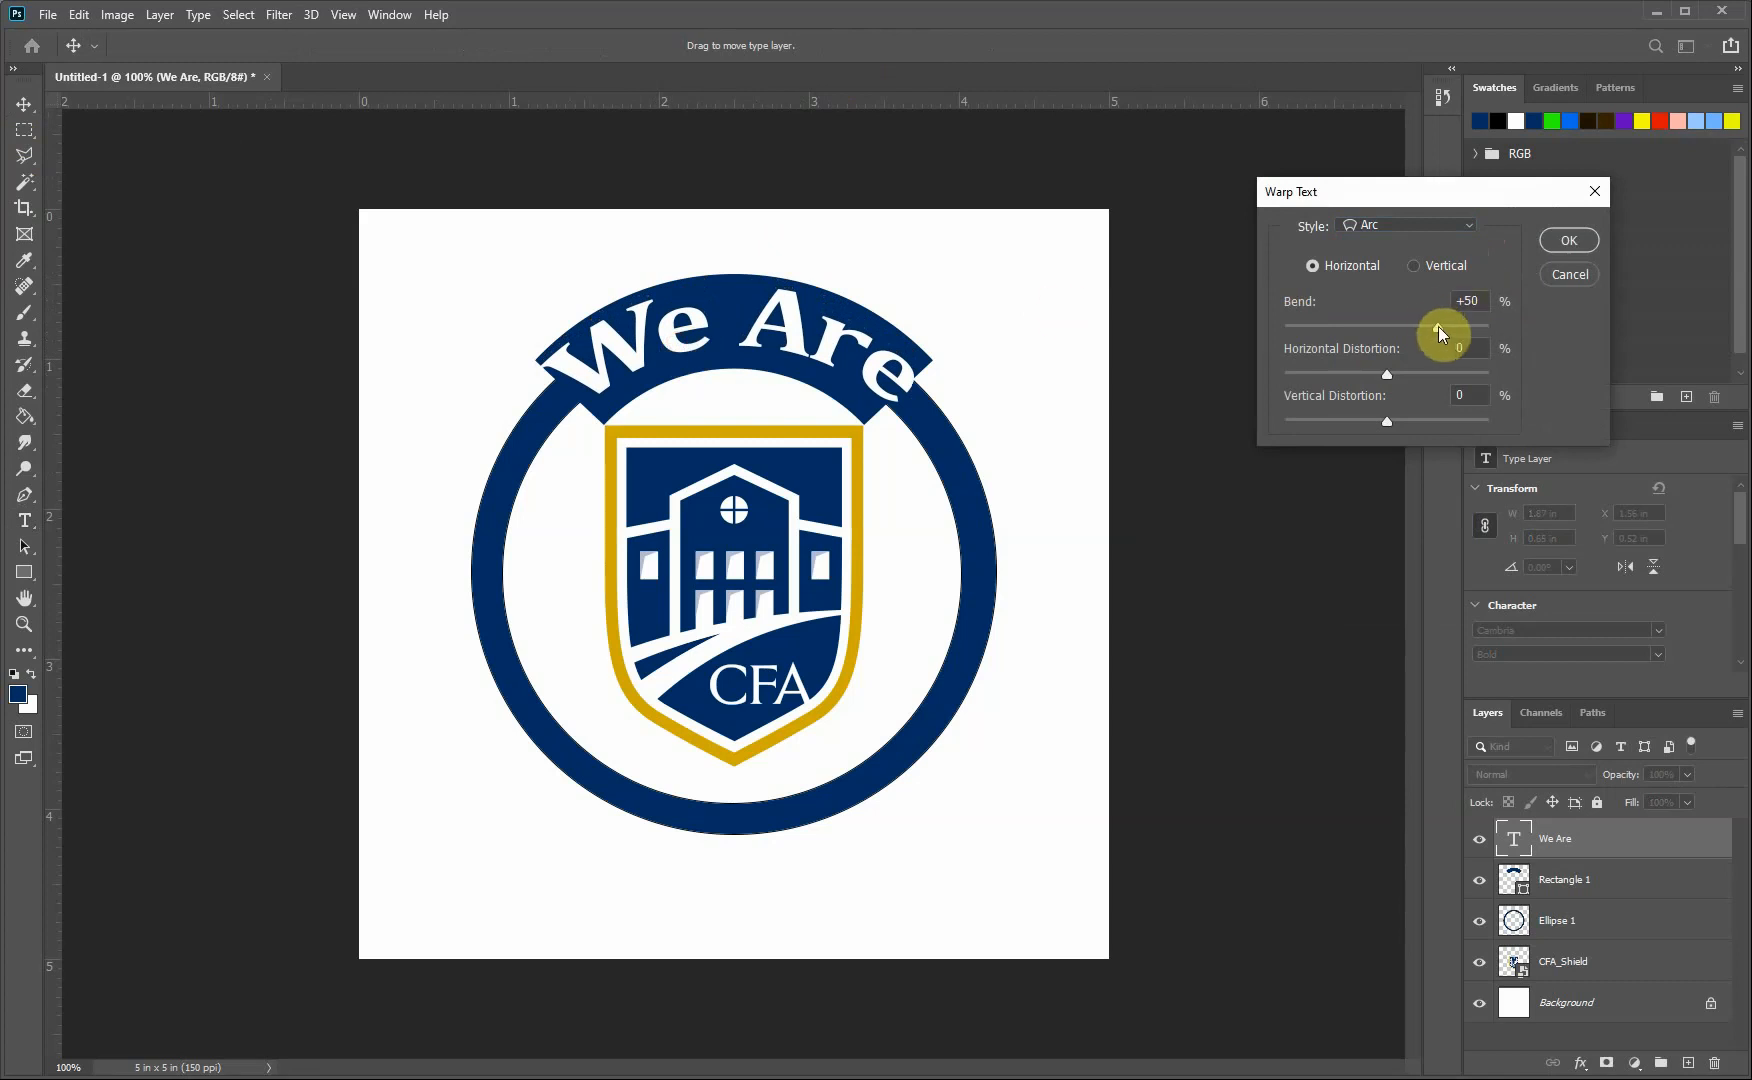
left_click_drag(1434, 328, 1314, 334)
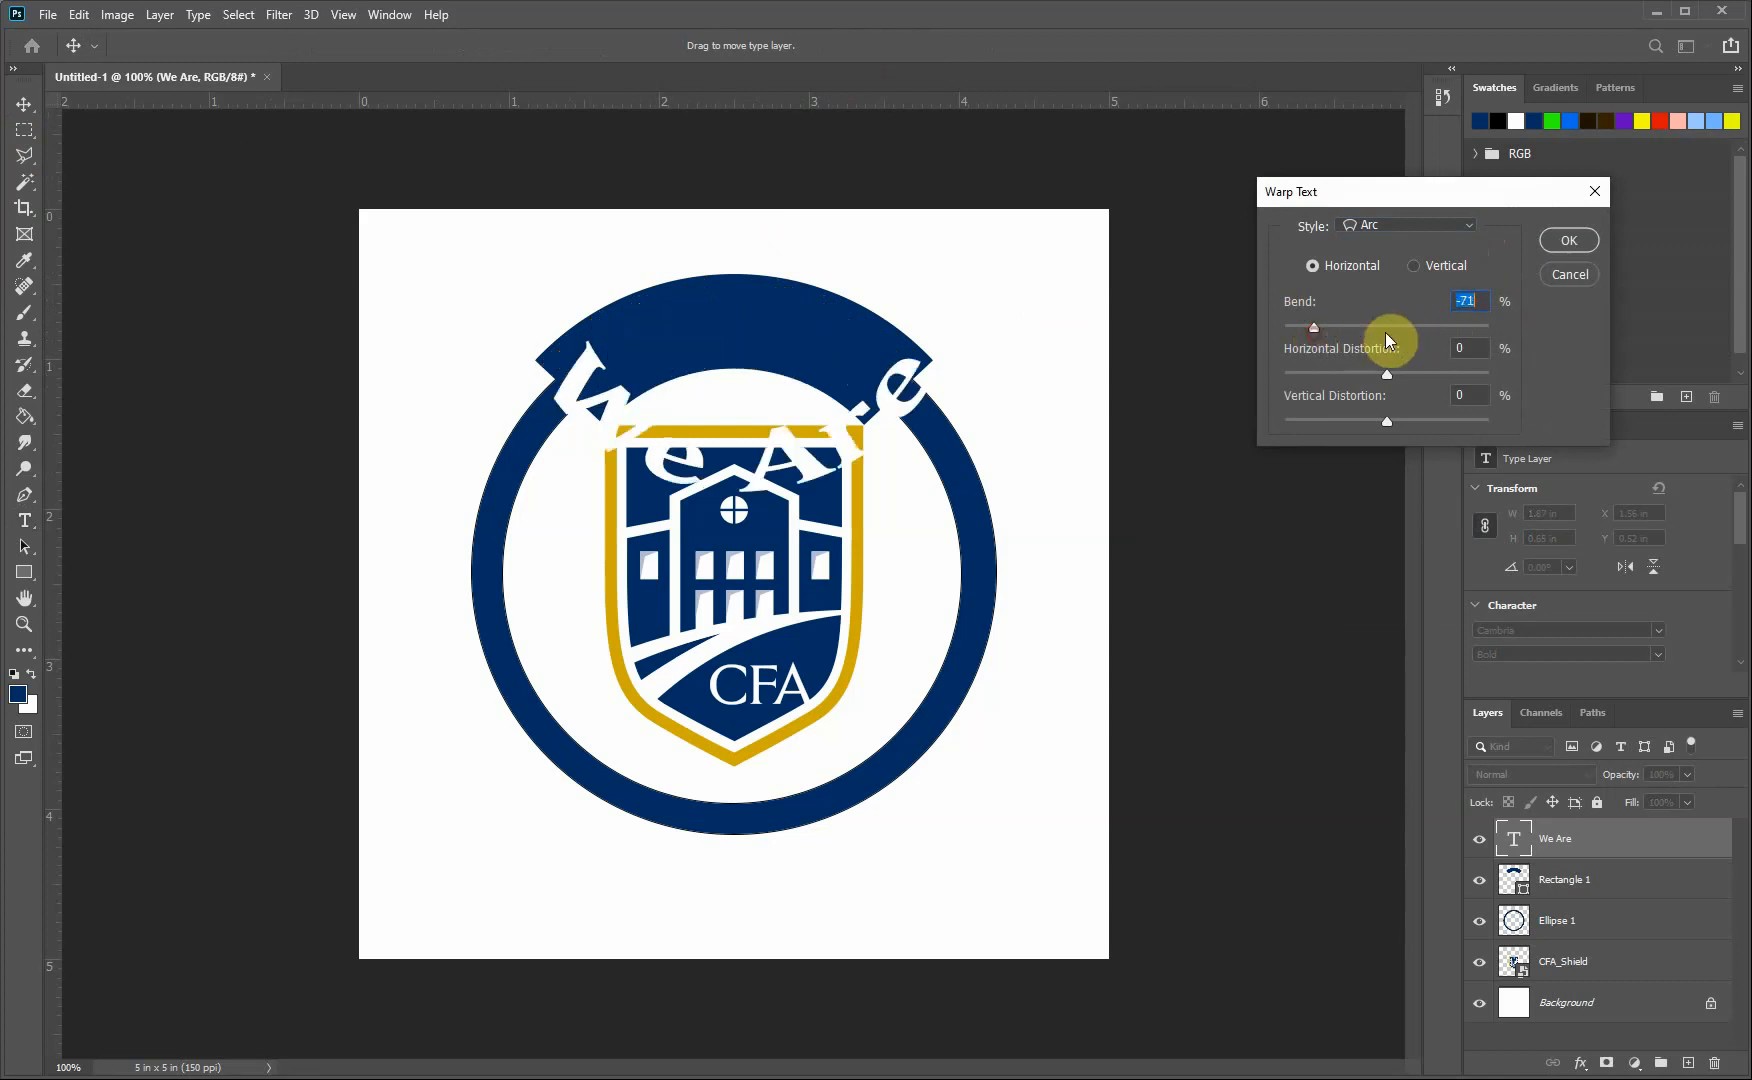
left_click_drag(1421, 331, 1386, 374)
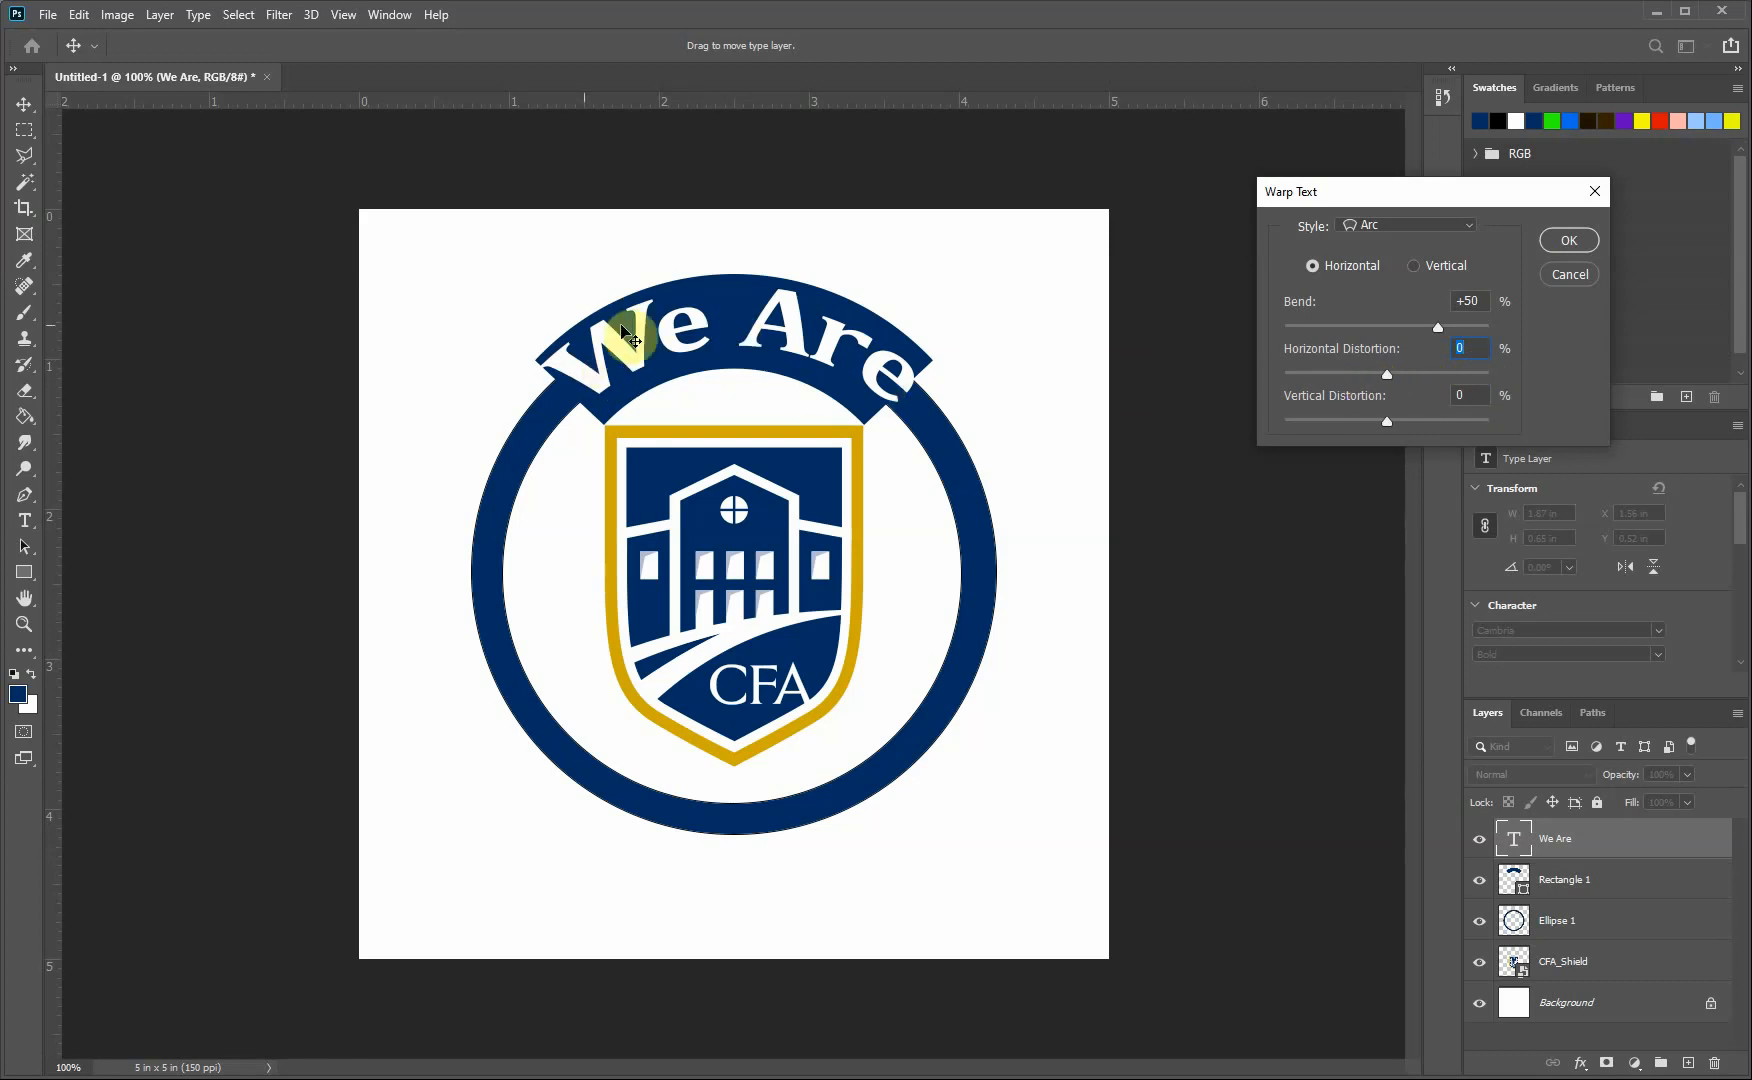
left_click(1545, 244)
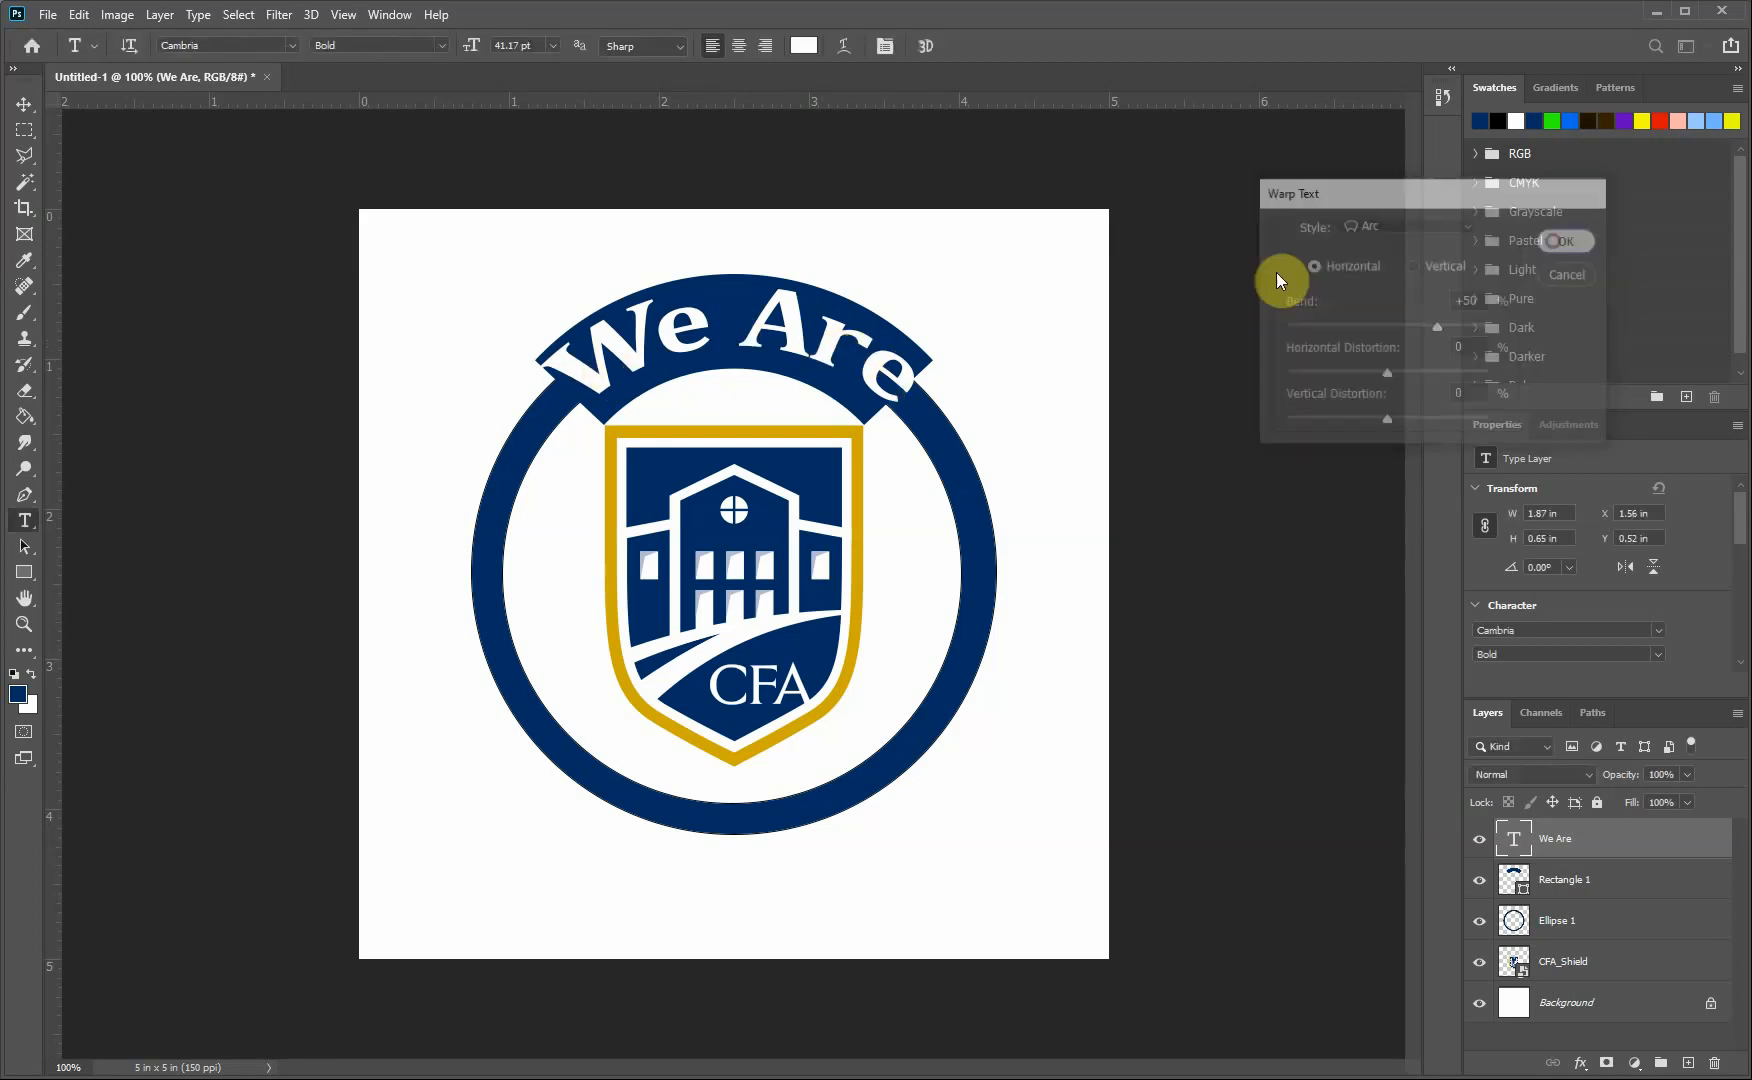
Step: Scale the arced "We Are" text down to about 92%, centre it within the upper banner, and deselect it
left_click(24, 104)
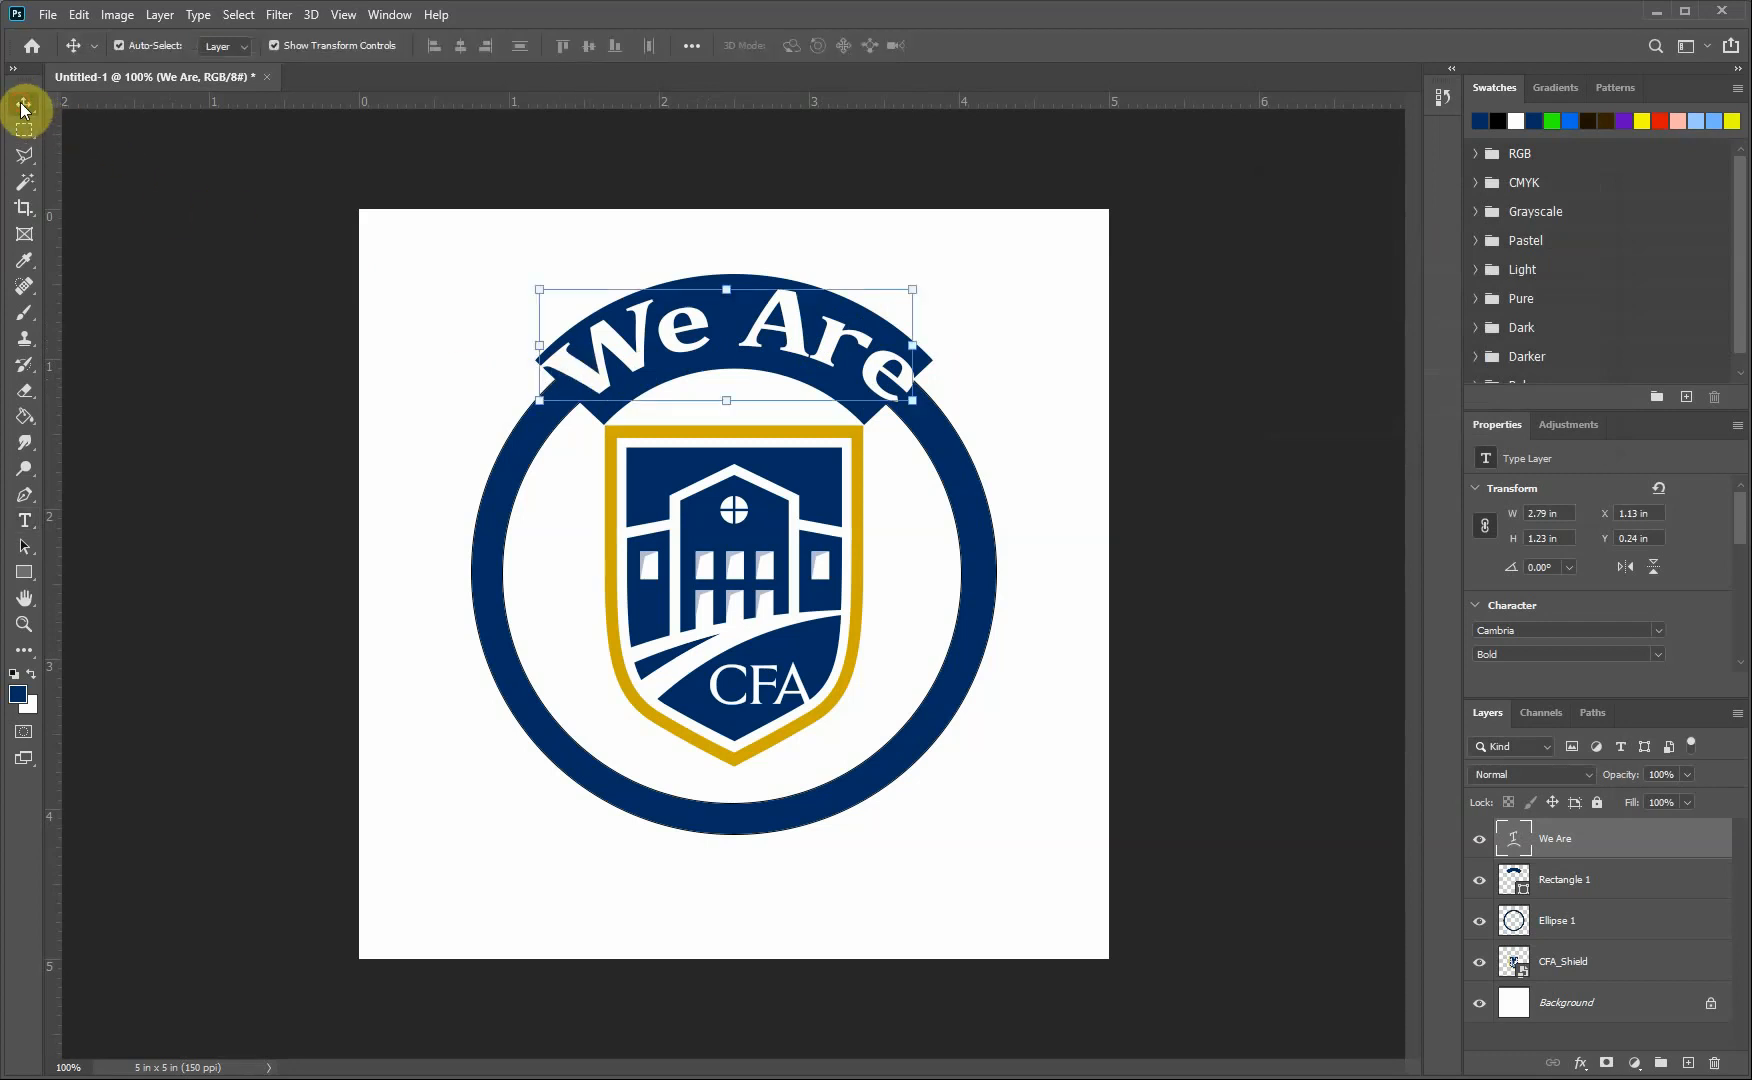
left_click_drag(536, 341, 549, 343)
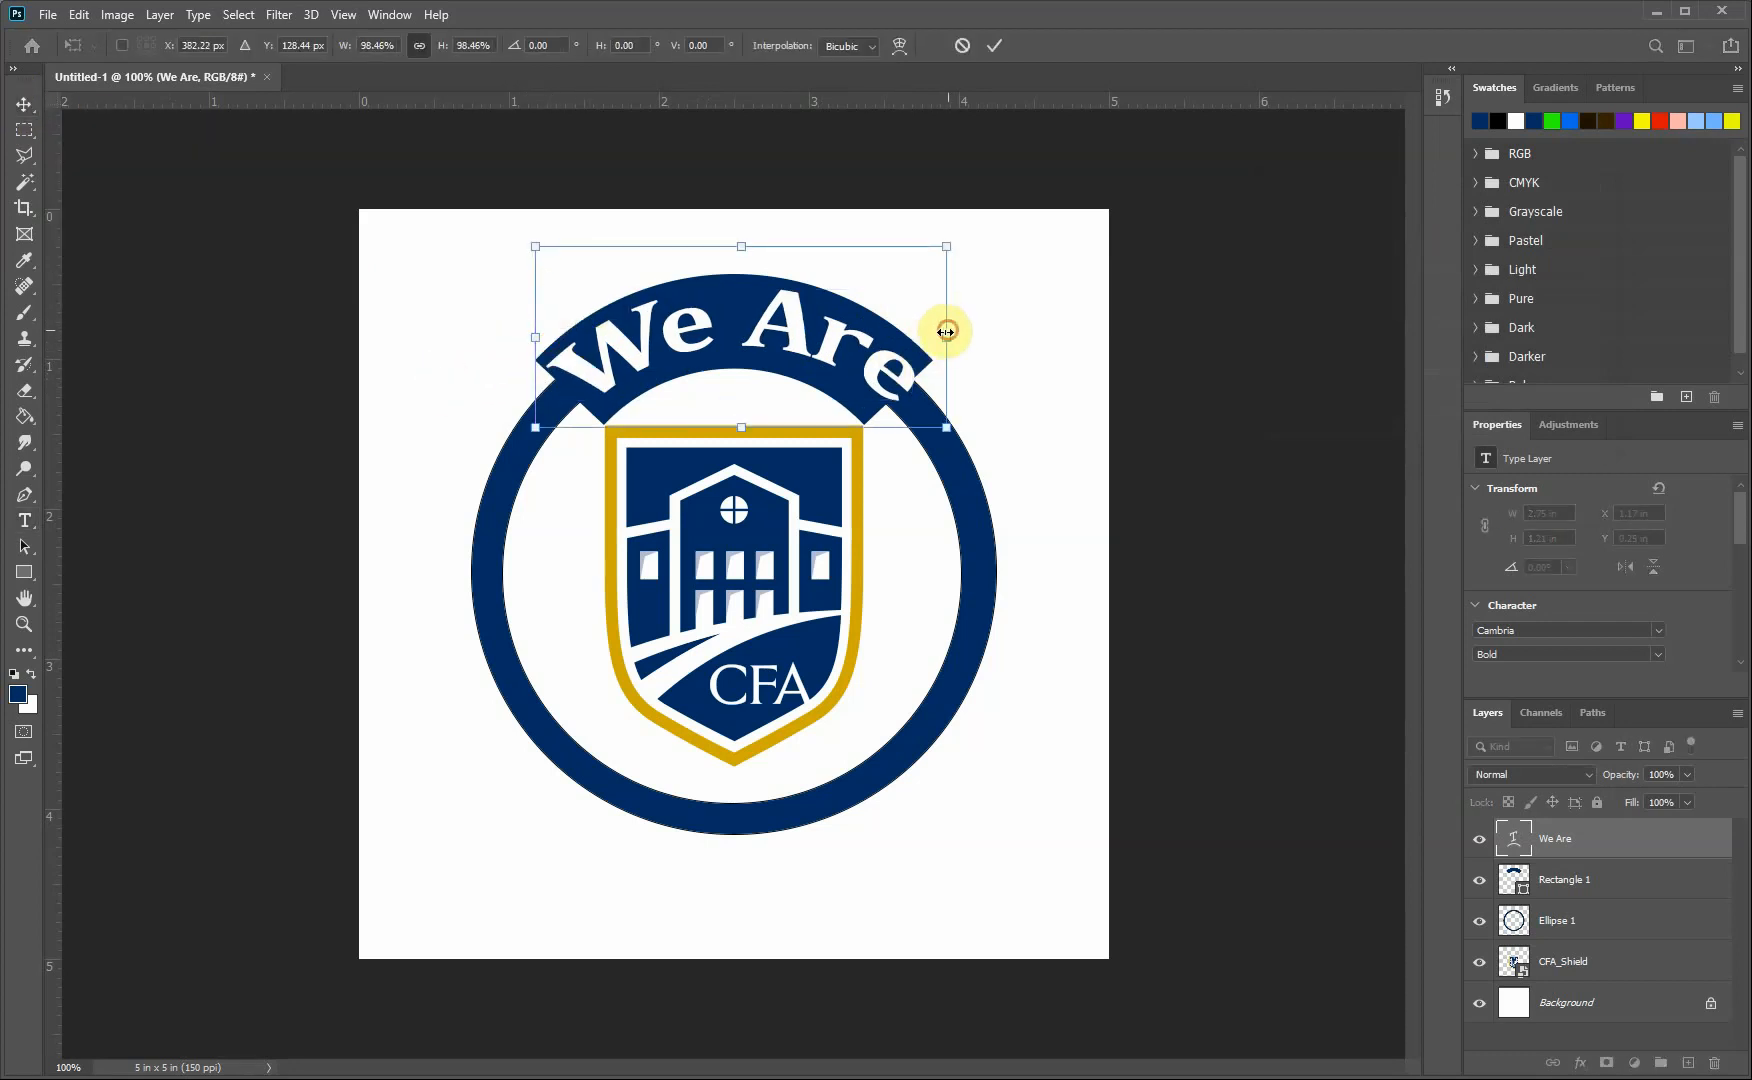
left_click_drag(946, 331, 920, 336)
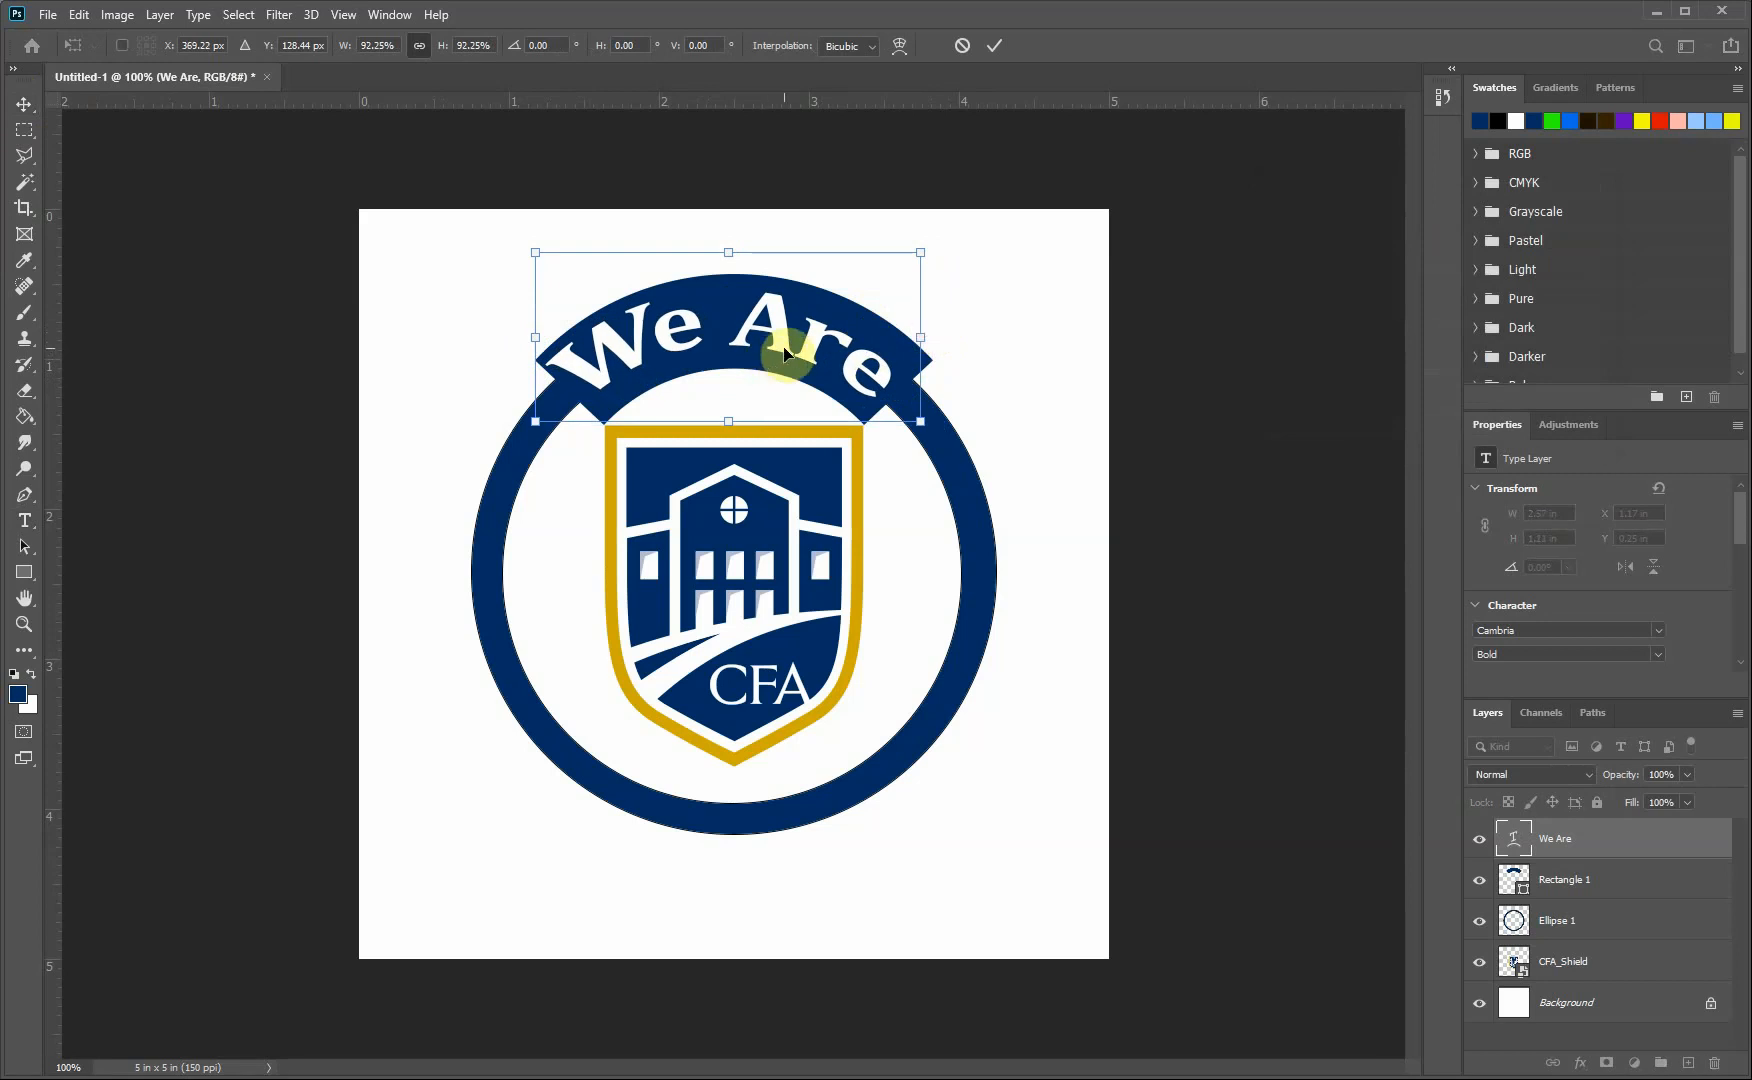
left_click_drag(785, 352, 798, 354)
left_click(999, 46)
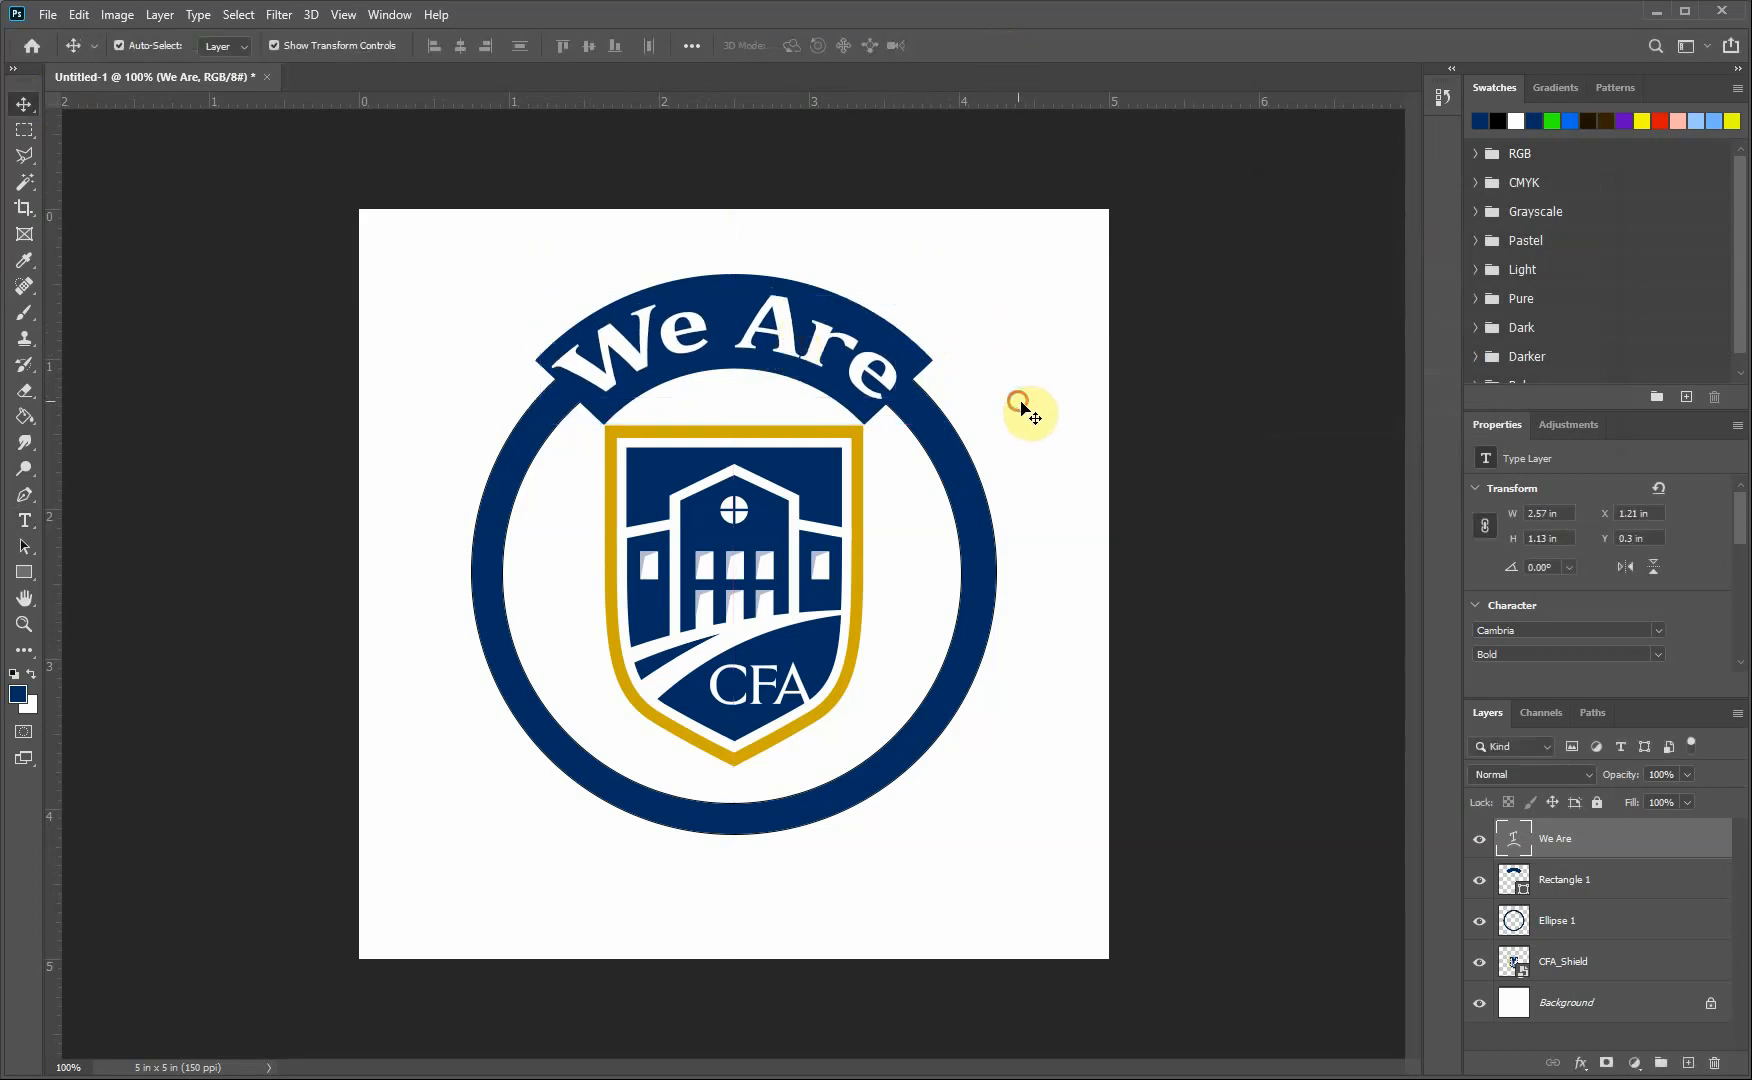
left_click(1064, 406)
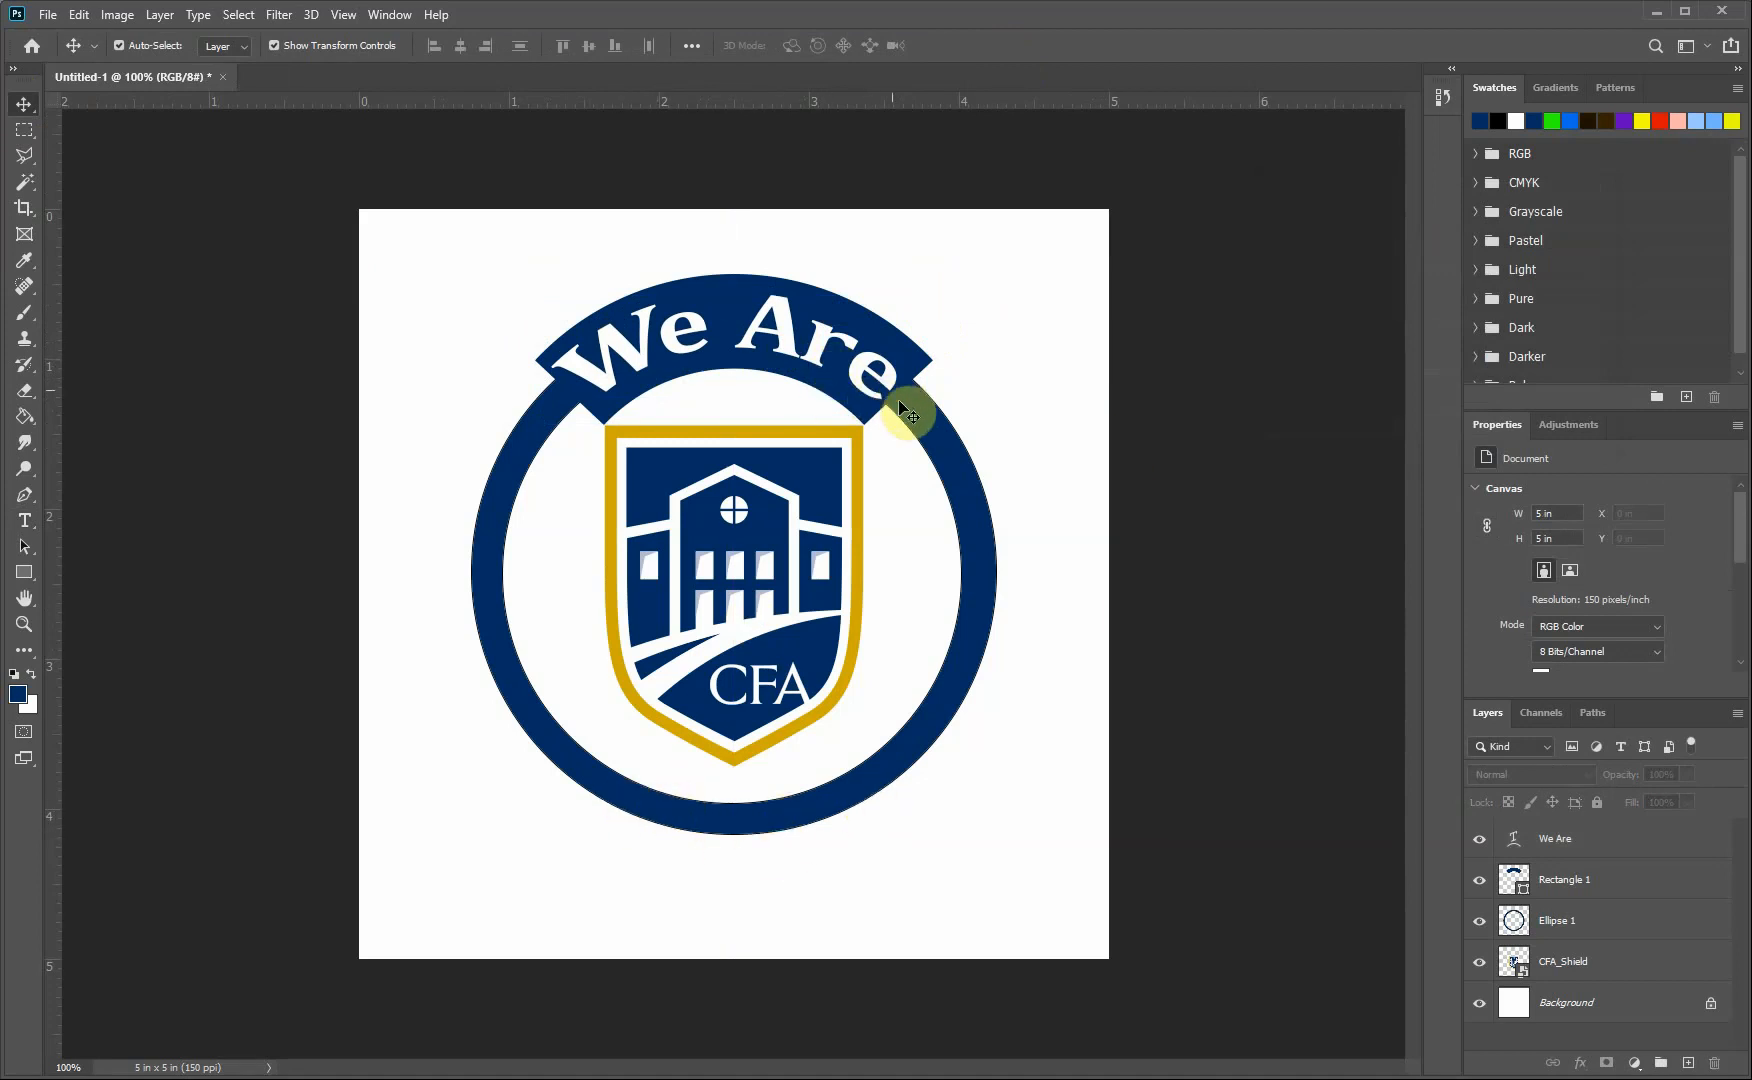
Step: Draw a navy rectangle about 215 × 89 px over the ring's lower edge and shift it sideways below the shield
left_click(22, 574)
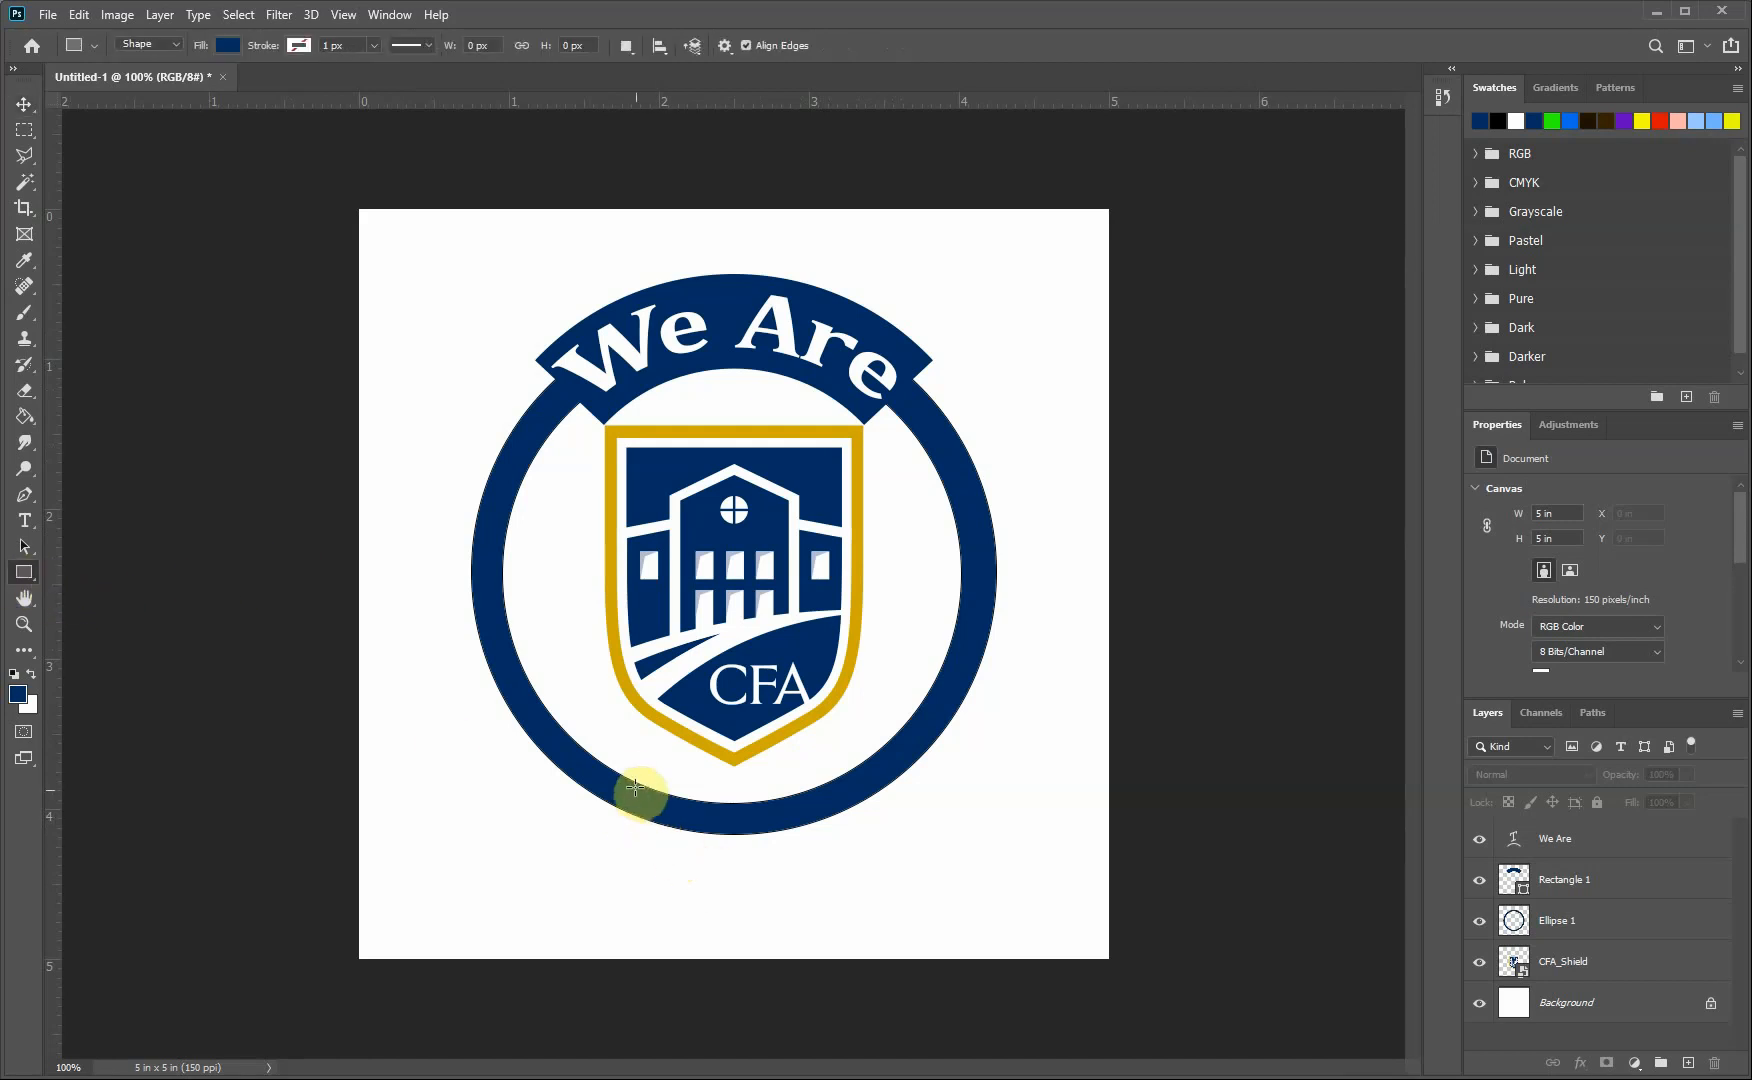
left_click_drag(619, 776, 834, 864)
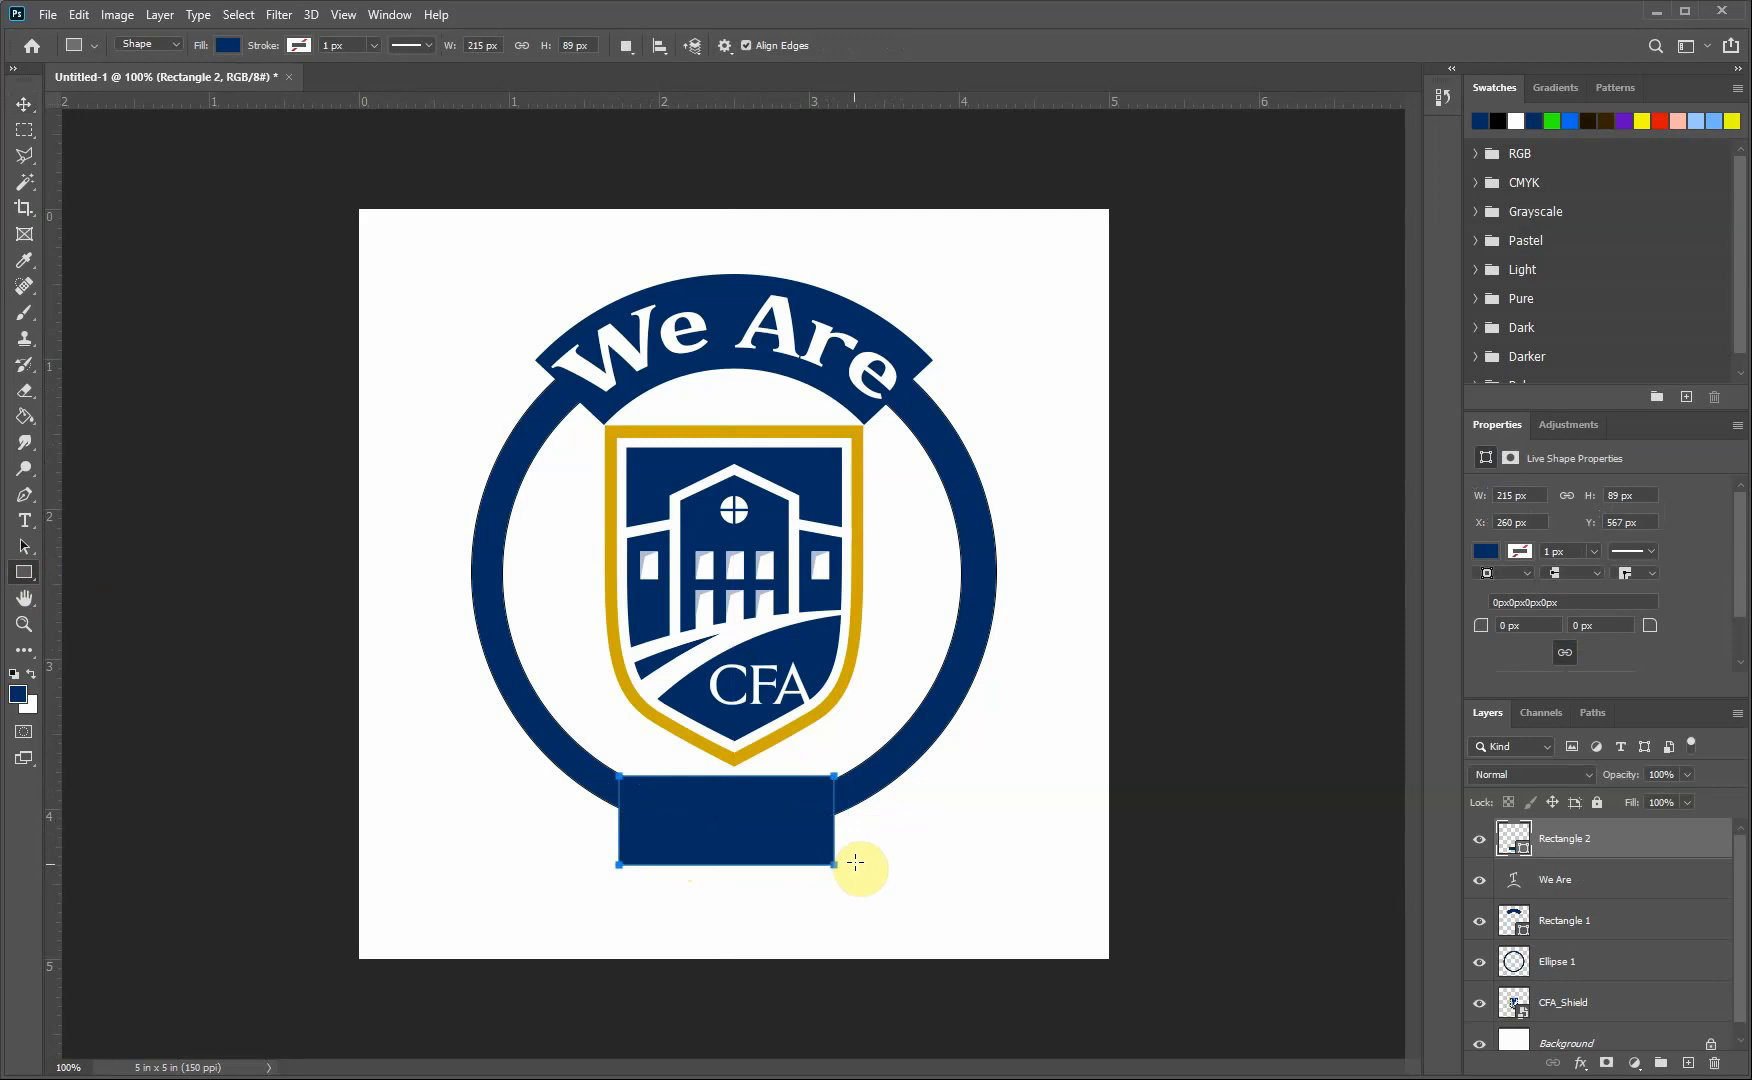
left_click(24, 104)
left_click_drag(642, 808, 695, 810)
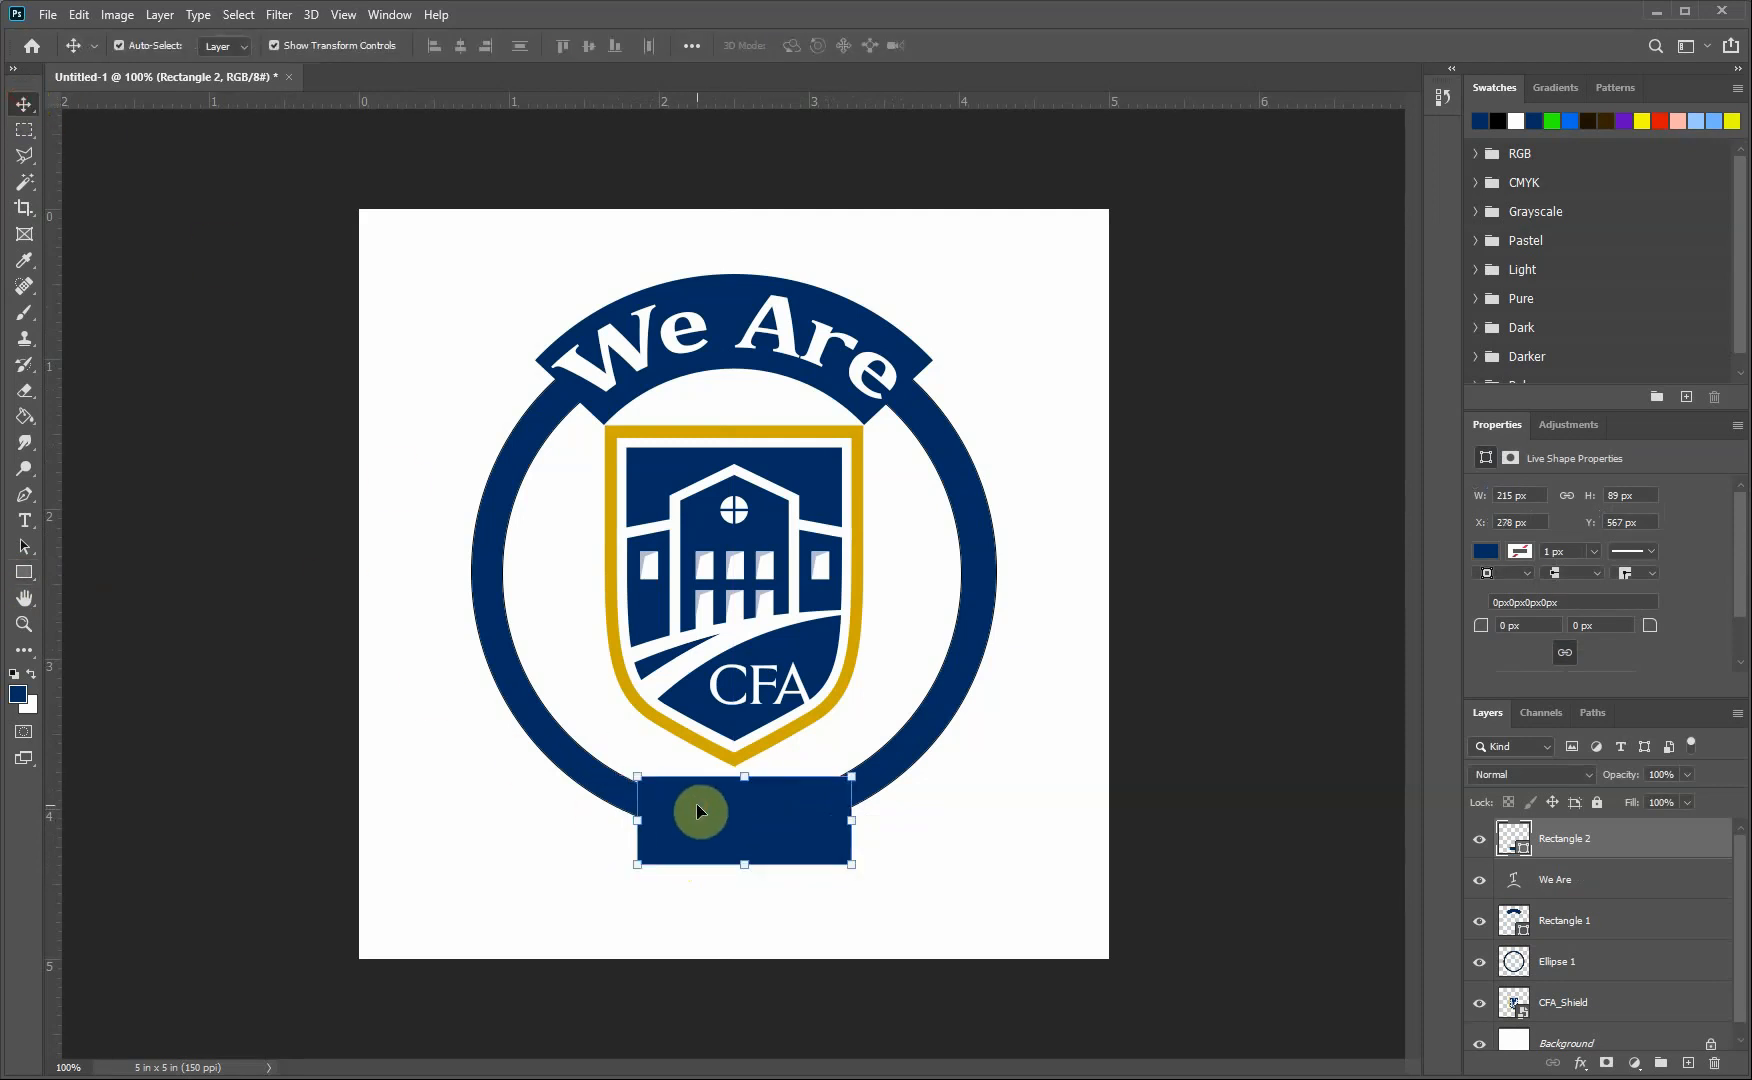
Step: Warp the lower rectangle with the Arc preset at a bend of about -47%, and centre it on the ring's lower edge
left_click(79, 15)
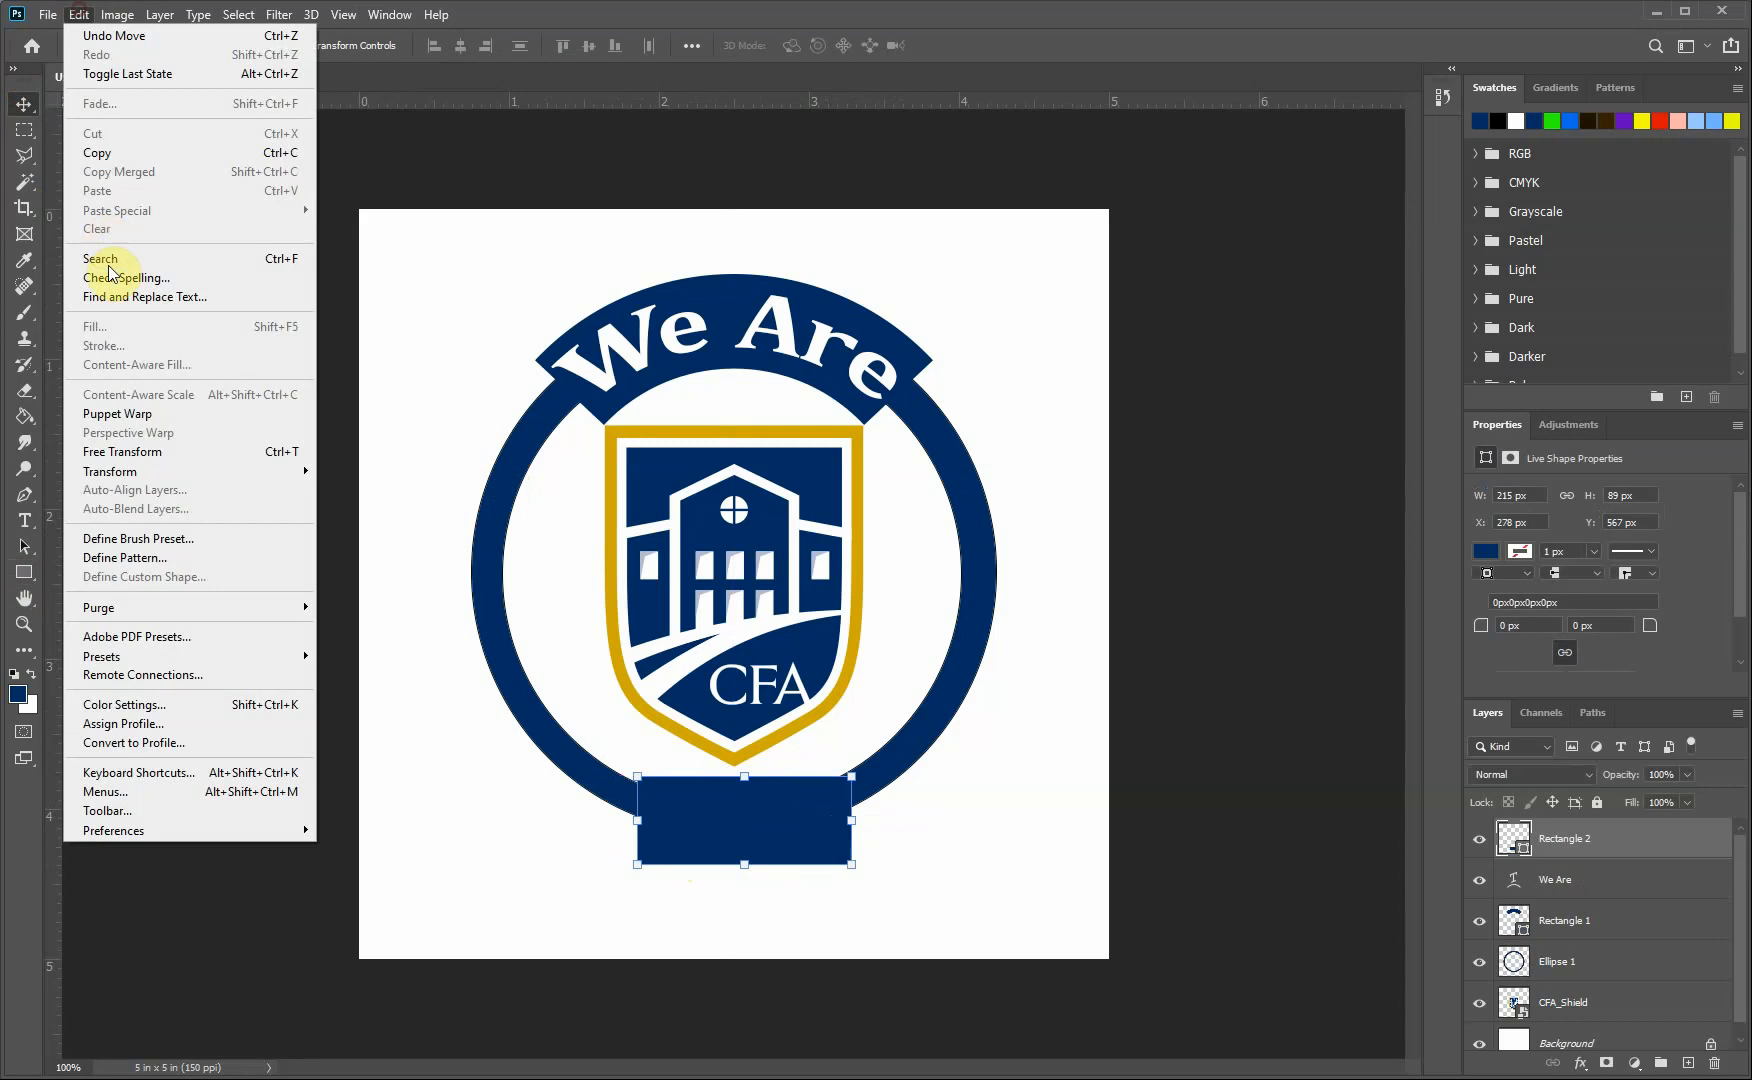
mouse_move(146, 470)
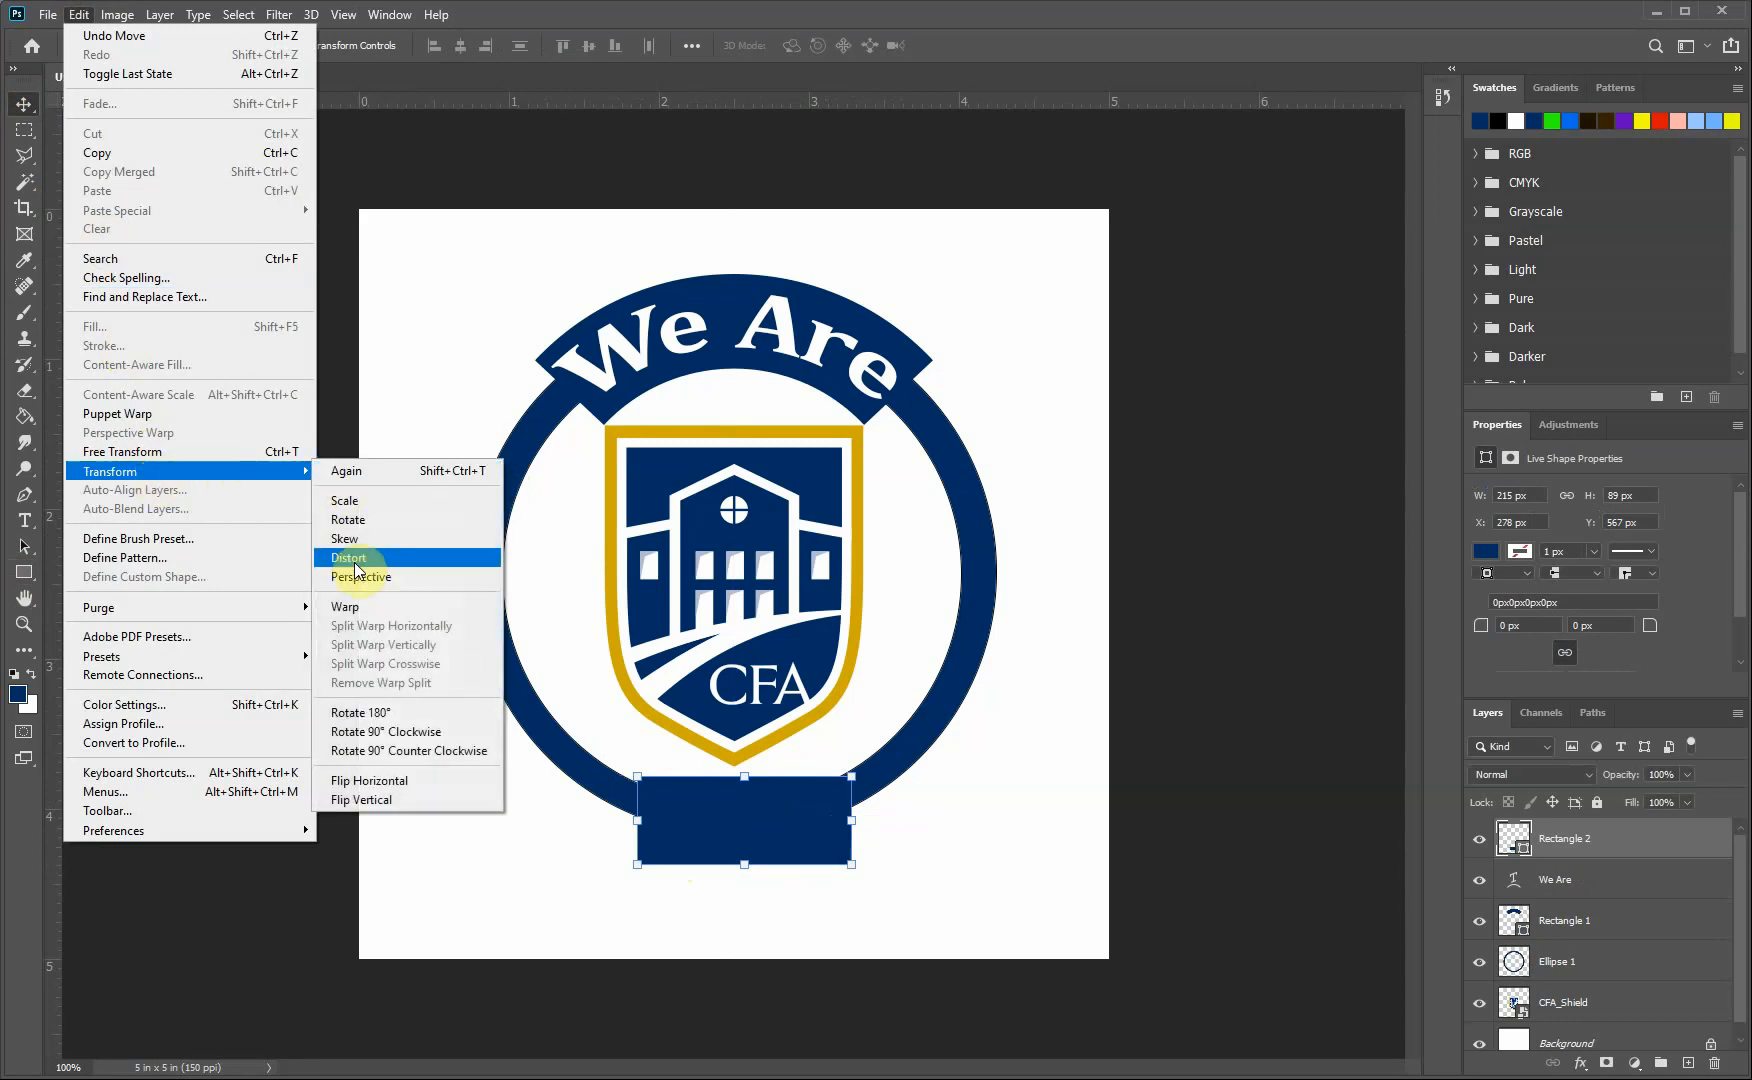
left_click(357, 605)
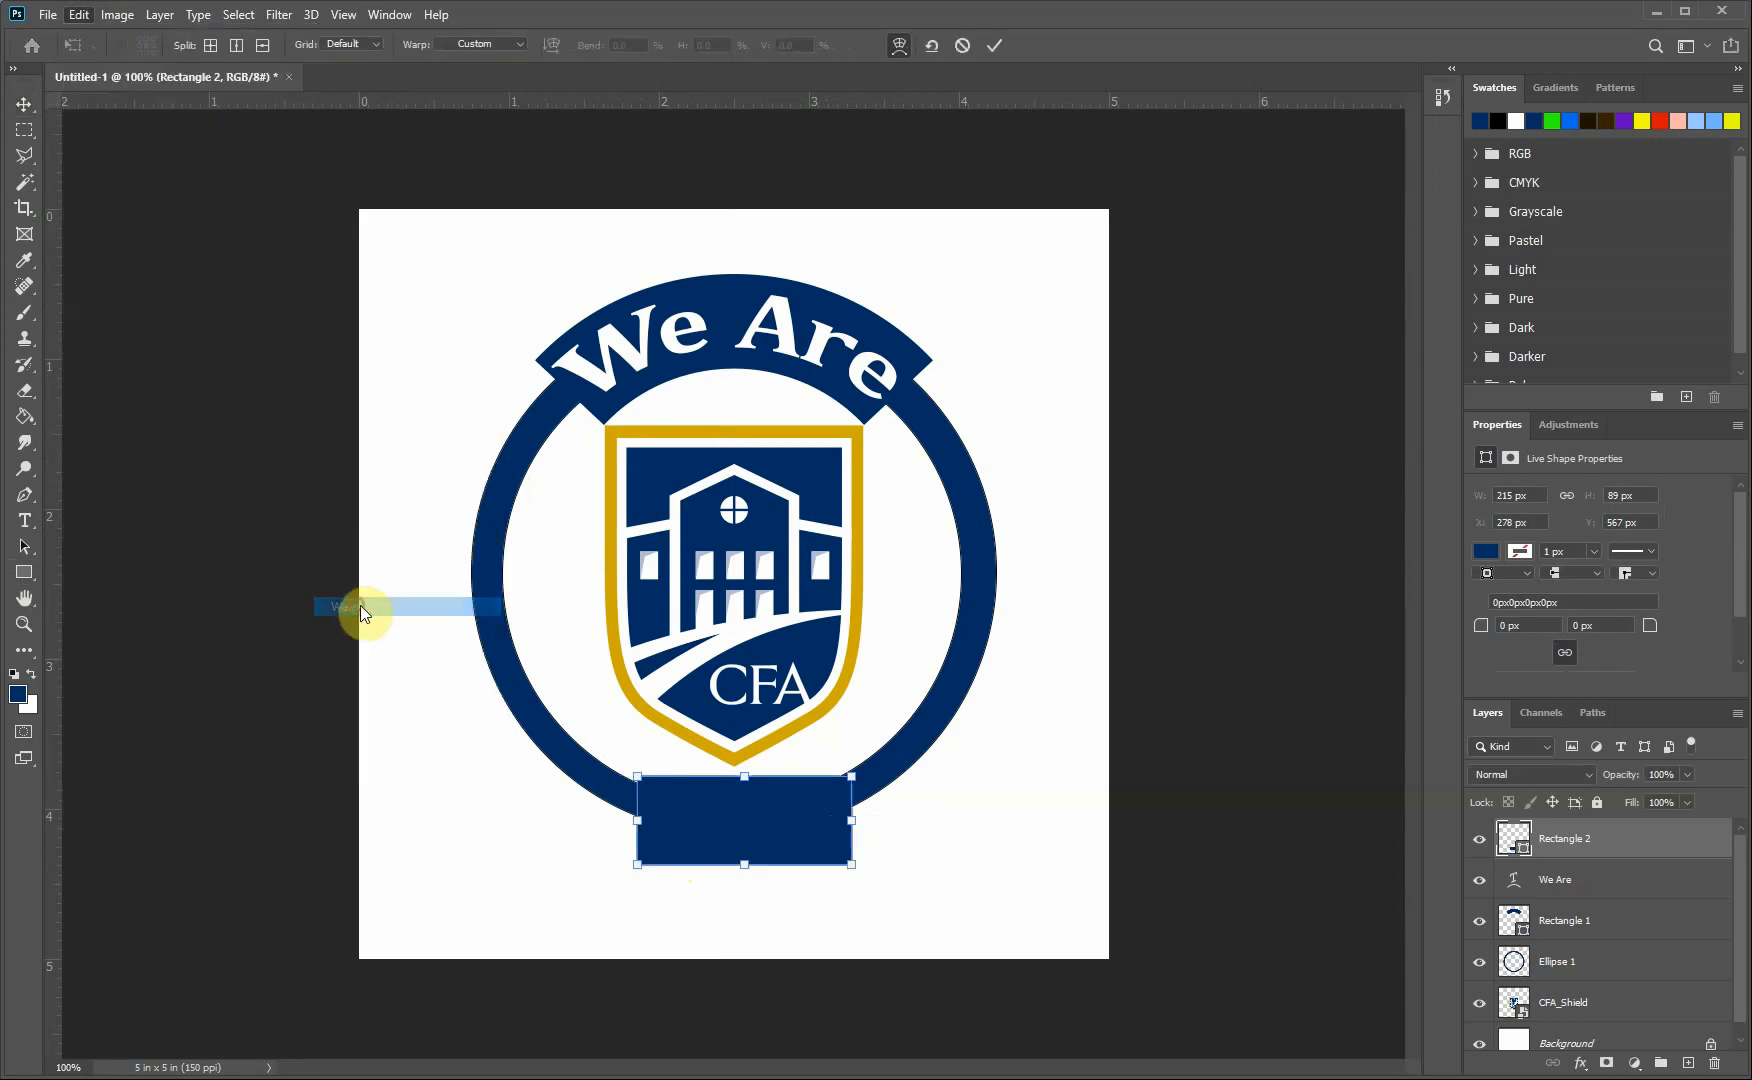
left_click(521, 42)
left_click(490, 90)
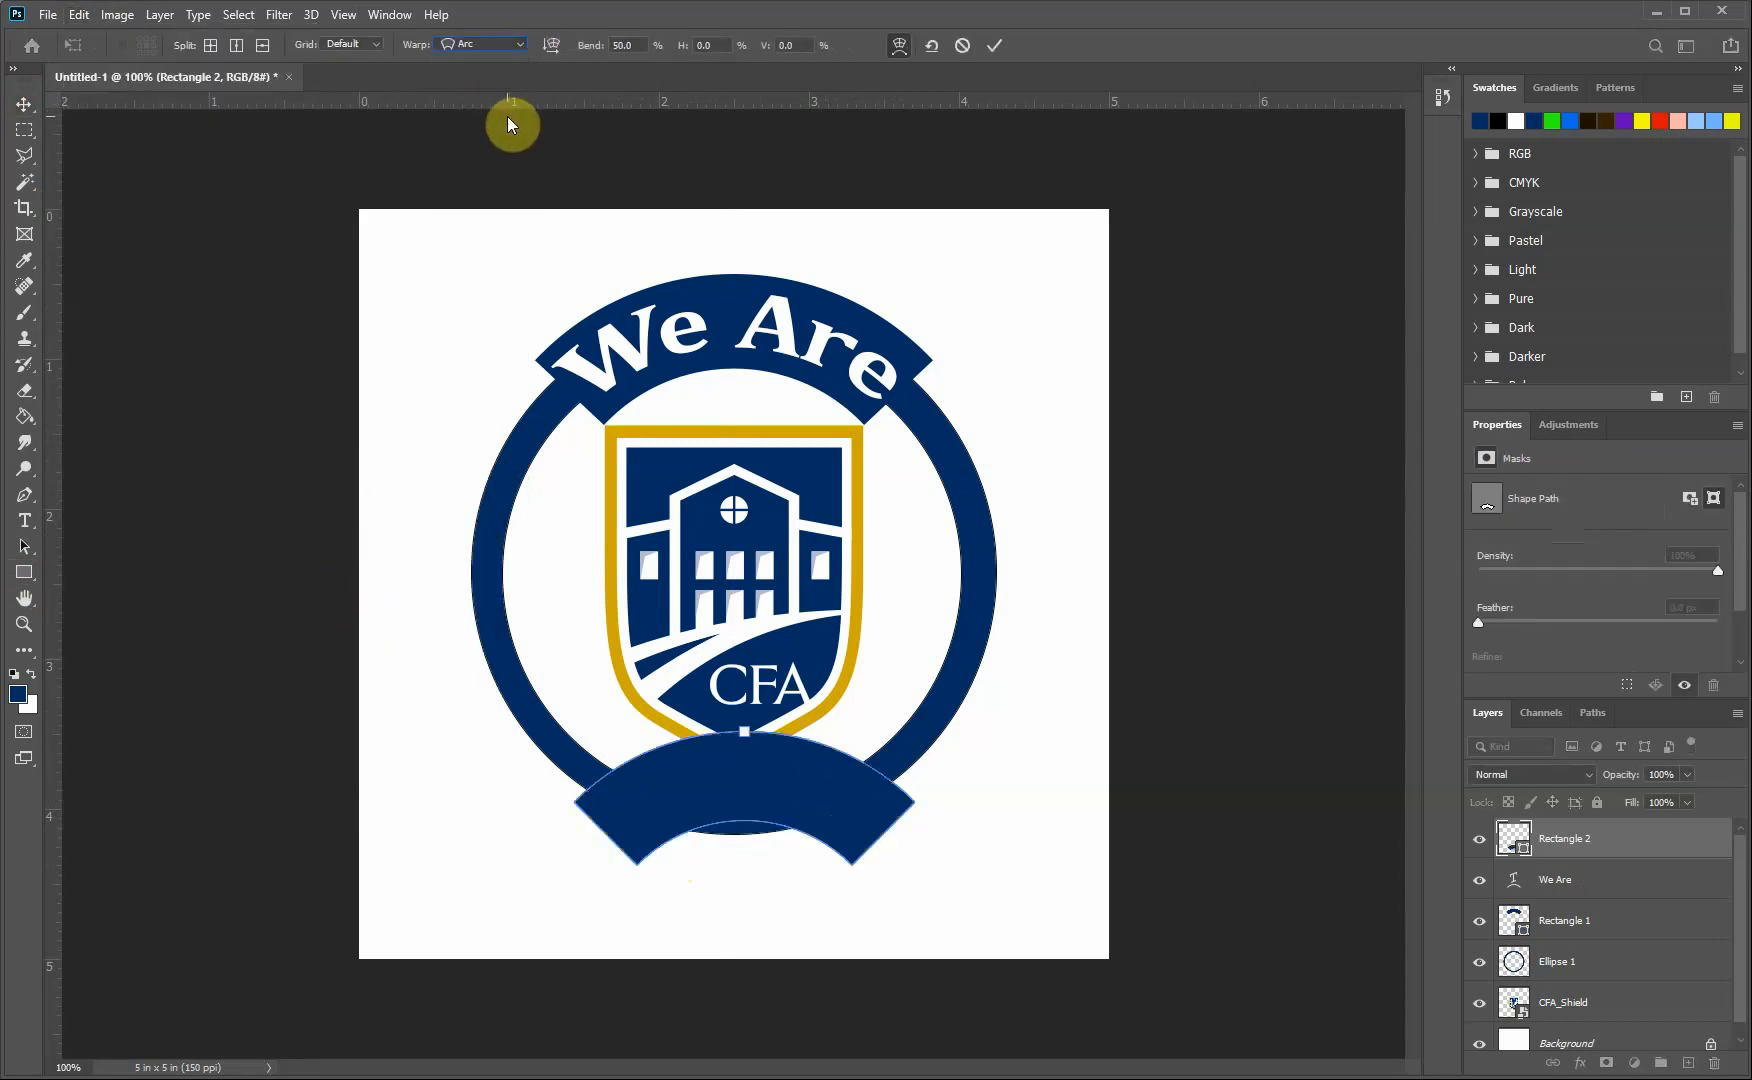
left_click_drag(745, 737, 740, 814)
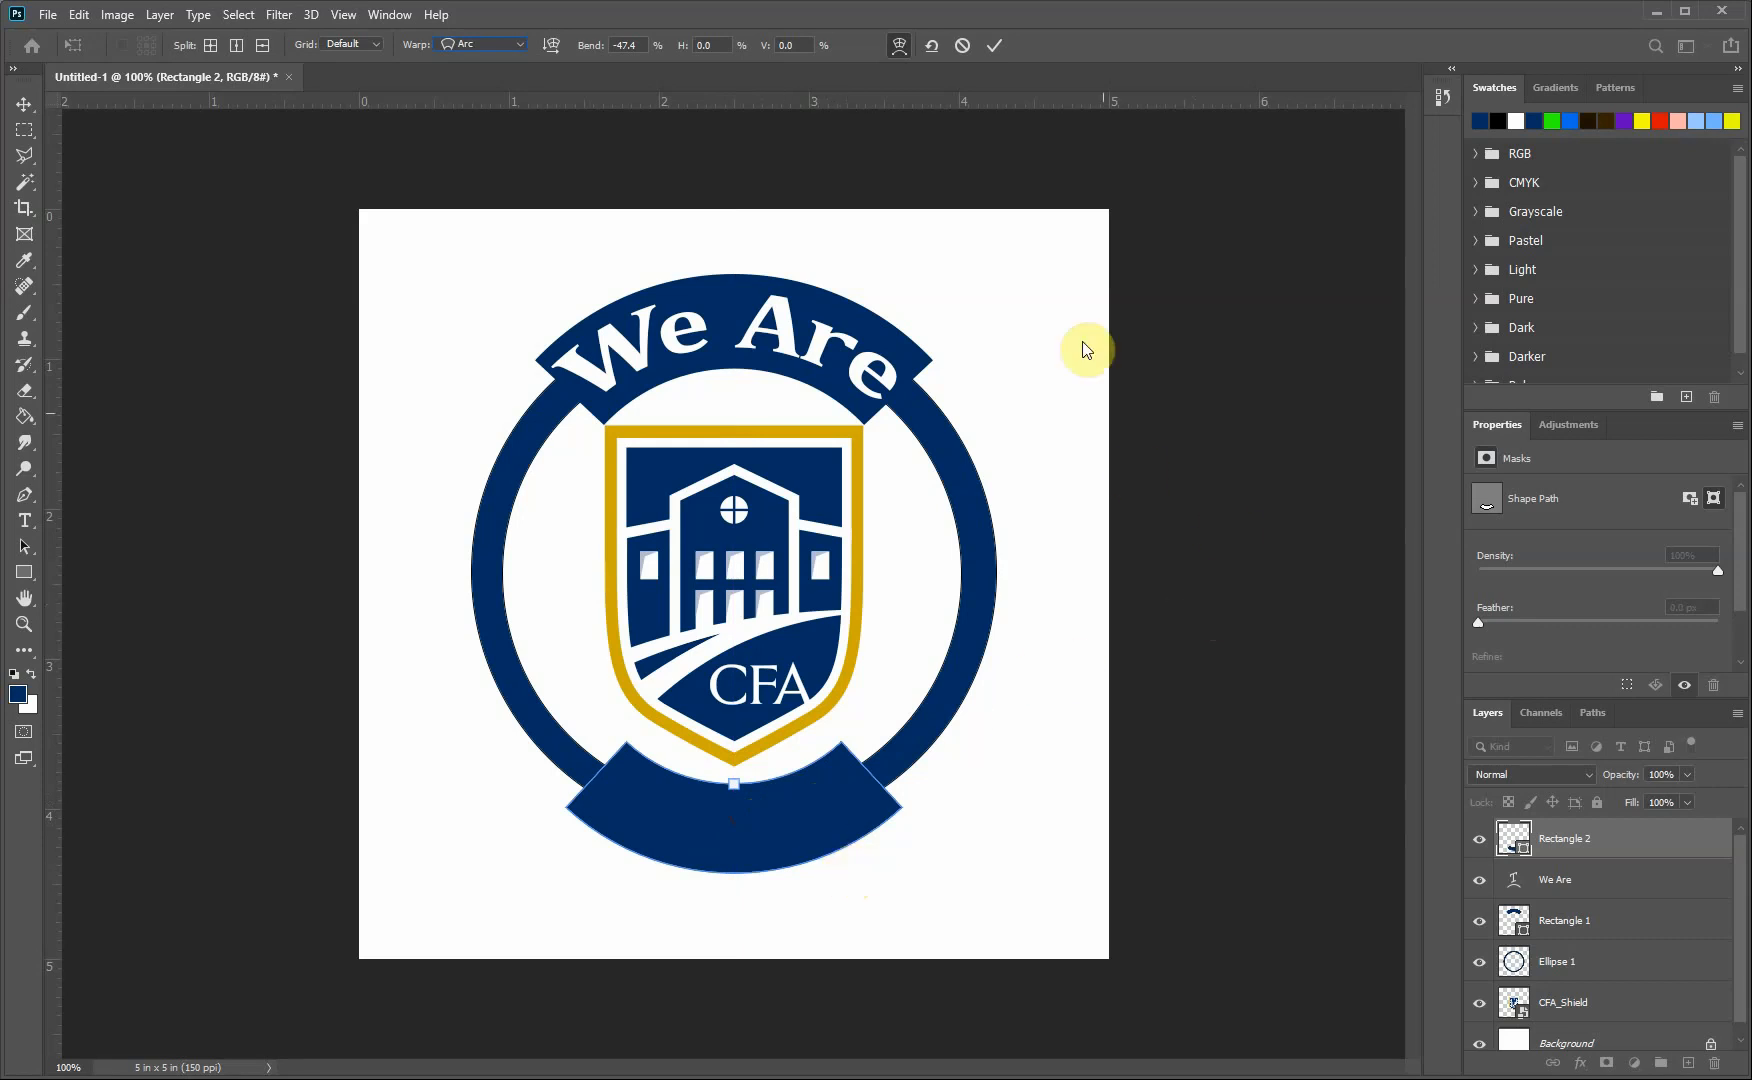
left_click(994, 45)
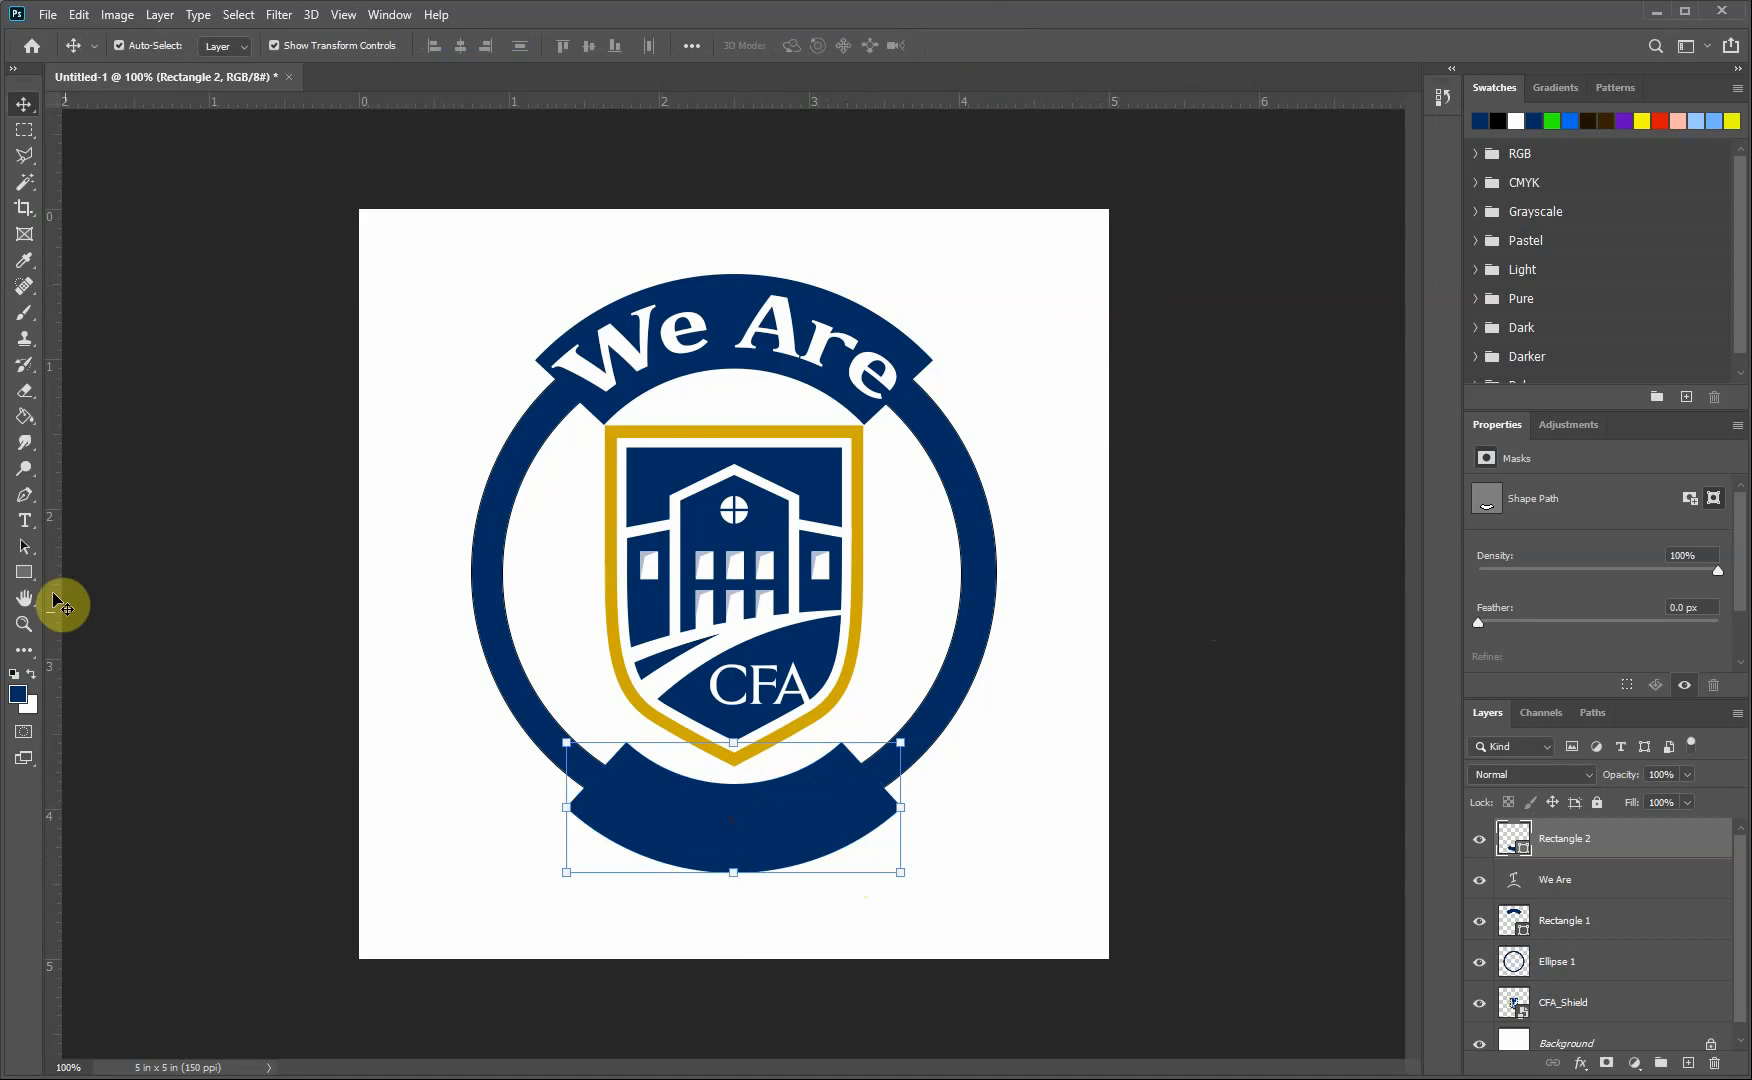
Step: Add the white text "CFA" in Cambria Bold, 18 pt, on the lower banner
left_click(25, 520)
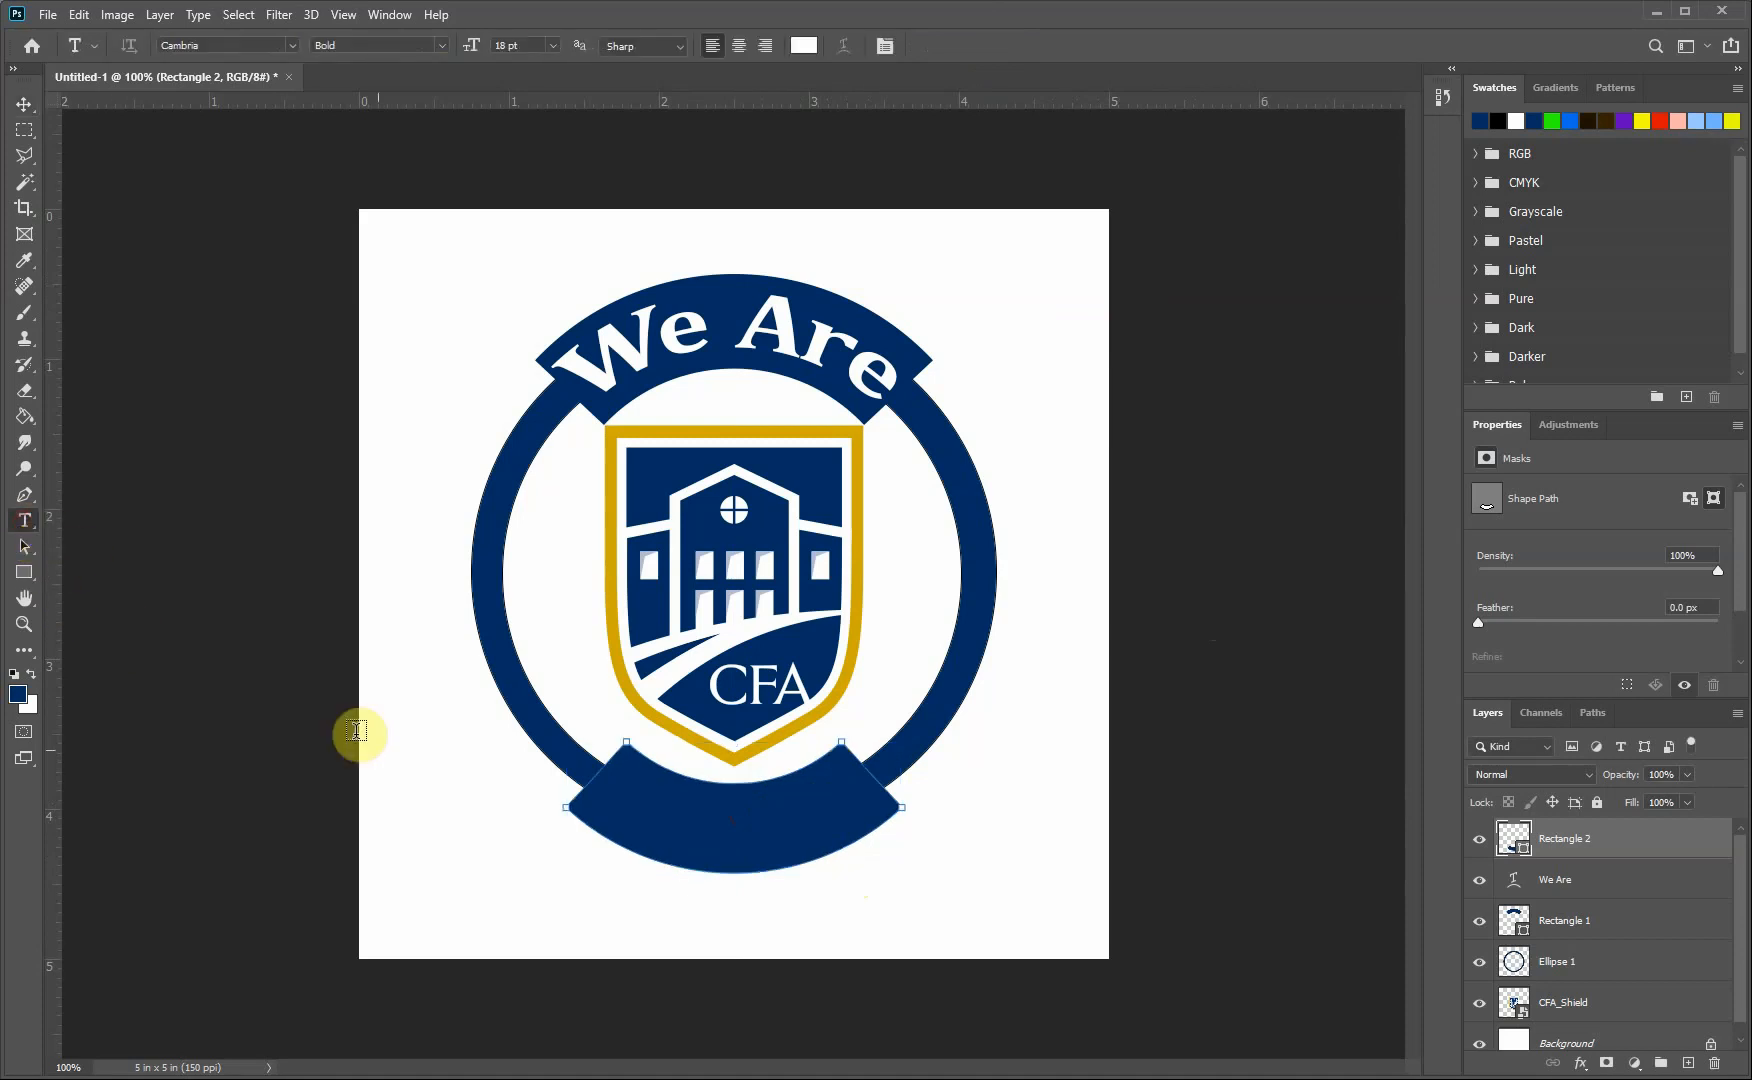
left_click(658, 833)
type("CFA")
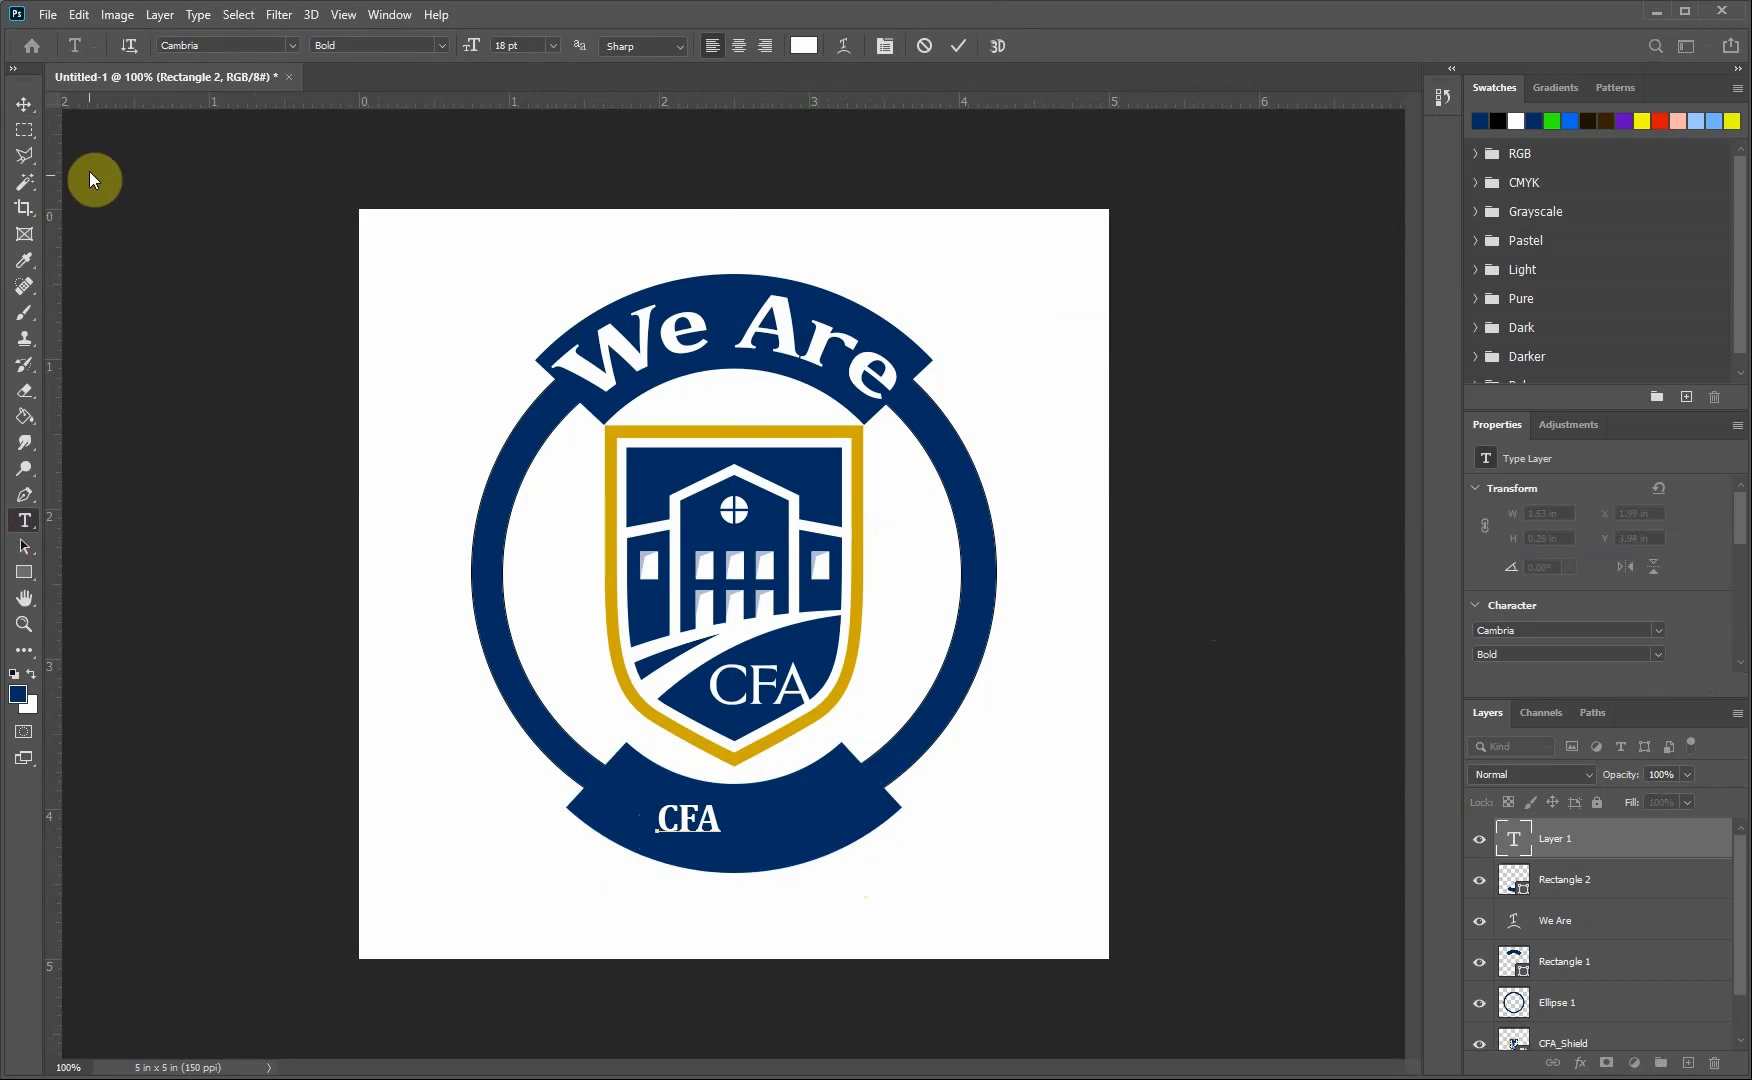
Step: Stretch the banner's "CFA" text to about 336% width and 221% height to fill the middle of the lower banner
left_click(24, 104)
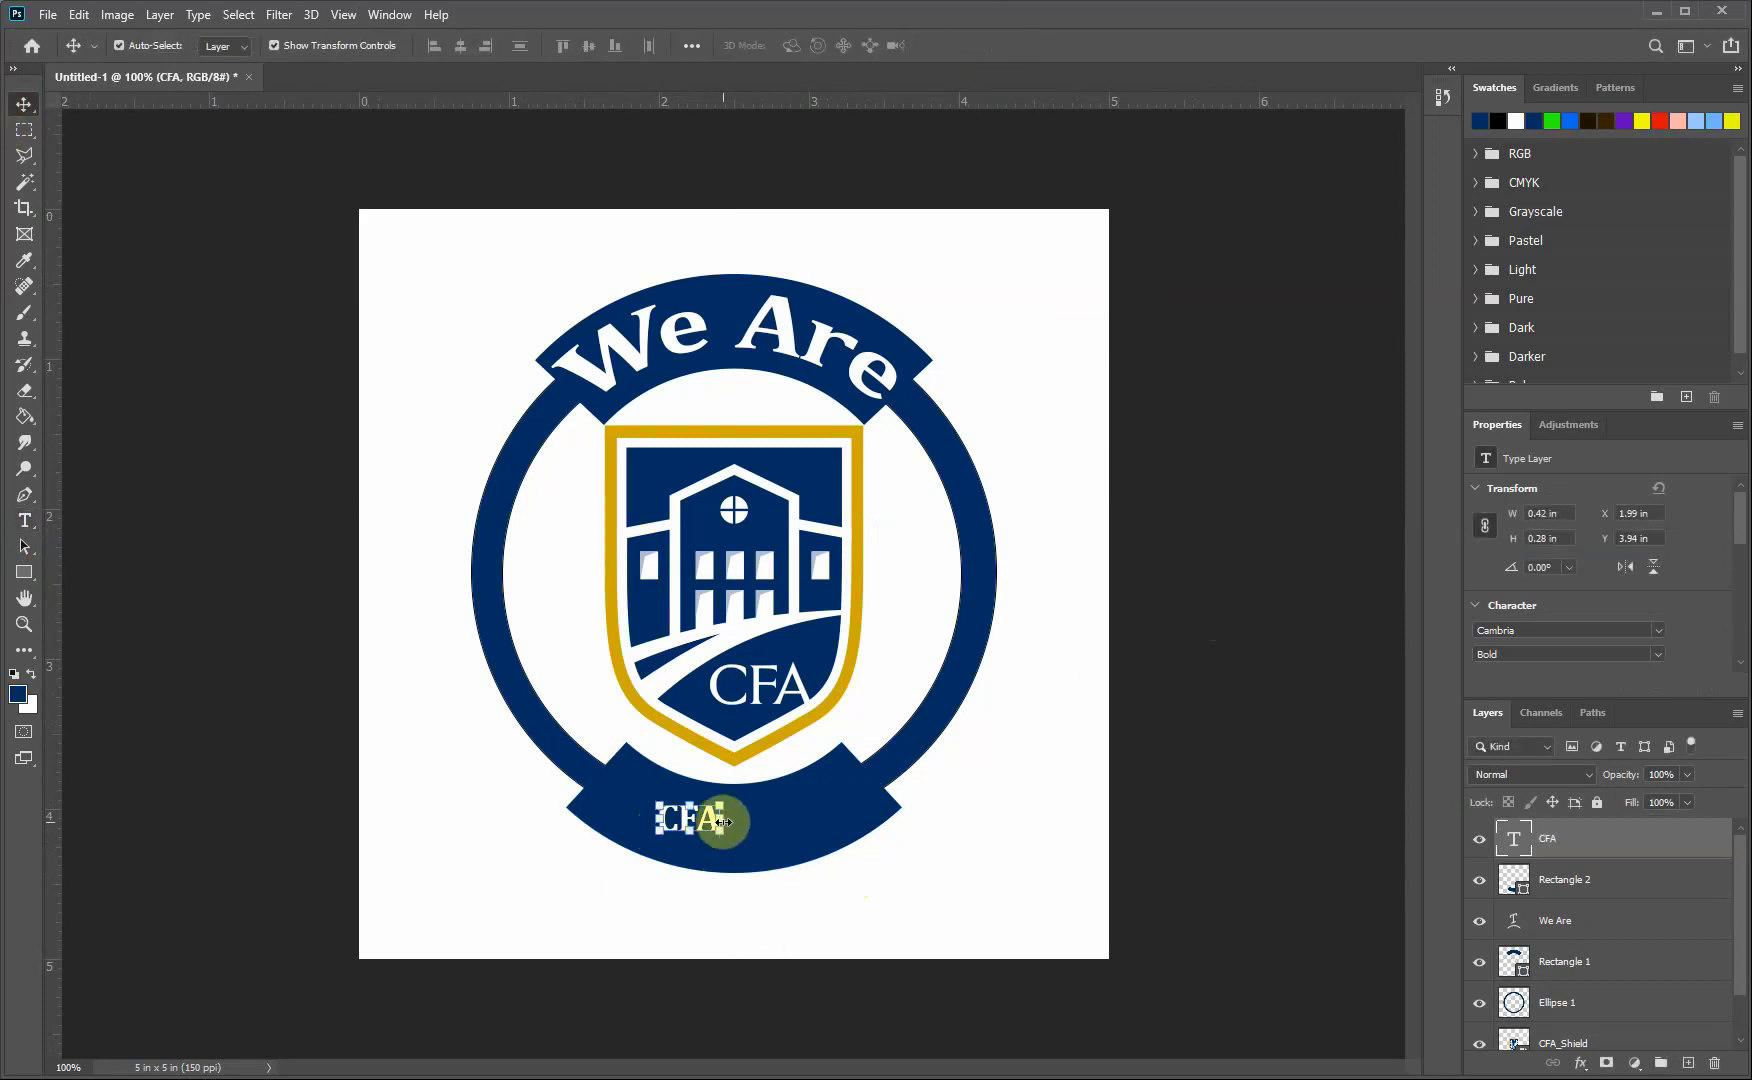
left_click_drag(724, 816, 819, 818)
left_click_drag(657, 820, 626, 819)
left_click_drag(816, 820, 837, 820)
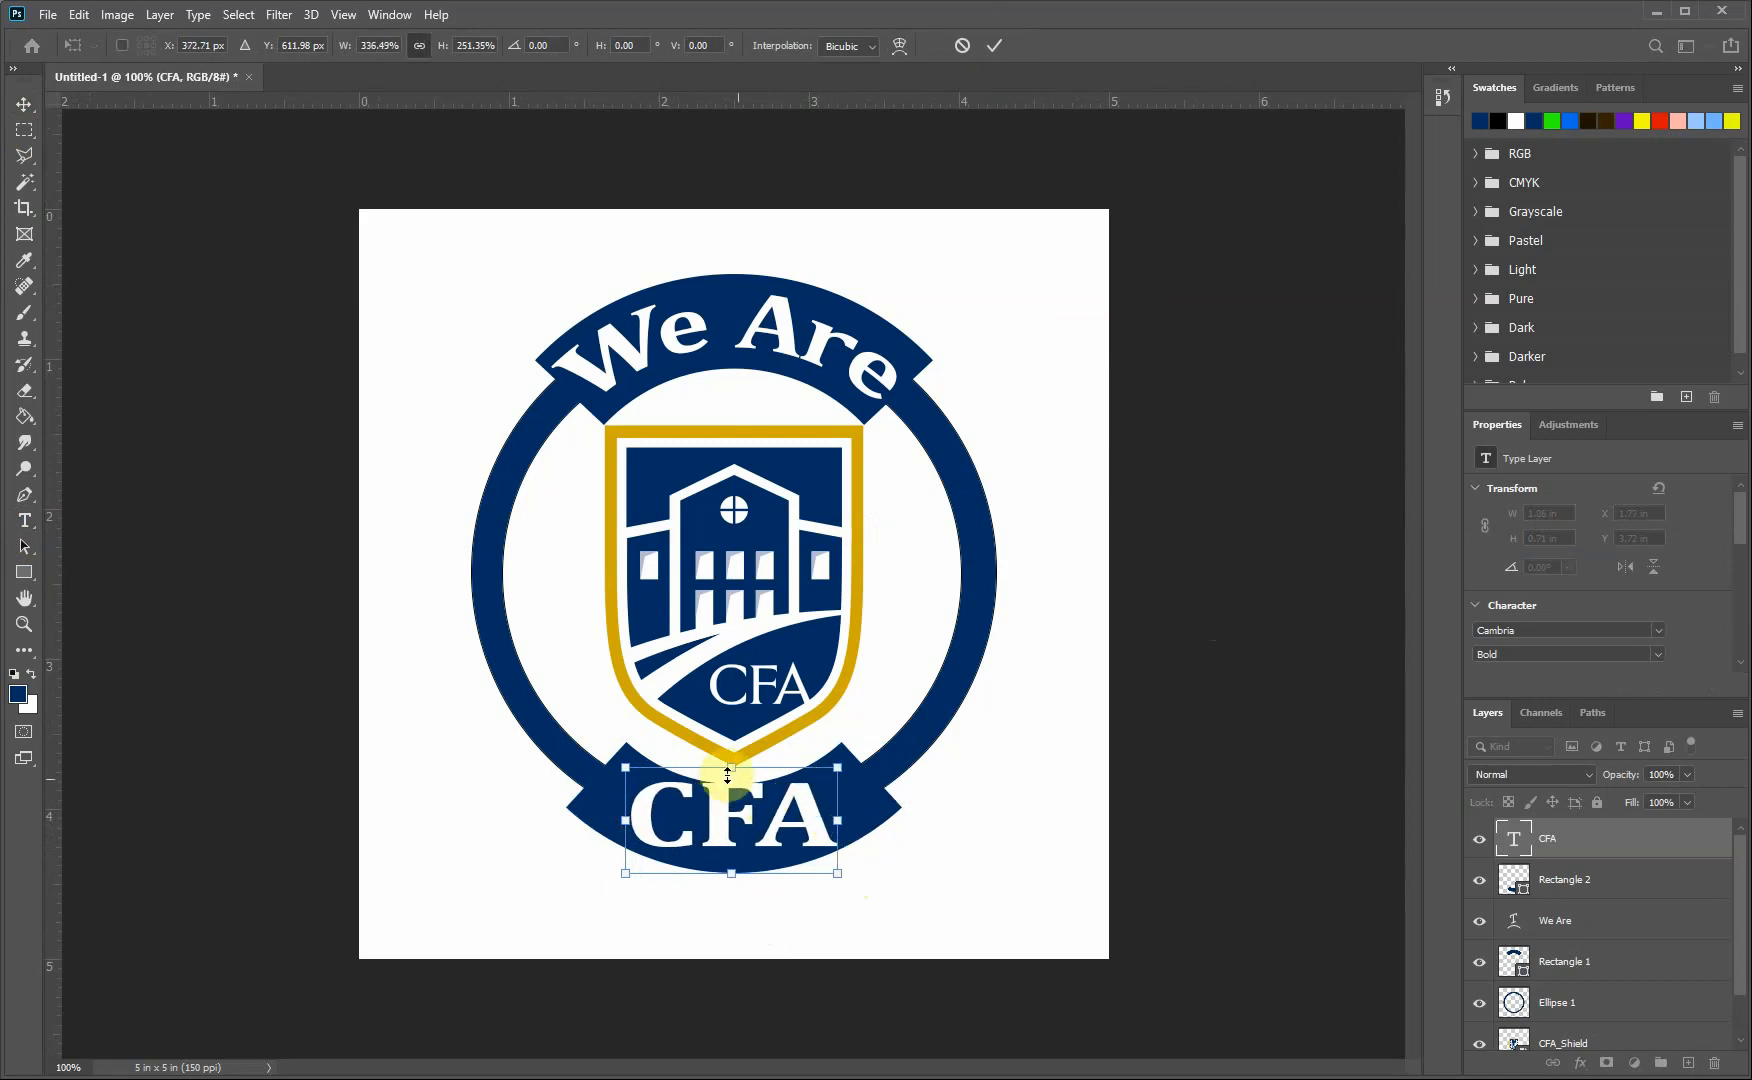
left_click_drag(732, 770, 733, 780)
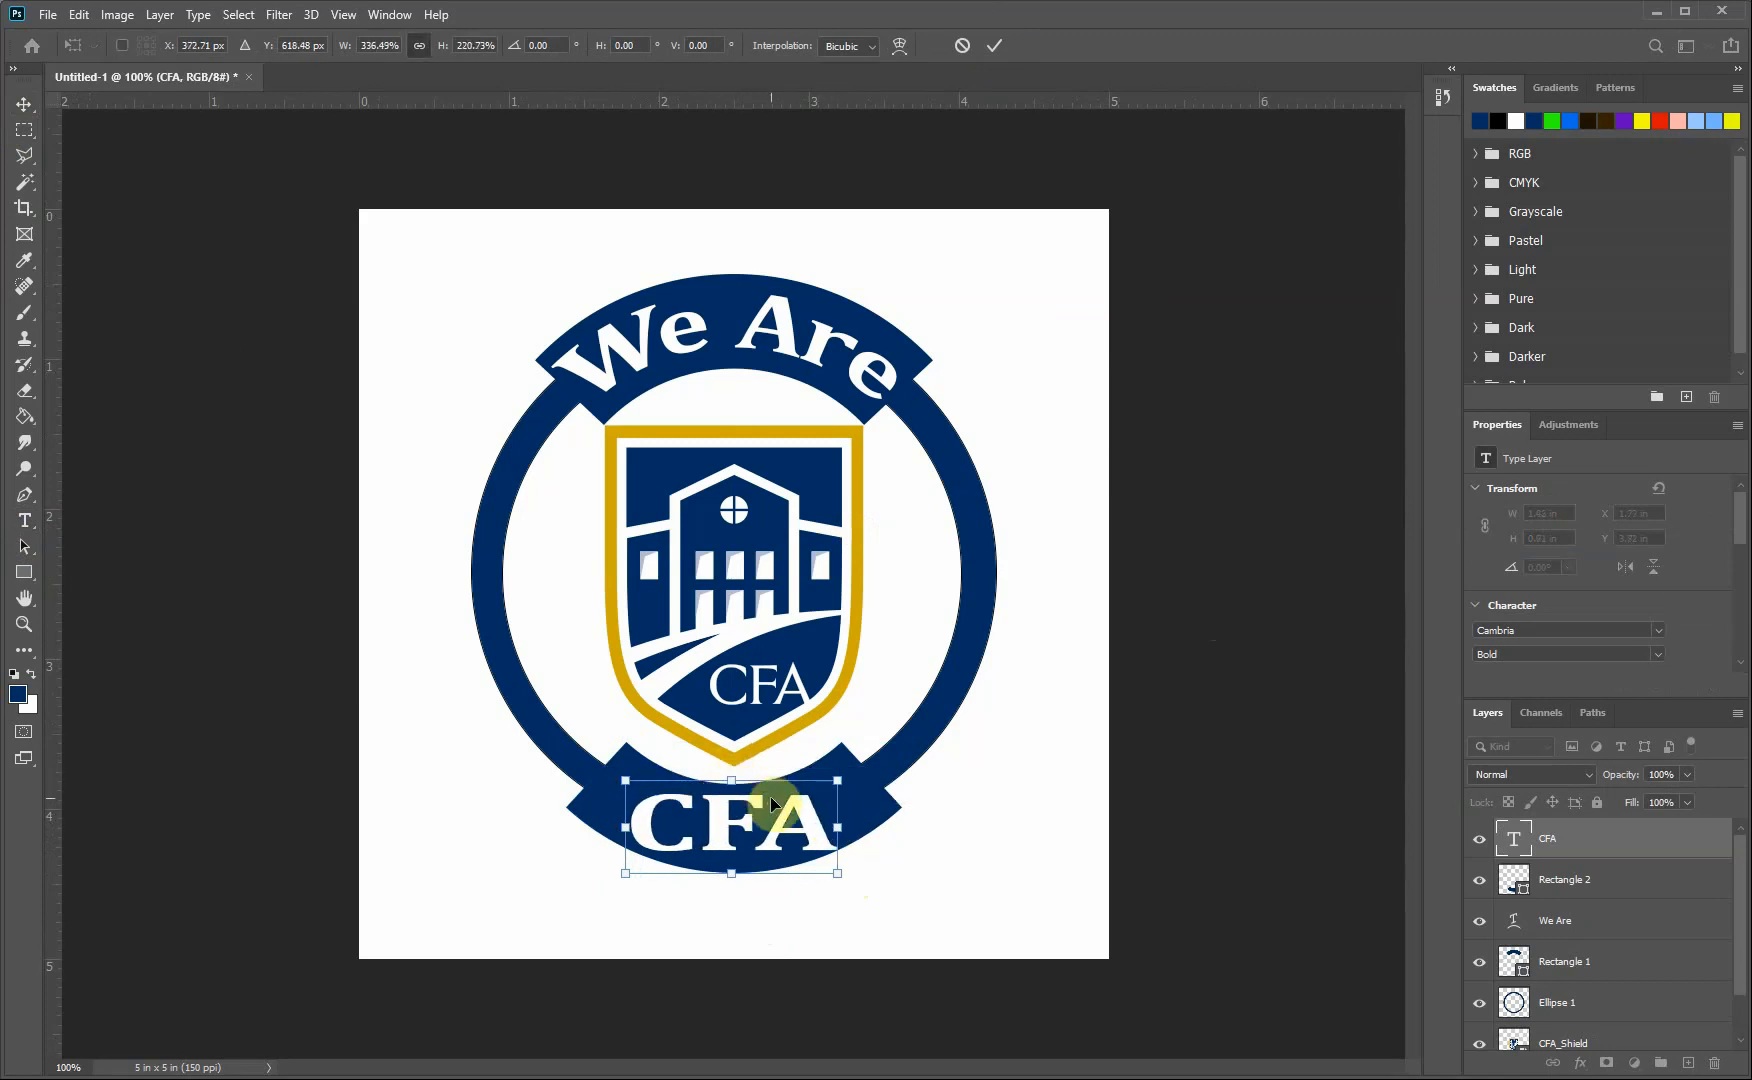
Step: Warp the lower banner's "CFA" text with the horizontal Arc style at a bend of -47%
left_click(27, 519)
left_click(700, 812)
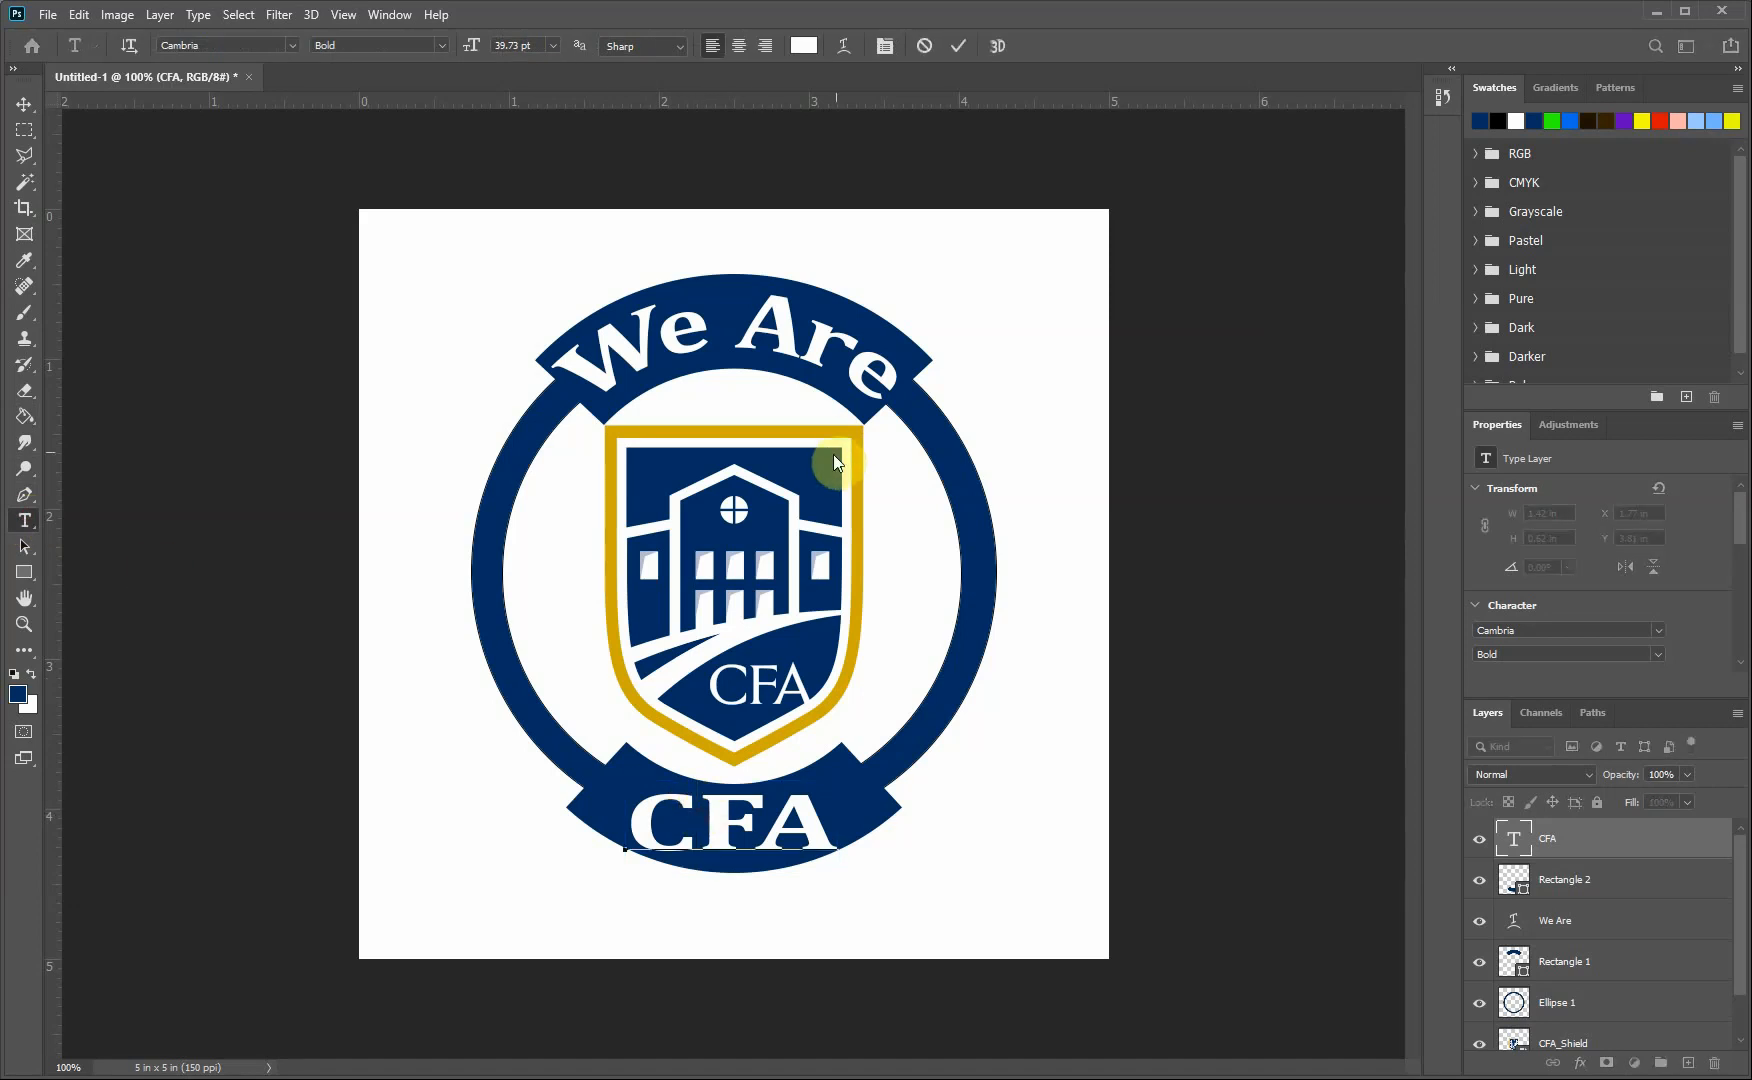
left_click(842, 46)
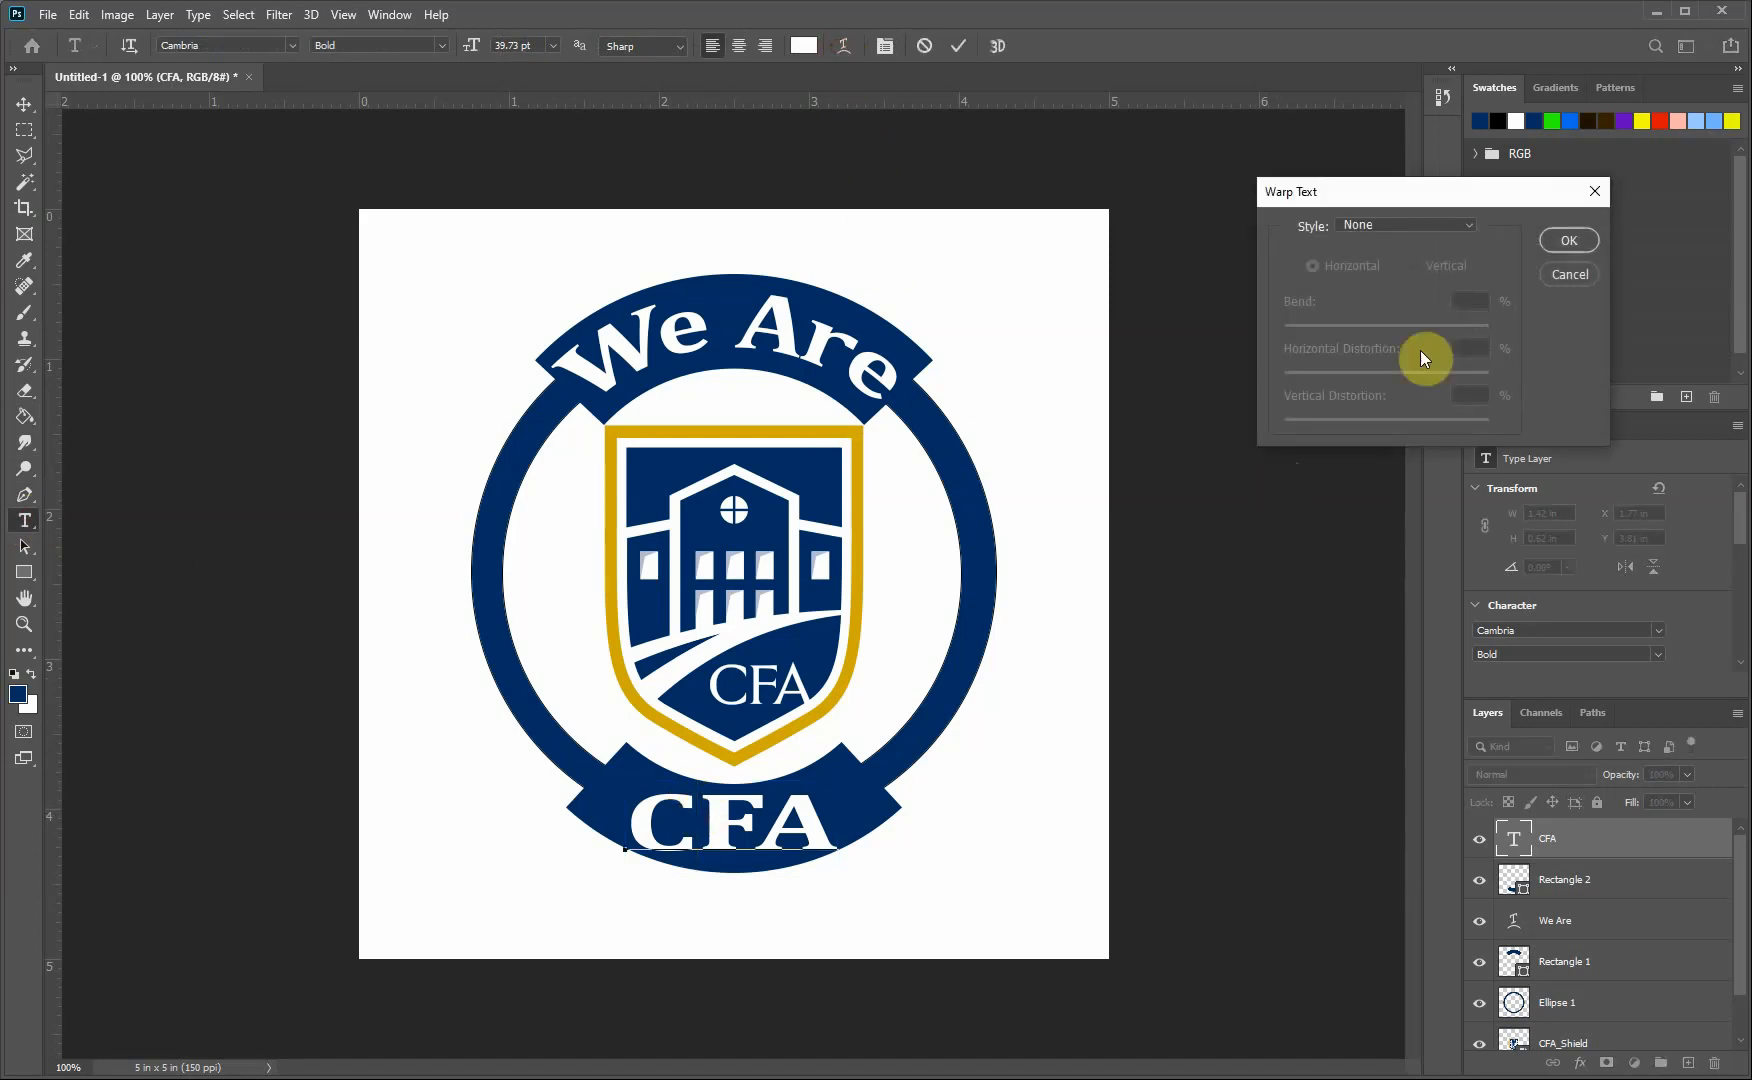
left_click(1465, 226)
left_click(1448, 247)
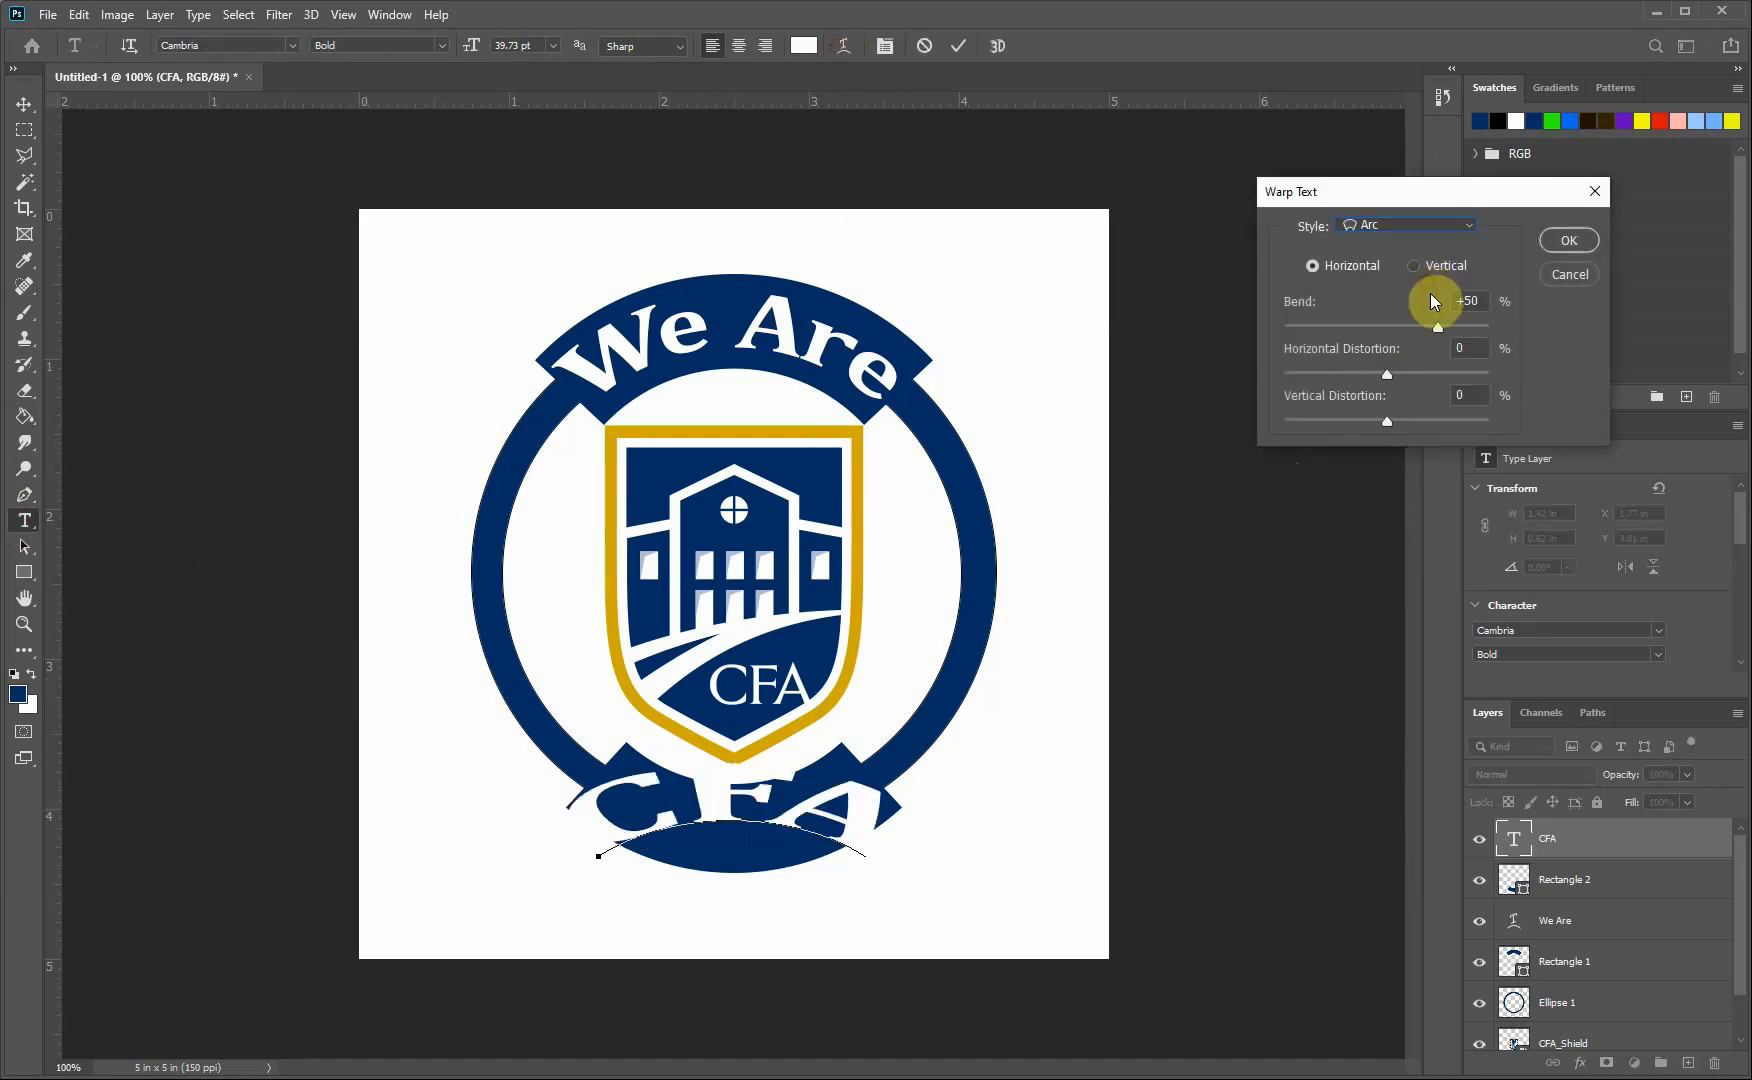
left_click_drag(1376, 338, 1361, 338)
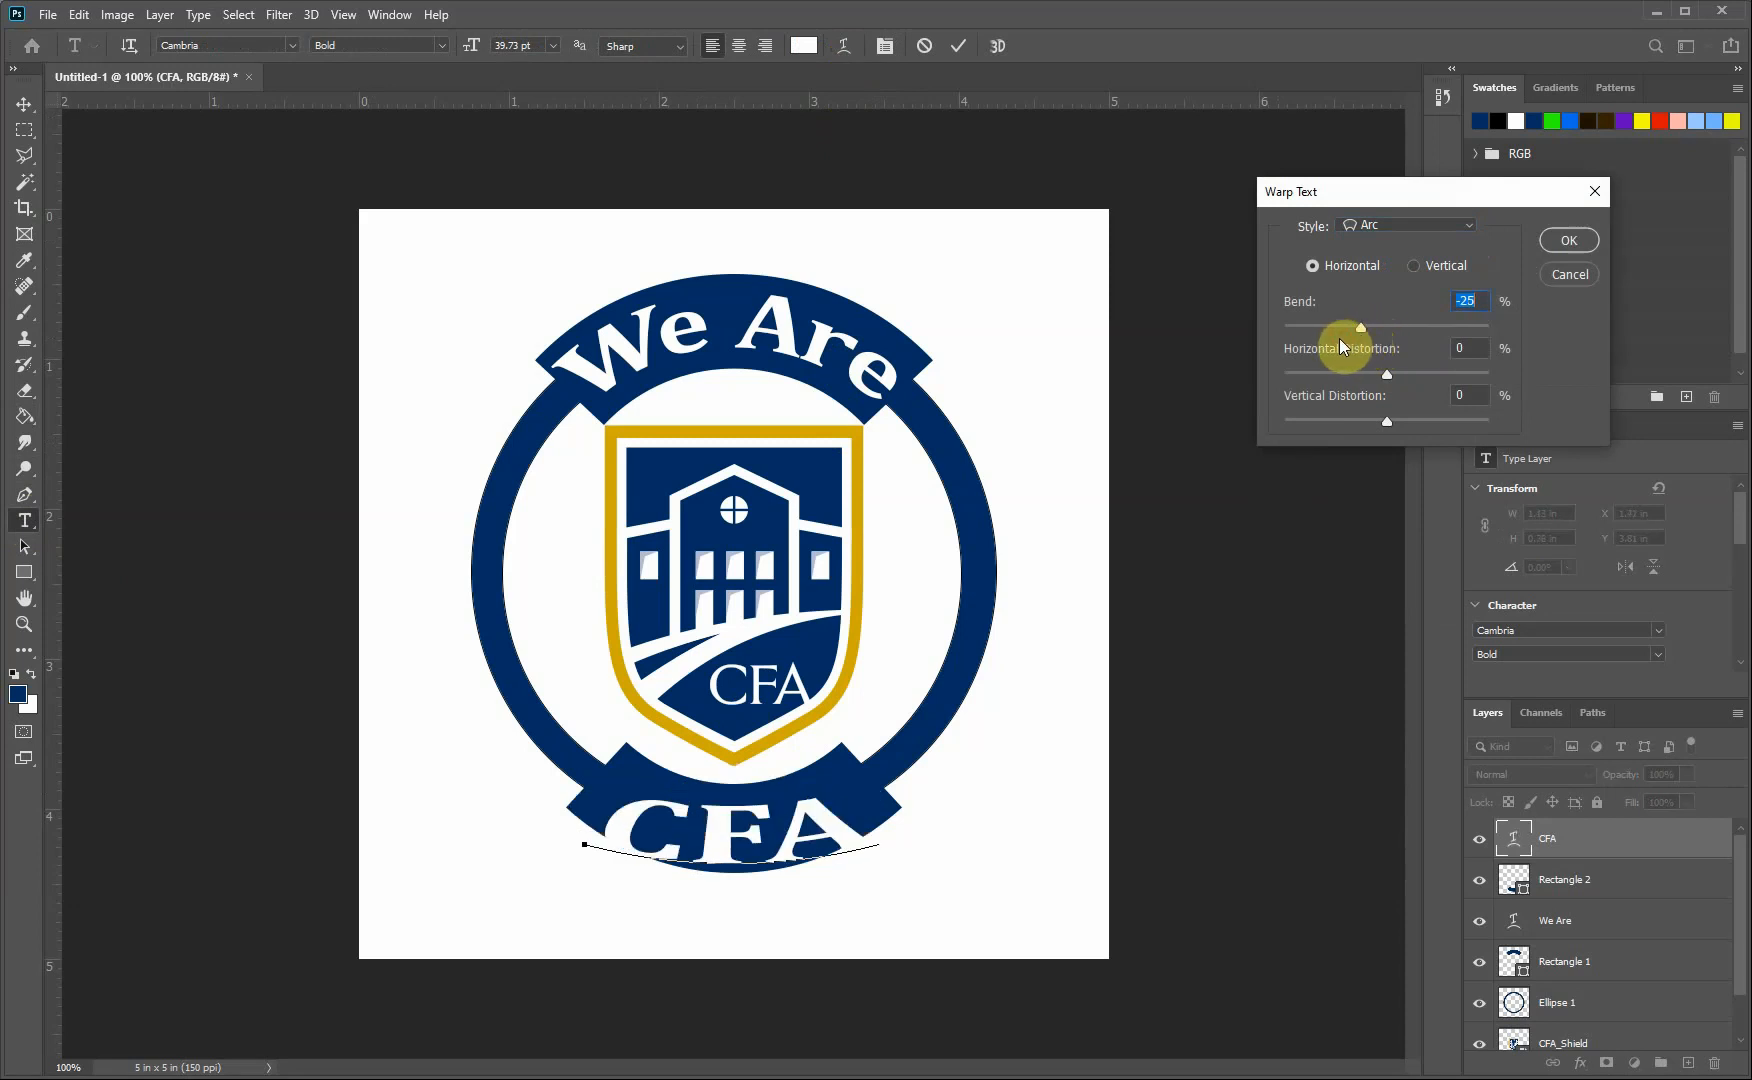
left_click_drag(1350, 333, 1335, 333)
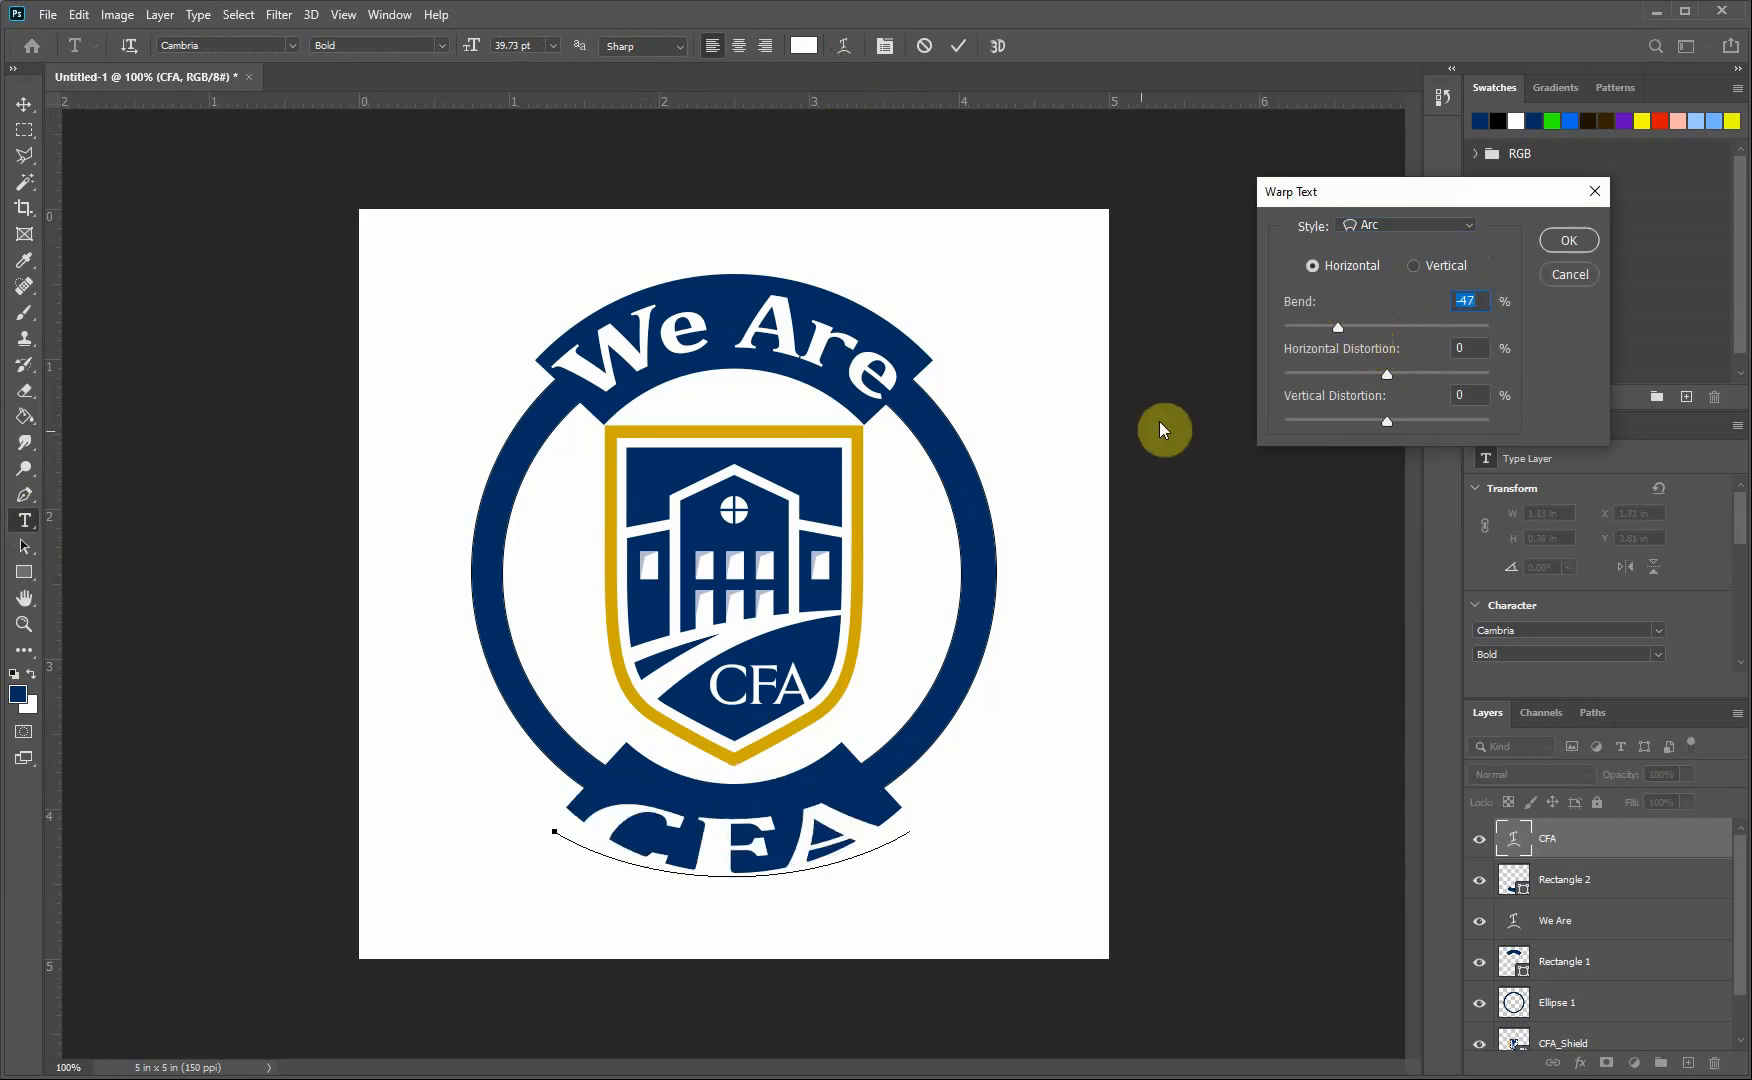
Step: Try the Arch and Flag warp styles on the "CFA" text, and return to Arc with 0% horizontal distortion
left_click(1401, 232)
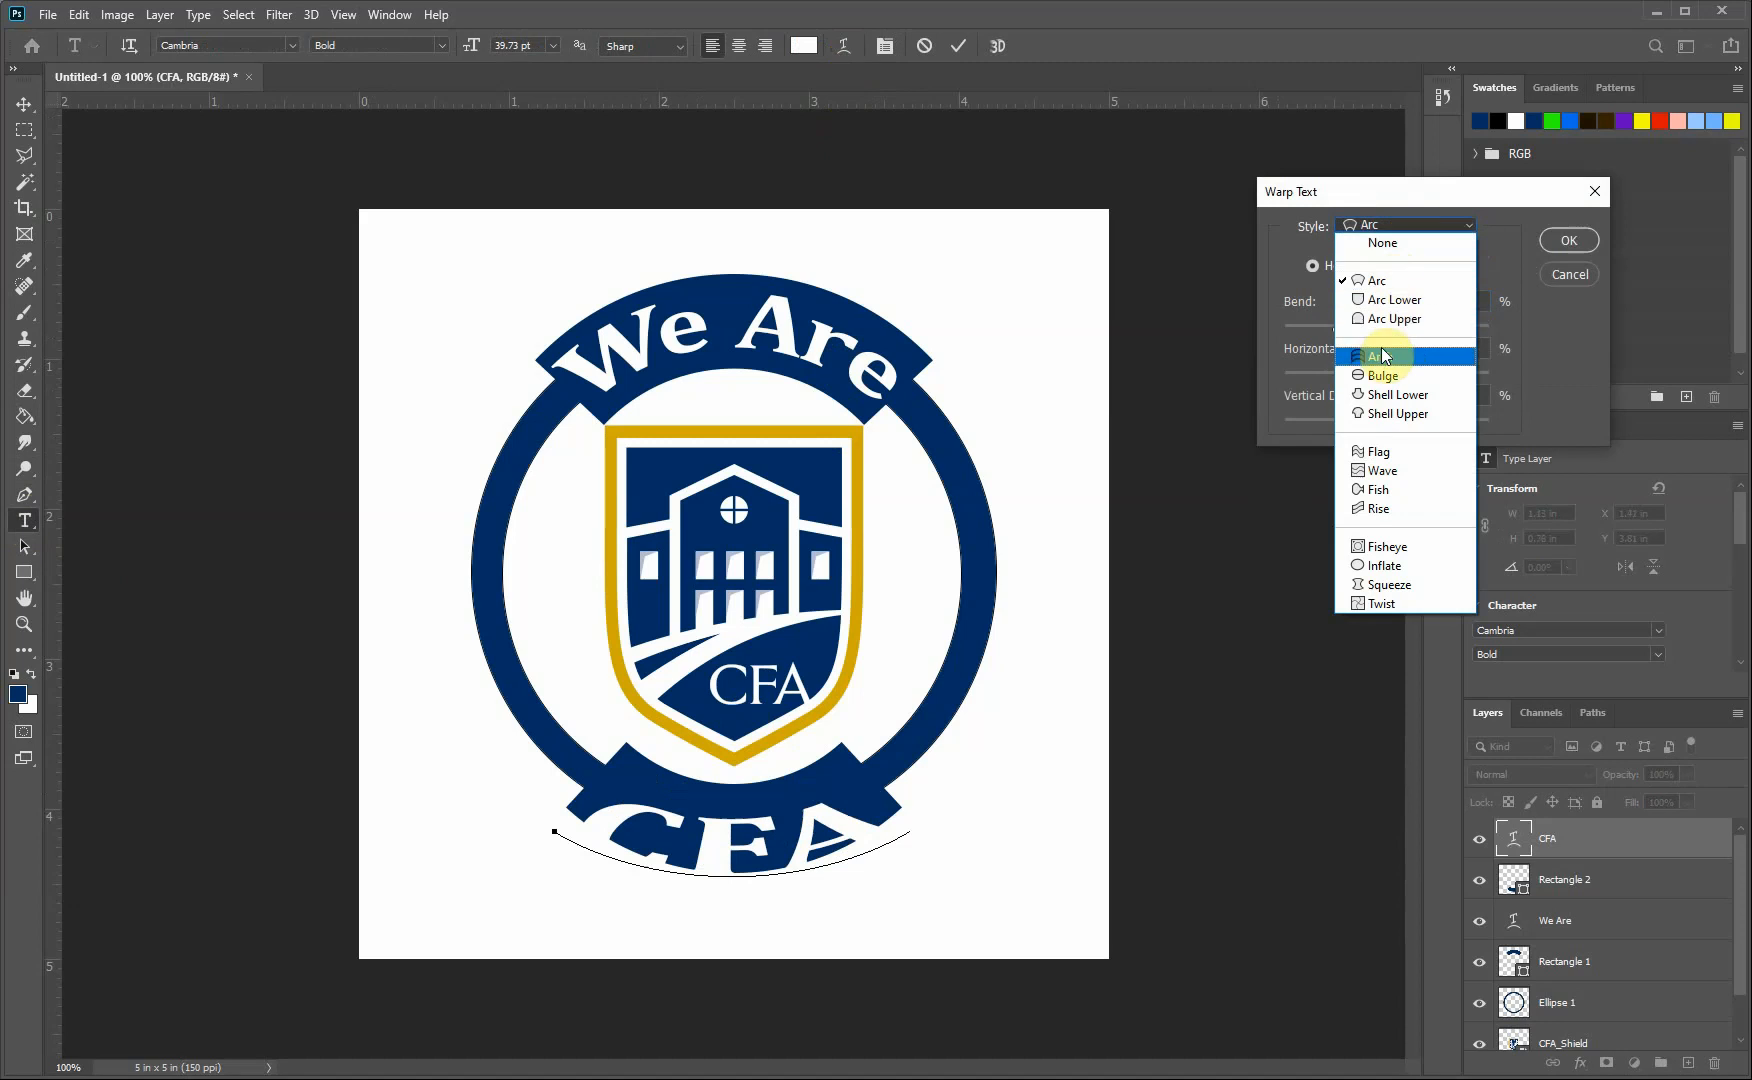
left_click(1387, 362)
left_click(1432, 229)
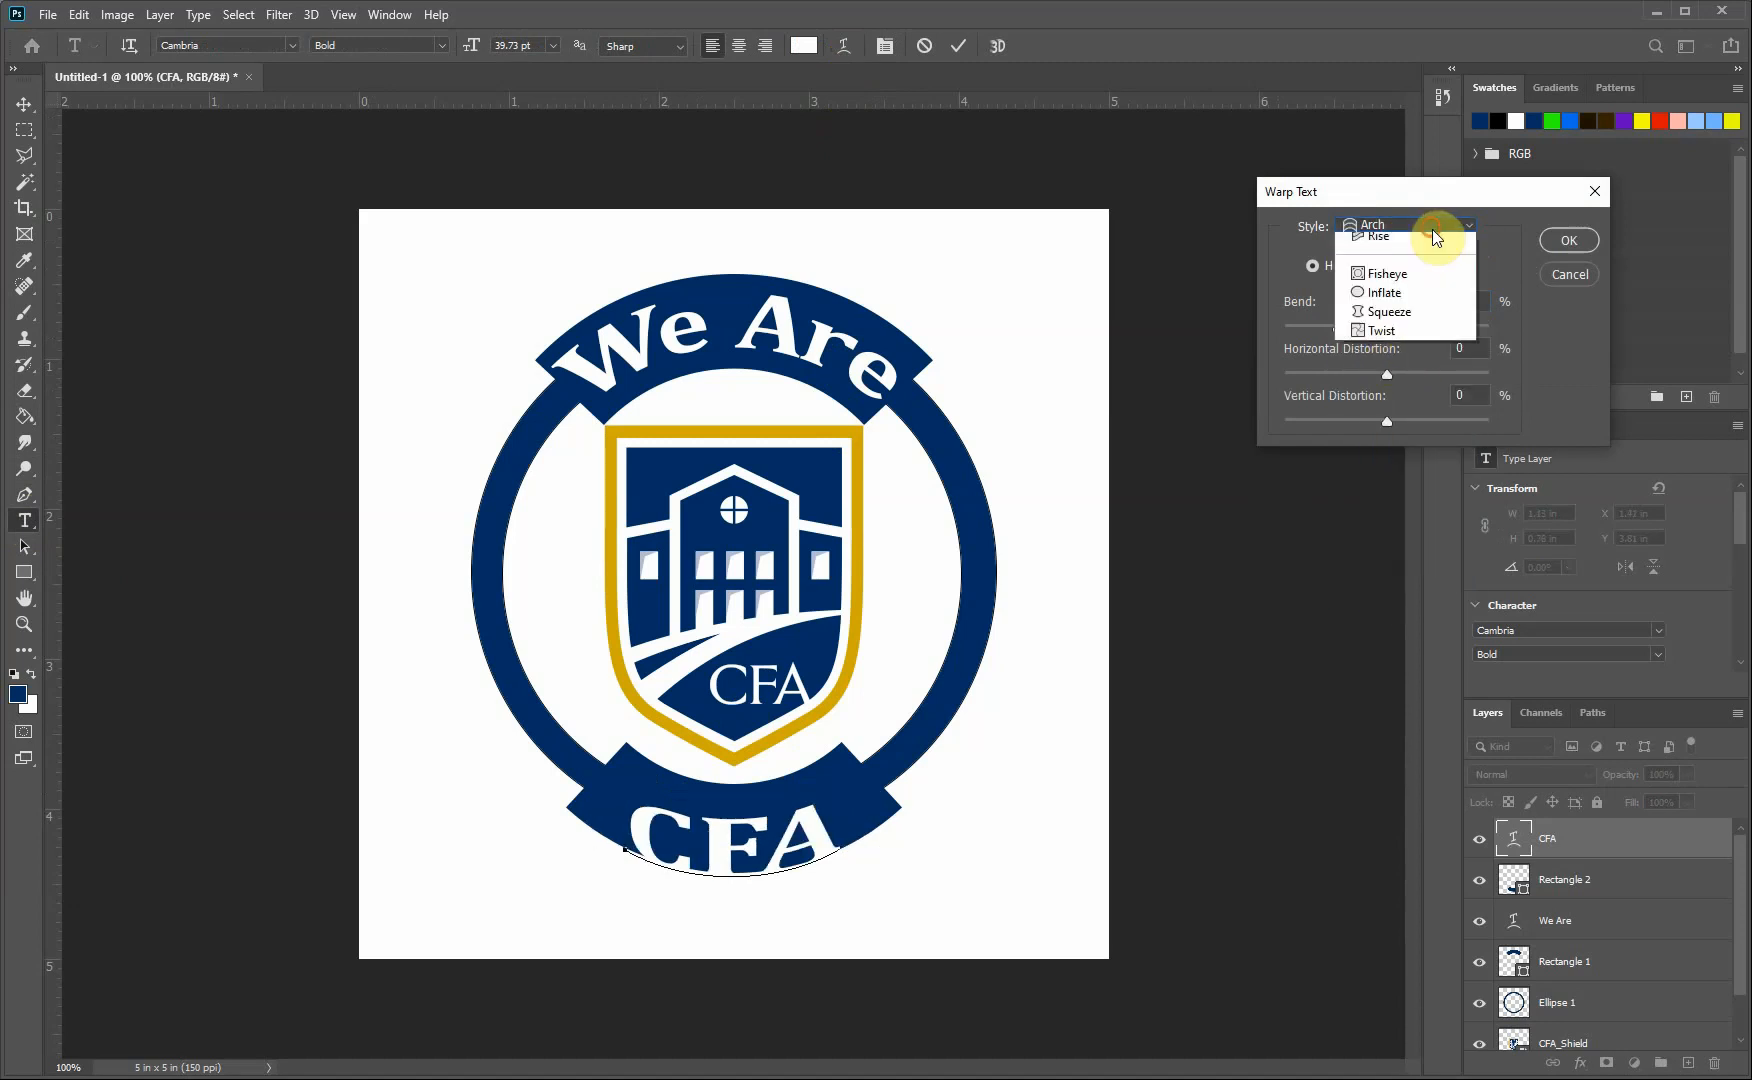
left_click(1407, 452)
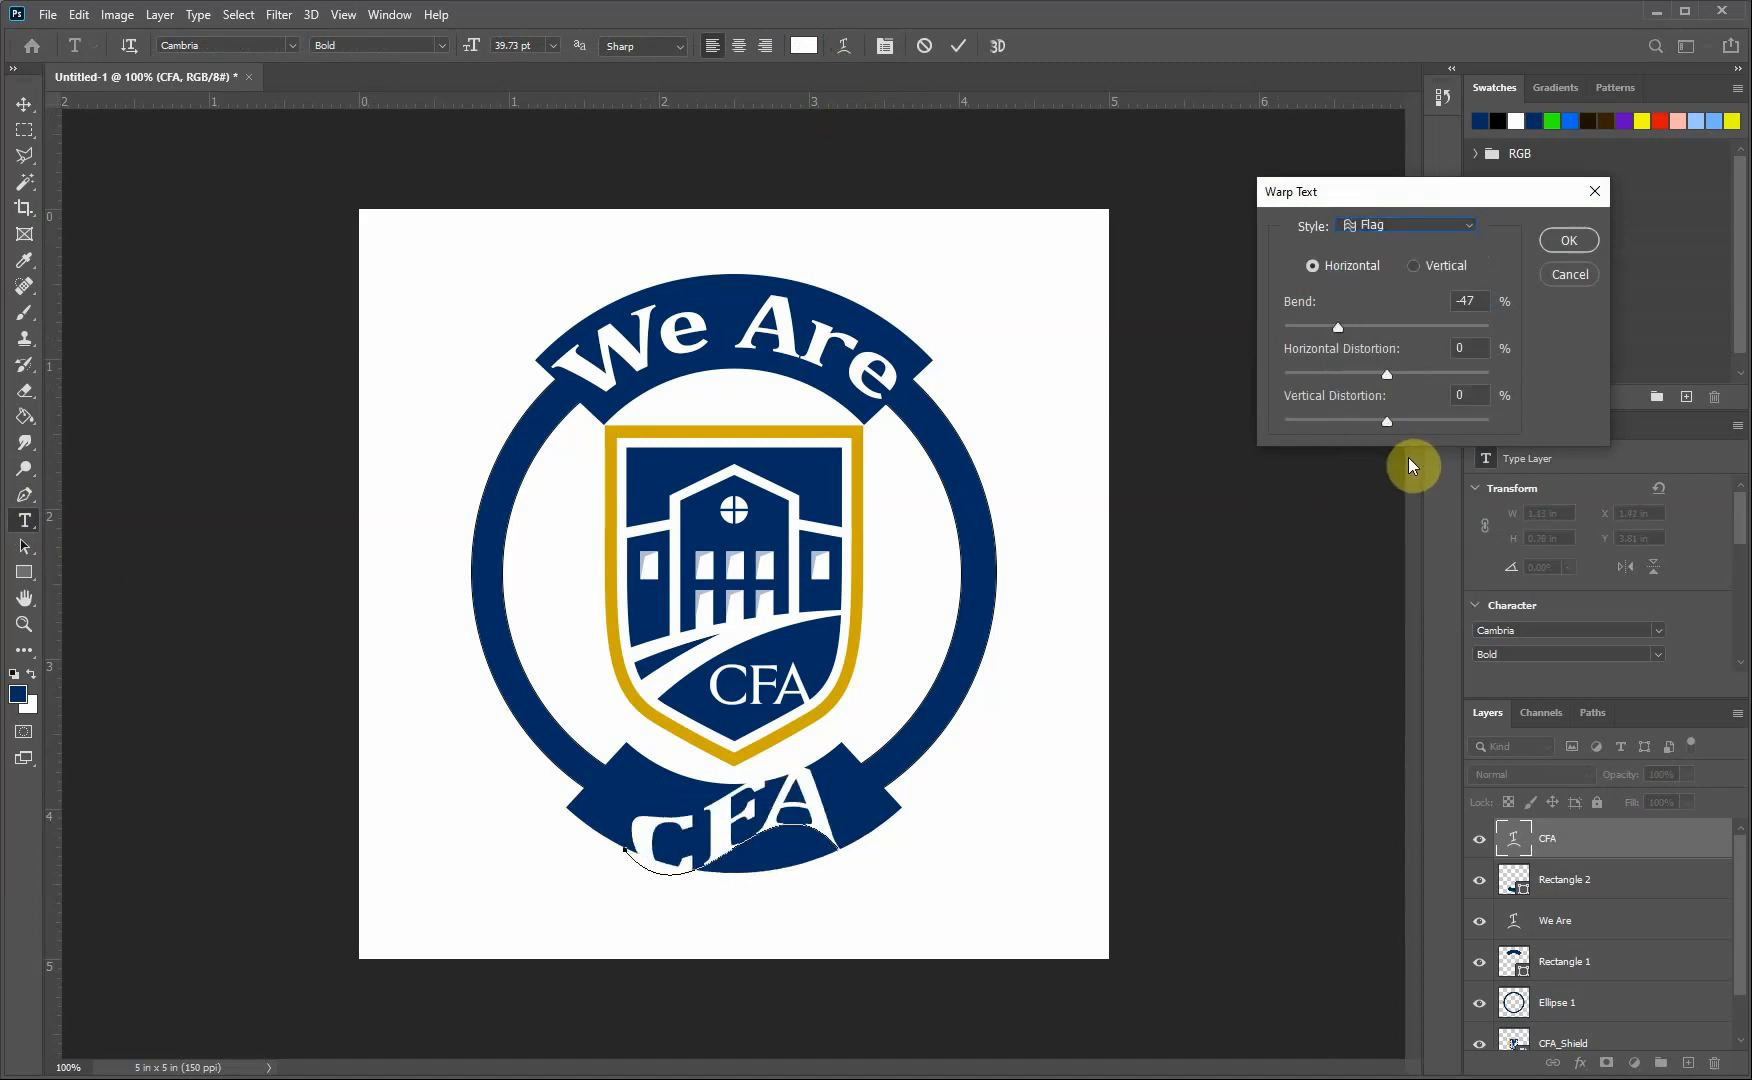
left_click_drag(1428, 377, 1321, 372)
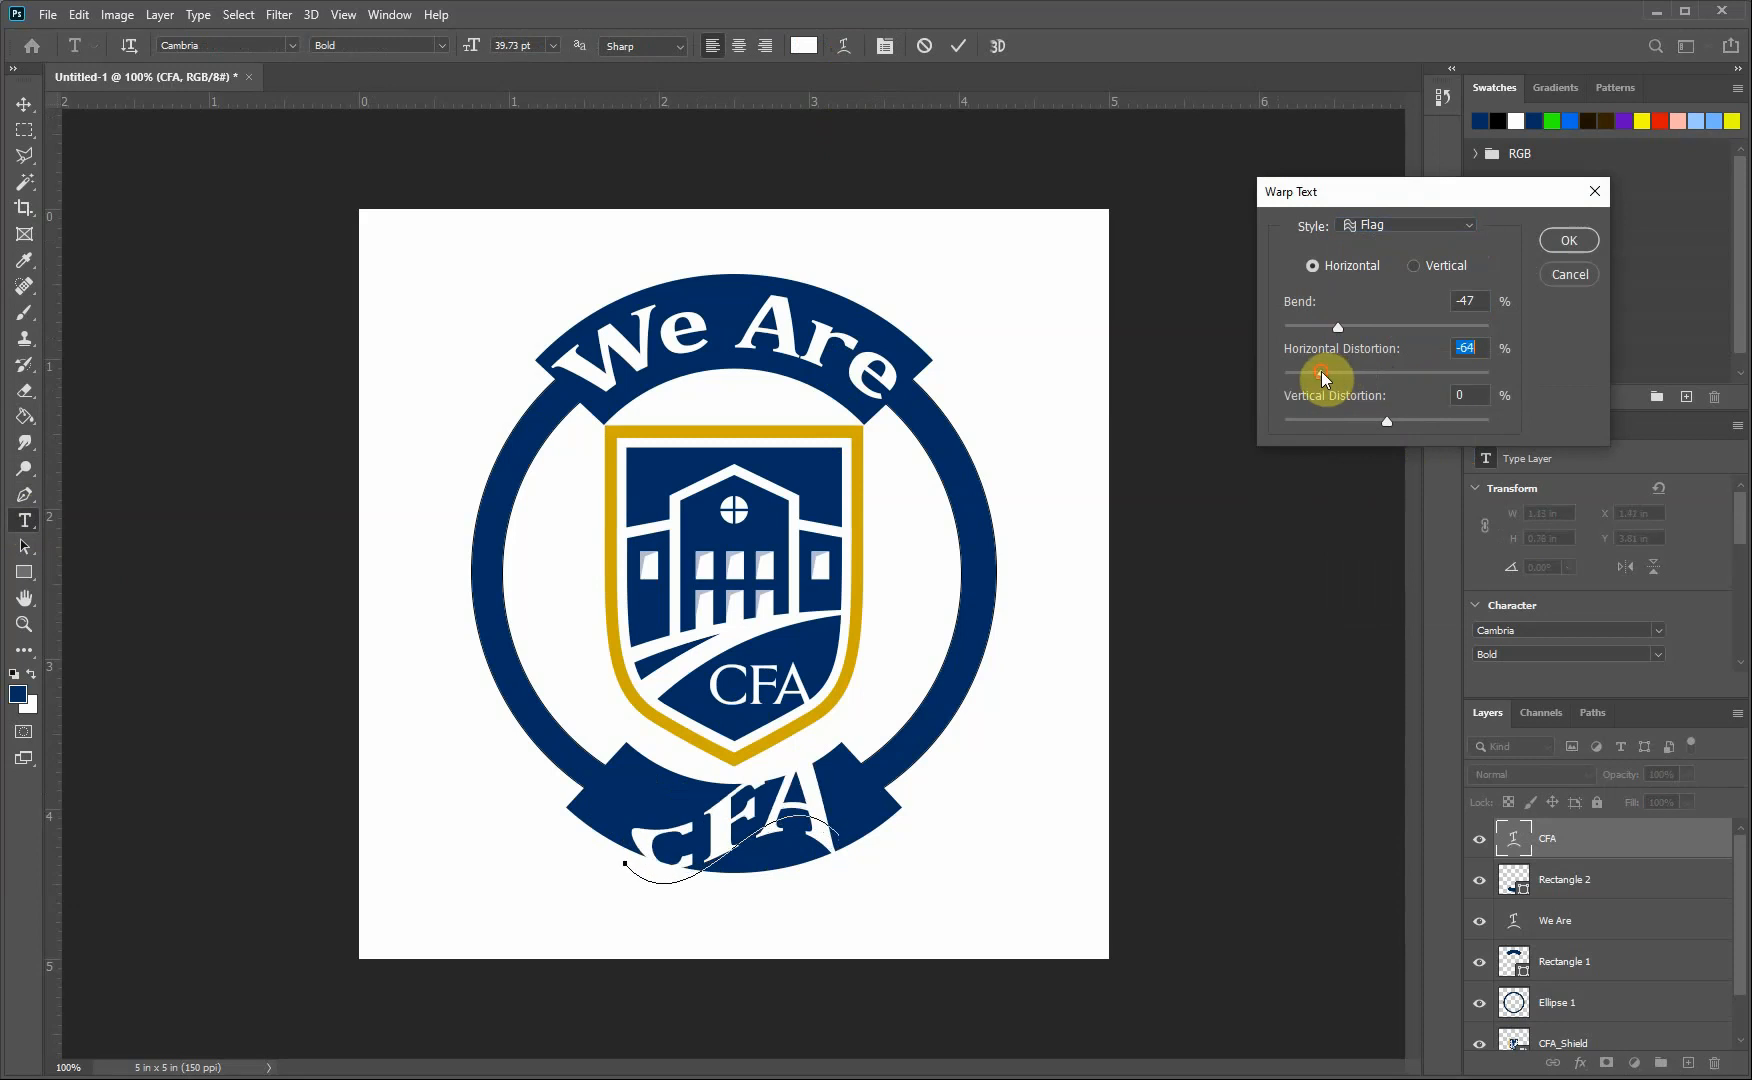
left_click(1456, 231)
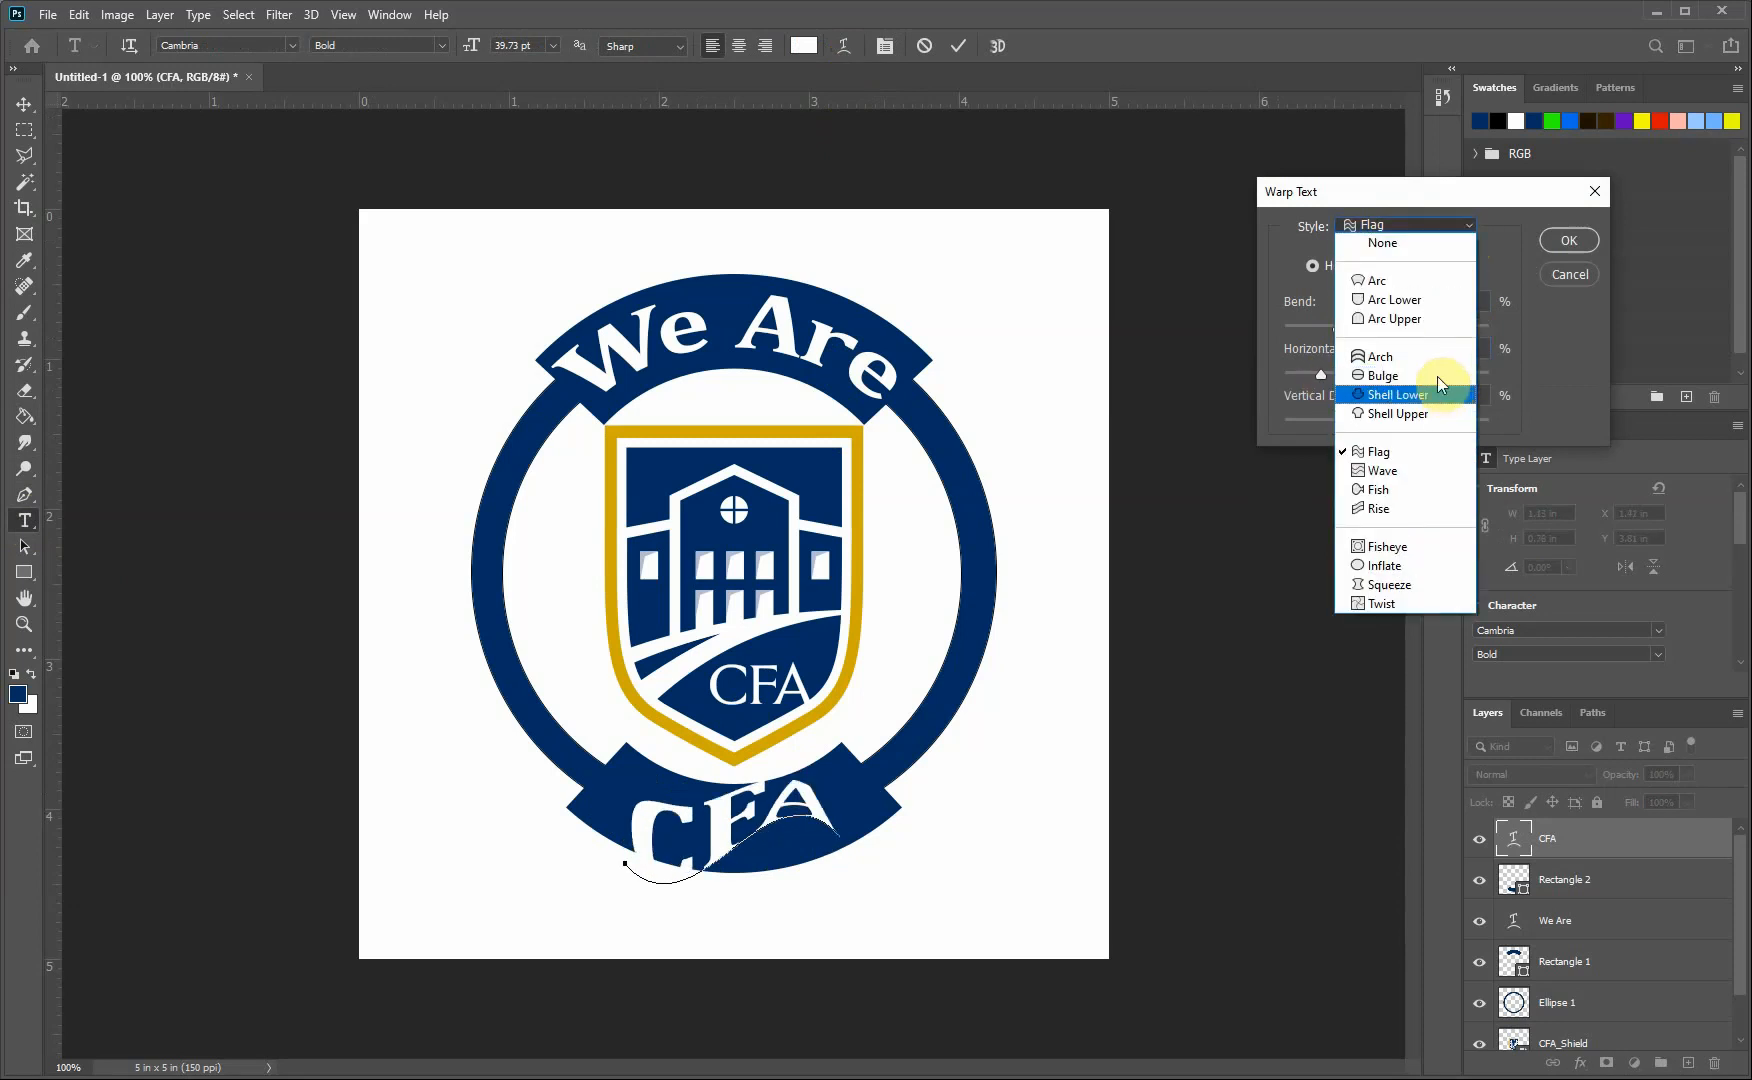
left_click(1420, 281)
left_click_drag(1324, 374, 1388, 374)
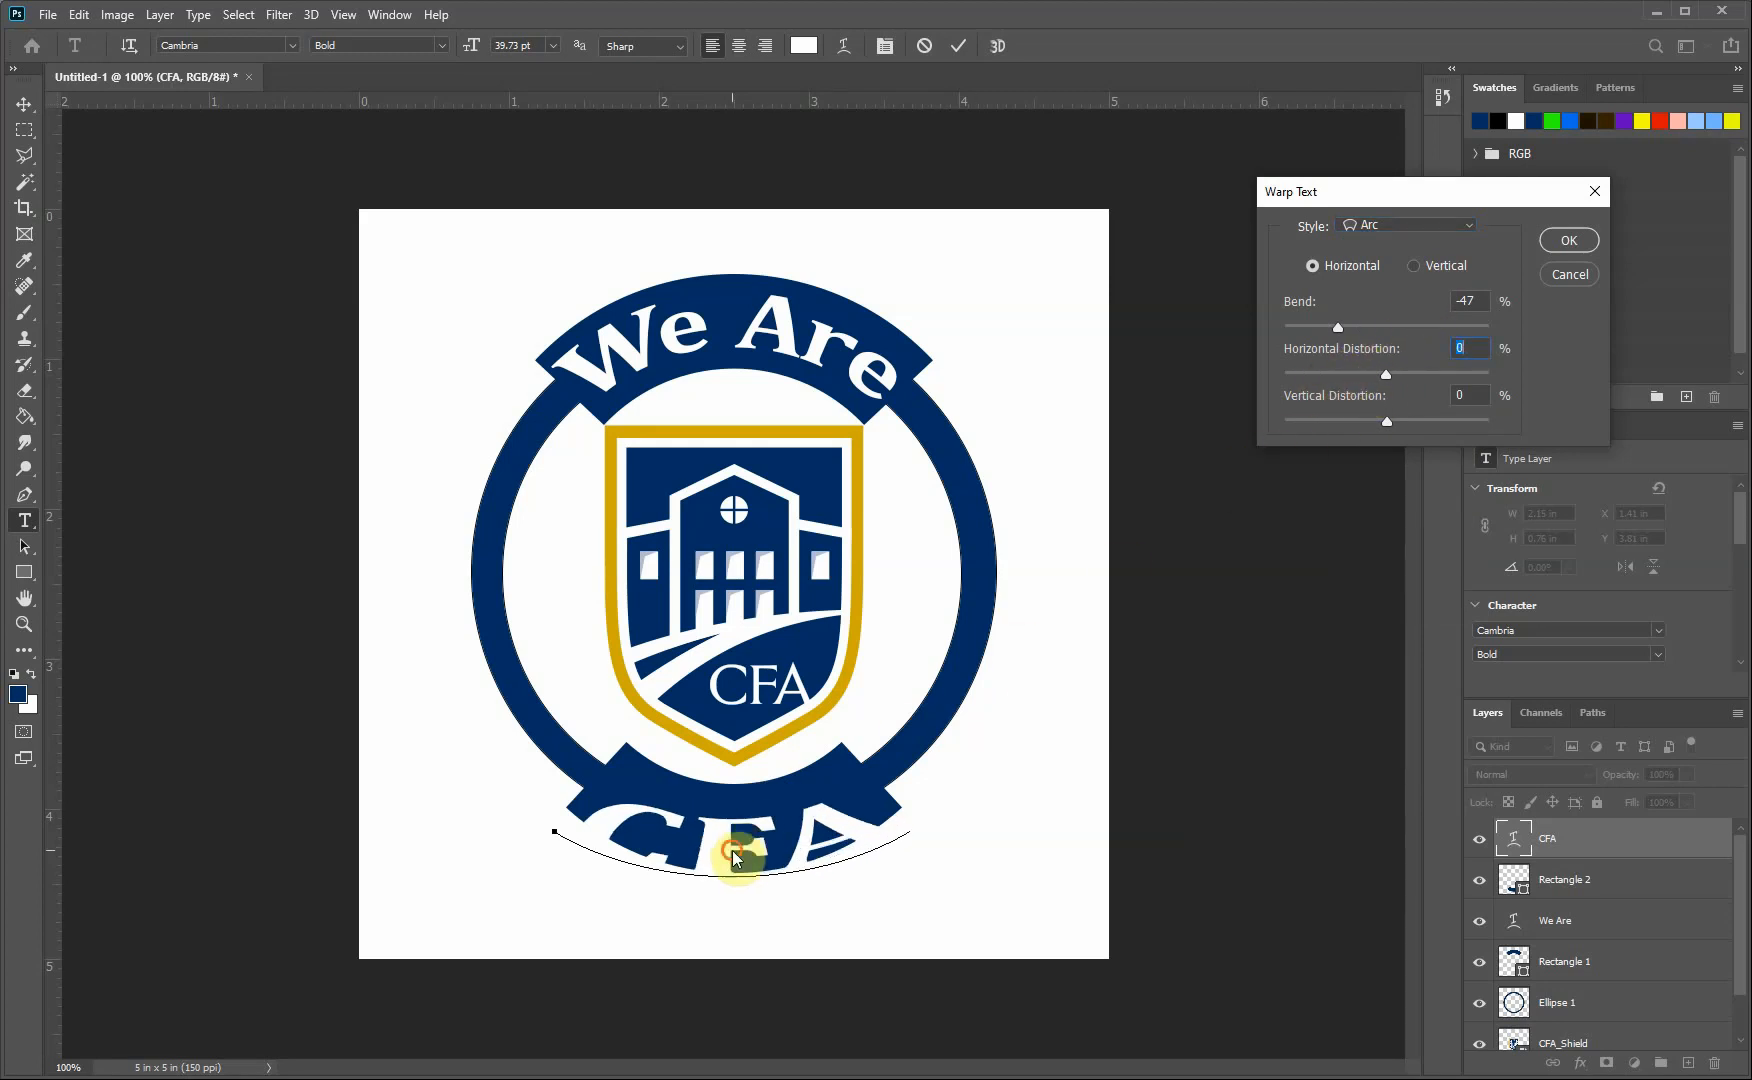
Step: Raise the "CFA" text on the lower banner and apply the Arc warp with a bend of -62%
left_click_drag(735, 855, 740, 830)
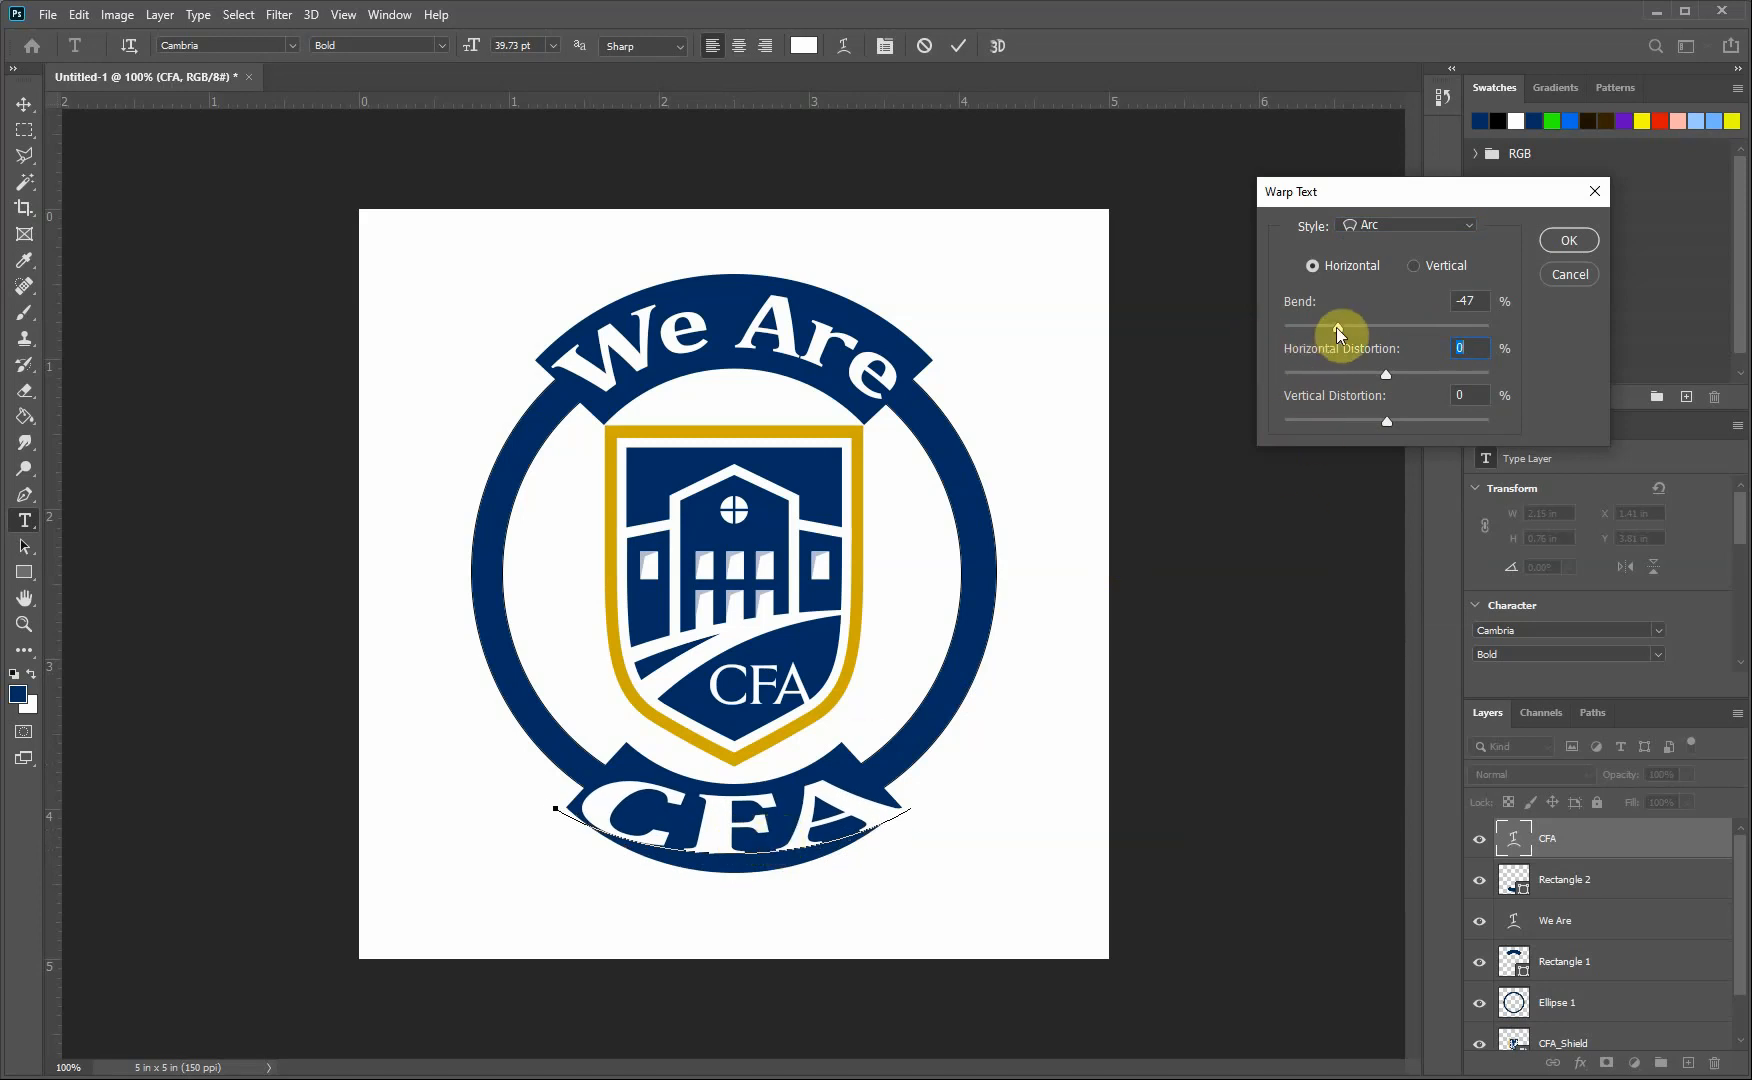
left_click_drag(1336, 327, 1322, 327)
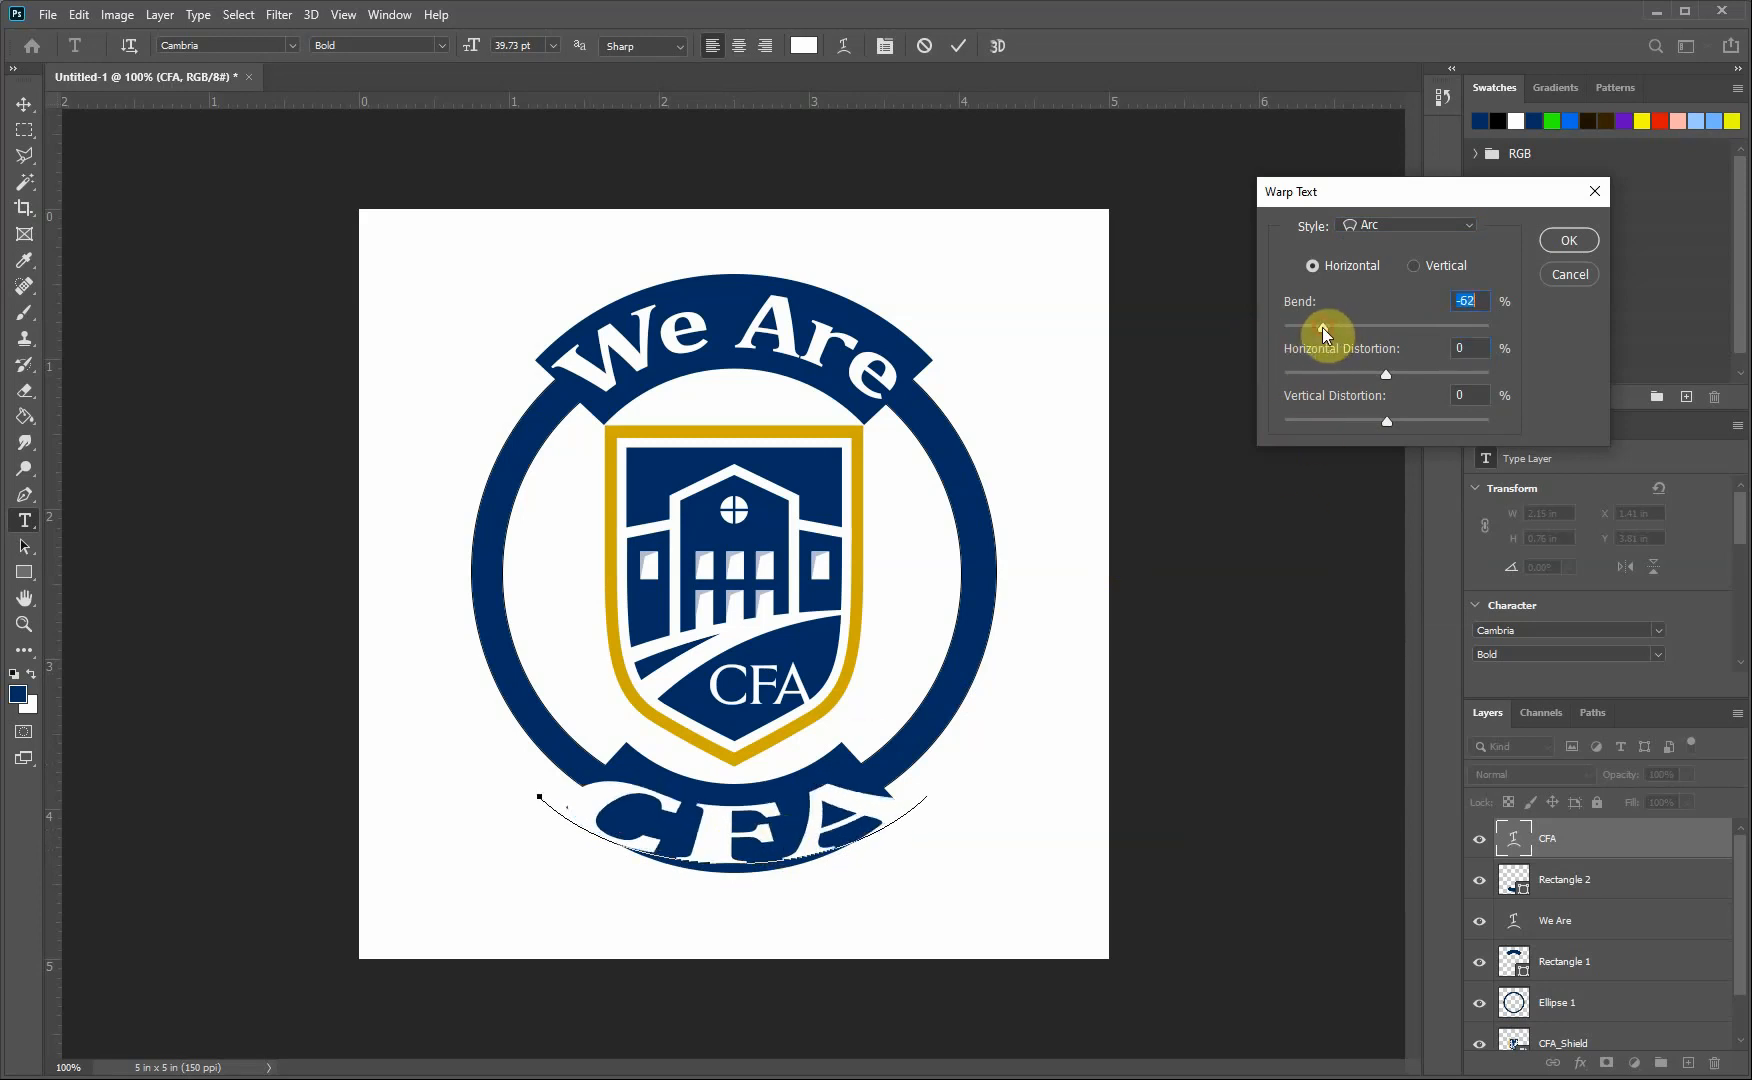
left_click(1572, 242)
Step: Scale the warped "CFA" text to about 78% and centre it within the lower banner
left_click(27, 108)
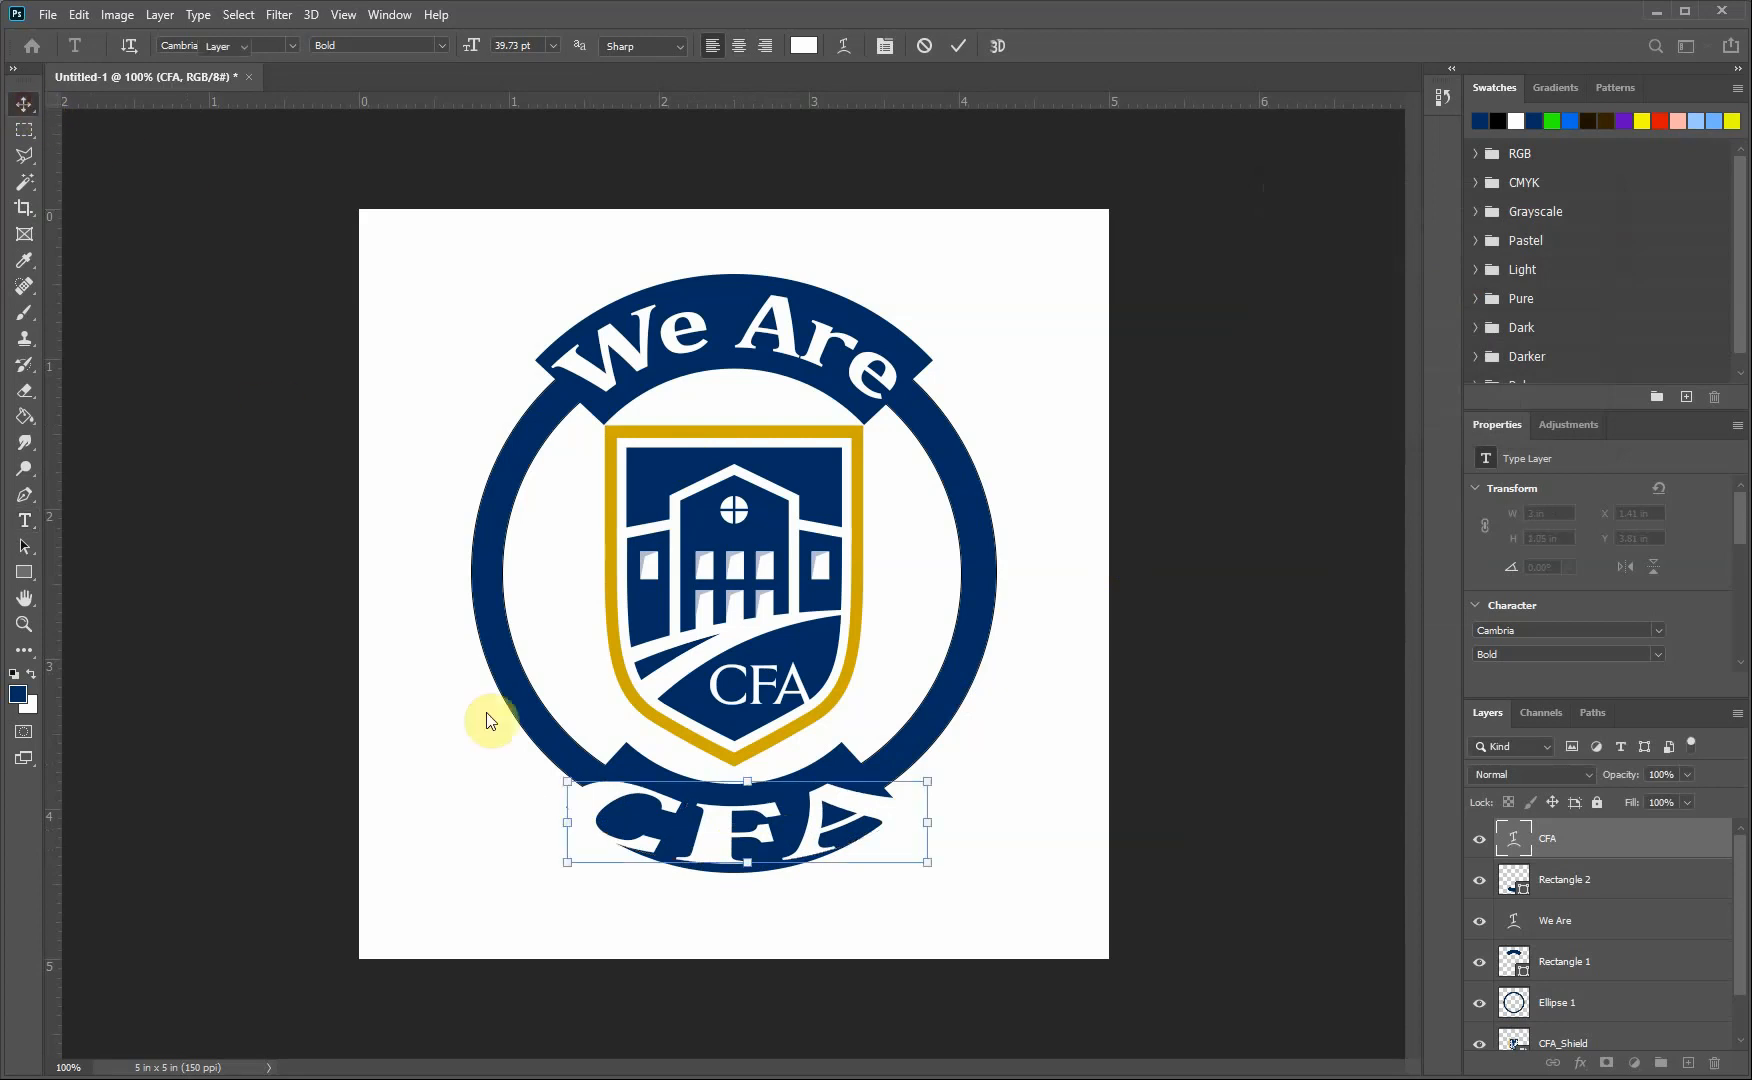
left_click(575, 823)
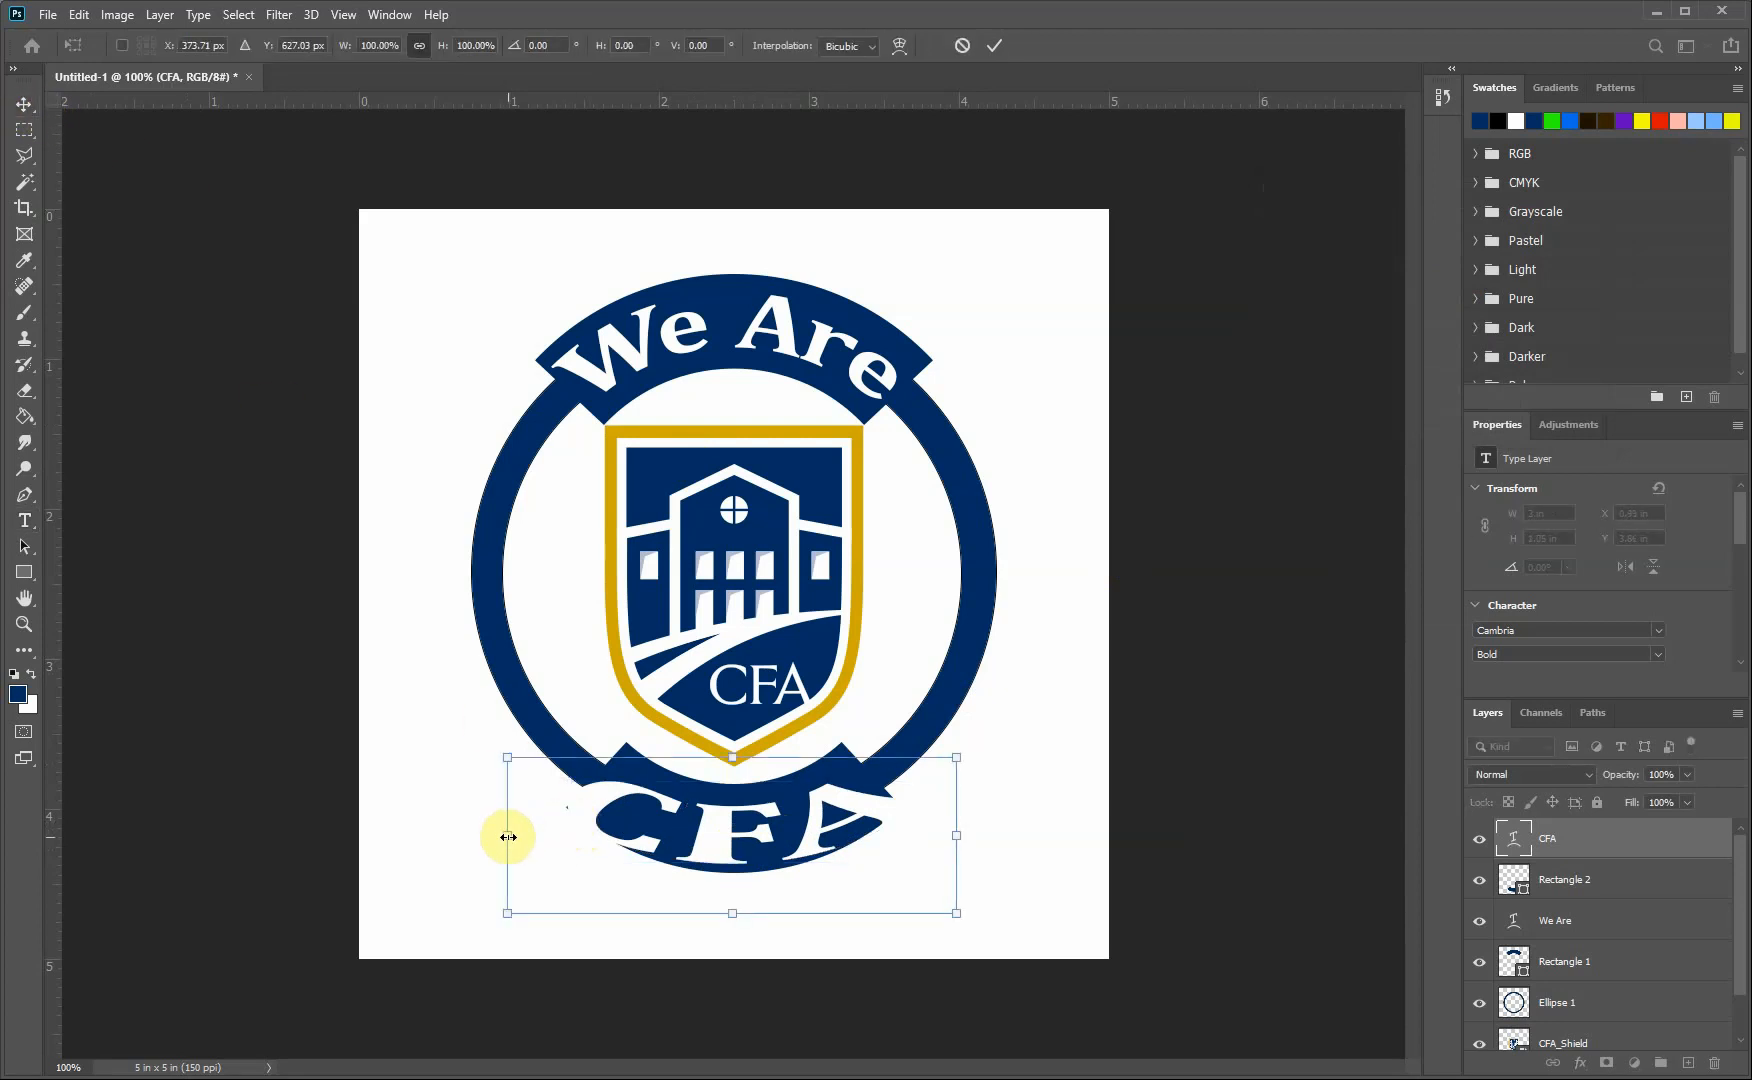
left_click_drag(508, 837, 551, 835)
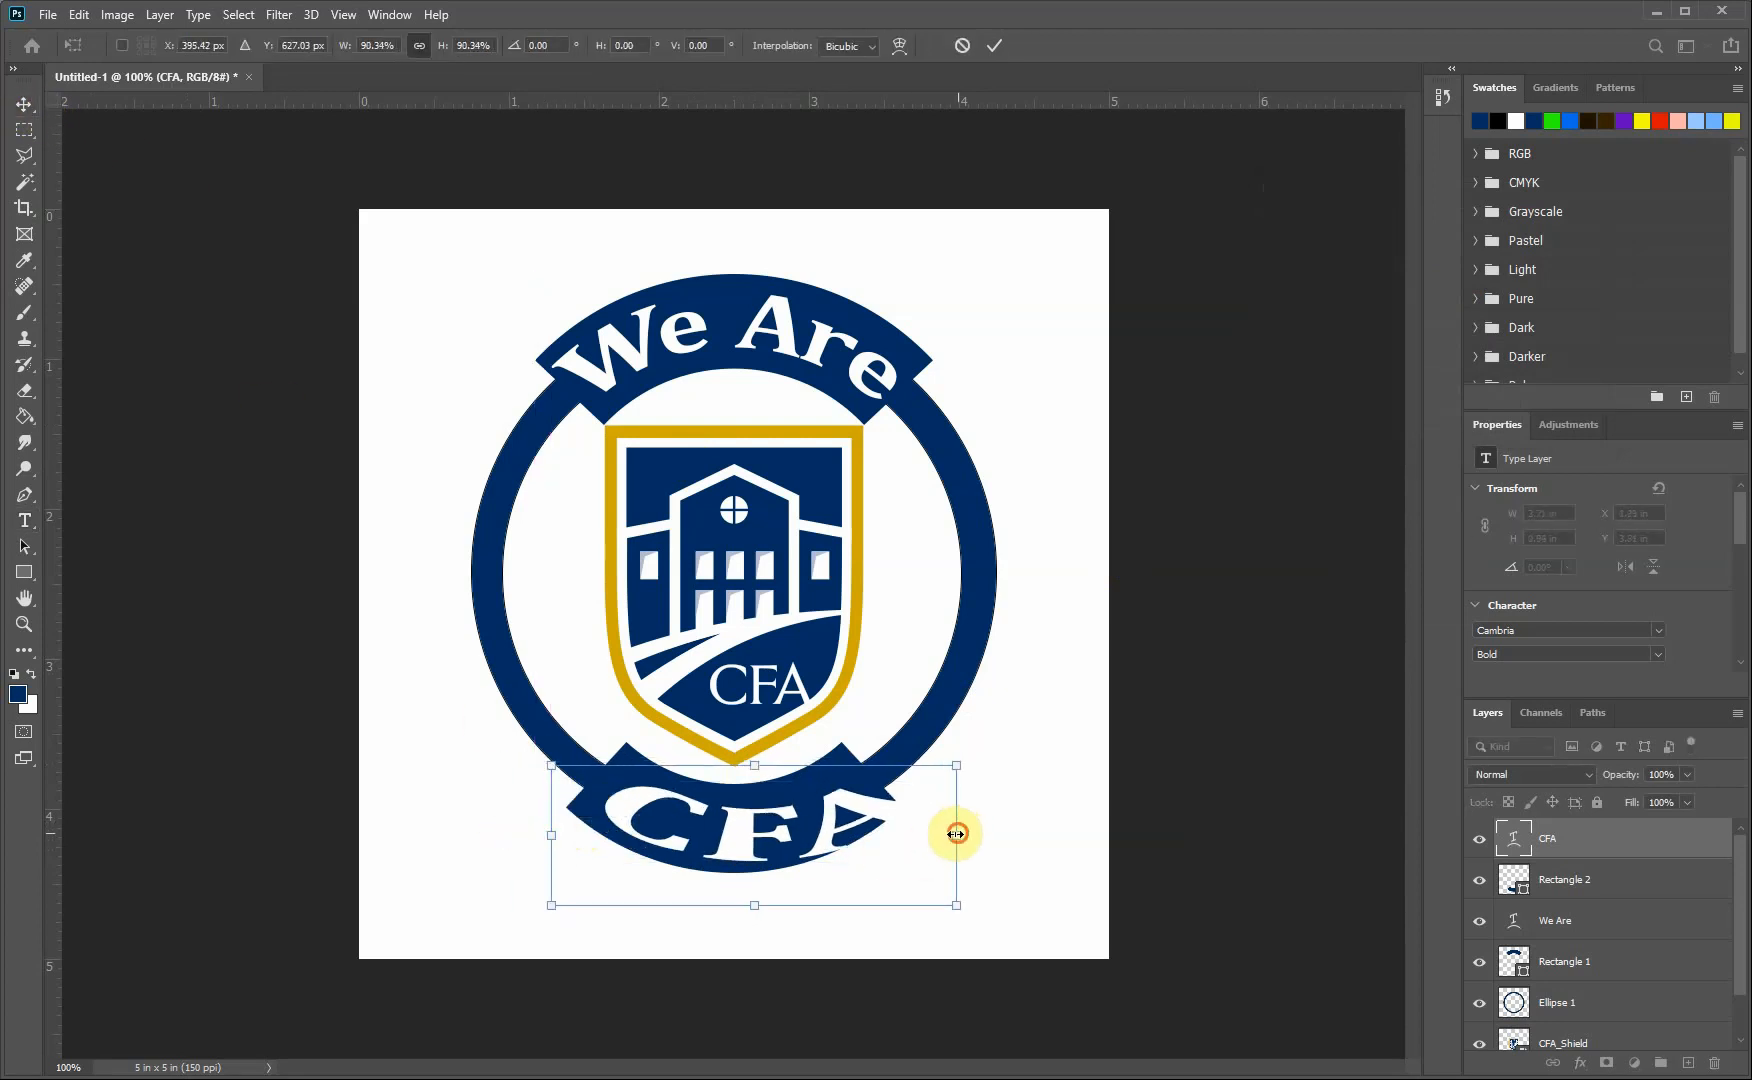
left_click_drag(956, 833, 901, 834)
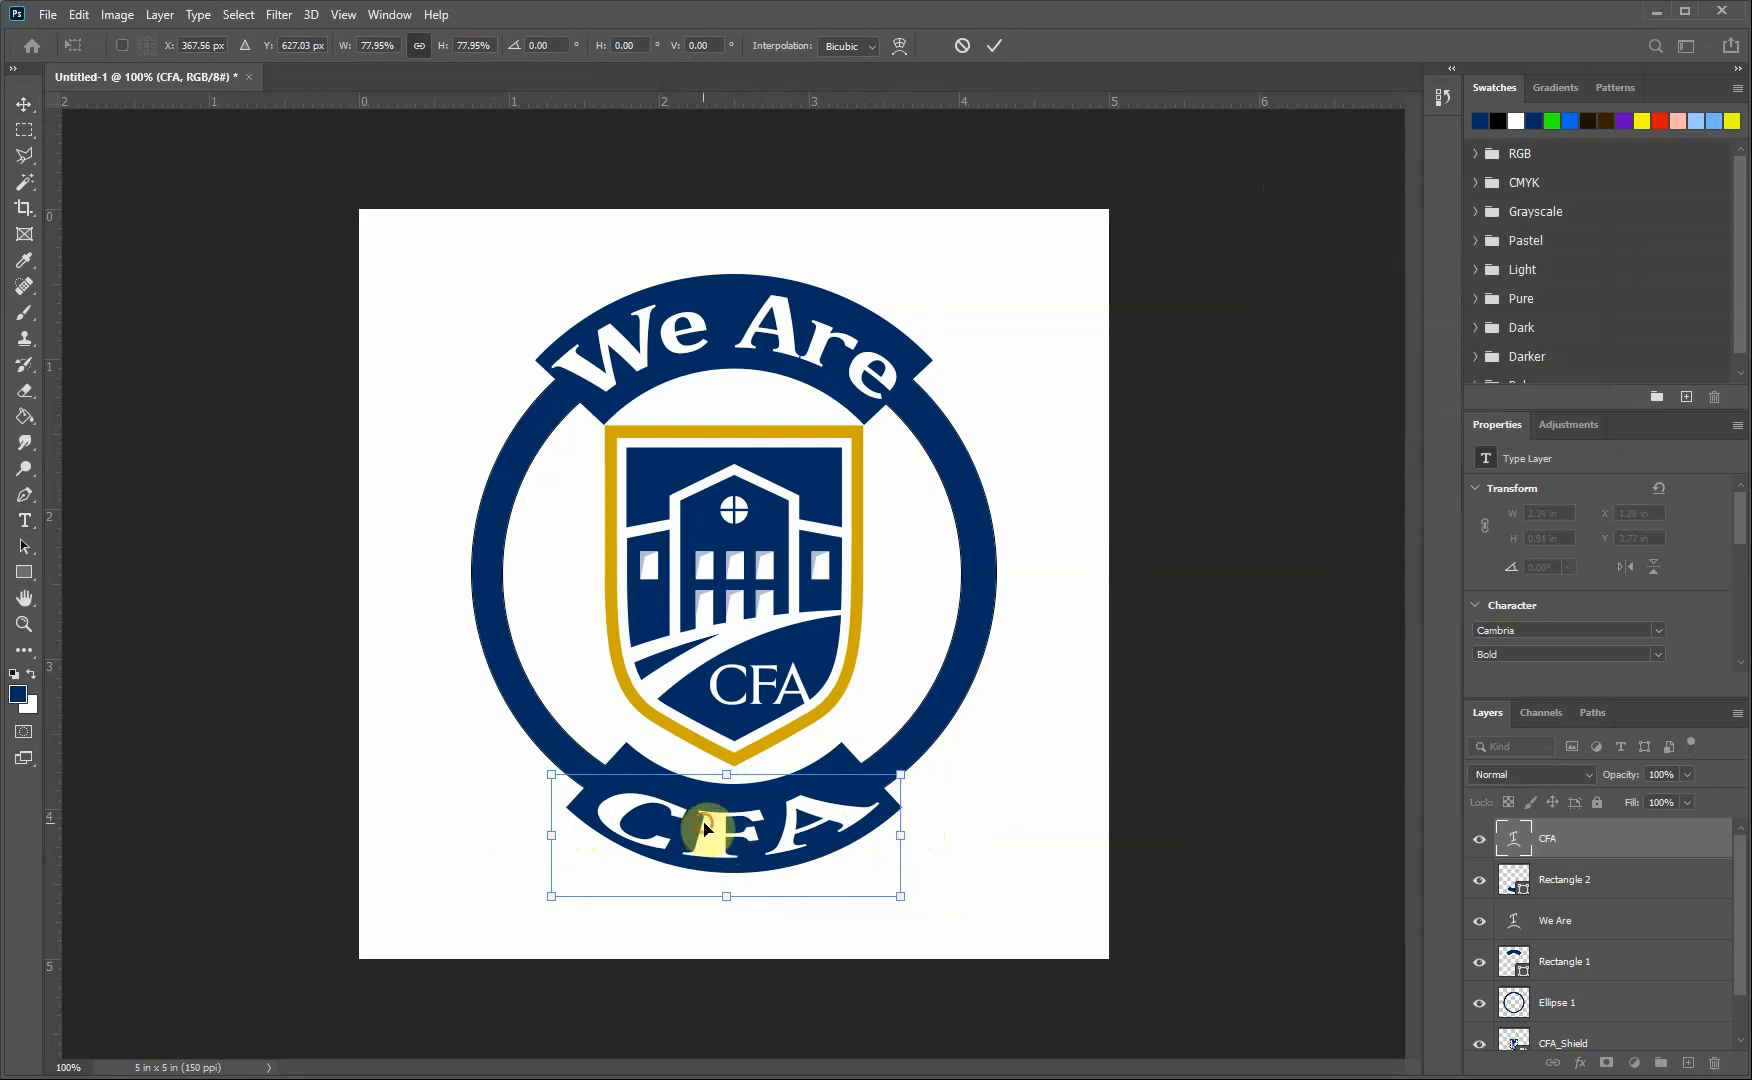
left_click_drag(705, 828, 712, 820)
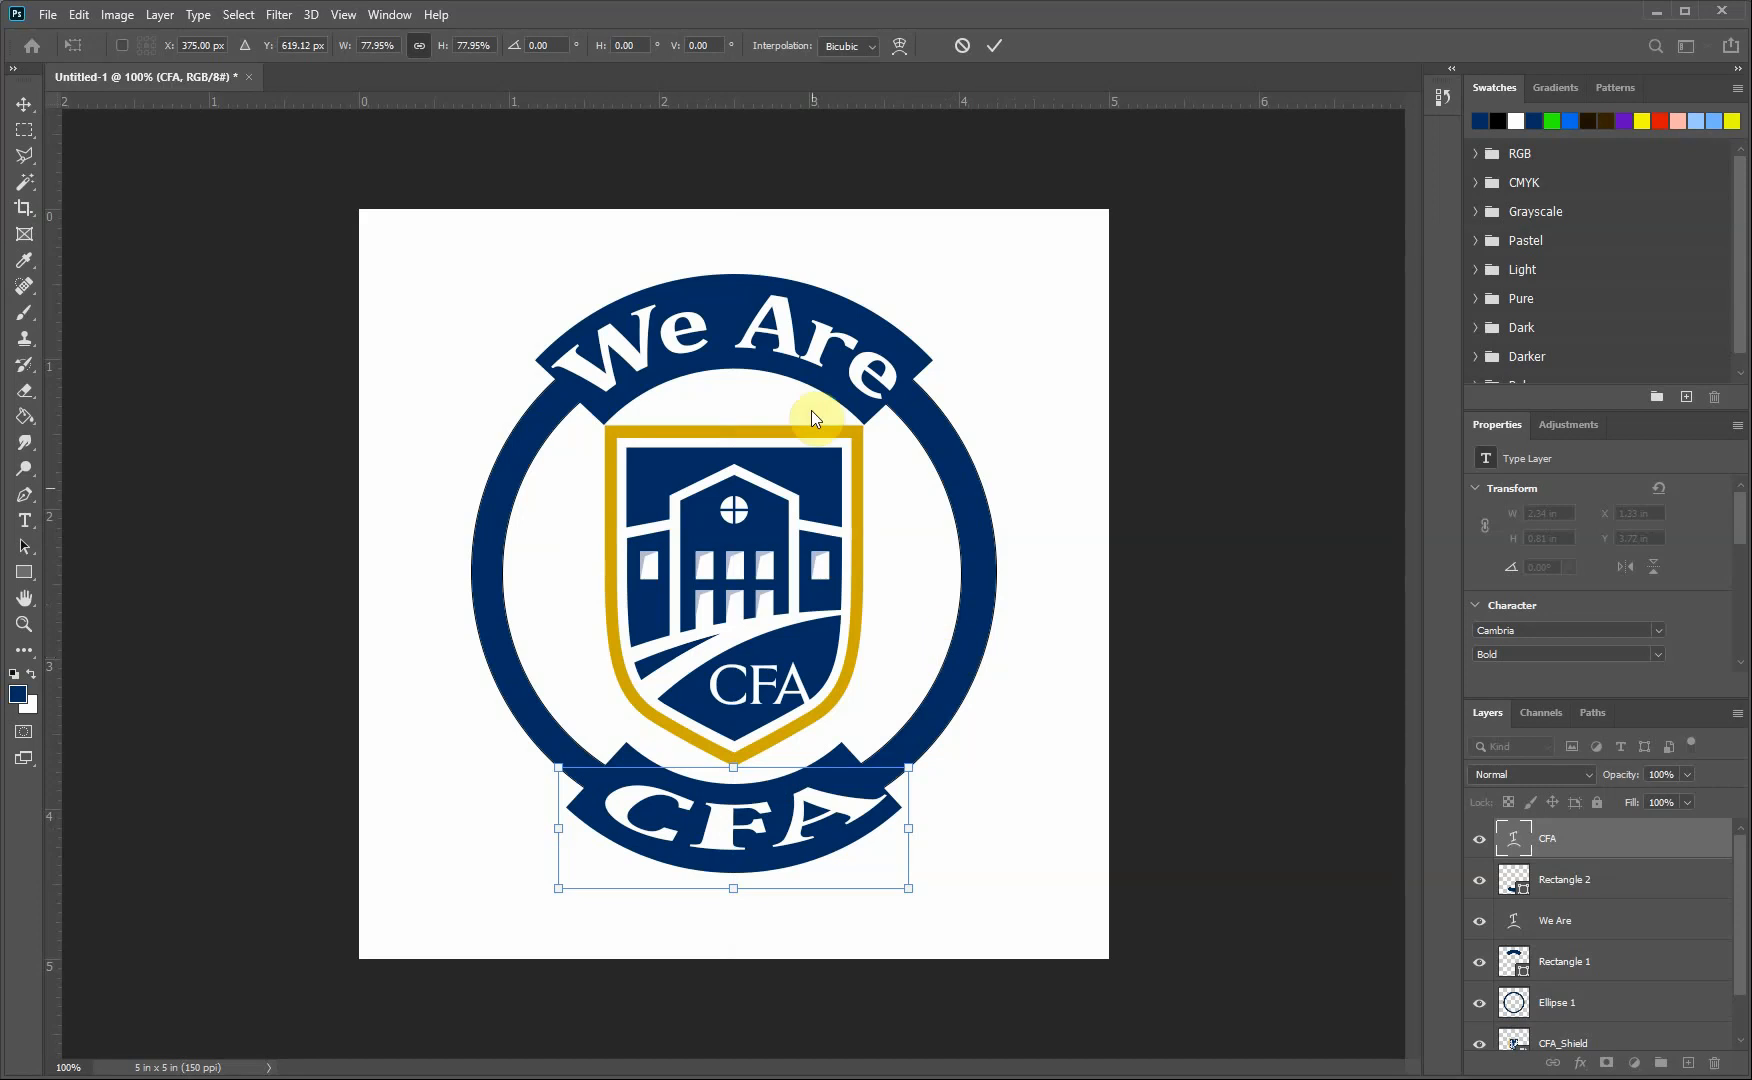
left_click(993, 45)
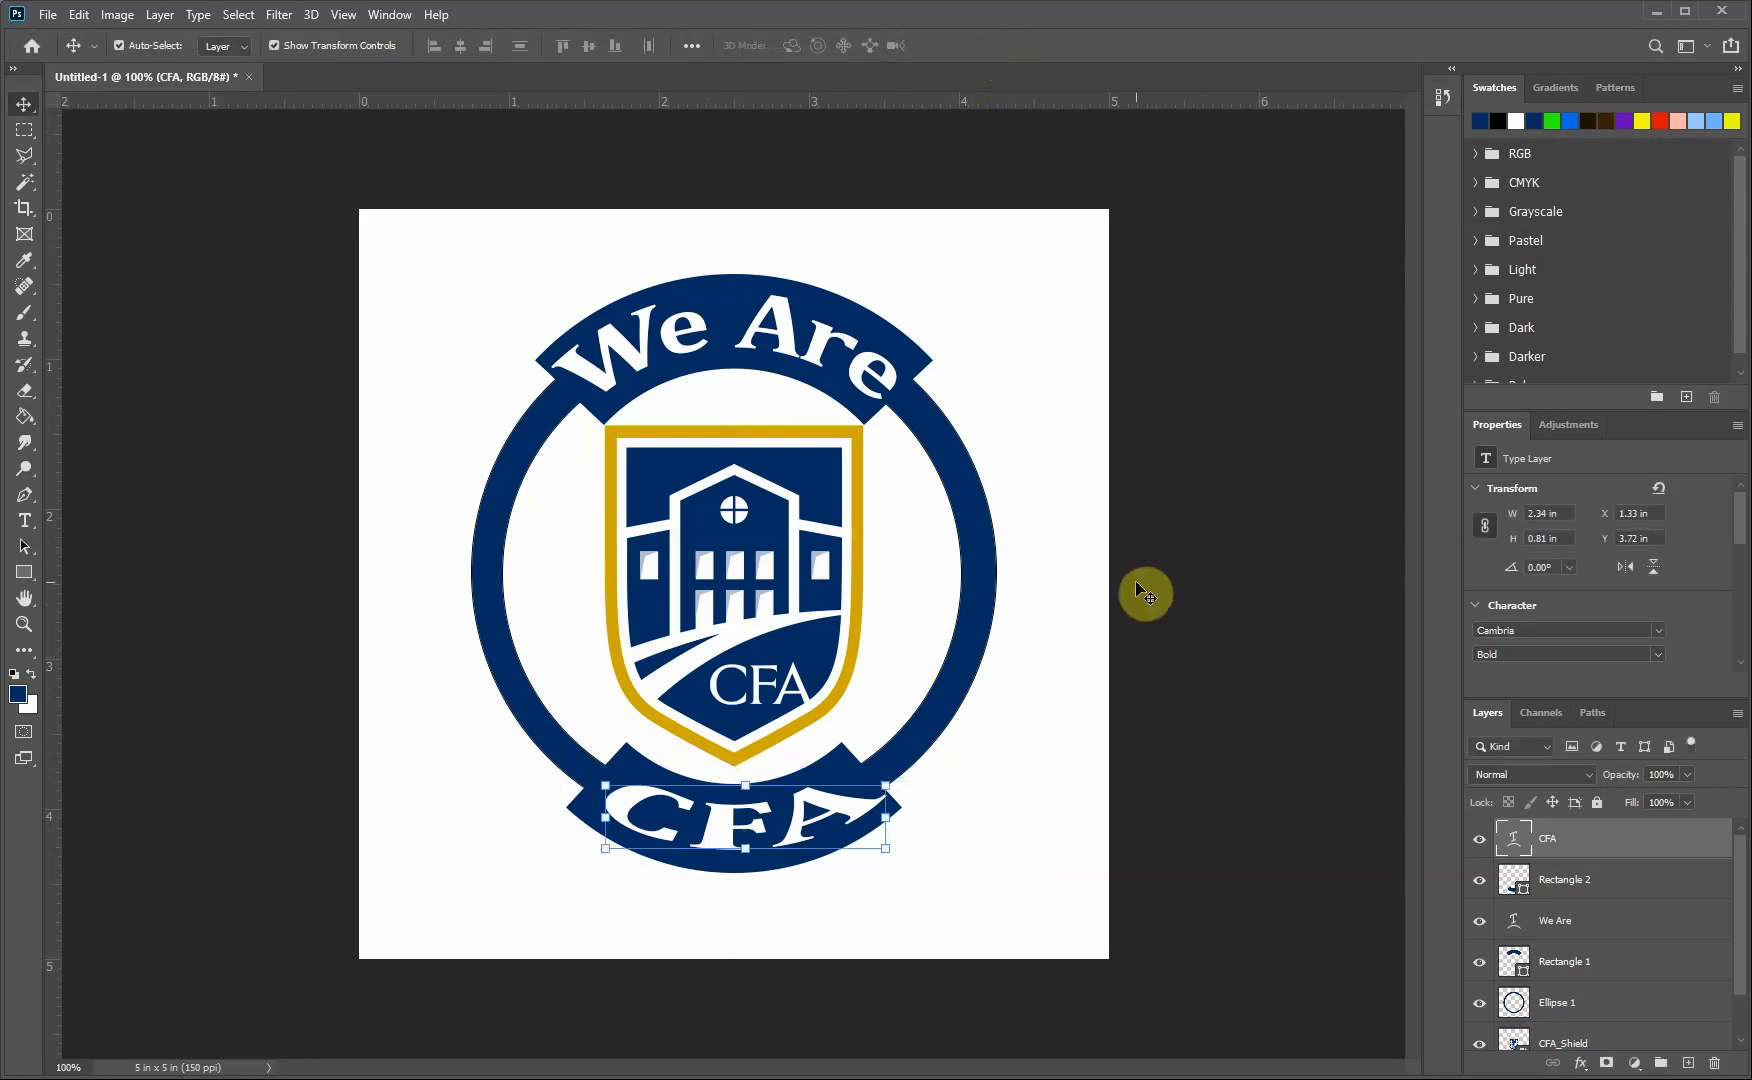
left_click(1062, 606)
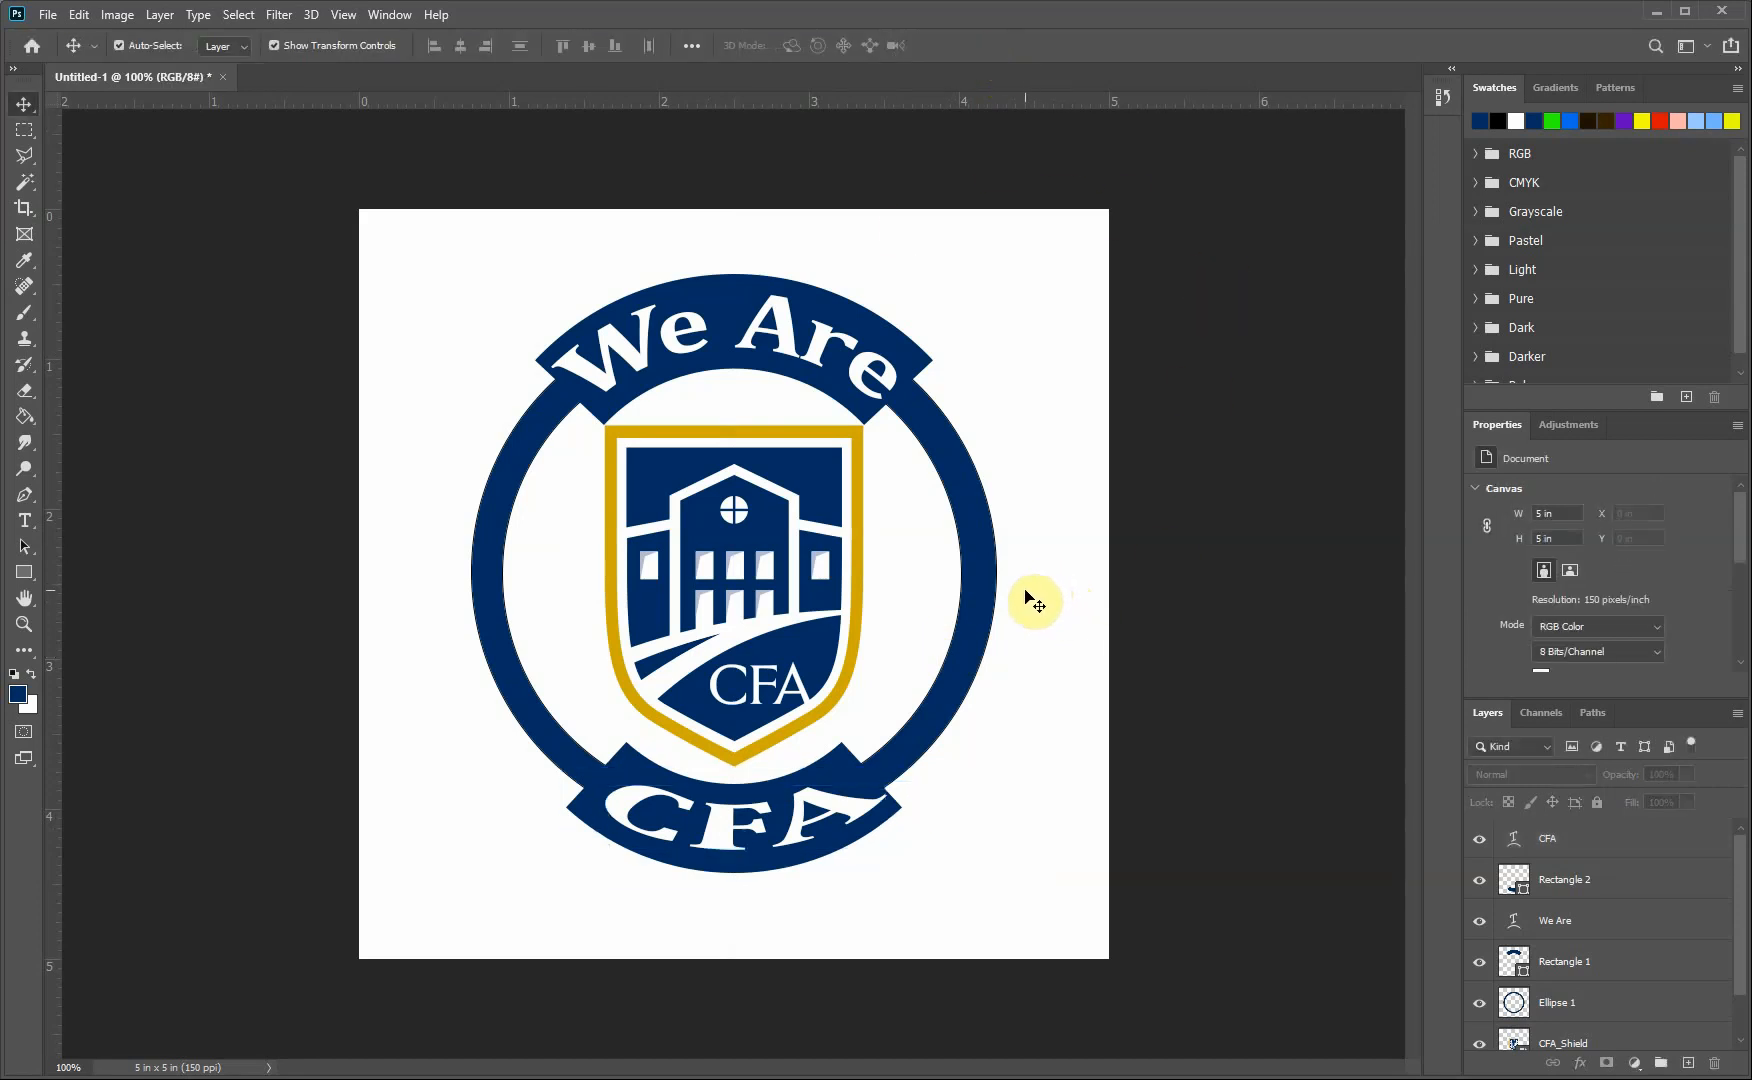
Step: Nudge the CFA shield down about 6 px to balance it between the two banners, and deselect it
left_click(768, 528)
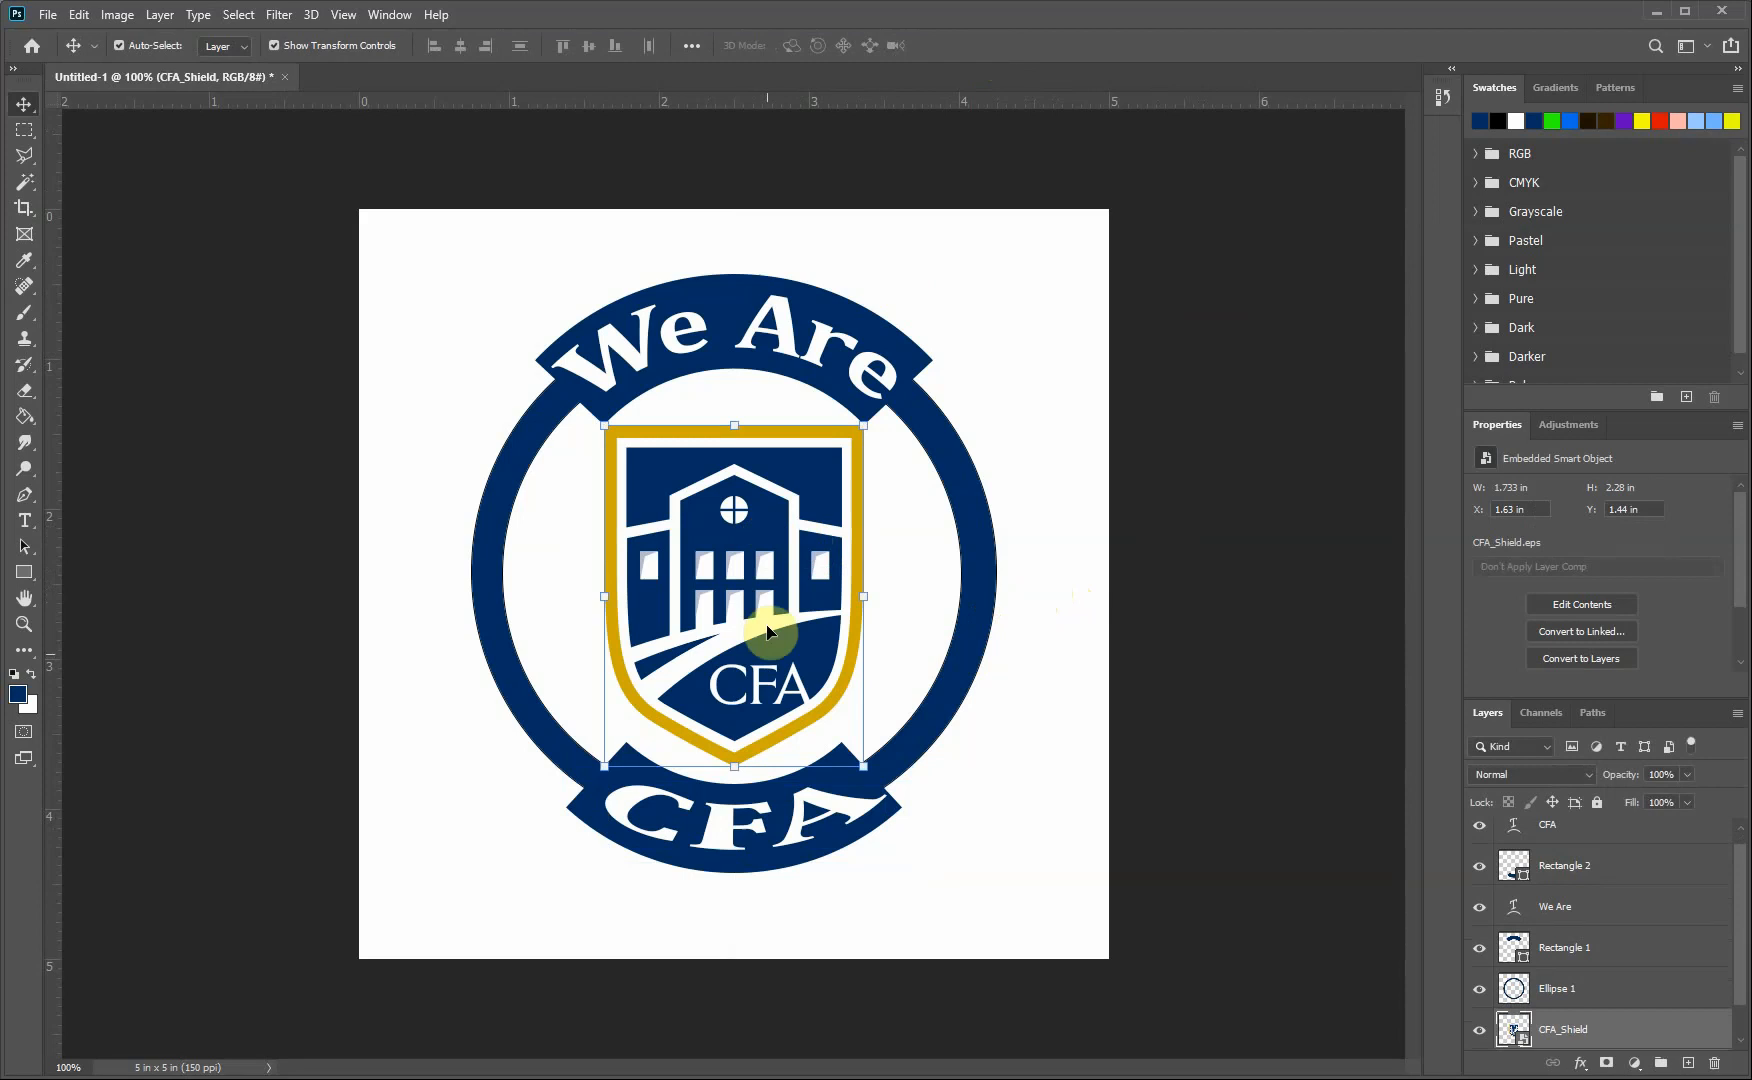
key("Down")
key("Down")
key("Down")
key("Down")
key("Down")
key("Down")
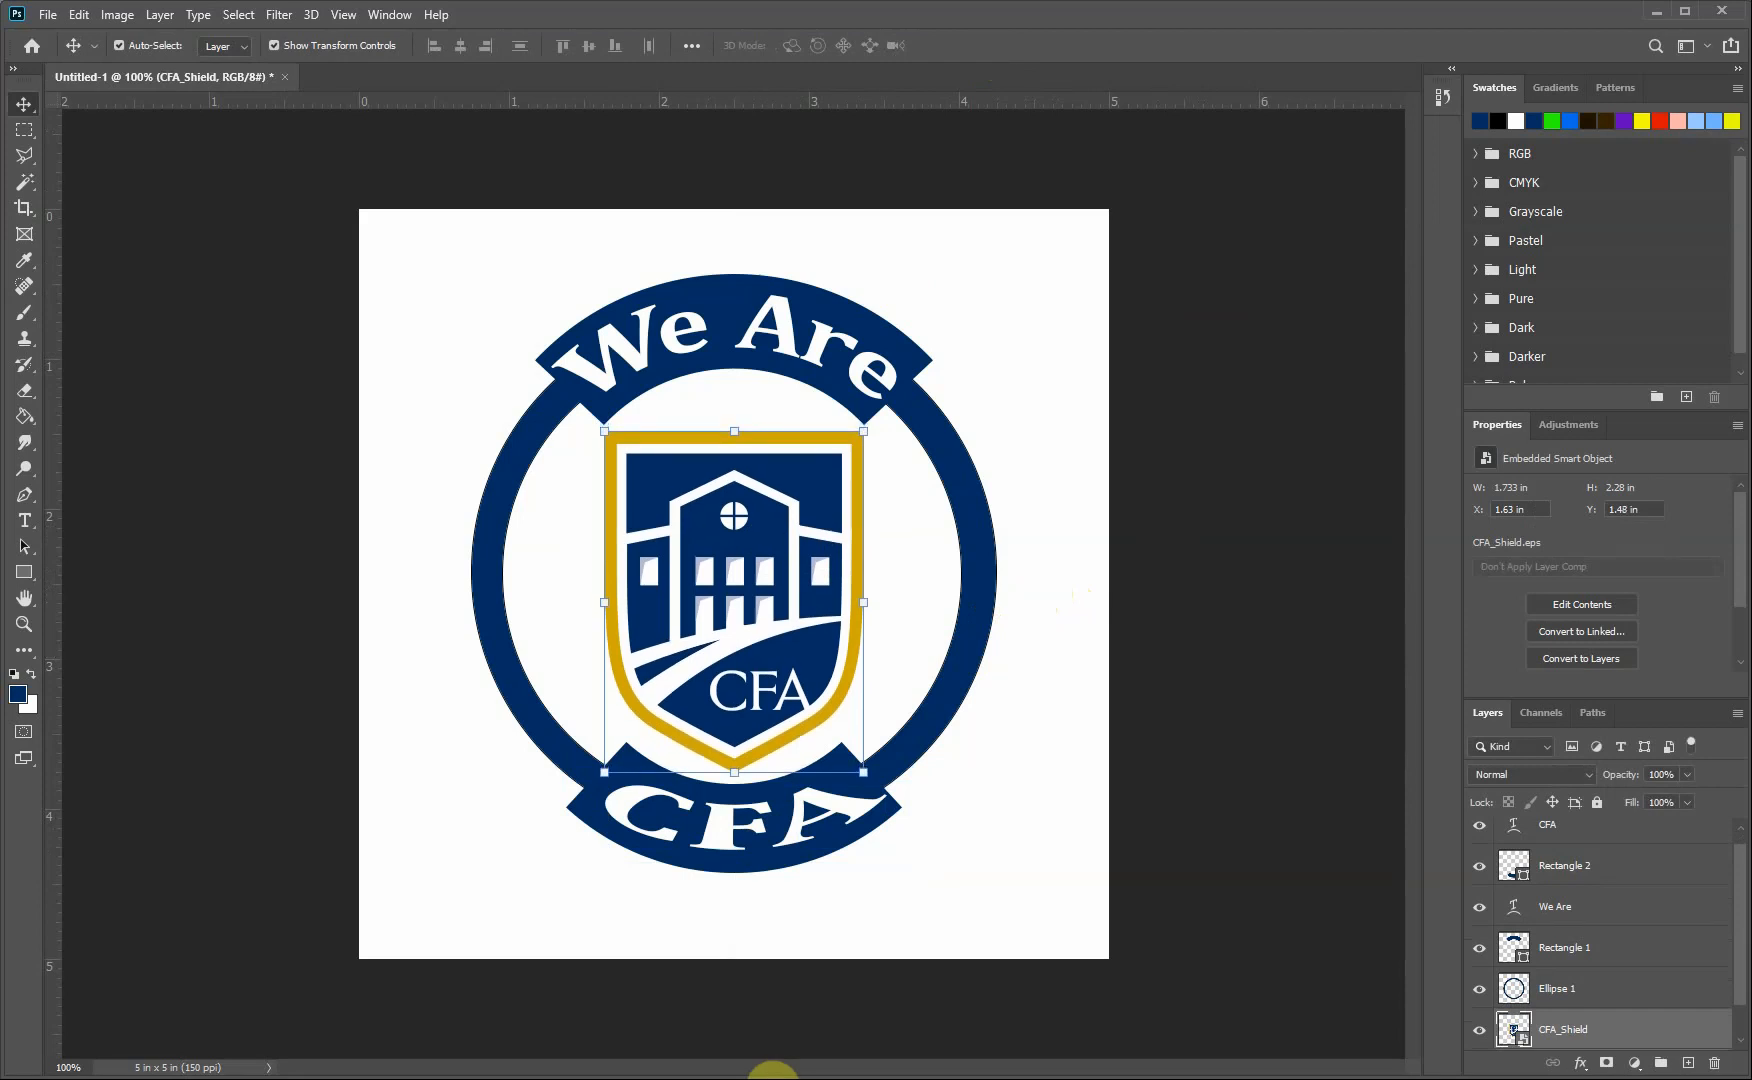
key("Down")
key("Up")
left_click(1323, 242)
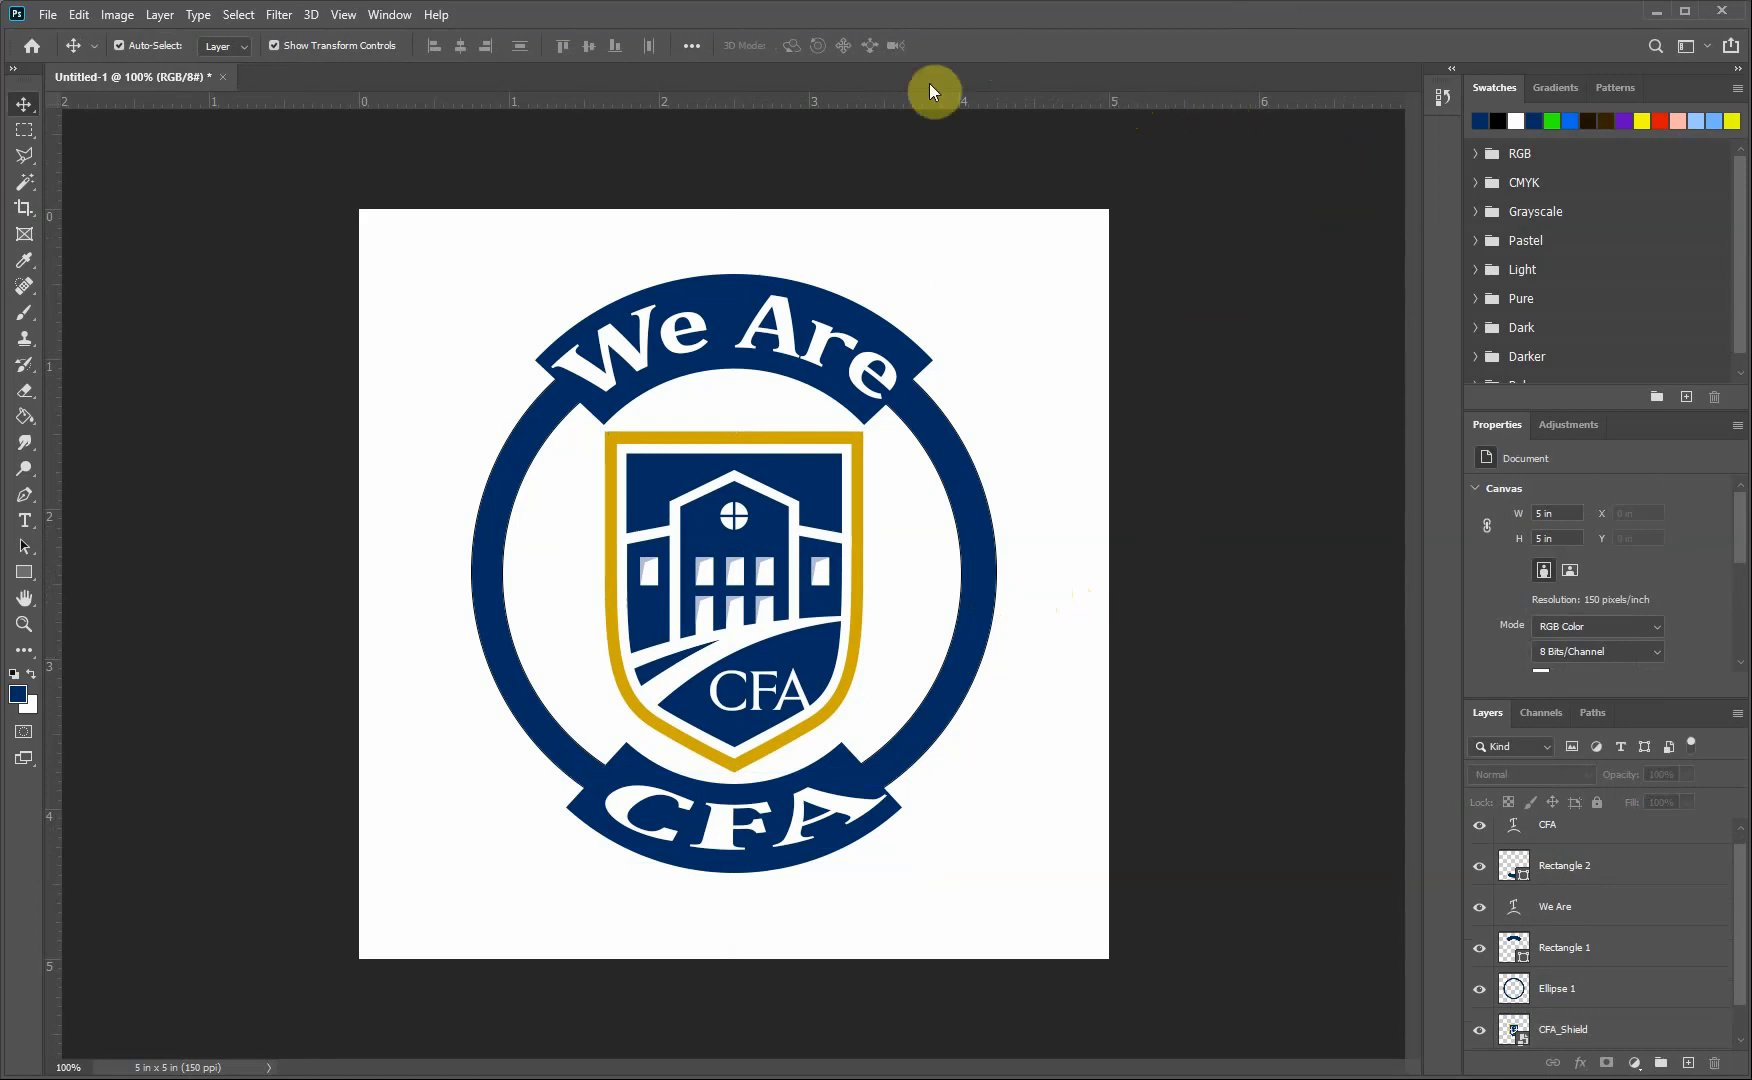
left_click(116, 44)
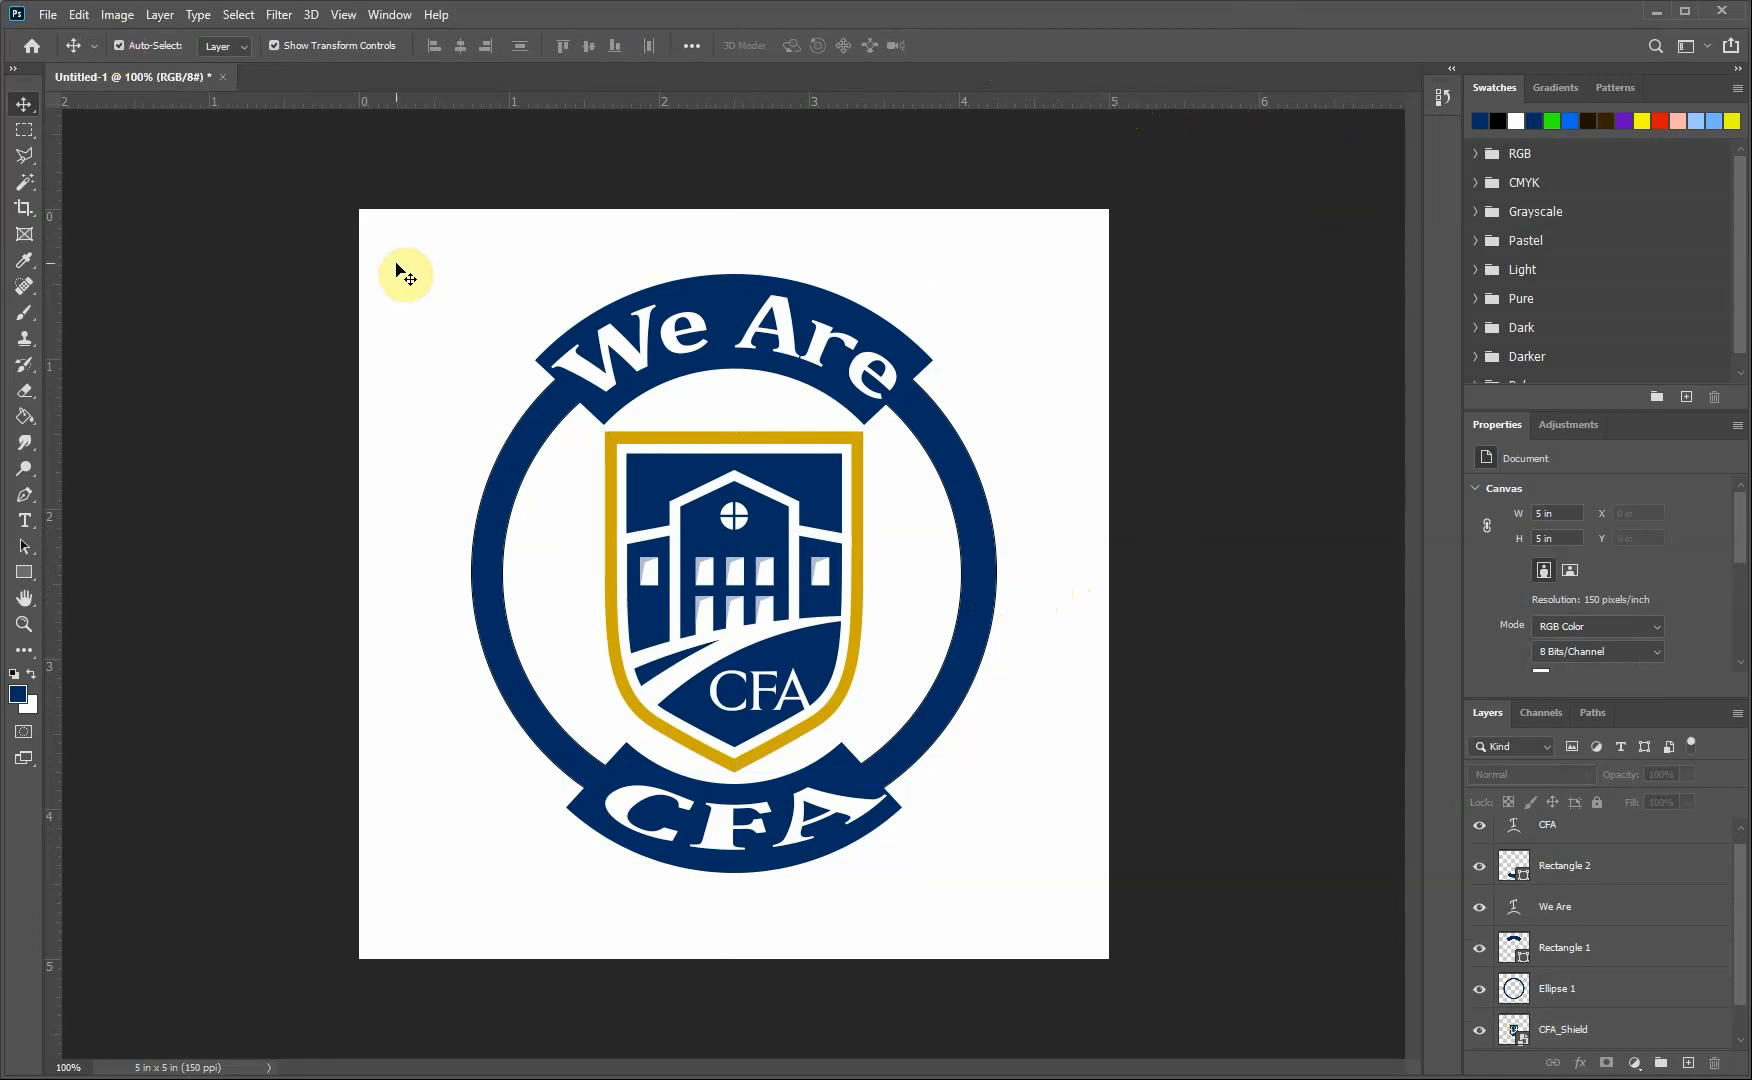